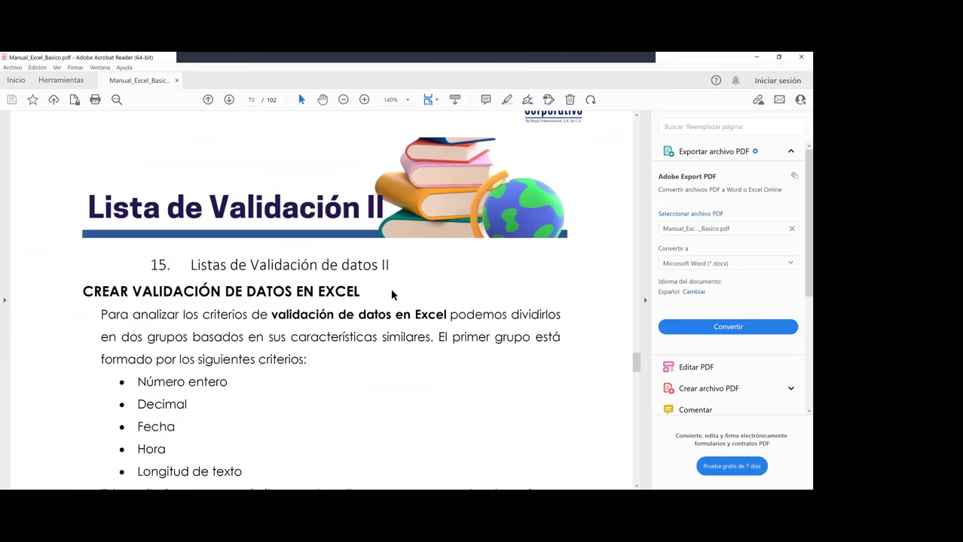
# - Scroll the Excel manual PDF past the data validation chapter to the page 79 'Semana 4' cover
pyautogui.scroll(-10, 391, 286)
pyautogui.scroll(-10, 356, 276)
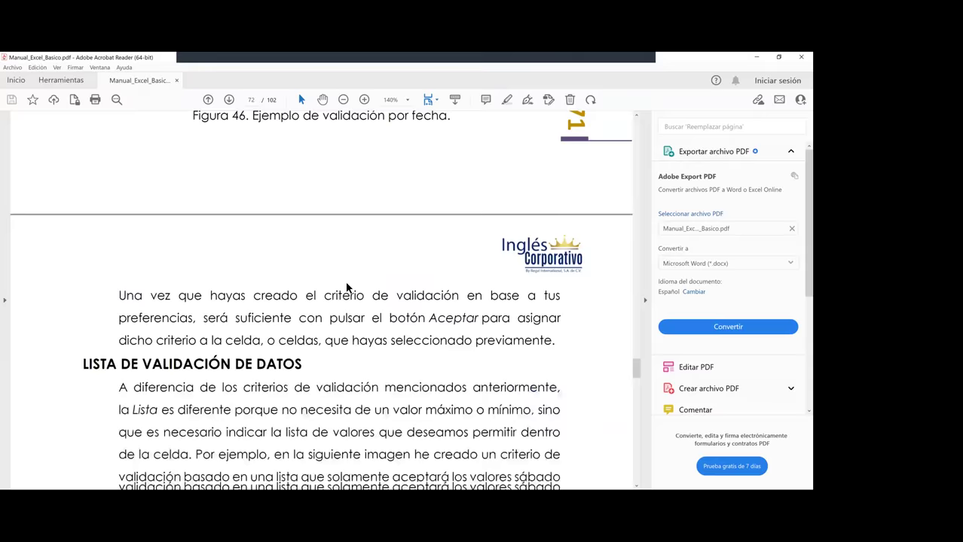
pyautogui.scroll(-10, 347, 287)
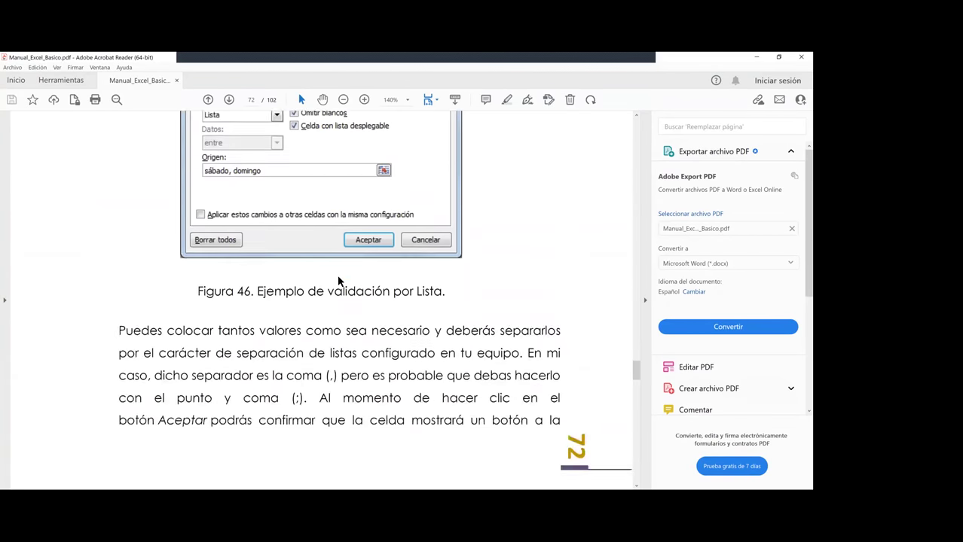
pyautogui.scroll(-10, 337, 281)
pyautogui.scroll(-10, 331, 287)
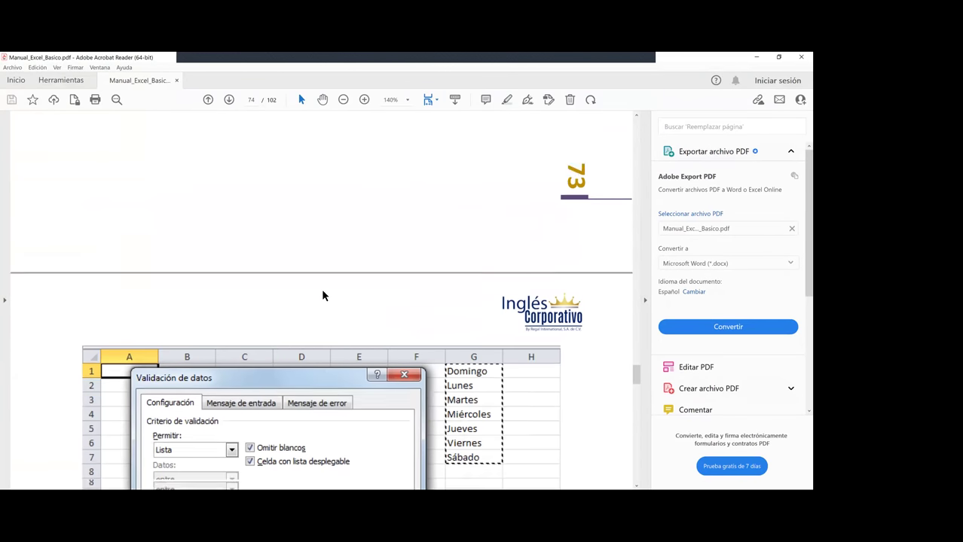
pyautogui.scroll(-10, 332, 295)
pyautogui.scroll(-8, 351, 294)
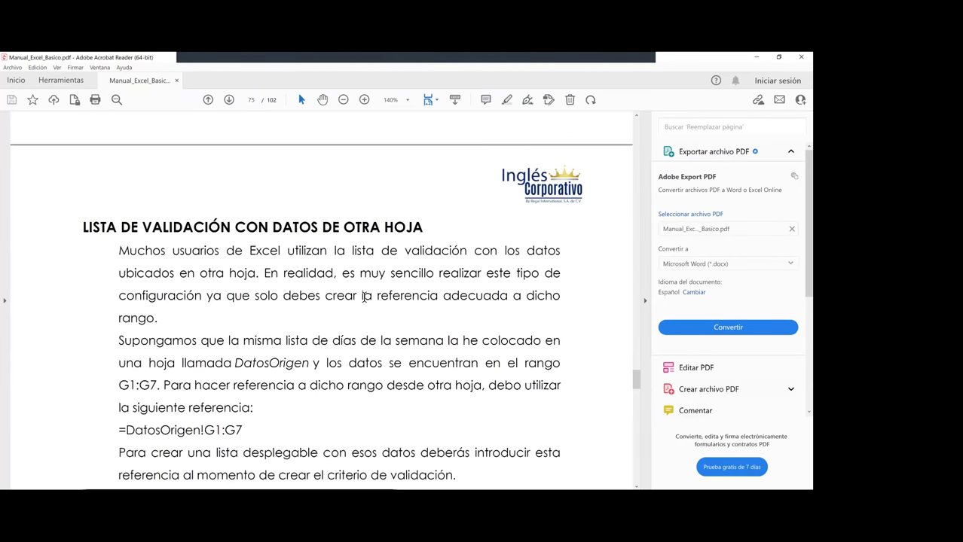
pyautogui.scroll(-10, 362, 301)
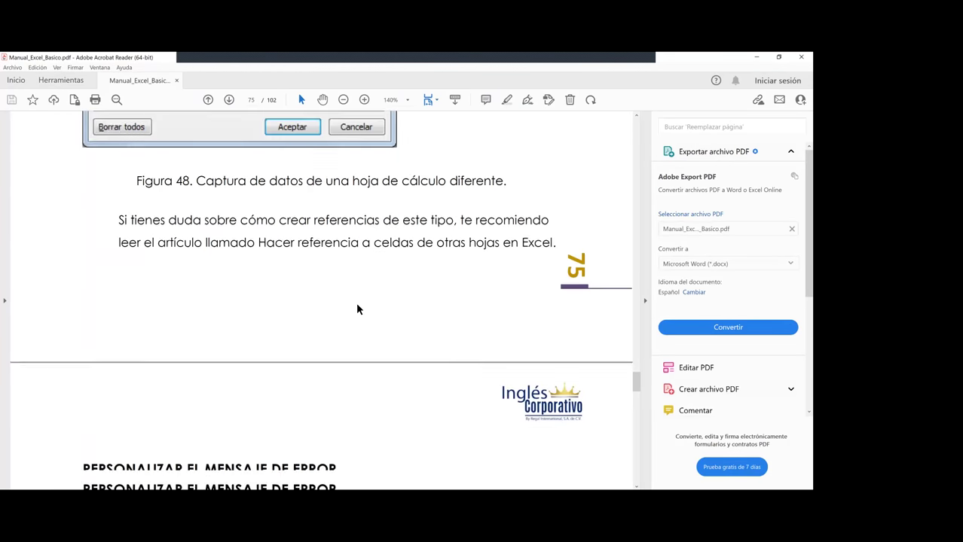
pyautogui.scroll(-10, 360, 307)
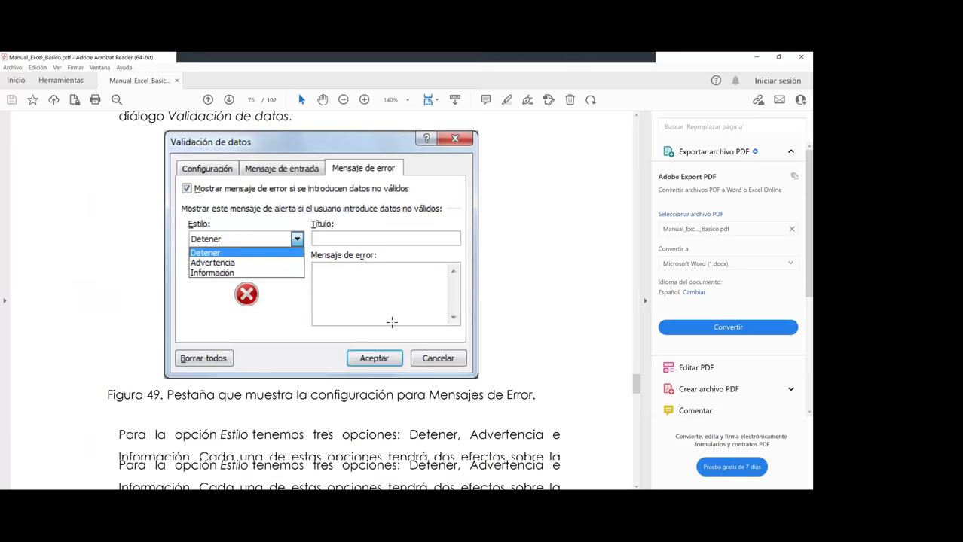
pyautogui.scroll(-5, 392, 323)
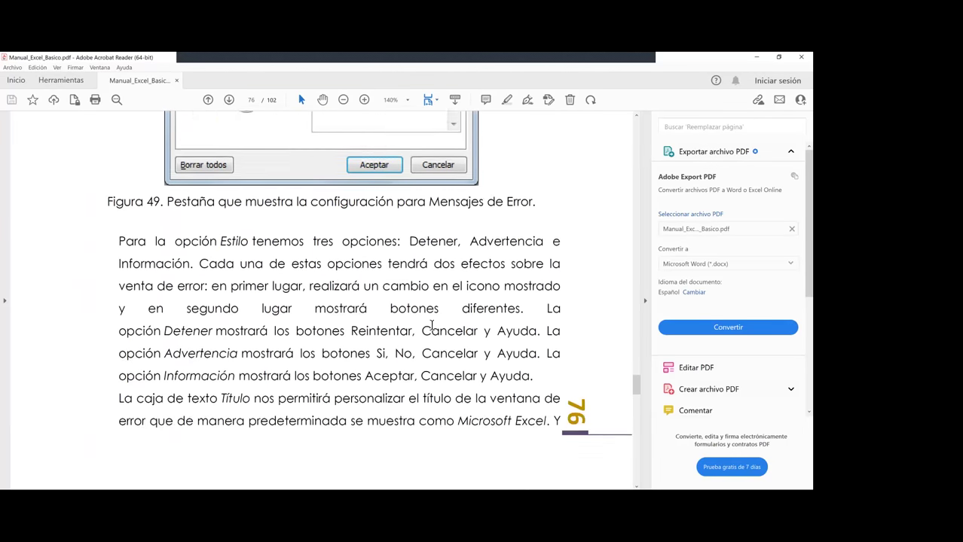
pyautogui.scroll(-10, 432, 326)
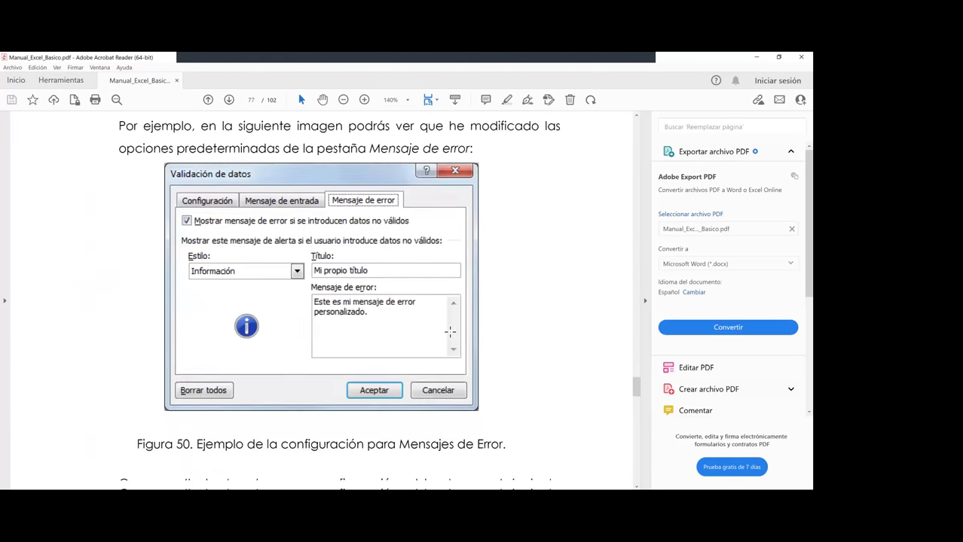
pyautogui.scroll(-10, 450, 332)
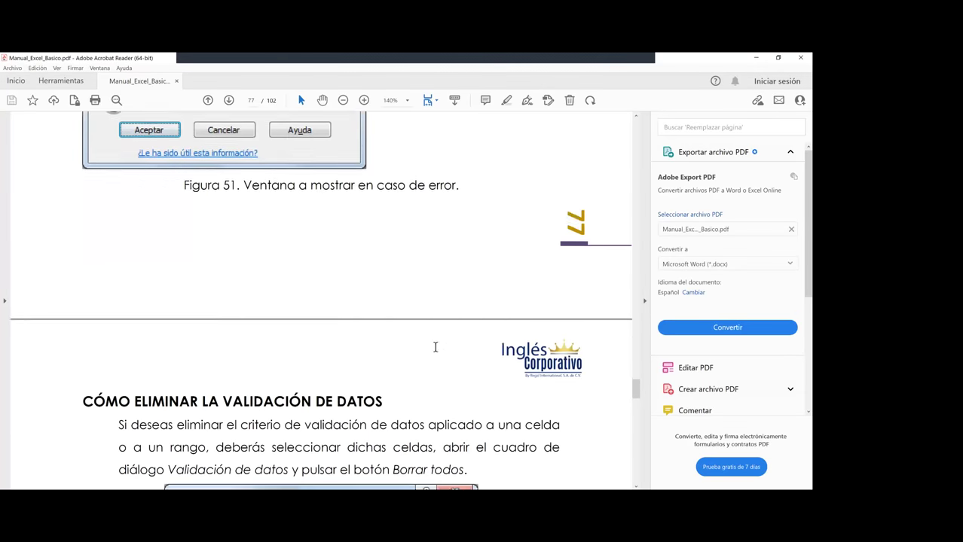
pyautogui.scroll(-10, 435, 347)
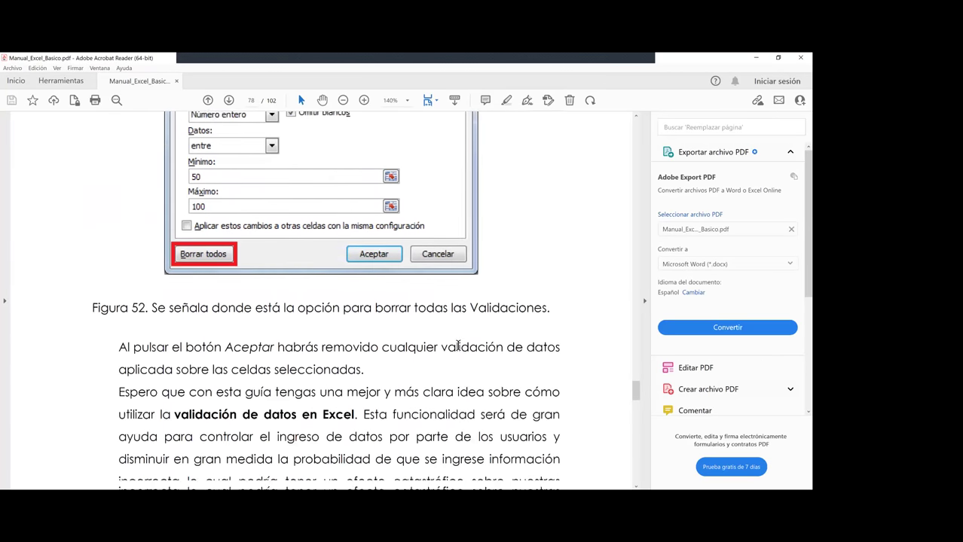
pyautogui.scroll(-5, 454, 347)
pyautogui.scroll(3, 441, 343)
pyautogui.scroll(-10, 444, 343)
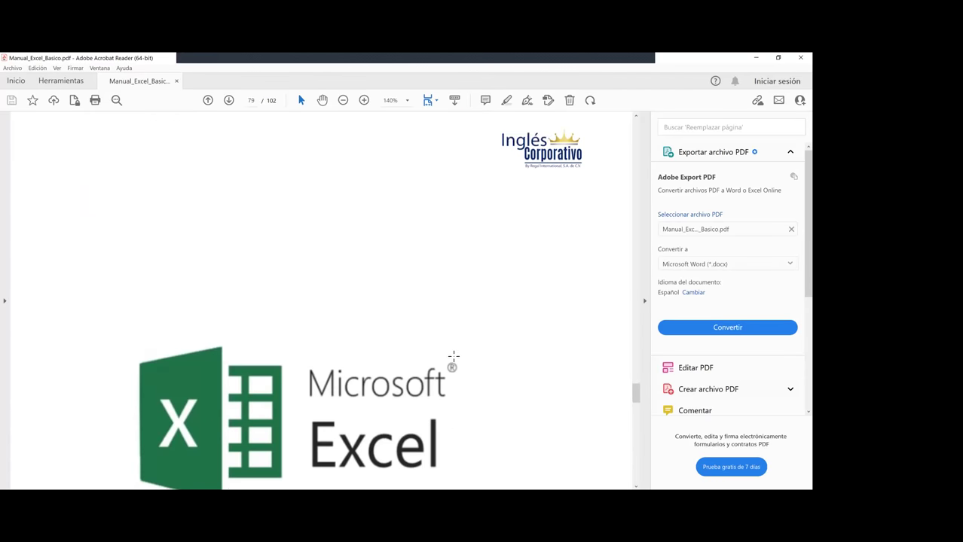
pyautogui.scroll(-10, 453, 356)
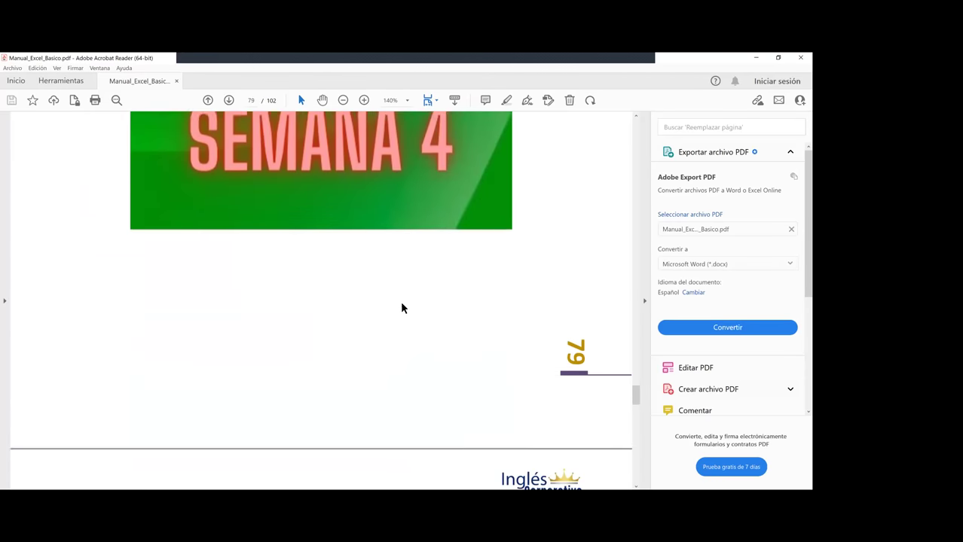
pyautogui.scroll(-10, 401, 308)
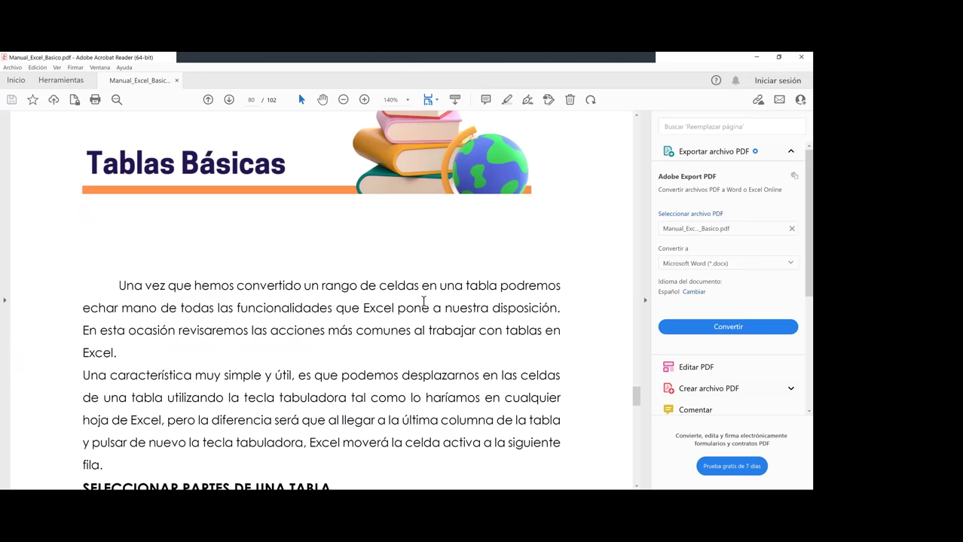
pyautogui.scroll(-1, 424, 303)
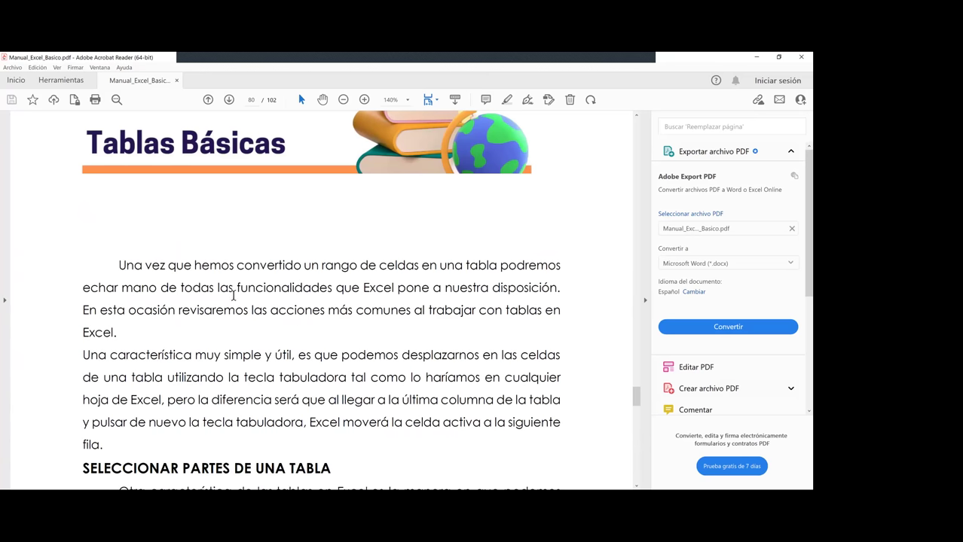
pyautogui.scroll(-1, 238, 286)
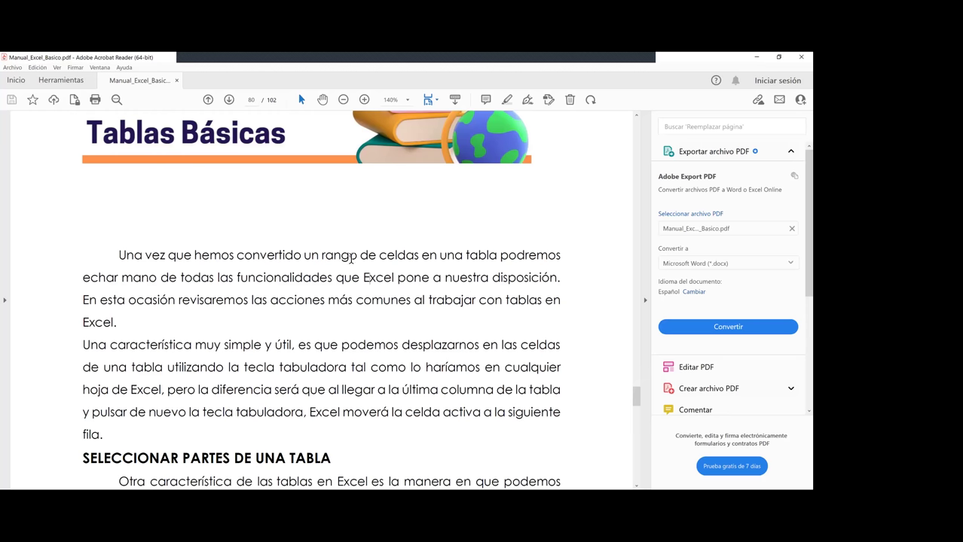
# - Read through page 80's Tablas Básicas section, briefly highlighting then deselecting its opening lines
pyautogui.scroll(-1, 351, 259)
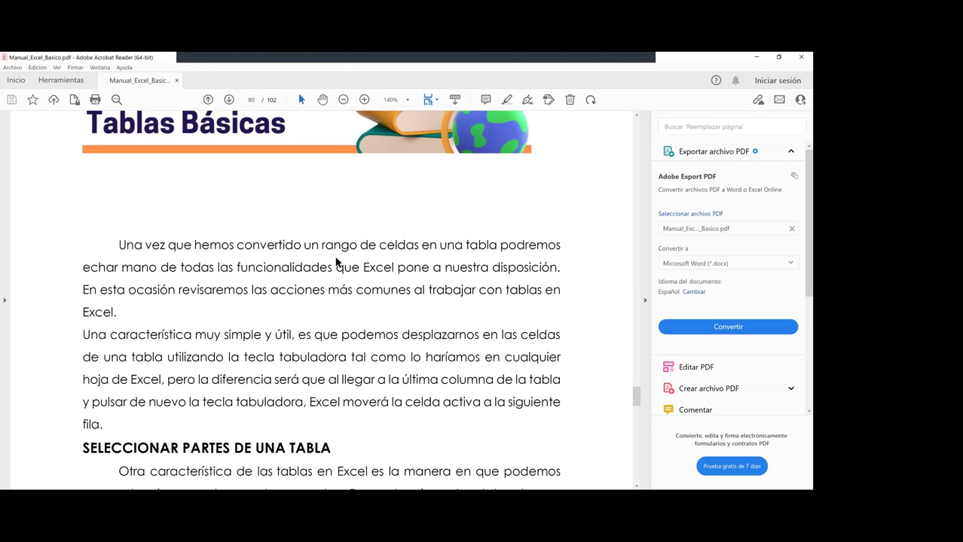
pyautogui.scroll(-1, 336, 261)
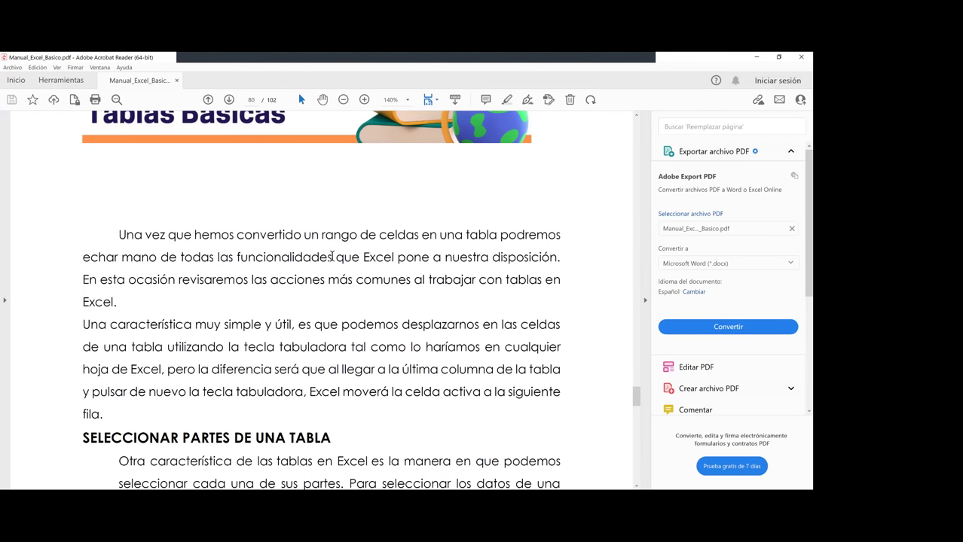
pyautogui.scroll(-1, 331, 257)
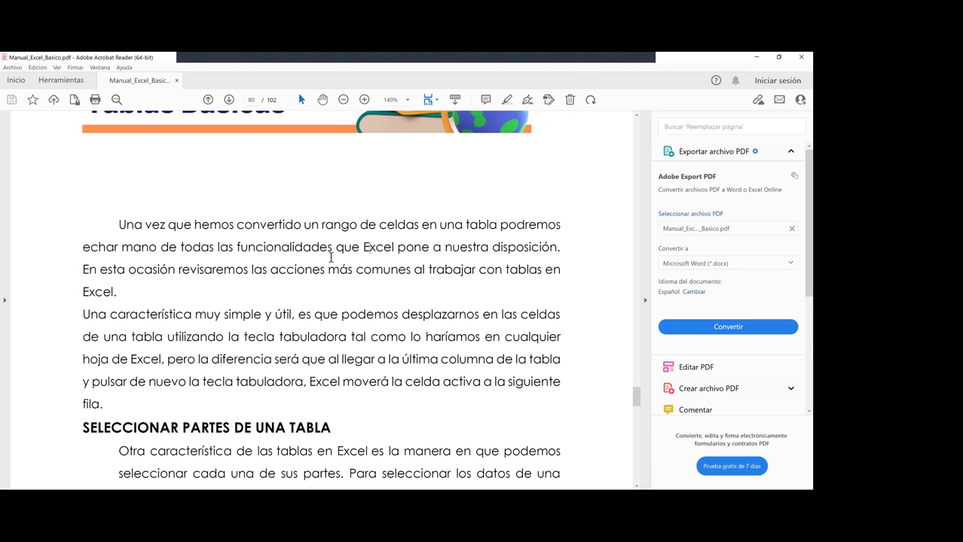
pyautogui.scroll(-1, 287, 268)
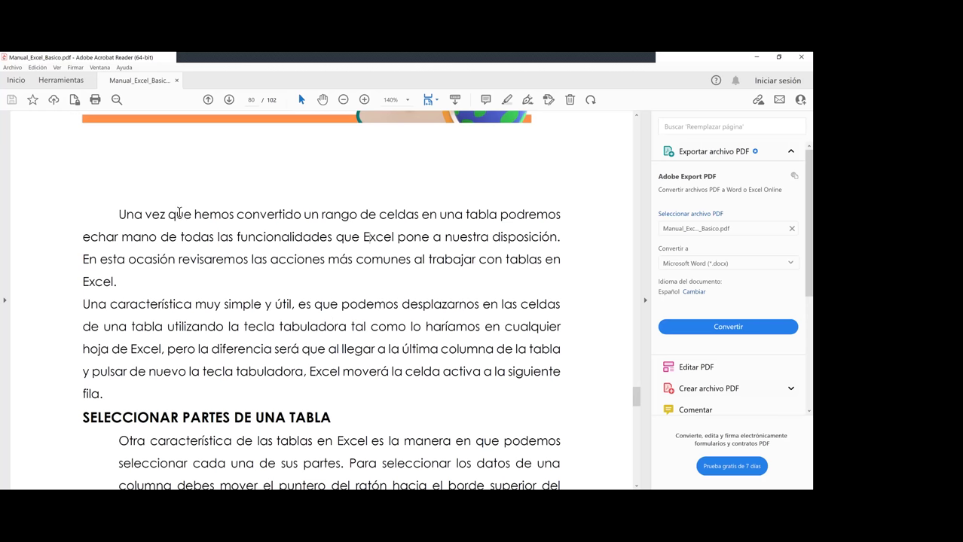
pyautogui.scroll(-1, 179, 213)
pyautogui.moveTo(190, 213); pyautogui.dragTo(462, 249)
pyautogui.click(162, 207)
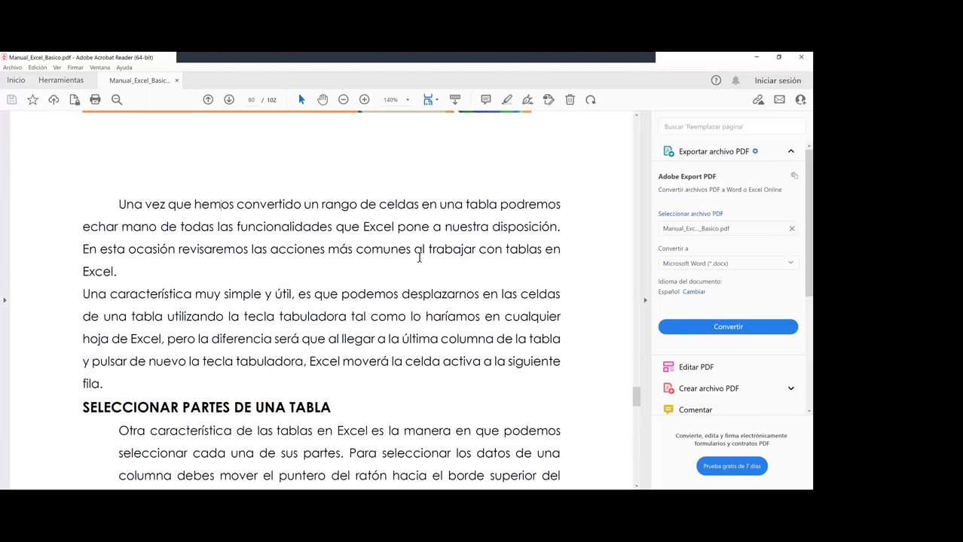
pyautogui.scroll(-1, 420, 256)
pyautogui.scroll(-1, 293, 259)
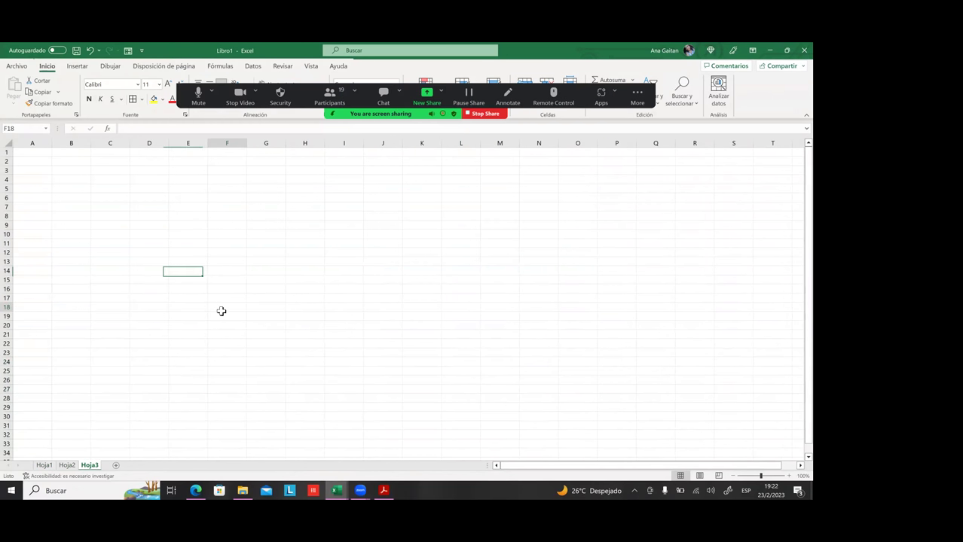
# - Switch to the empty Hoja3 sheet and select column F and a few cells
pyautogui.click(221, 311)
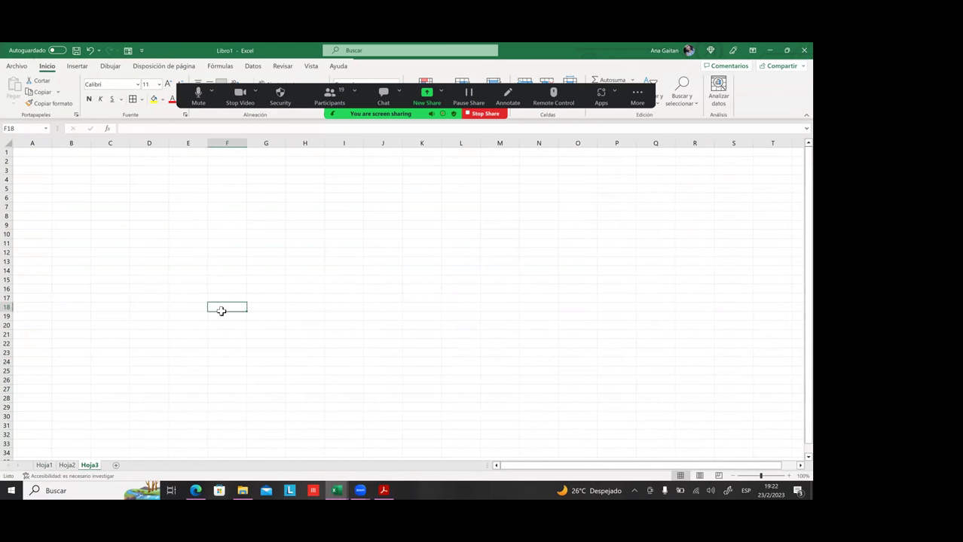
pyautogui.hotkey('ctrl', 'space')
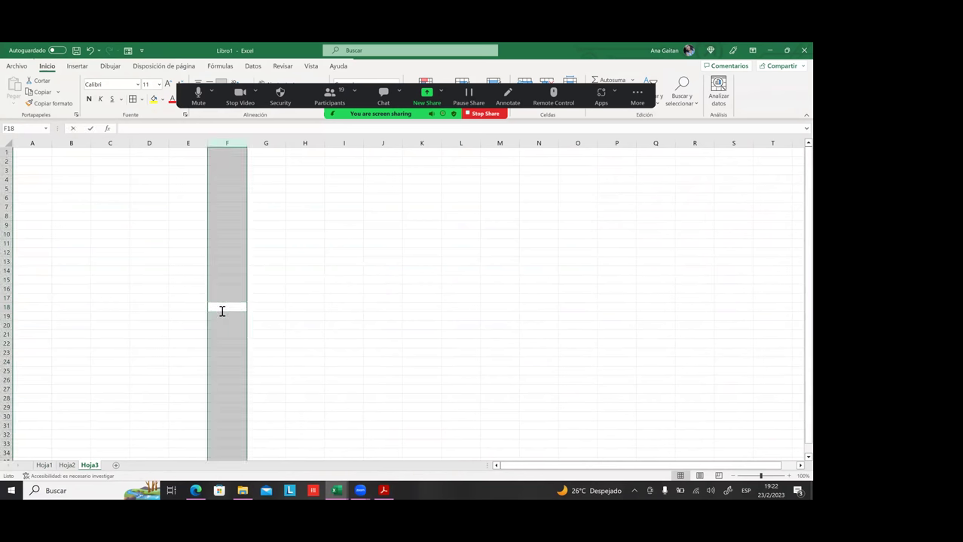
pyautogui.click(285, 295)
pyautogui.press('Right')
pyautogui.press('Right')
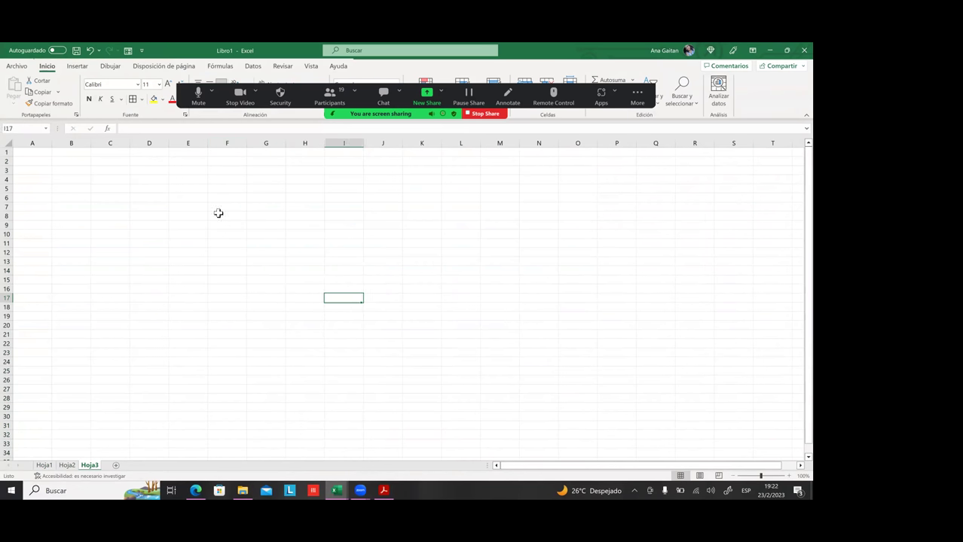
pyautogui.moveTo(188, 208); pyautogui.dragTo(187, 198)
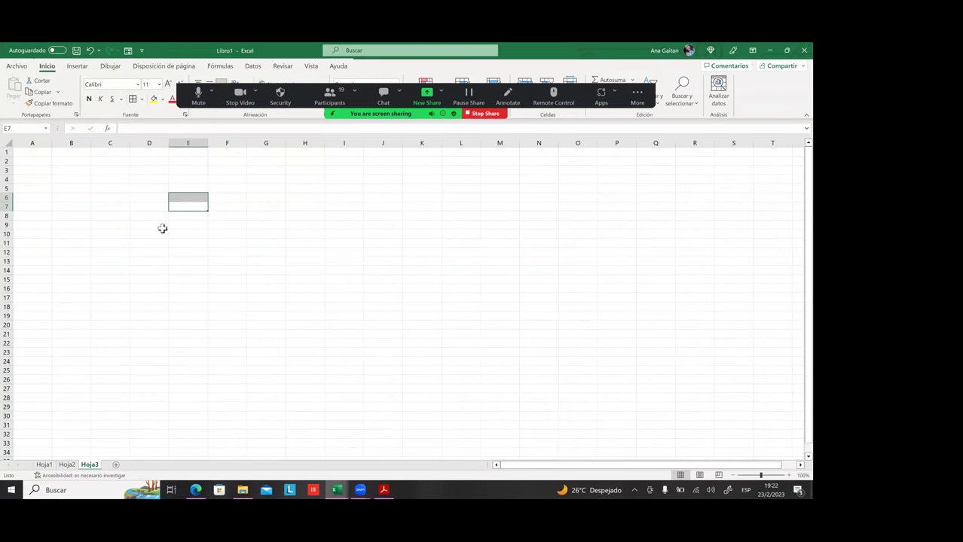
pyautogui.keyDown('ctrl'); pyautogui.scroll(5, 162, 228); pyautogui.keyUp('ctrl')
# - Move the active cell around rows 1–3, from B2 along to J2
pyautogui.click(149, 208)
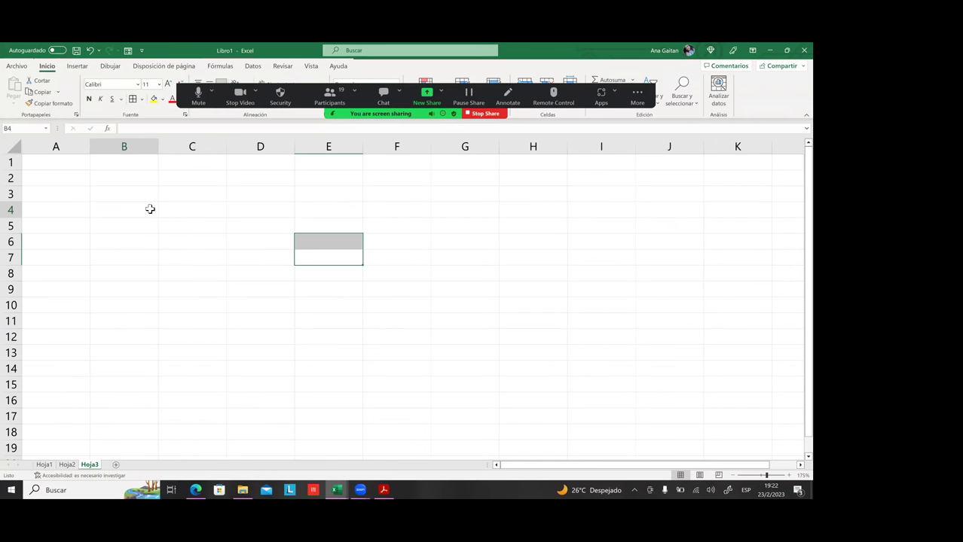
pyautogui.click(135, 182)
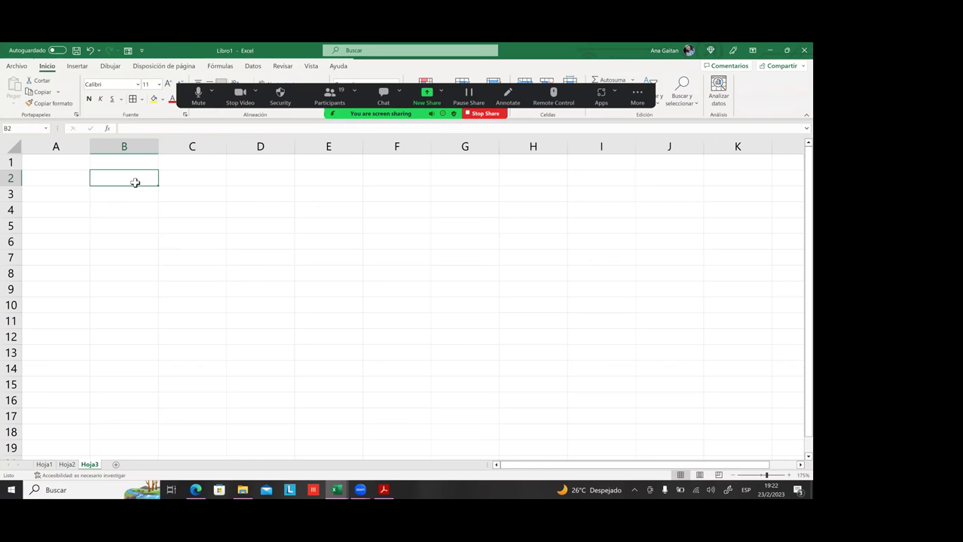
pyautogui.press('Right')
pyautogui.press('Right')
pyautogui.press('Right')
pyautogui.press('Right')
pyautogui.press('Right')
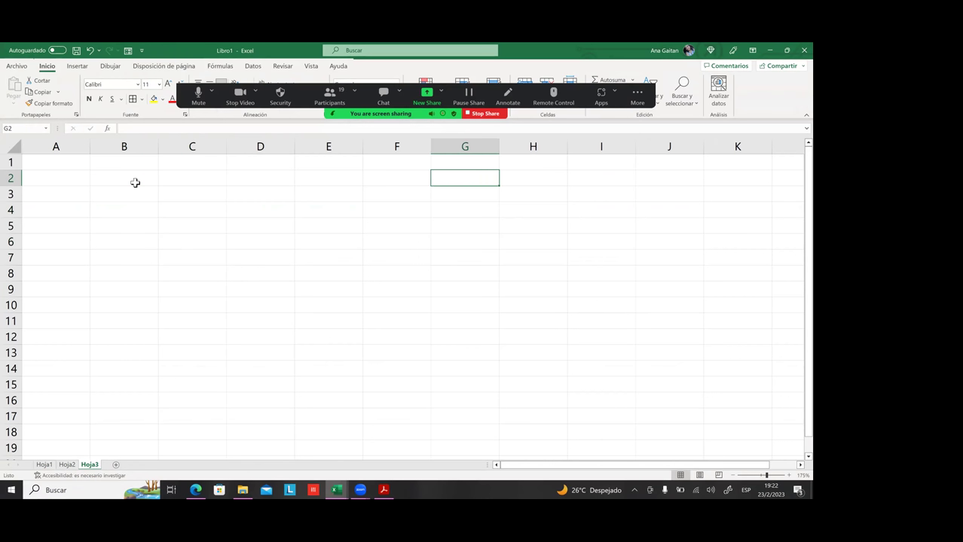
pyautogui.press('Right')
pyautogui.press('Right')
pyautogui.press('Right')
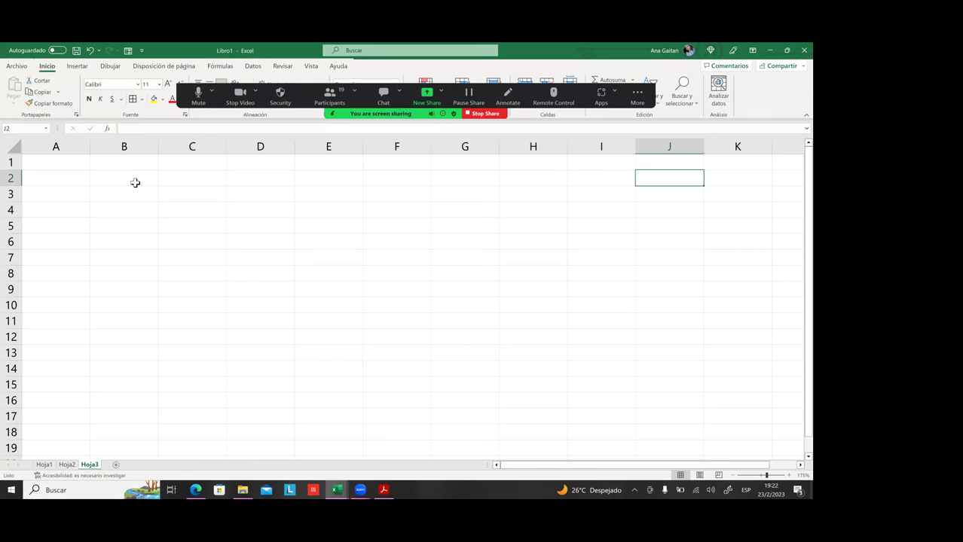
pyautogui.press('Right')
pyautogui.press('Right')
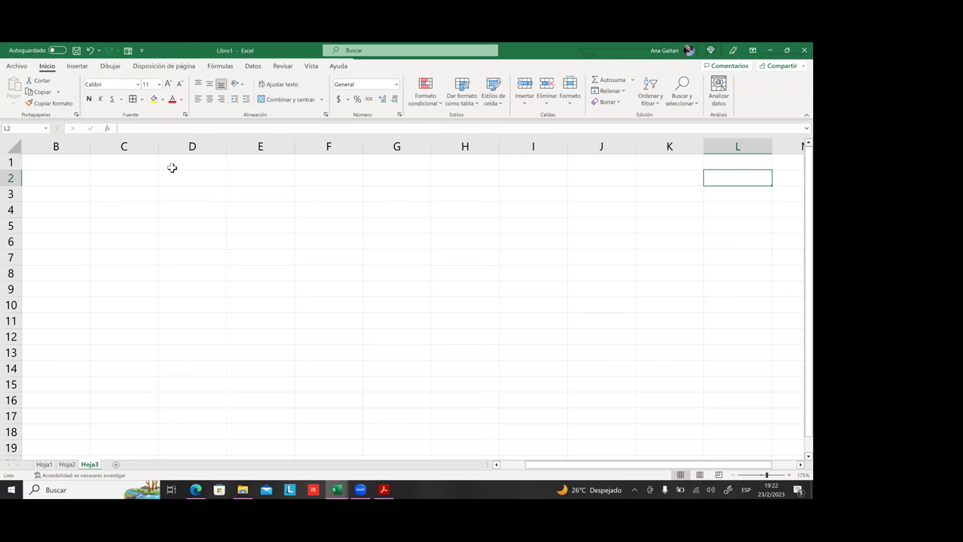
pyautogui.click(83, 190)
pyautogui.press('Right')
pyautogui.press('Right')
pyautogui.press('Right')
pyautogui.press('Right')
pyautogui.press('Right')
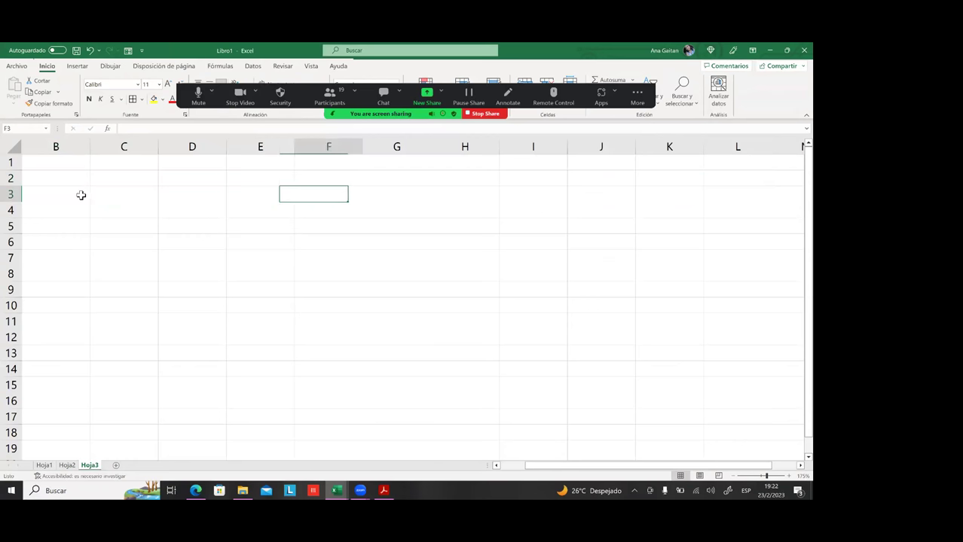
pyautogui.click(45, 168)
pyautogui.press('Right')
pyautogui.press('Right')
pyautogui.press('Right')
pyautogui.press('Right')
pyautogui.press('Right')
pyautogui.press('Right')
pyautogui.press('Right')
pyautogui.press('Right')
pyautogui.press('Right')
pyautogui.press('Right')
pyautogui.press('Right')
pyautogui.press('Right')
pyautogui.press('Right')
pyautogui.press('Right')
pyautogui.press('Right')
pyautogui.press('Right')
pyautogui.press('Right')
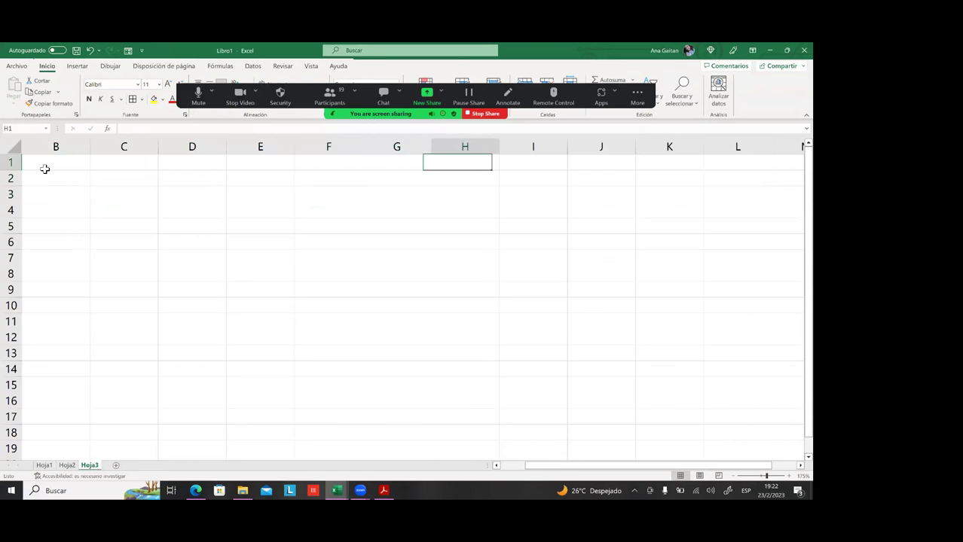
pyautogui.press('Right')
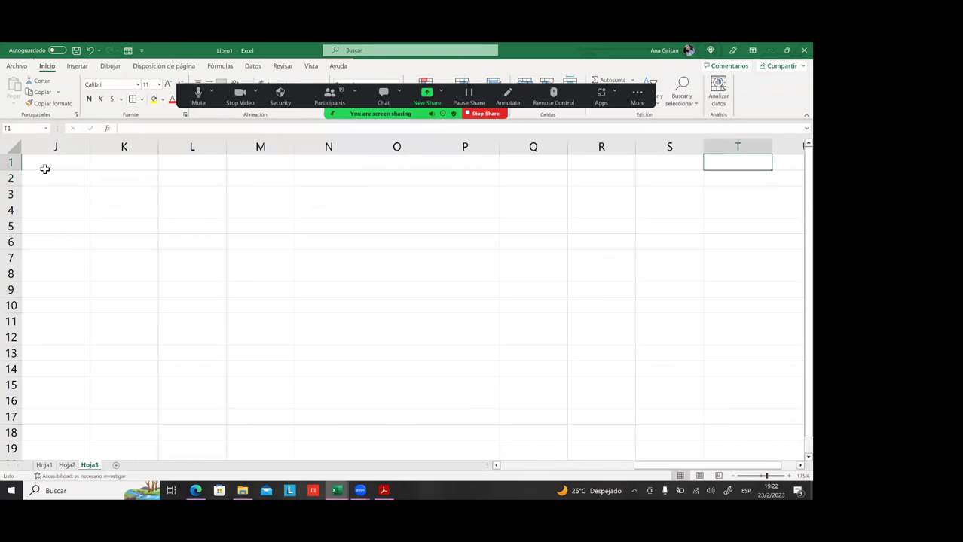
# - Select cells L7, L5, L3, L4 and a cell in column K
pyautogui.click(191, 262)
pyautogui.click(180, 231)
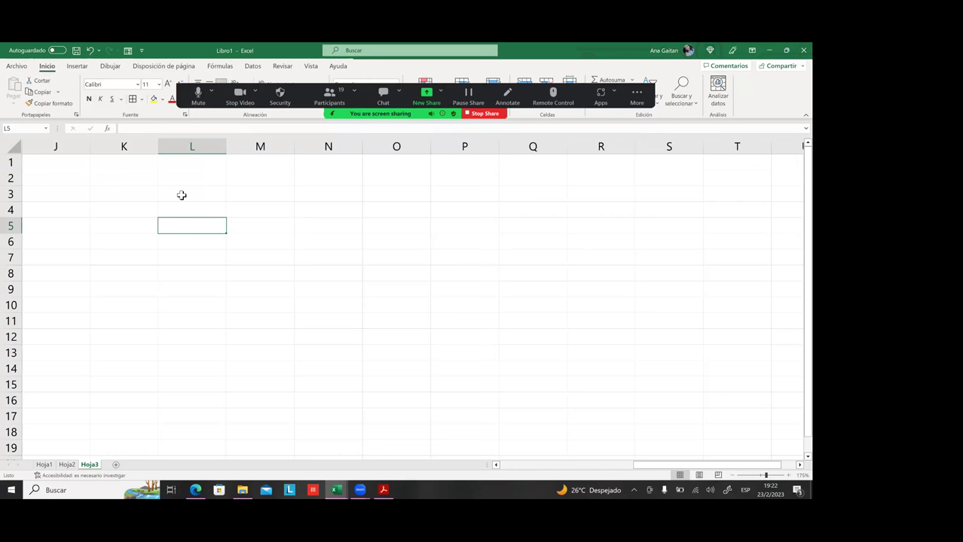
pyautogui.click(183, 194)
pyautogui.click(213, 210)
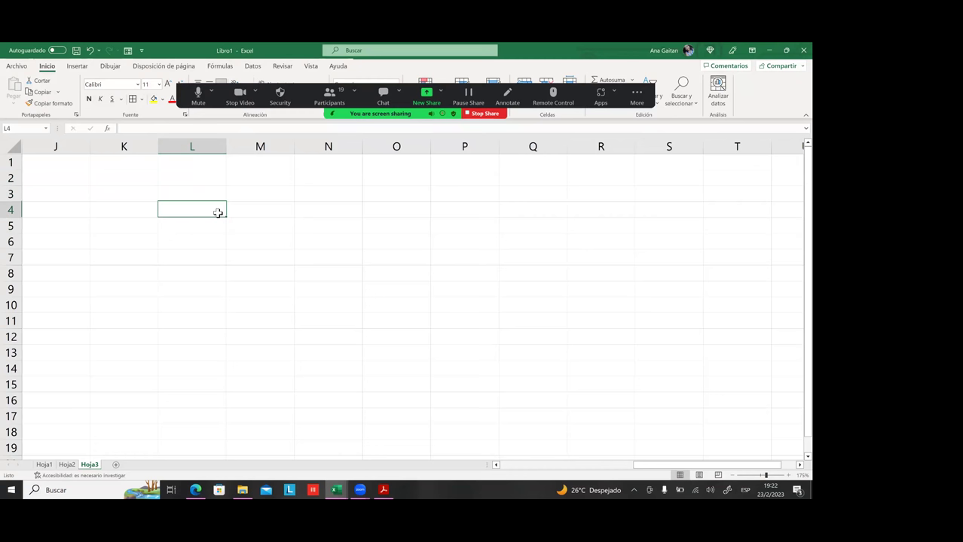
pyautogui.click(124, 207)
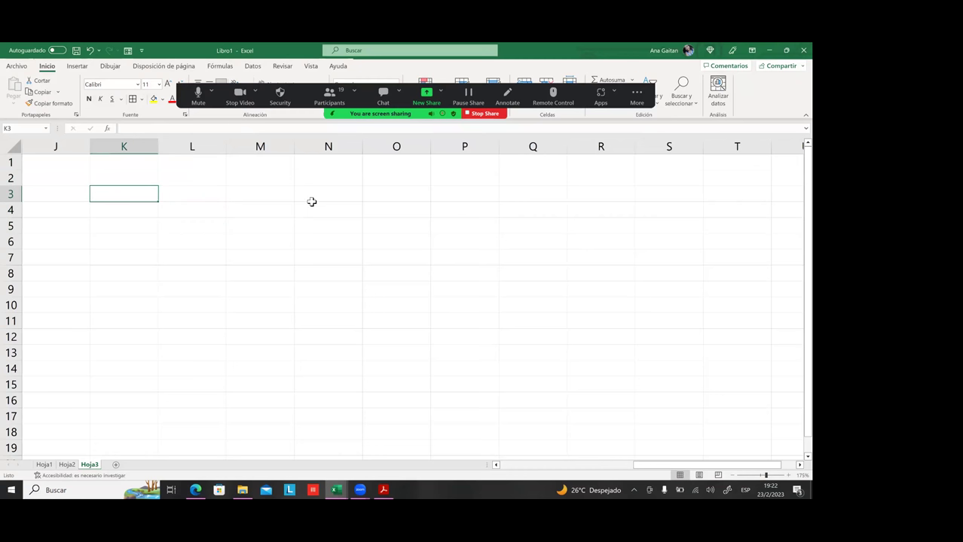
# - Select K3:N8 and start a table from Insertar > Tabla
pyautogui.moveTo(312, 204); pyautogui.dragTo(335, 242)
pyautogui.click(346, 320)
pyautogui.moveTo(112, 192); pyautogui.dragTo(310, 279)
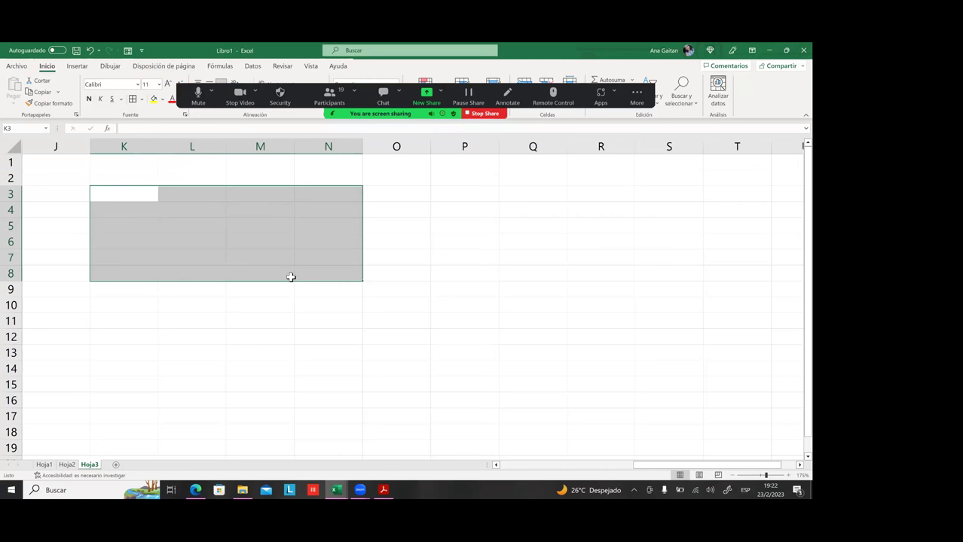
pyautogui.click(77, 67)
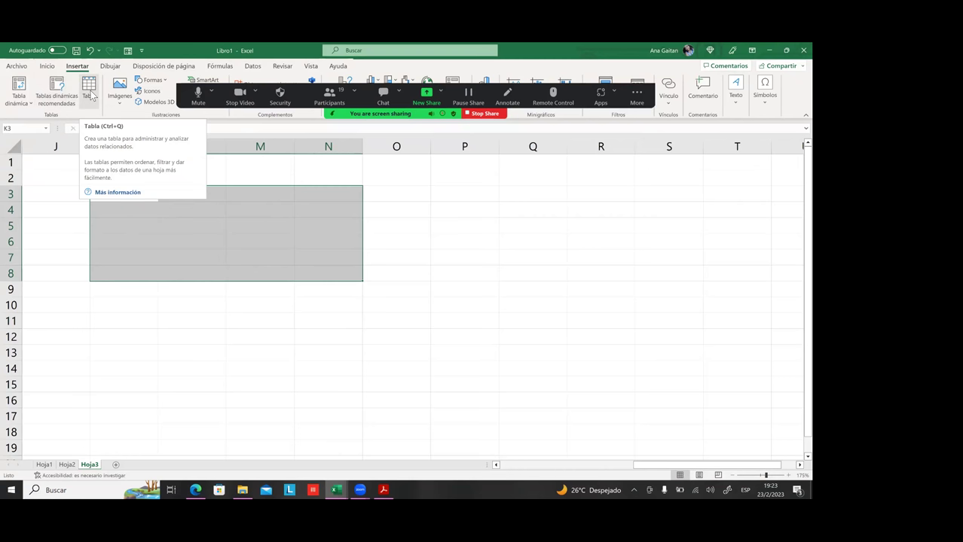
pyautogui.click(89, 94)
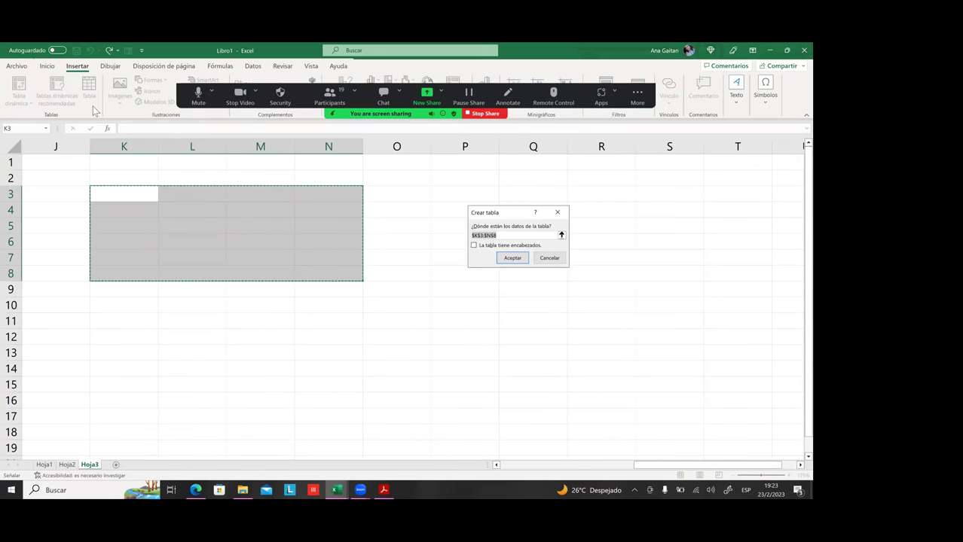
# - In the Crear tabla dialog, replace the range with $K$10:$N$17
pyautogui.moveTo(514, 216); pyautogui.dragTo(441, 234)
pyautogui.click(484, 234)
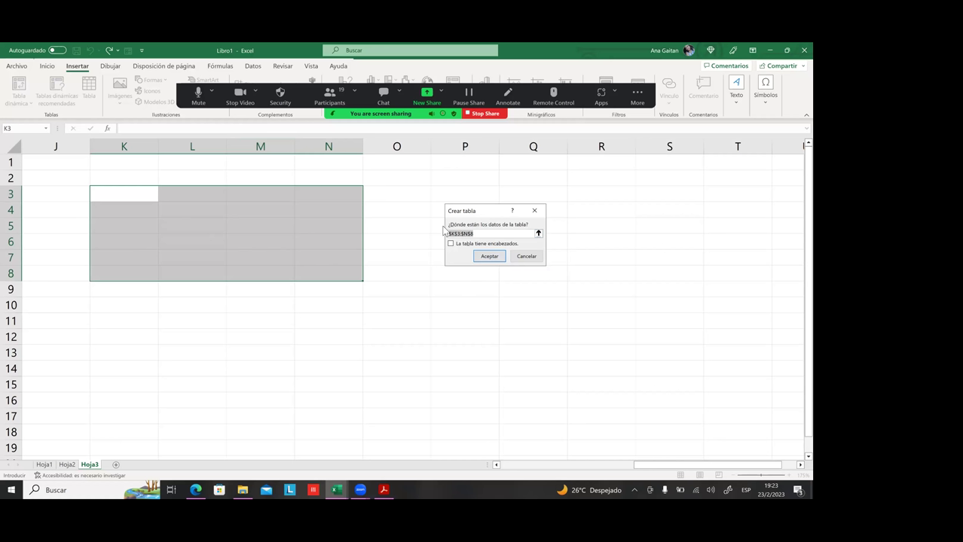
pyautogui.press('BackSpace')
pyautogui.moveTo(126, 304); pyautogui.dragTo(328, 416)
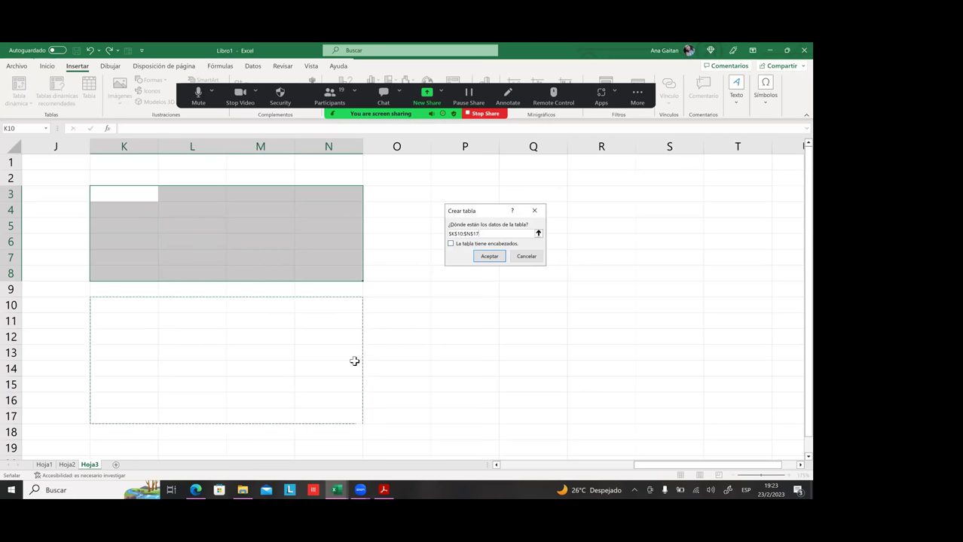
# - Confirm the table at K10 and select its data rows K11:N18
pyautogui.click(490, 256)
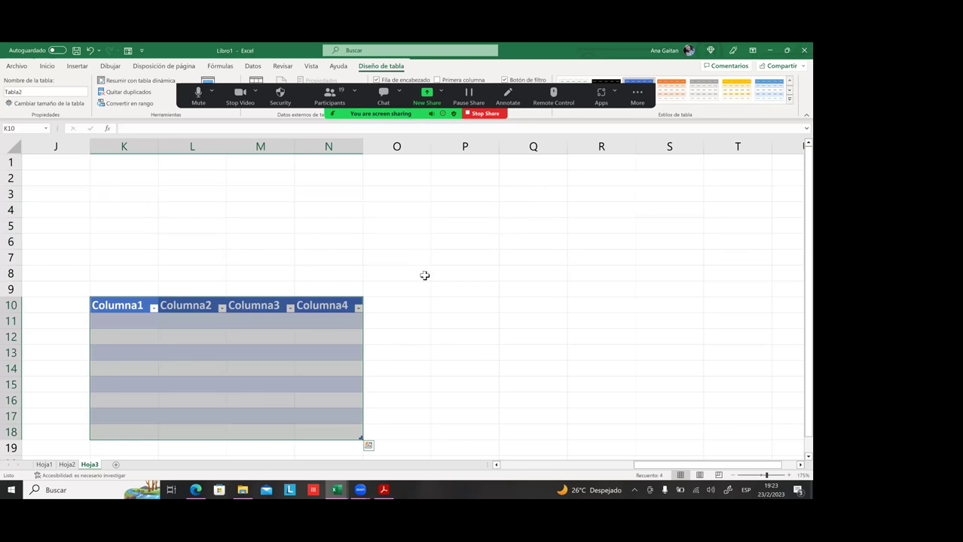
pyautogui.click(409, 275)
pyautogui.scroll(-1, 411, 279)
pyautogui.click(344, 318)
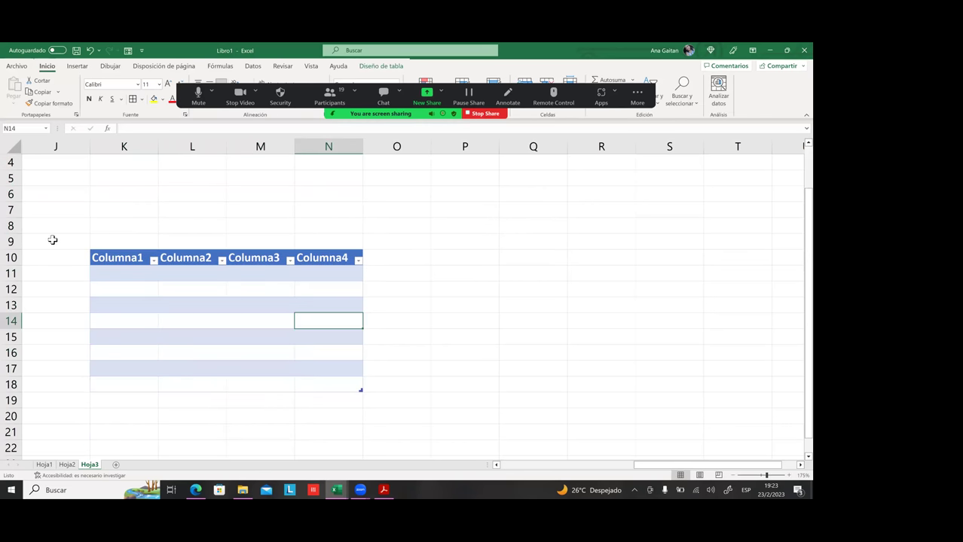
pyautogui.click(114, 256)
pyautogui.moveTo(132, 273); pyautogui.dragTo(332, 365)
pyautogui.click(293, 319)
pyautogui.moveTo(108, 269); pyautogui.dragTo(294, 376)
# - Select the Columna1, Columna2 and Columna3 header cells, then cell K11
pyautogui.click(124, 257)
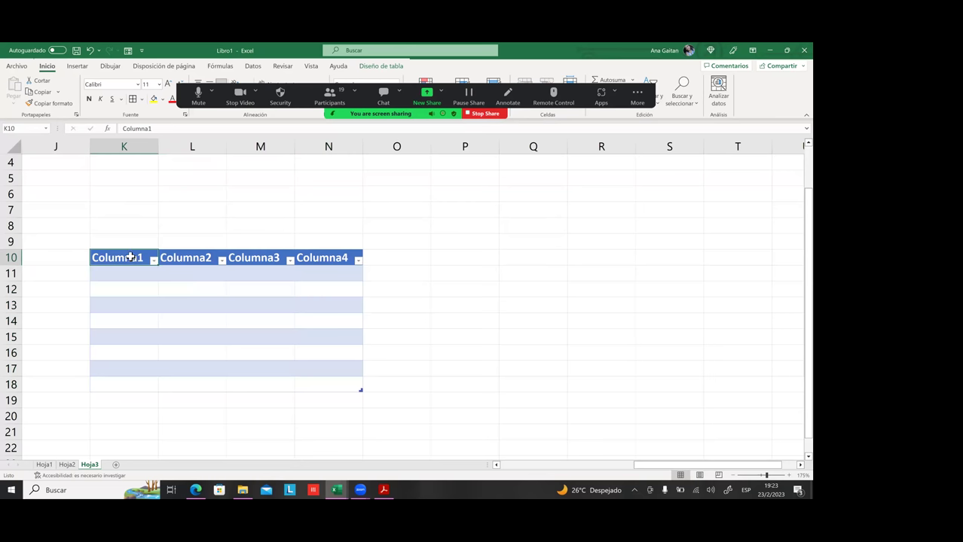
pyautogui.click(170, 260)
pyautogui.click(119, 259)
pyautogui.click(171, 258)
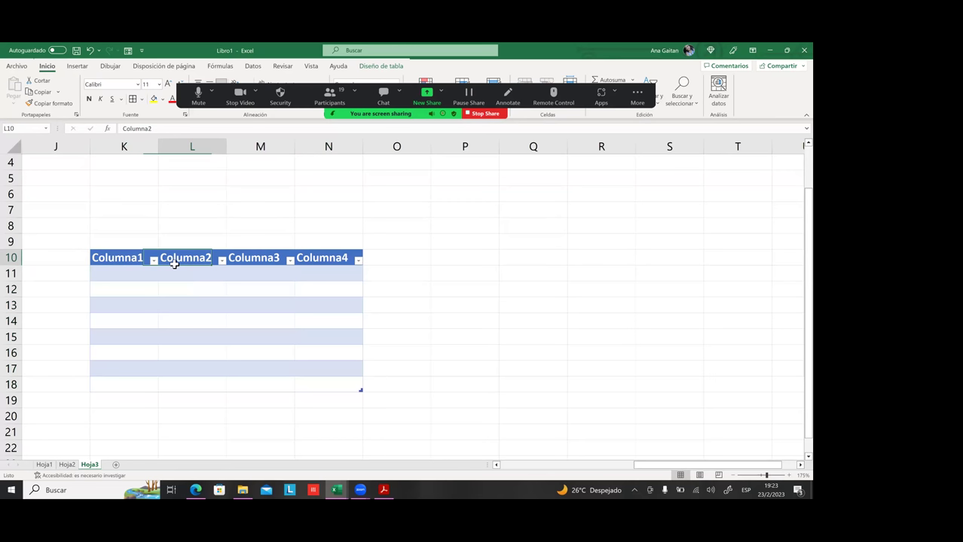
pyautogui.click(258, 262)
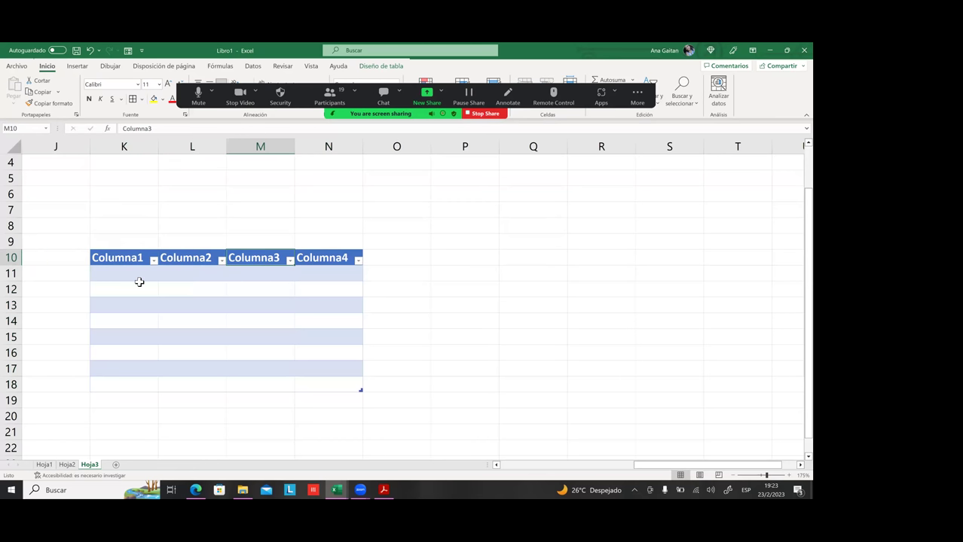
pyautogui.click(138, 278)
# - Rename the table headers to Nombre, Edad, Direccion and Telefono
pyautogui.click(113, 257)
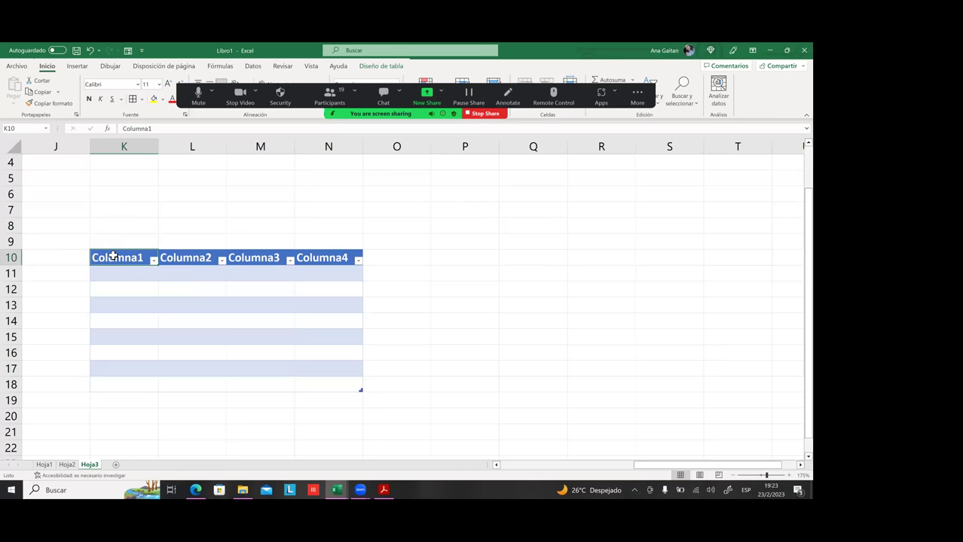
pyautogui.write('Nombre')
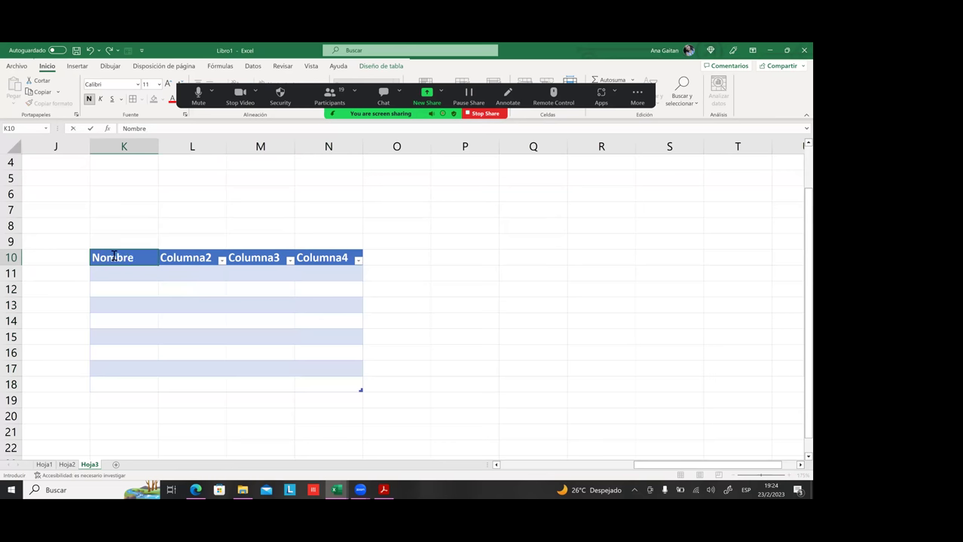
pyautogui.press('Tab')
pyautogui.write('Eda')
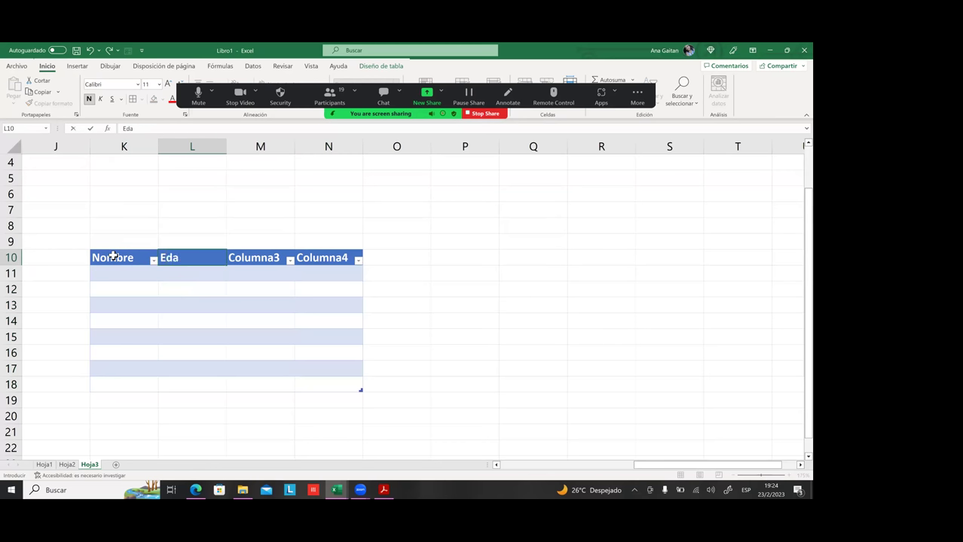
pyautogui.press('Tab')
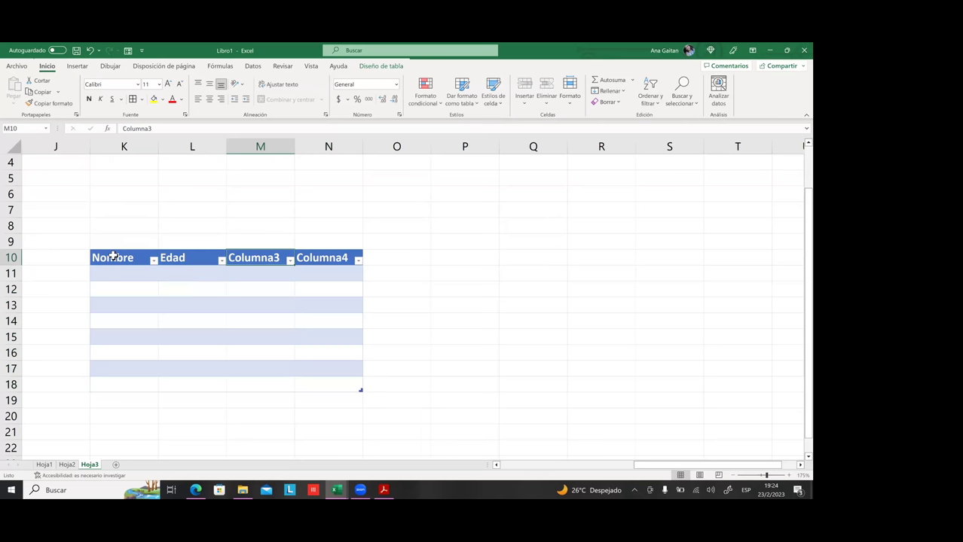
pyautogui.write('Direccion')
pyautogui.press('Tab')
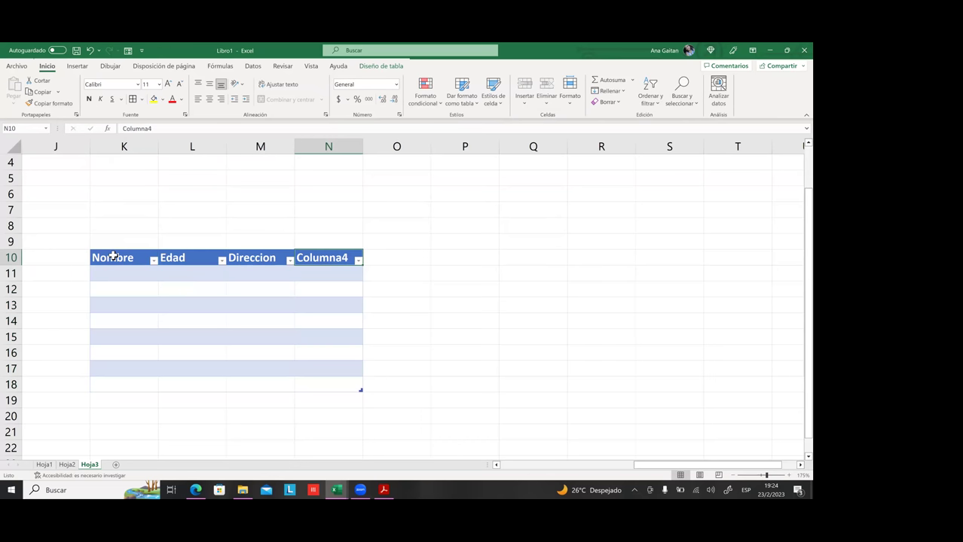
pyautogui.write('Telefono')
# - Commit the Telefono header and select cells in and beside the table
pyautogui.click(465, 304)
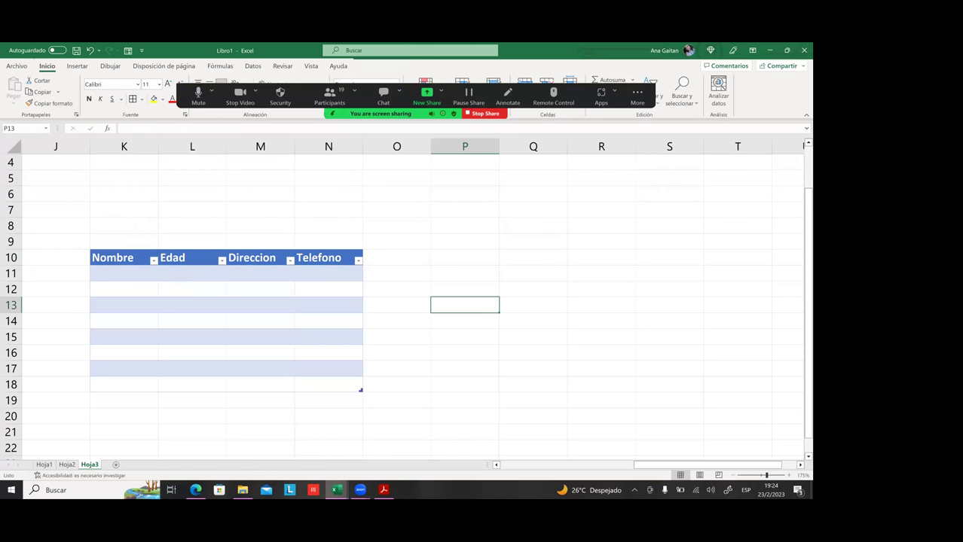
pyautogui.click(501, 348)
pyautogui.click(333, 332)
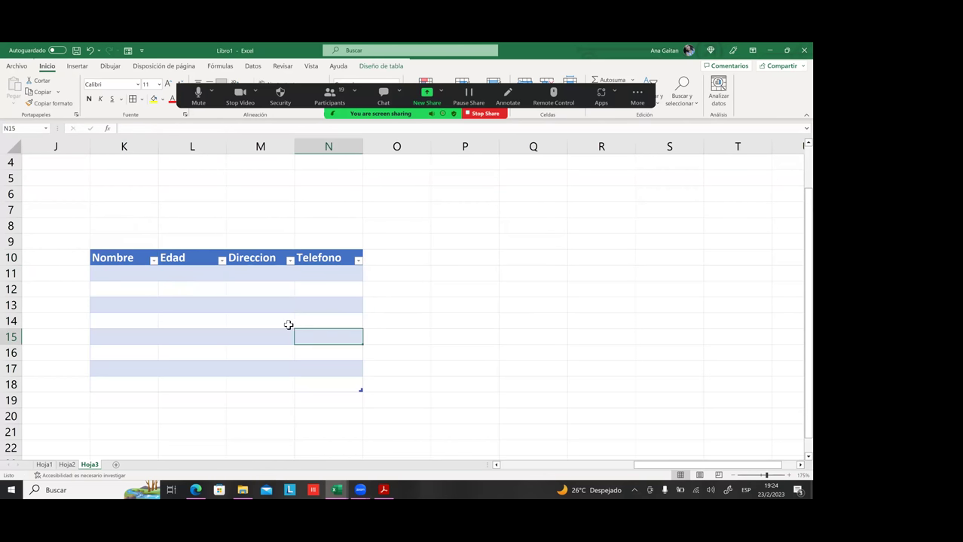
pyautogui.click(246, 310)
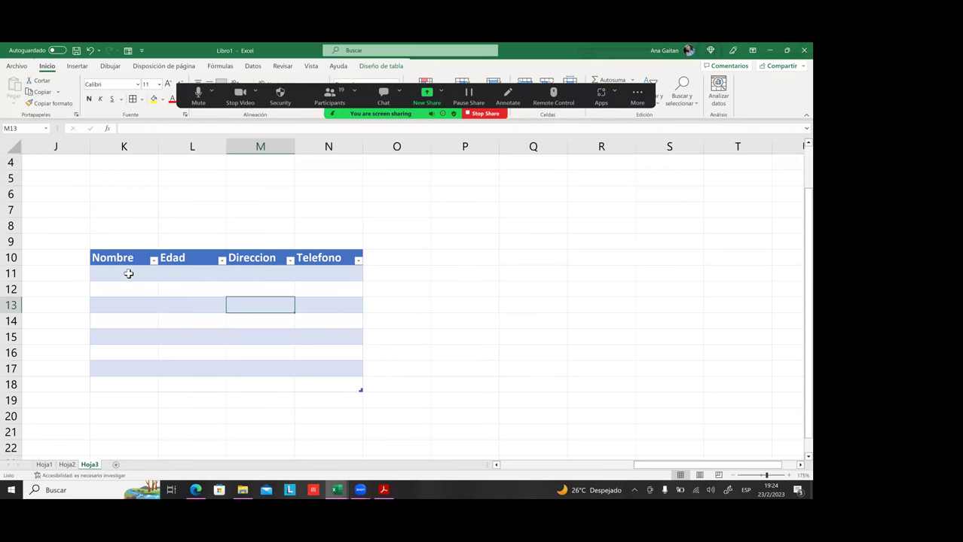
pyautogui.moveTo(112, 265); pyautogui.dragTo(260, 384)
pyautogui.click(397, 368)
pyautogui.click(328, 301)
pyautogui.click(254, 276)
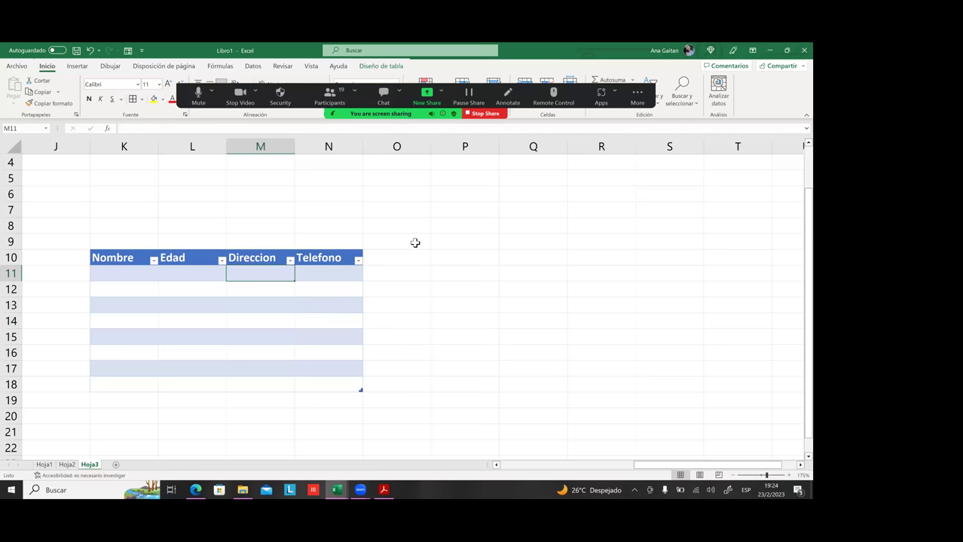
pyautogui.scroll(1, 415, 245)
pyautogui.click(508, 272)
# - Enter 'Nombre del curso' in P3 and widen column P to fit it
pyautogui.click(465, 193)
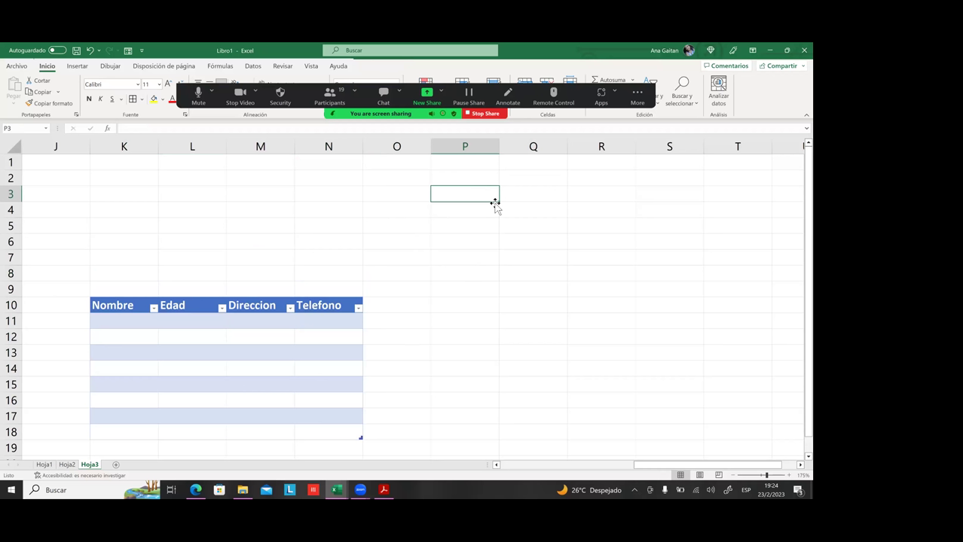
pyautogui.click(491, 228)
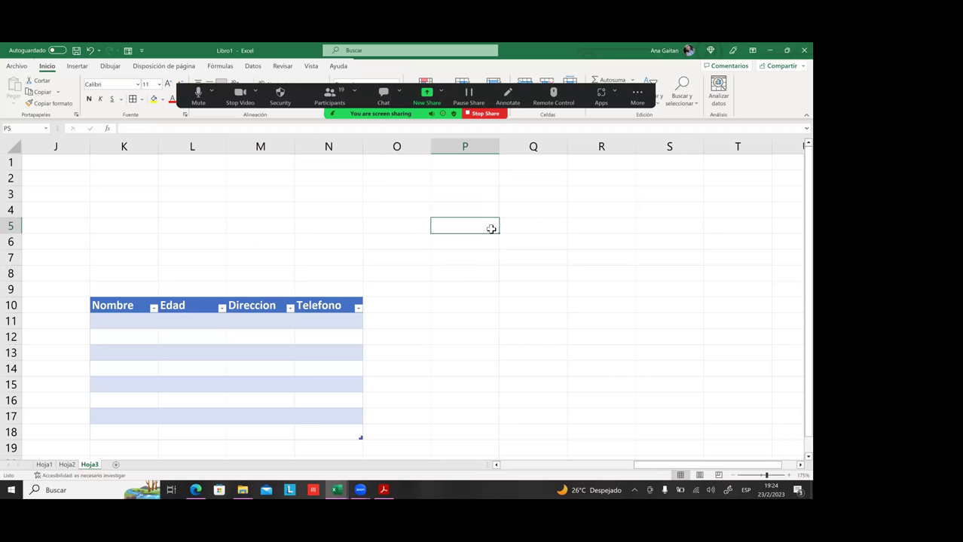
pyautogui.click(444, 198)
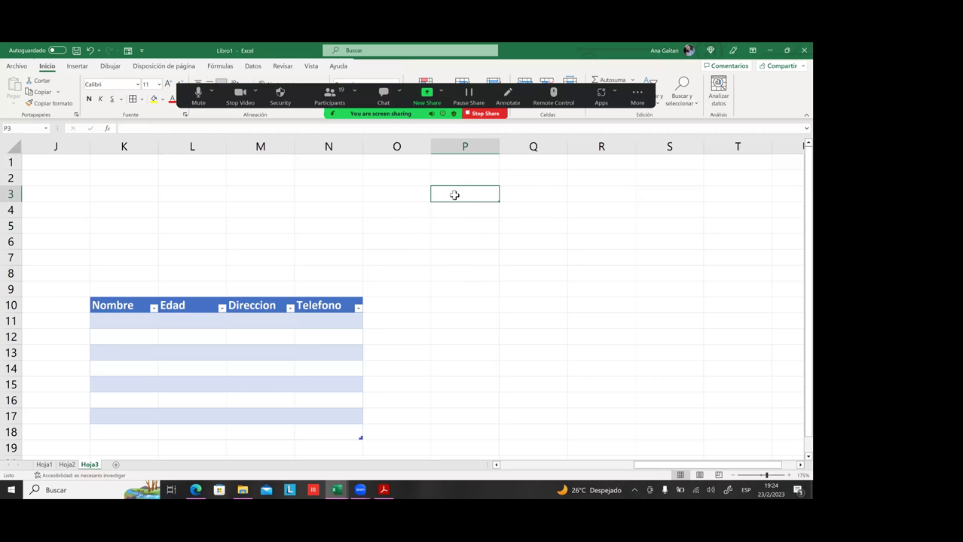
pyautogui.write('E')
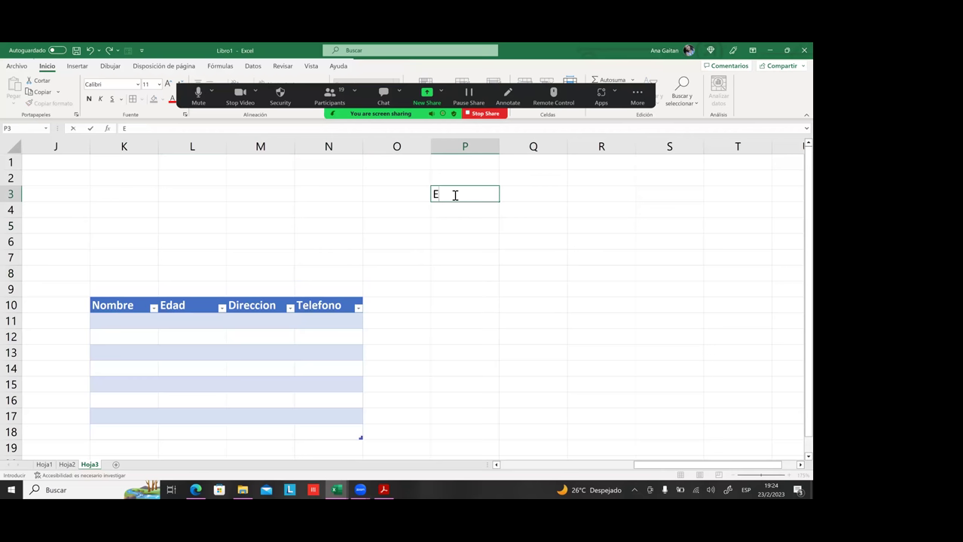
pyautogui.write('Nombre del cur')
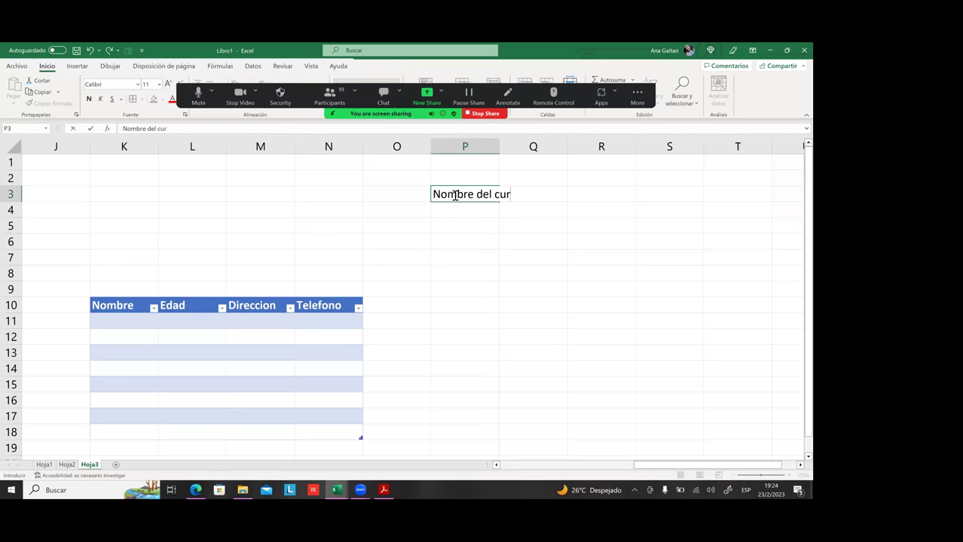
pyautogui.write('so')
pyautogui.press('Tab')
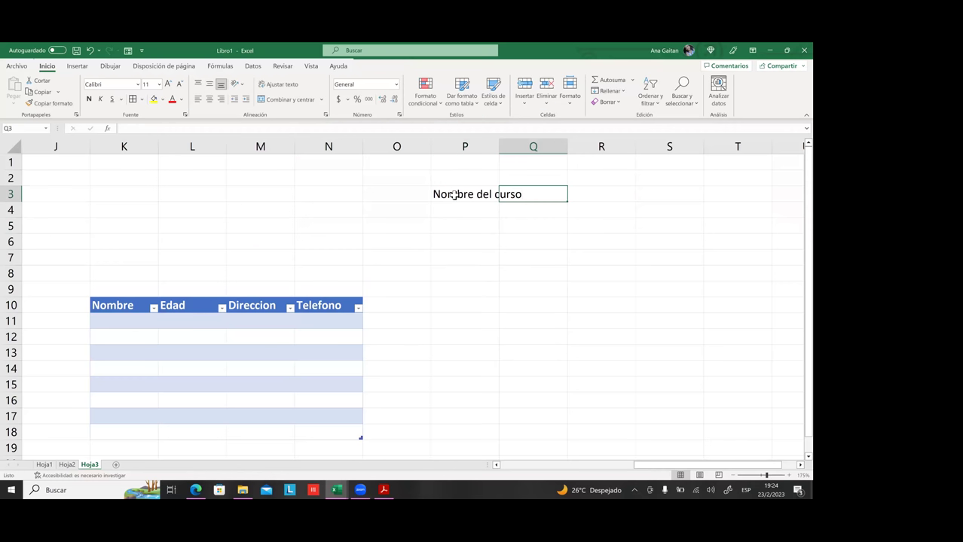
pyautogui.moveTo(499, 146); pyautogui.dragTo(548, 146)
# - Enter 'Descripcion' in Q3 and select the heading cells with rows below
pyautogui.write('De')
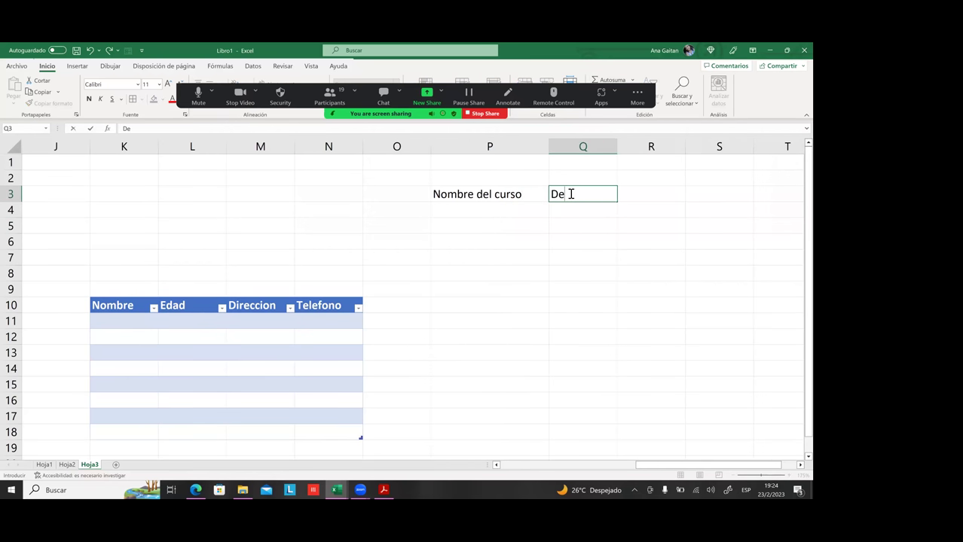
pyautogui.write('scripcion')
pyautogui.press('Tab')
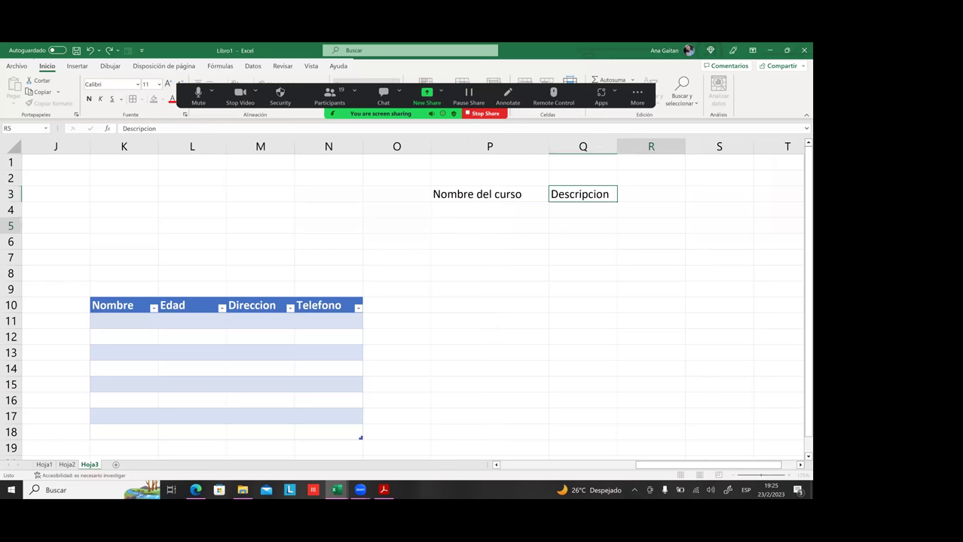
pyautogui.click(541, 254)
pyautogui.moveTo(491, 195); pyautogui.dragTo(491, 240)
pyautogui.moveTo(519, 323); pyautogui.dragTo(621, 380)
pyautogui.click(583, 288)
# - Format P3:Q9 as a table in the light orange style, with first-row headers
pyautogui.moveTo(480, 194); pyautogui.dragTo(595, 290)
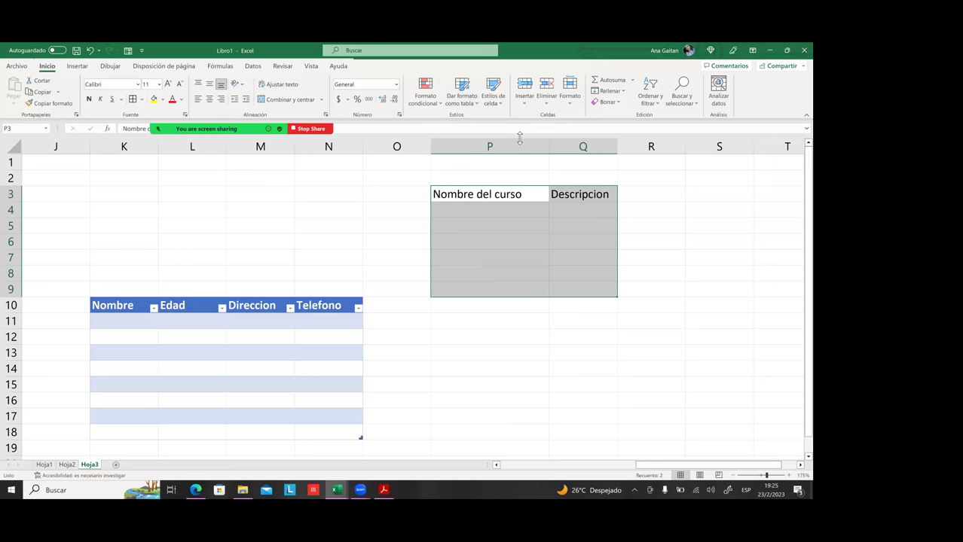
pyautogui.click(472, 108)
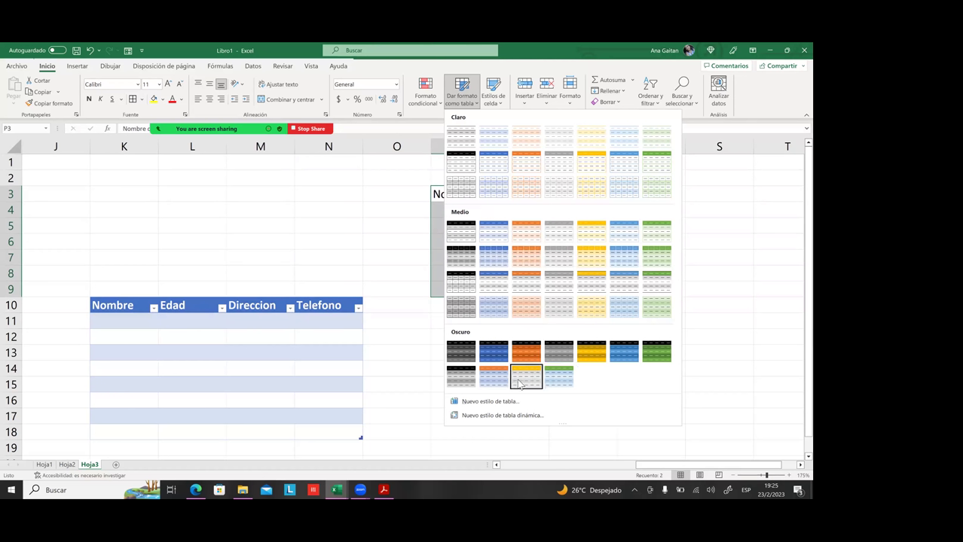
pyautogui.click(526, 162)
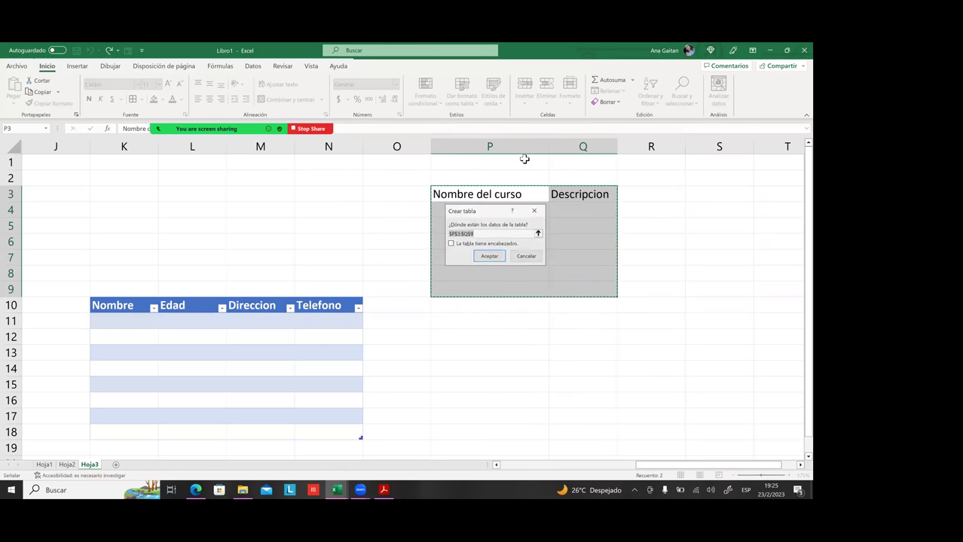
pyautogui.click(463, 244)
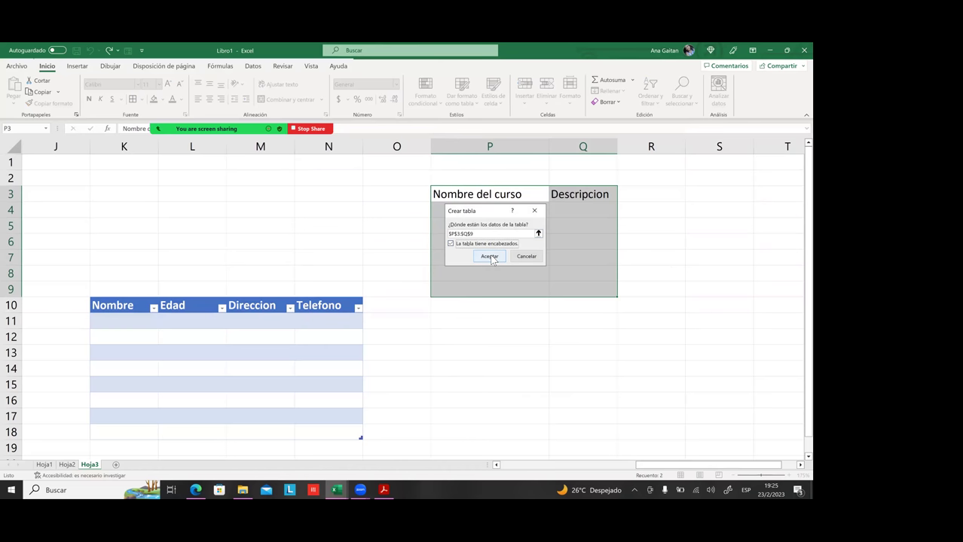
pyautogui.click(491, 256)
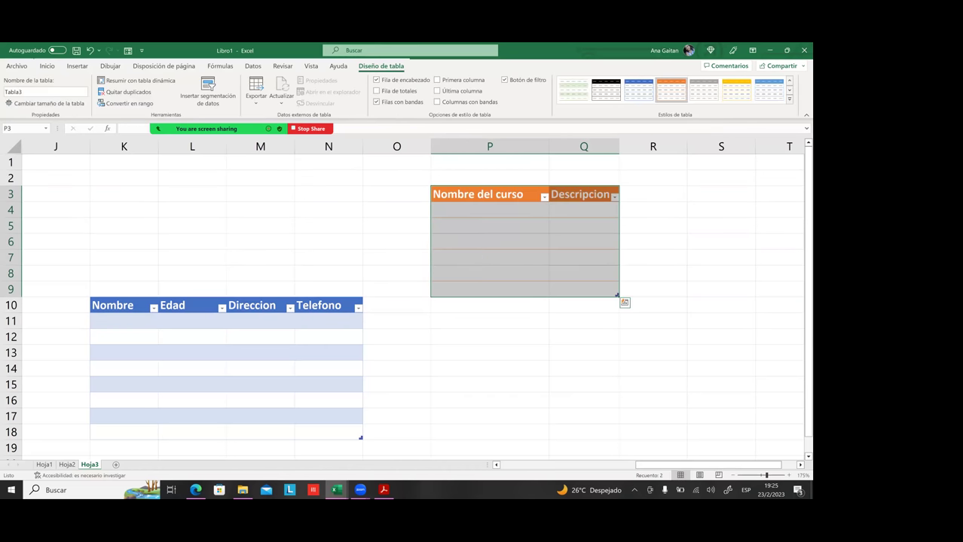
# - Select several cells of the new orange table, then a cell outside it
pyautogui.click(520, 210)
pyautogui.click(506, 195)
pyautogui.click(509, 239)
pyautogui.click(486, 226)
pyautogui.click(478, 179)
pyautogui.click(474, 258)
pyautogui.click(473, 303)
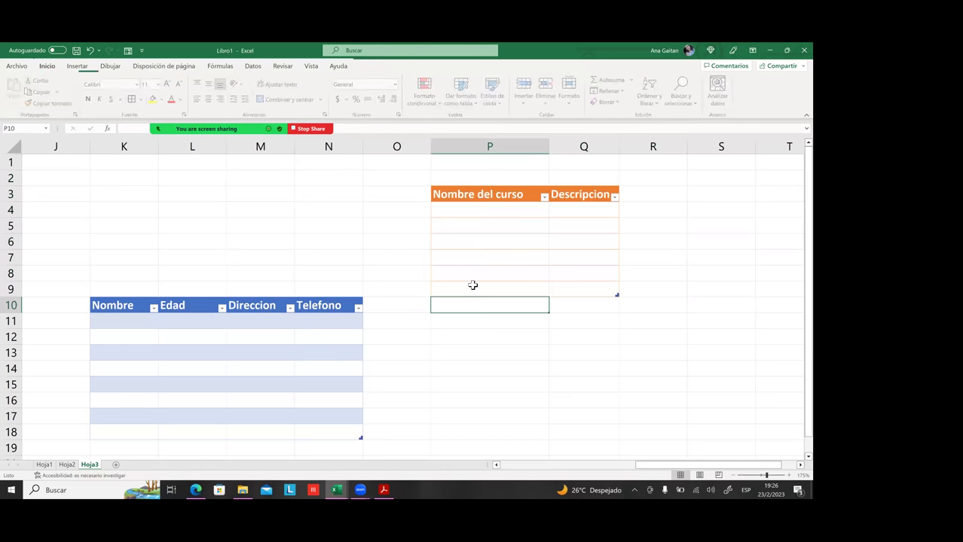
# - Undo the orange table, then try grey and light green styles on P3:Q9 and undo both
pyautogui.hotkey('ctrl', 'z')
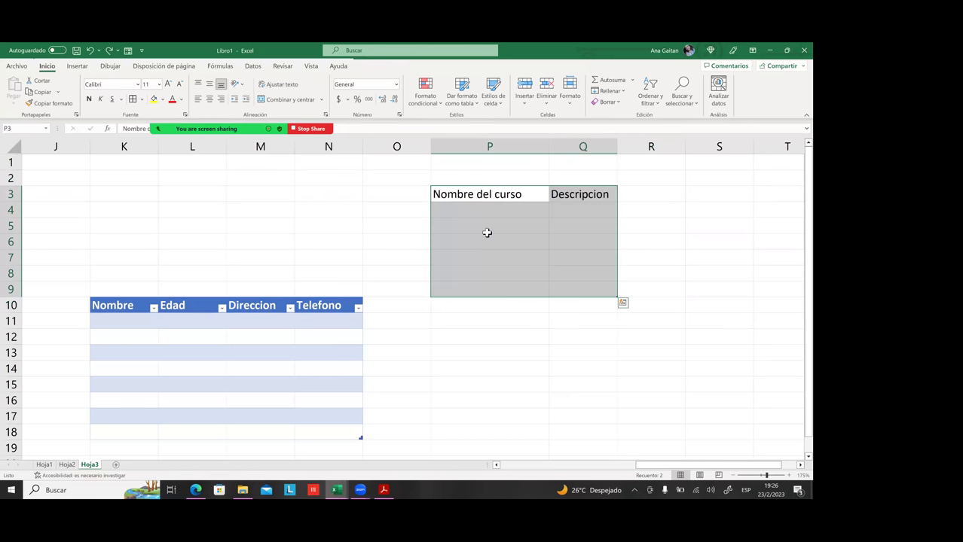
pyautogui.click(495, 105)
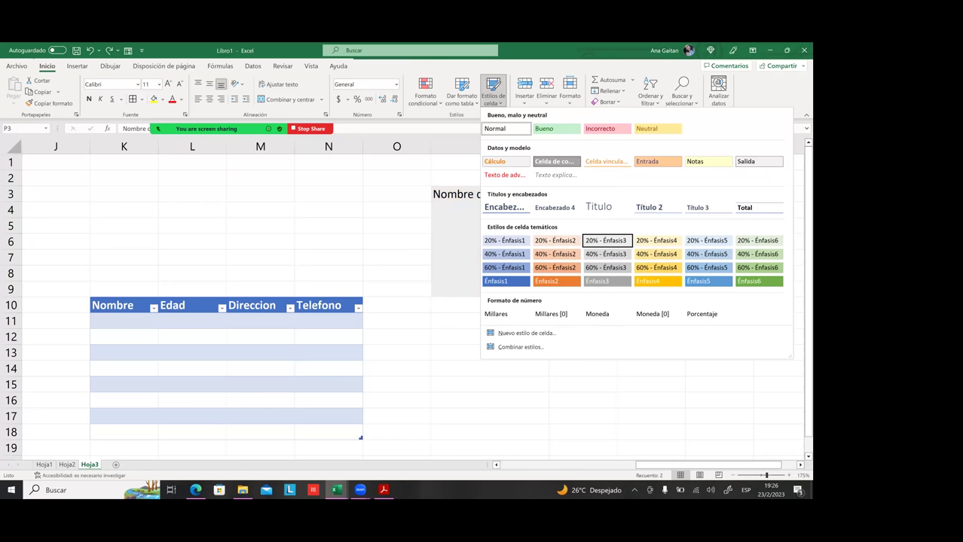
pyautogui.click(605, 254)
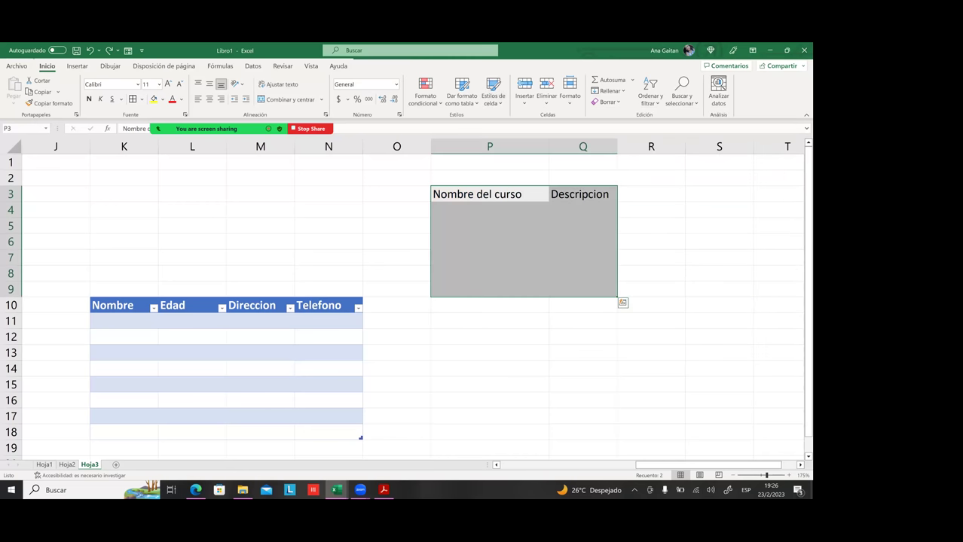
pyautogui.click(492, 93)
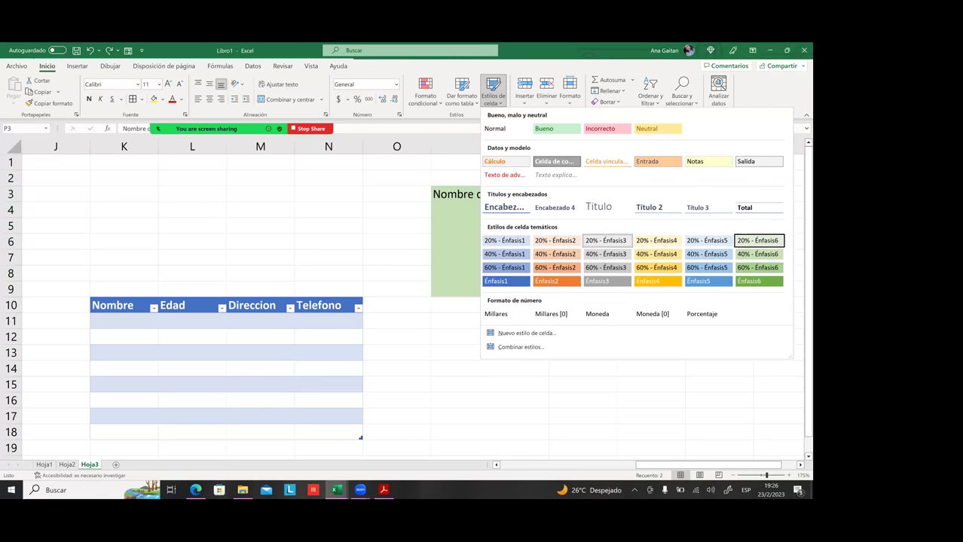
pyautogui.click(758, 240)
pyautogui.click(583, 241)
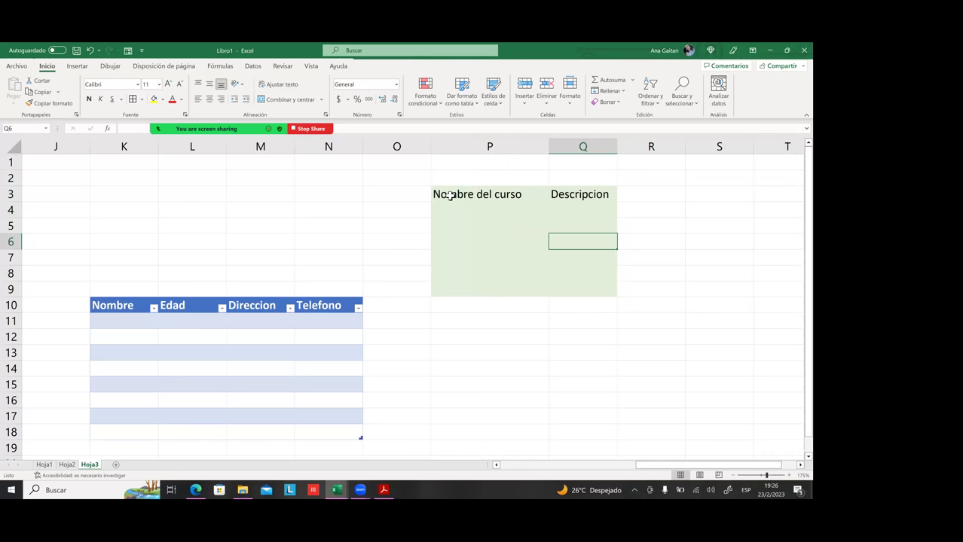
pyautogui.hotkey('ctrl', 'z')
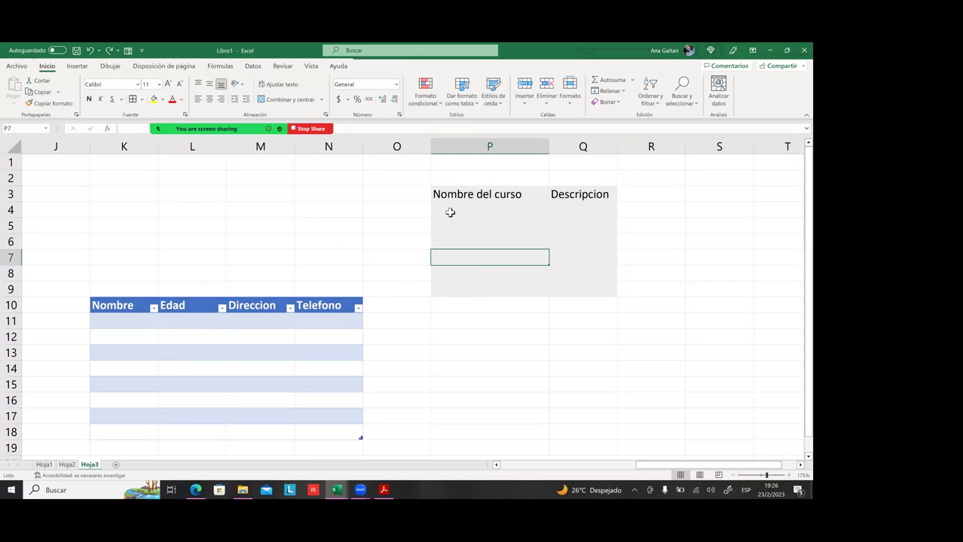
pyautogui.hotkey('ctrl', 'z')
pyautogui.click(472, 225)
# - Apply the blue Énfasis1 cell style to the header cells P3:Q3
pyautogui.moveTo(467, 195); pyautogui.dragTo(580, 194)
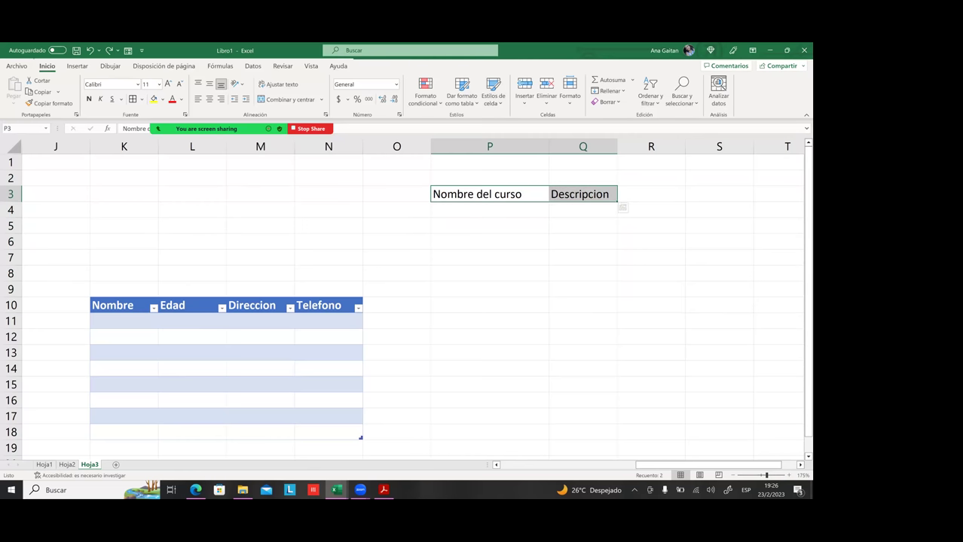
pyautogui.click(494, 104)
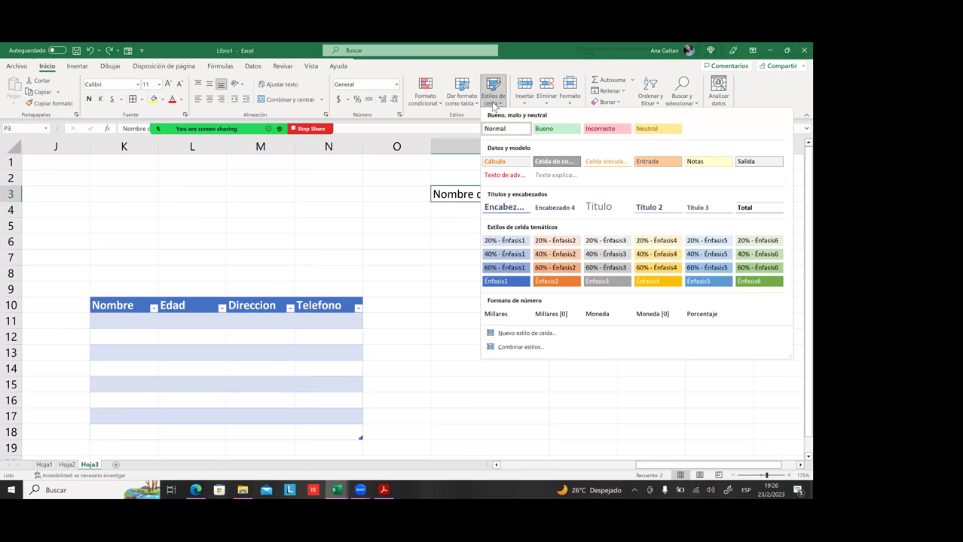
pyautogui.click(512, 282)
pyautogui.click(515, 241)
# - Give the body cells P4:Q12 the light orange 20% - Énfasis2 cell style
pyautogui.moveTo(519, 191); pyautogui.dragTo(559, 300)
pyautogui.click(481, 212)
pyautogui.moveTo(498, 289); pyautogui.dragTo(574, 333)
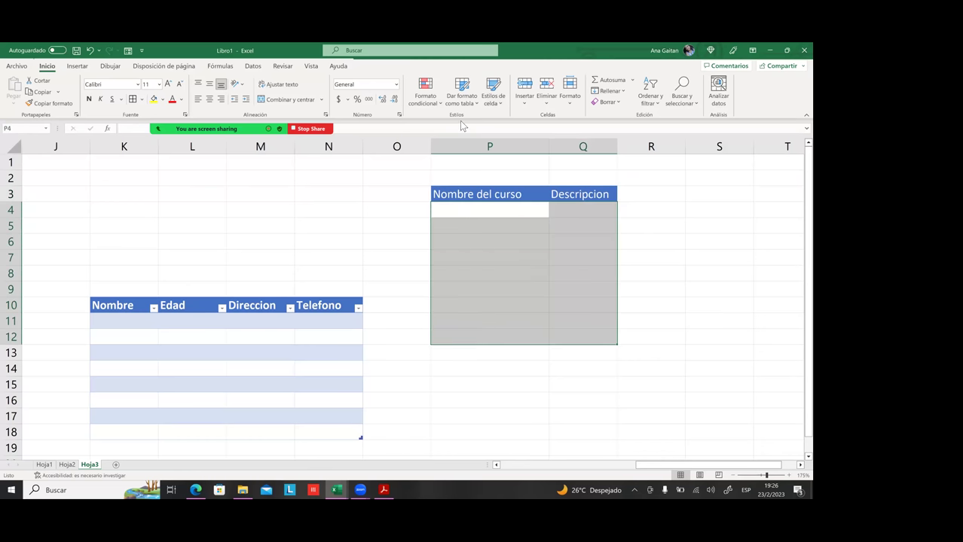
pyautogui.click(496, 100)
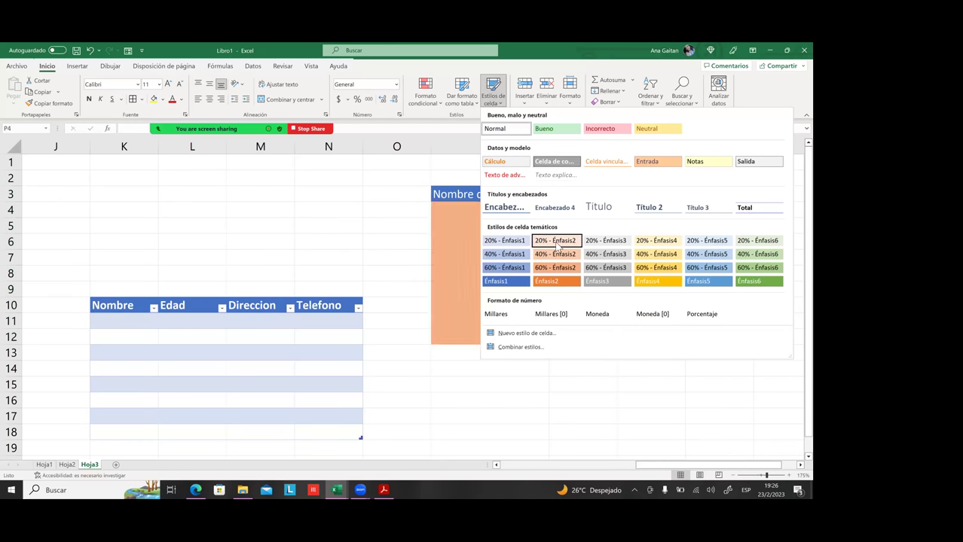
pyautogui.click(556, 243)
pyautogui.click(529, 270)
pyautogui.click(568, 269)
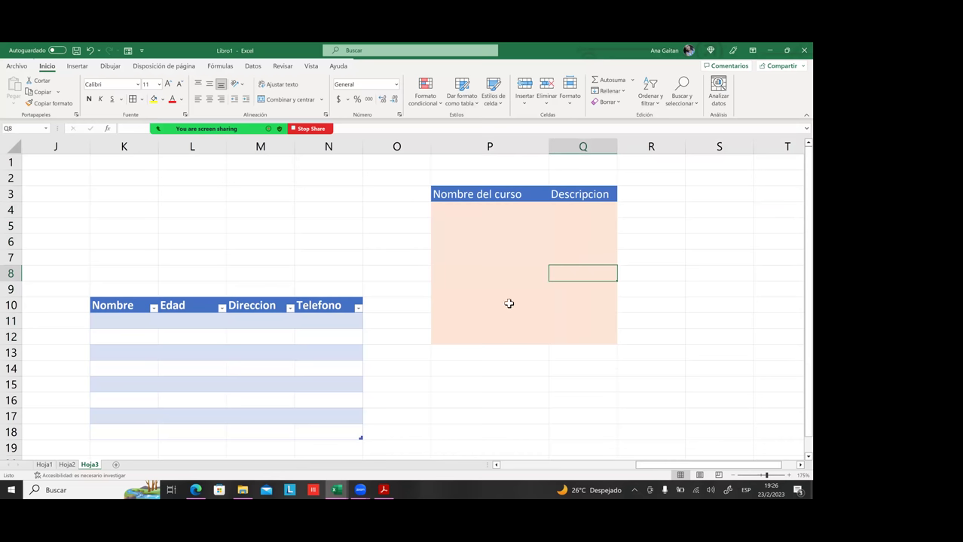
# - Convert the K10:N17 Nombre–Telefono table to a normal range with Tabla > Convertir en rango, confirming Sí
pyautogui.click(462, 343)
pyautogui.scroll(-2, 461, 343)
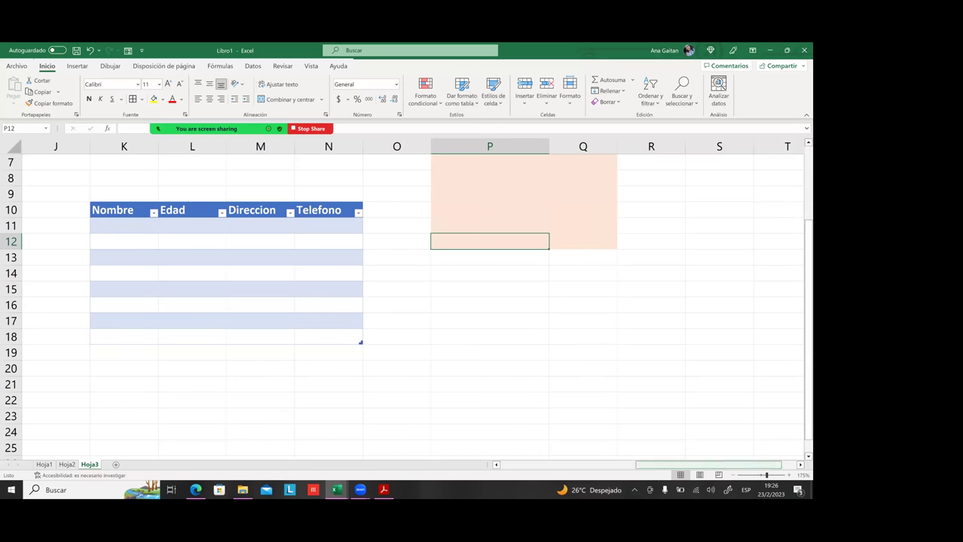
pyautogui.hscroll(-5, 516, 306)
pyautogui.hscroll(1, 516, 305)
pyautogui.click(516, 306)
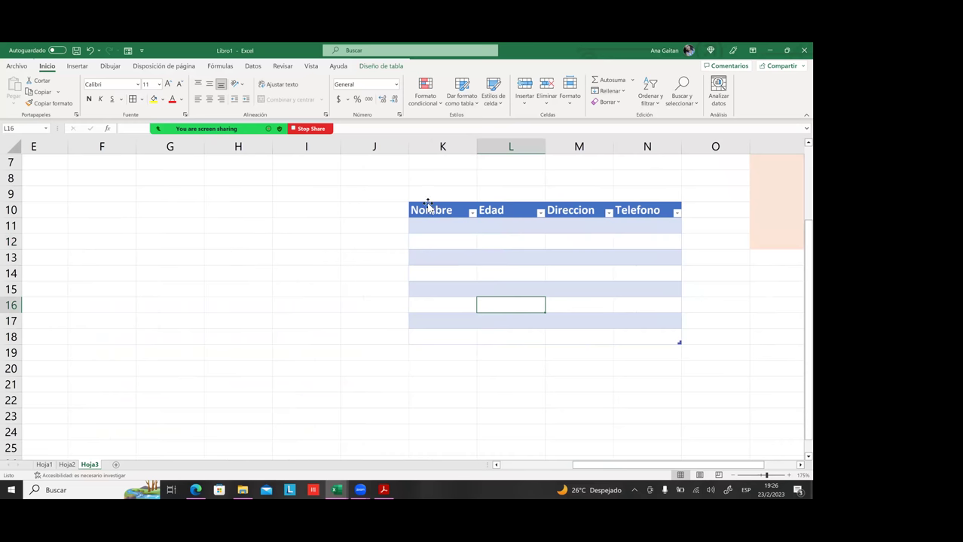
pyautogui.moveTo(440, 210); pyautogui.dragTo(648, 337)
pyautogui.rightClick(479, 277)
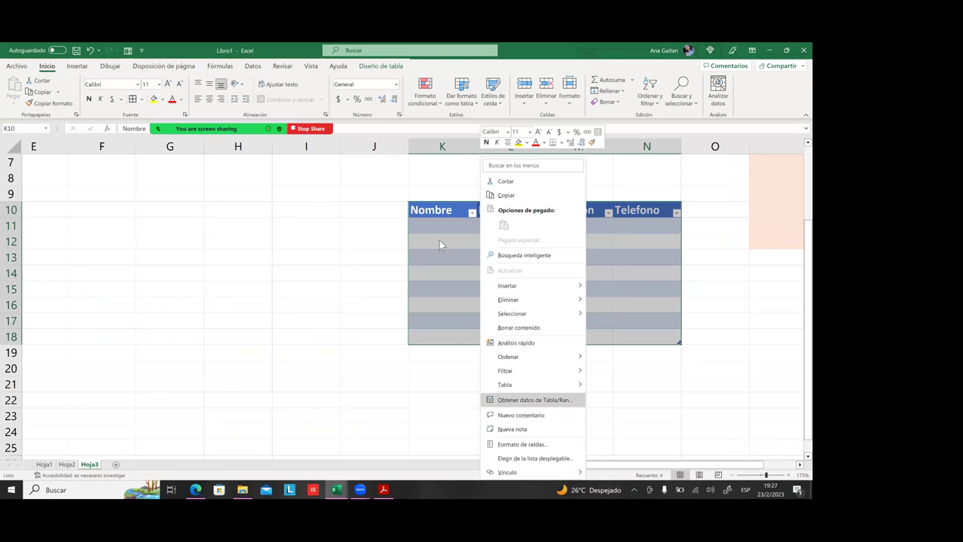
pyautogui.moveTo(518, 388)
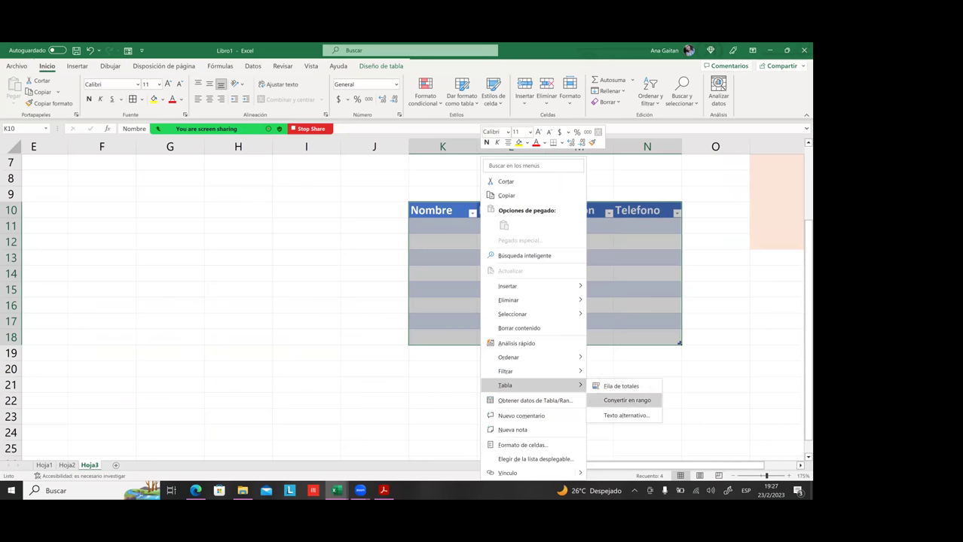
pyautogui.click(627, 400)
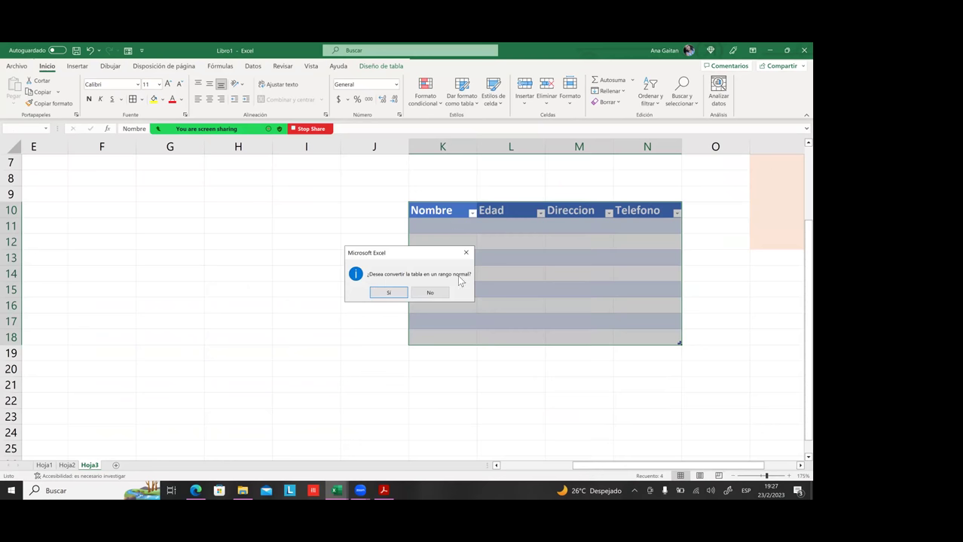
pyautogui.click(385, 294)
pyautogui.click(497, 277)
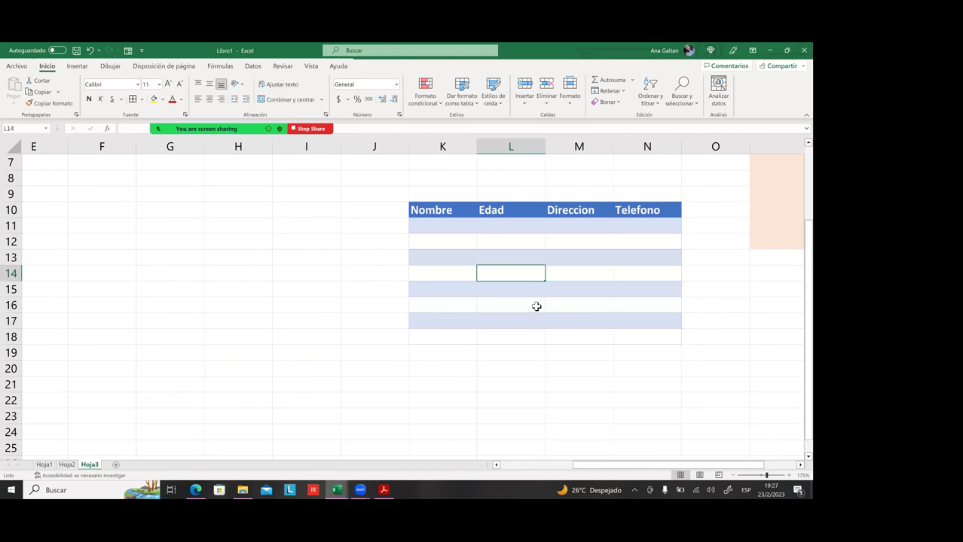
# - Select the converted K10:N17 range and move cell M13 down to M16
pyautogui.moveTo(451, 210); pyautogui.dragTo(648, 322)
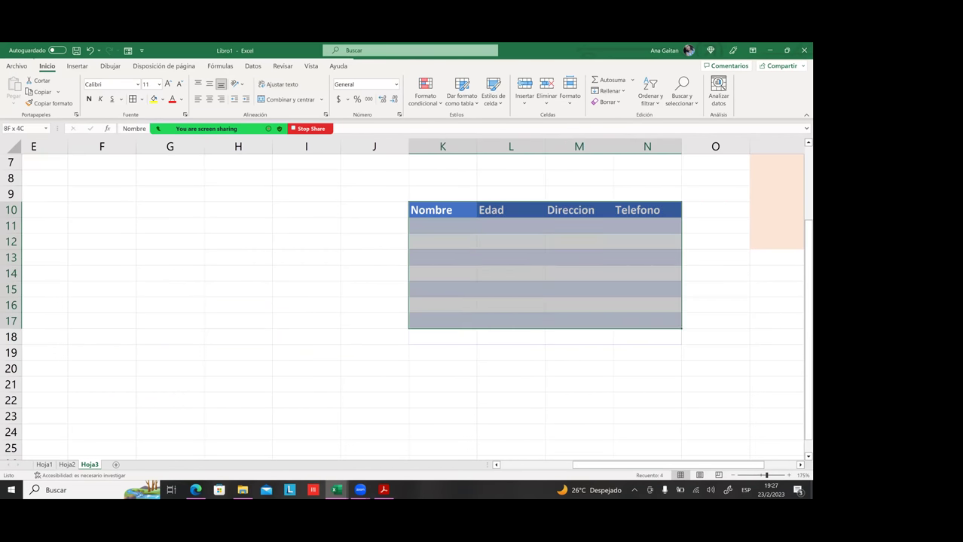
pyautogui.scroll(2, 544, 301)
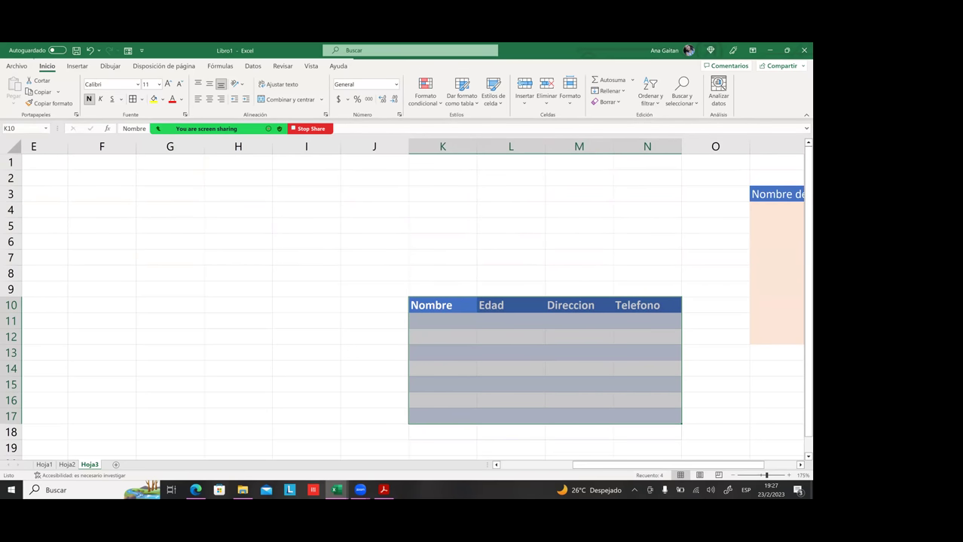
pyautogui.click(567, 319)
pyautogui.press('Down')
pyautogui.press('Down')
pyautogui.moveTo(579, 368); pyautogui.dragTo(579, 400)
pyautogui.click(568, 347)
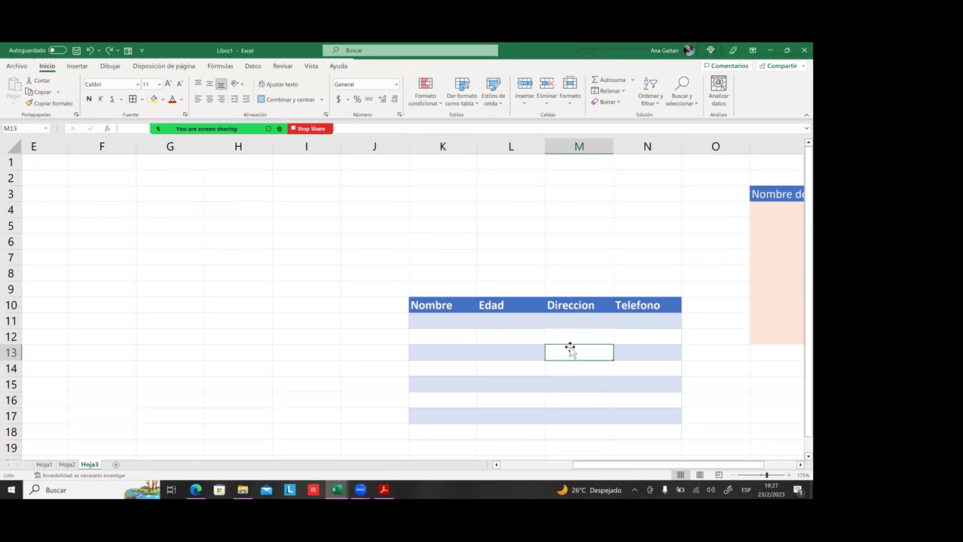
pyautogui.click(565, 335)
pyautogui.click(477, 306)
pyautogui.click(446, 320)
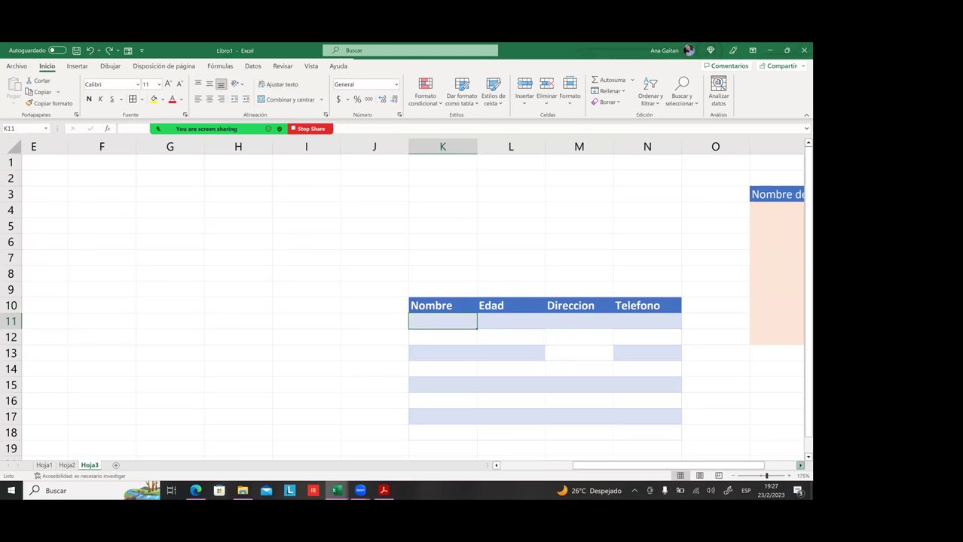
# - Check the cells of the orange course table, then select the empty cells below it
pyautogui.hscroll(4, 418, 304)
pyautogui.click(650, 242)
pyautogui.click(557, 195)
pyautogui.click(569, 208)
pyautogui.click(570, 225)
pyautogui.click(569, 242)
pyautogui.click(569, 258)
pyautogui.click(565, 288)
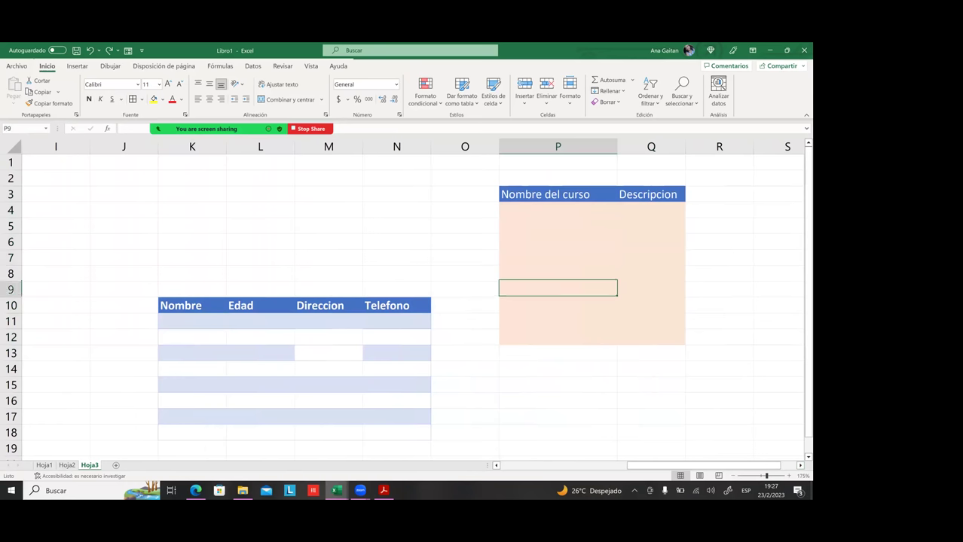
pyautogui.click(557, 321)
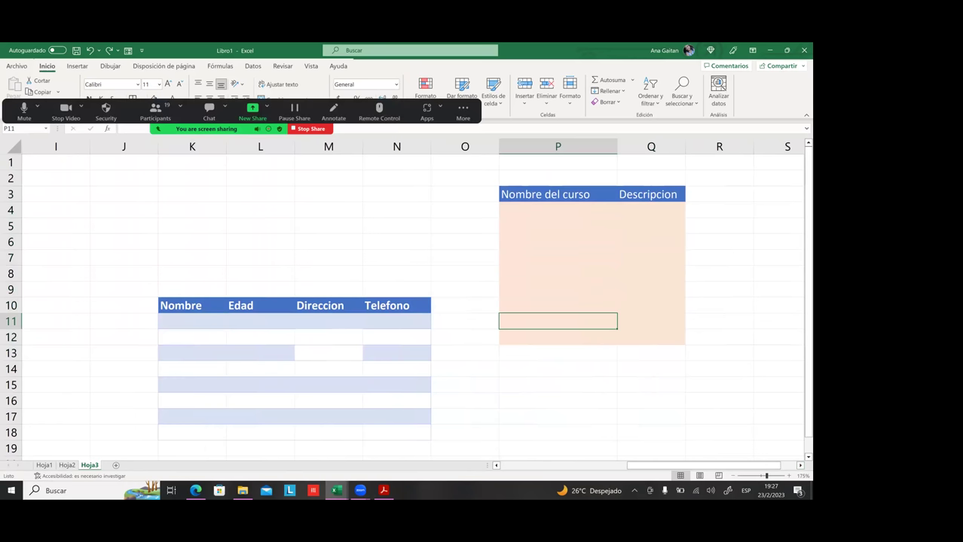
pyautogui.click(415, 368)
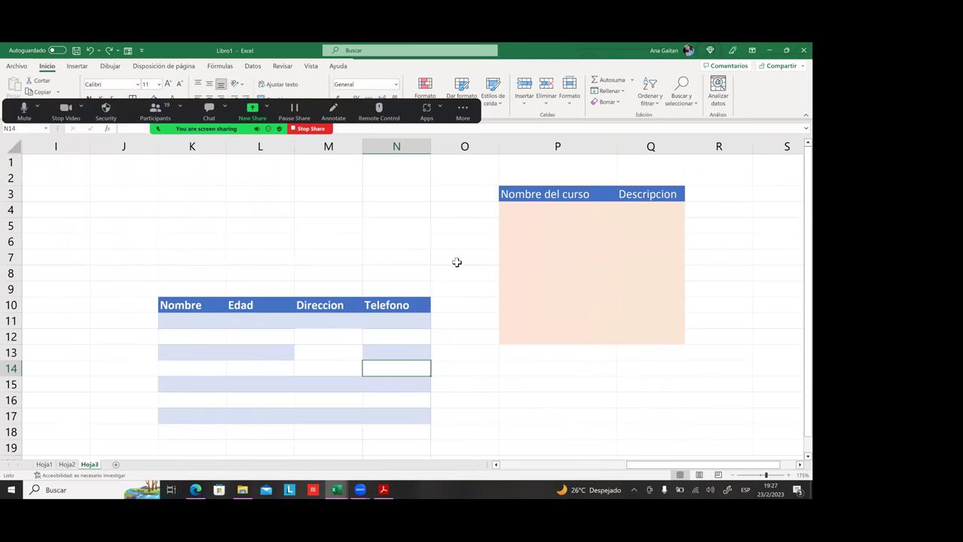
pyautogui.click(566, 253)
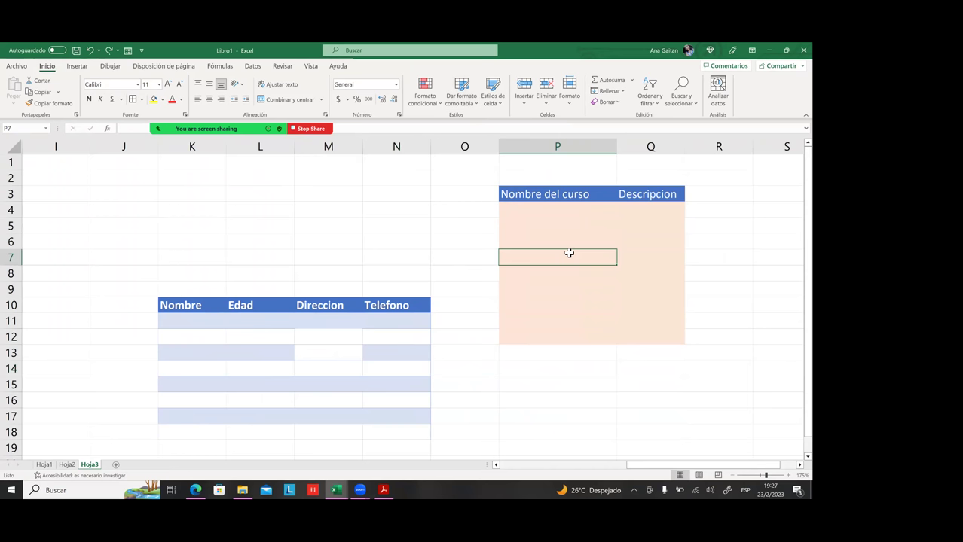
pyautogui.scroll(-1, 528, 343)
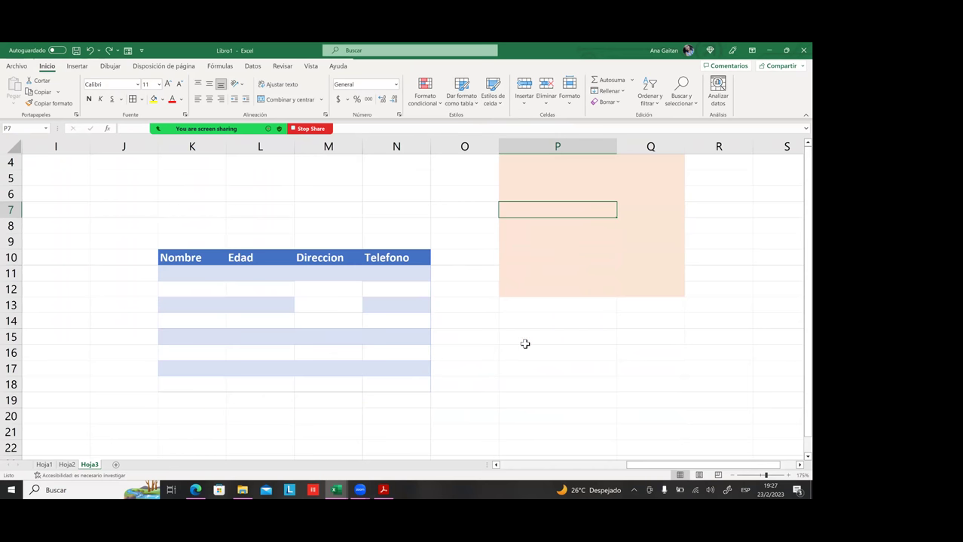
pyautogui.moveTo(531, 337); pyautogui.dragTo(745, 419)
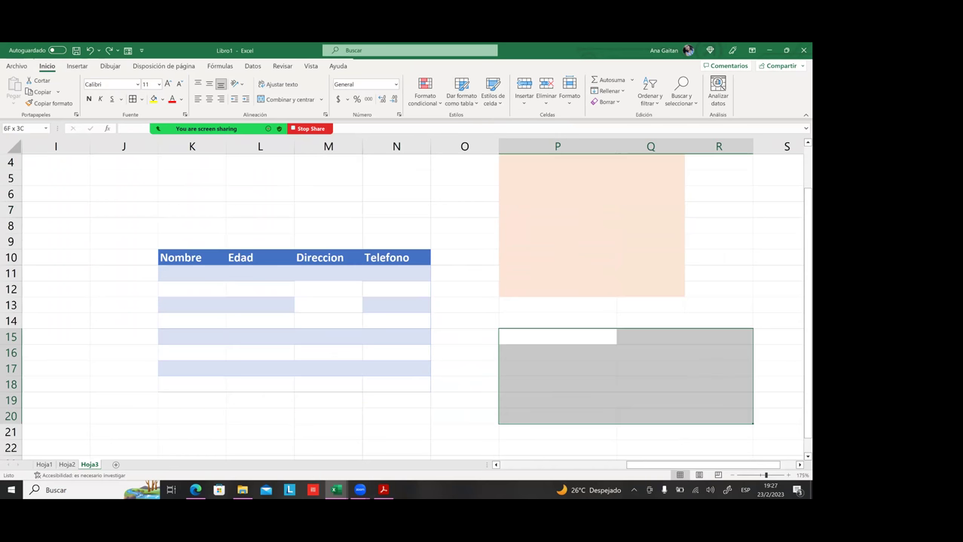
# - Format P14:Q18 as a light blue banded table, creating Tabla4 with headers Columna1 and Columna2
pyautogui.click(460, 96)
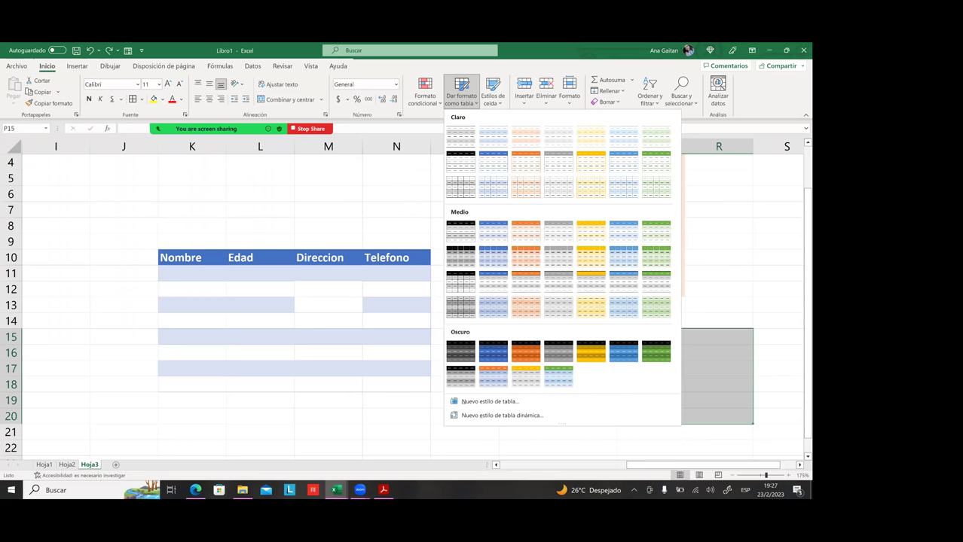
pyautogui.click(718, 384)
pyautogui.moveTo(535, 327); pyautogui.dragTo(663, 386)
pyautogui.click(461, 95)
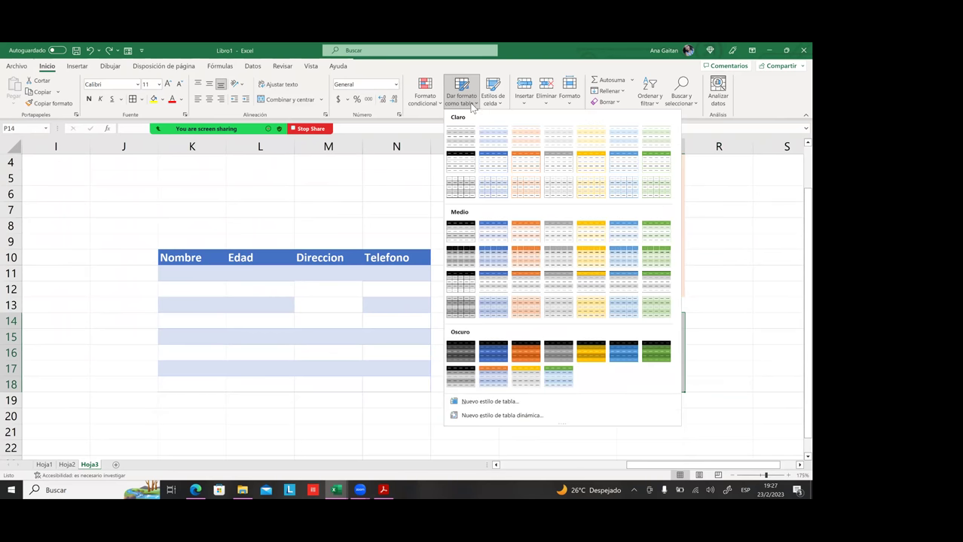
pyautogui.click(493, 160)
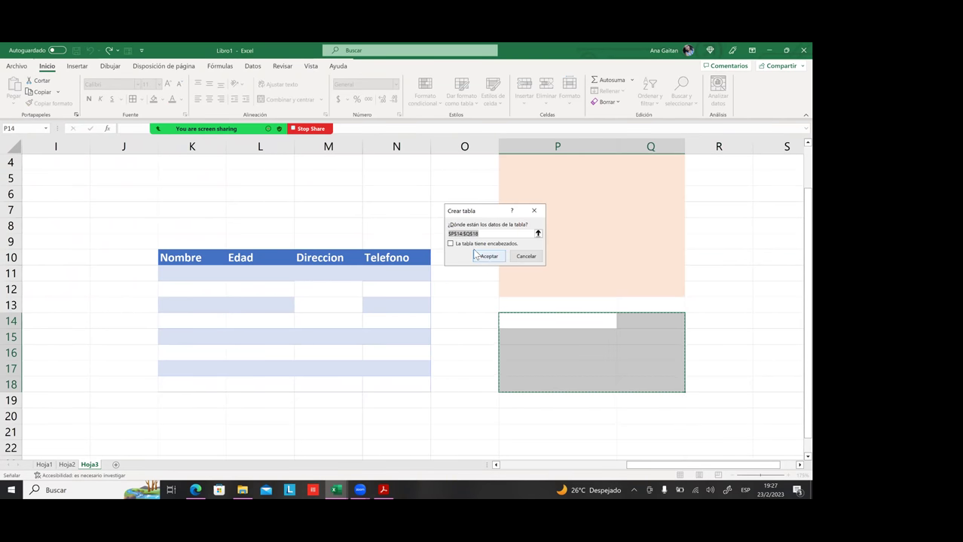
pyautogui.click(489, 256)
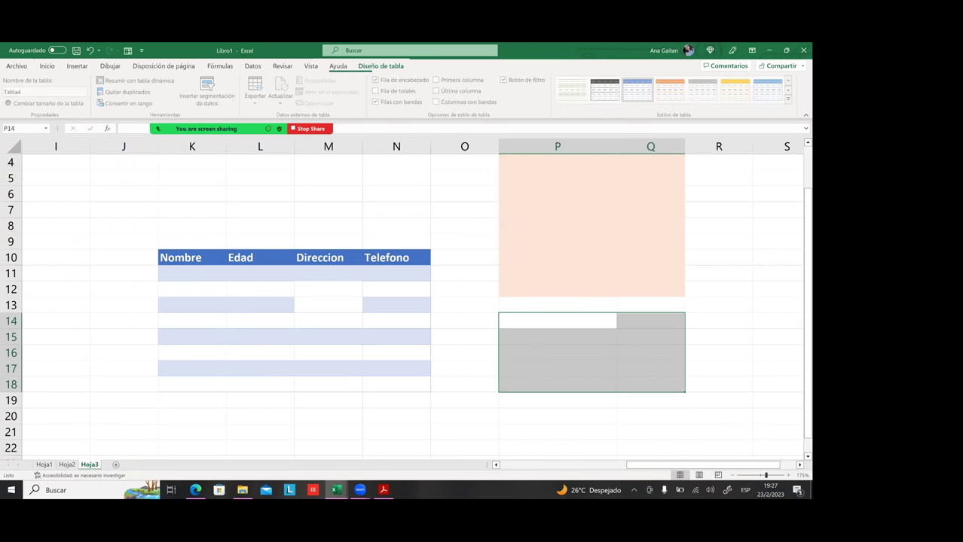
pyautogui.click(558, 353)
pyautogui.moveTo(557, 368); pyautogui.dragTo(650, 368)
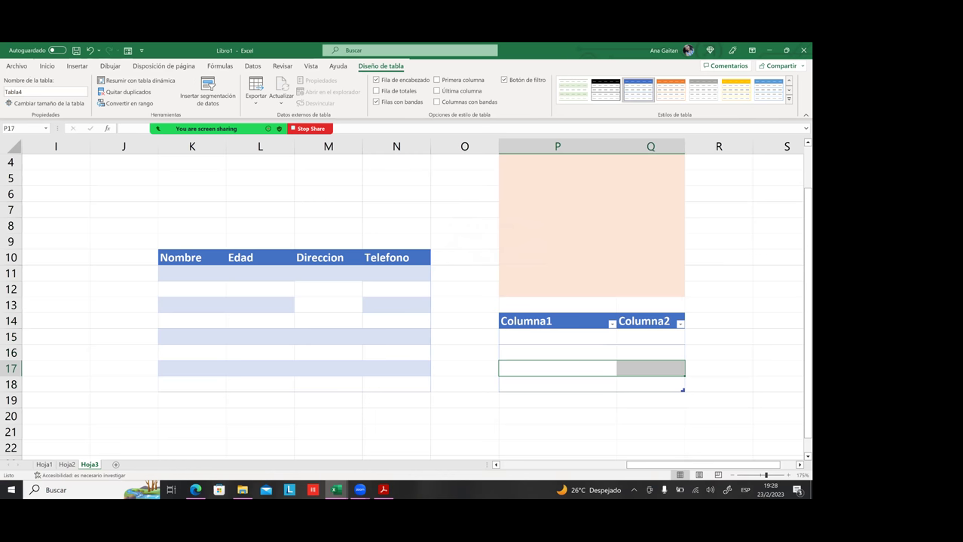
pyautogui.click(651, 400)
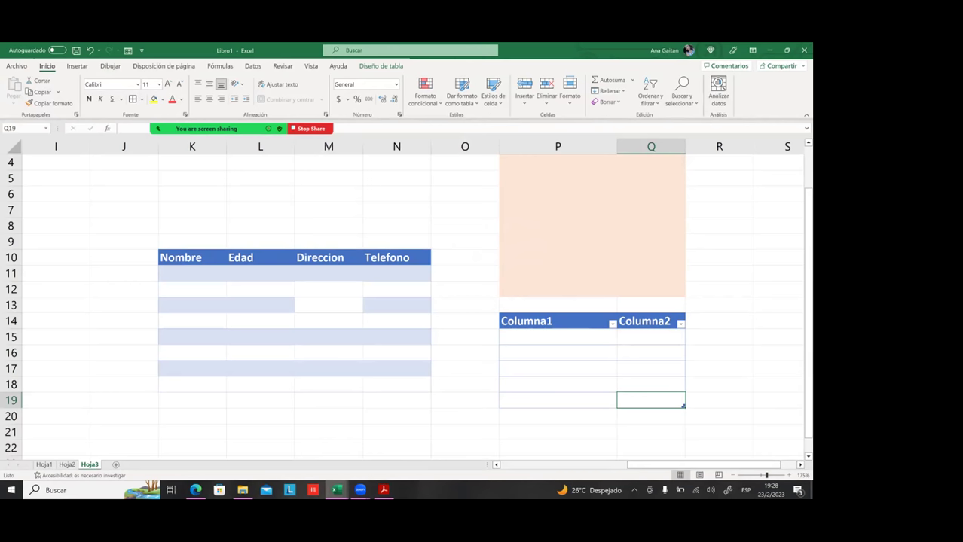
# - Click through the Nombre table's cells and select the whole table from its header
pyautogui.click(421, 324)
pyautogui.click(271, 351)
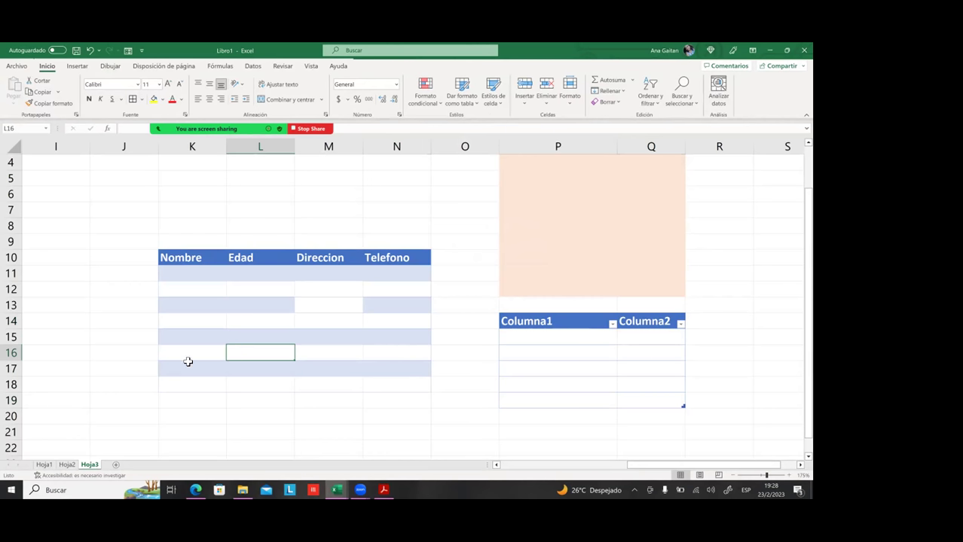
pyautogui.click(190, 371)
pyautogui.click(195, 383)
pyautogui.click(290, 384)
pyautogui.click(329, 371)
pyautogui.moveTo(187, 258); pyautogui.dragTo(437, 434)
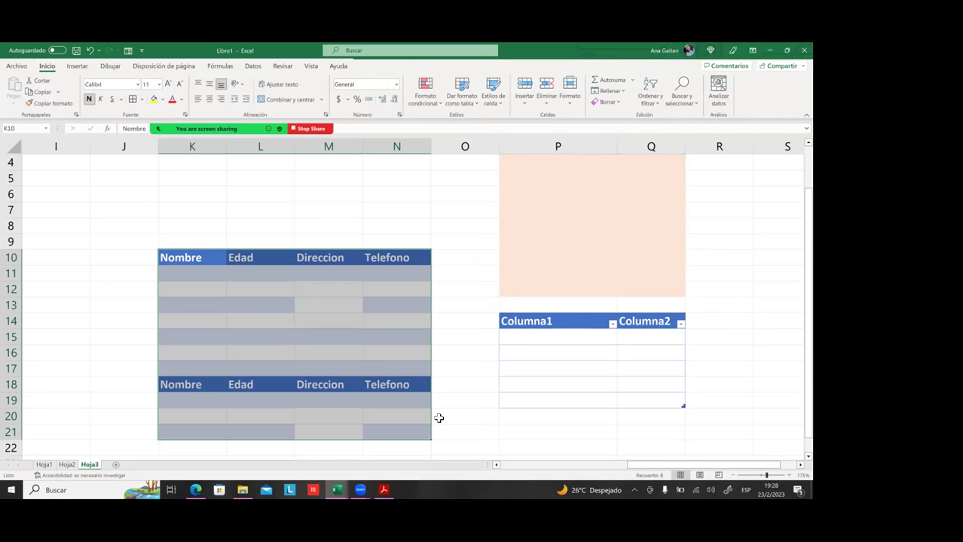
# - Undo twice to remove Tabla4 and restore the Nombre table, then show Diseño de tabla
pyautogui.hotkey('ctrl', 'z')
pyautogui.click(376, 412)
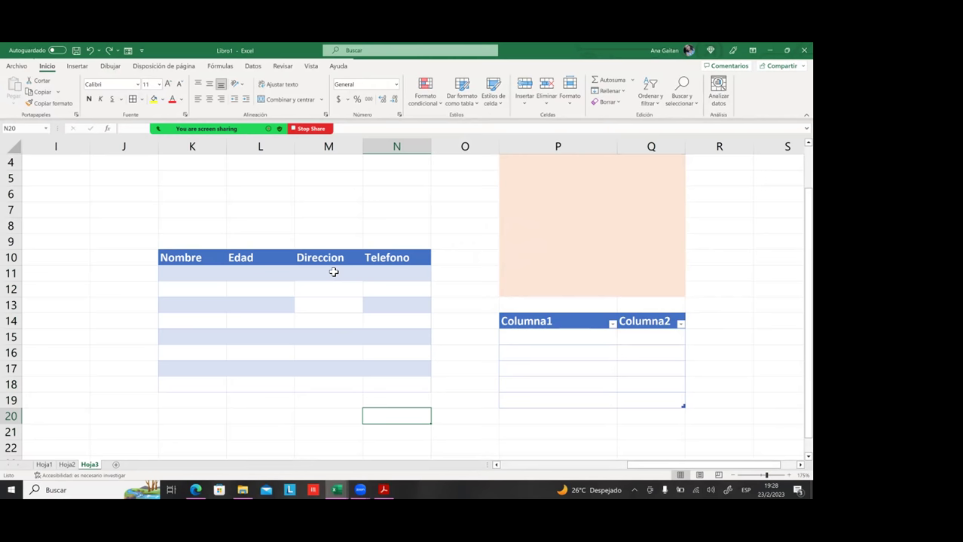
pyautogui.scroll(1, 410, 283)
pyautogui.click(413, 261)
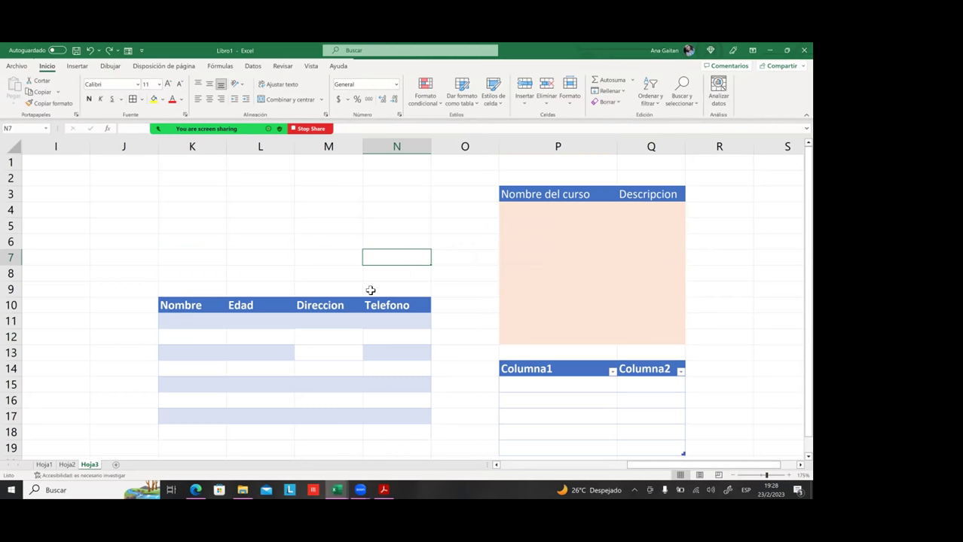
pyautogui.hotkey('ctrl', 'z')
pyautogui.hotkey('ctrl', 'z')
pyautogui.hotkey('ctrl', 'z')
pyautogui.hotkey('ctrl', 'z')
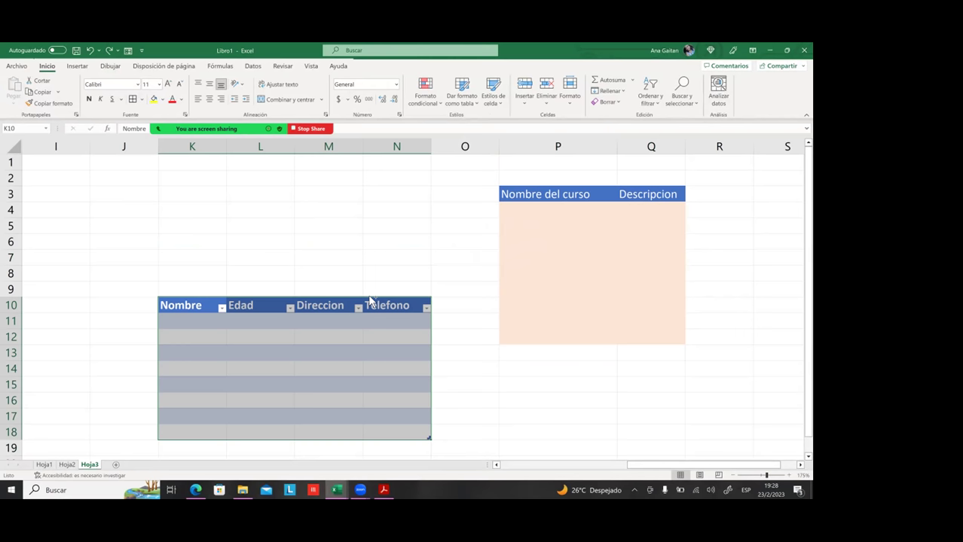
pyautogui.moveTo(324, 352); pyautogui.dragTo(260, 352)
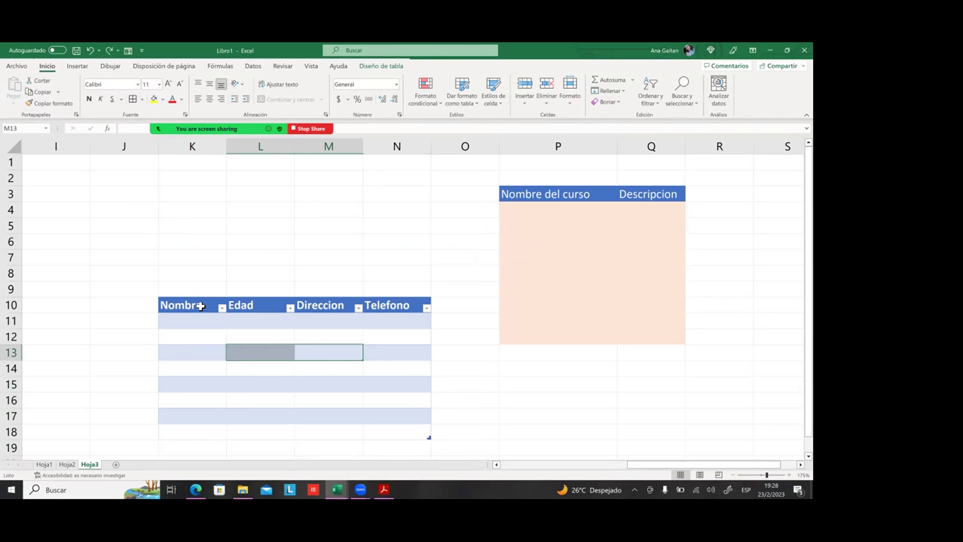
pyautogui.click(201, 306)
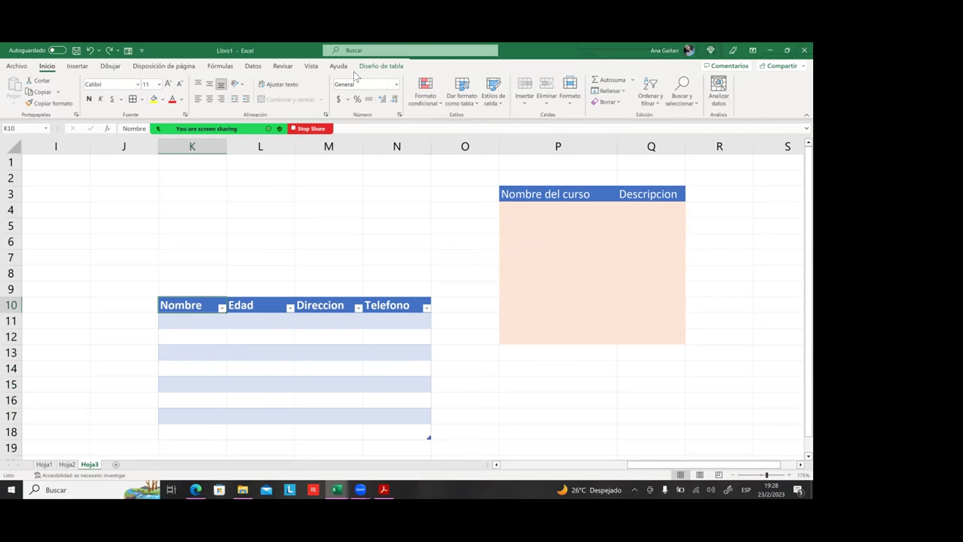
pyautogui.click(382, 66)
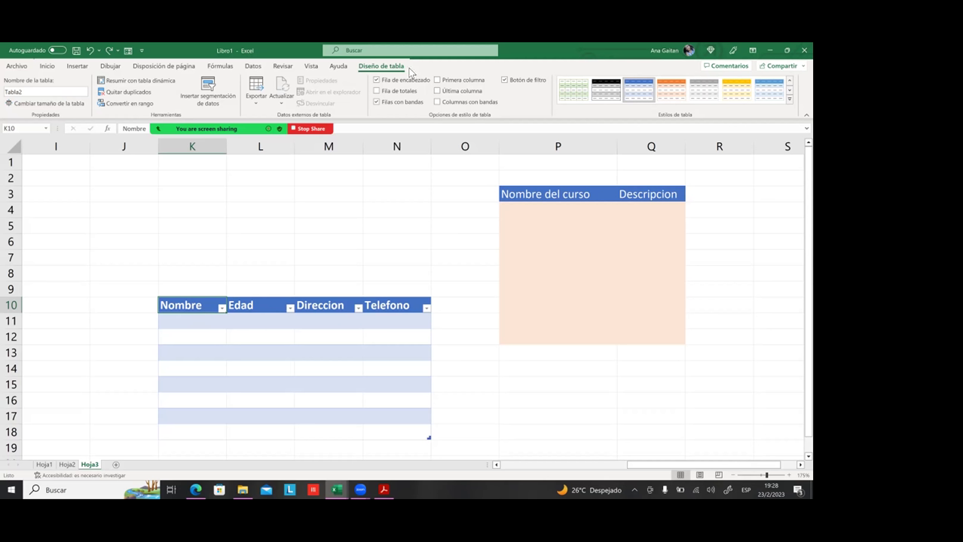
pyautogui.click(505, 81)
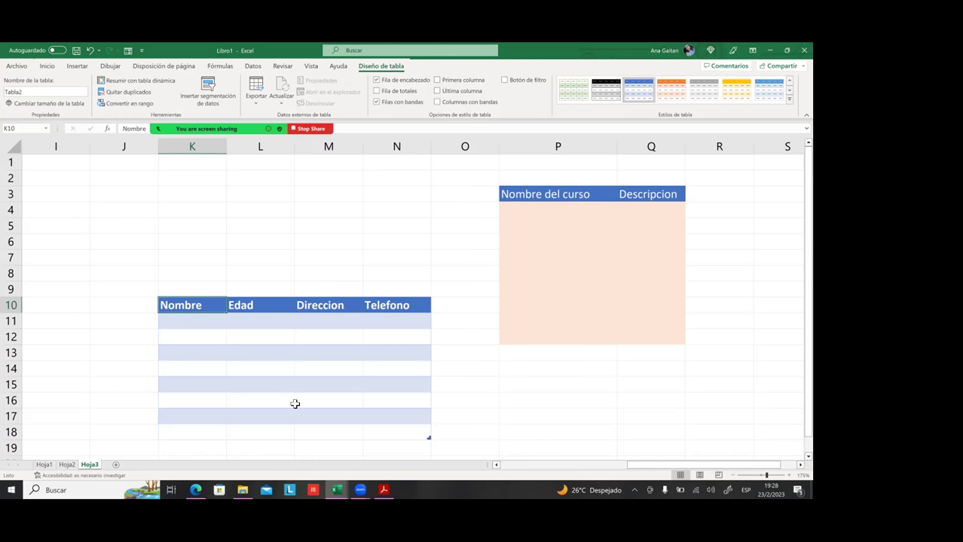
pyautogui.moveTo(295, 401); pyautogui.dragTo(287, 399)
pyautogui.click(341, 353)
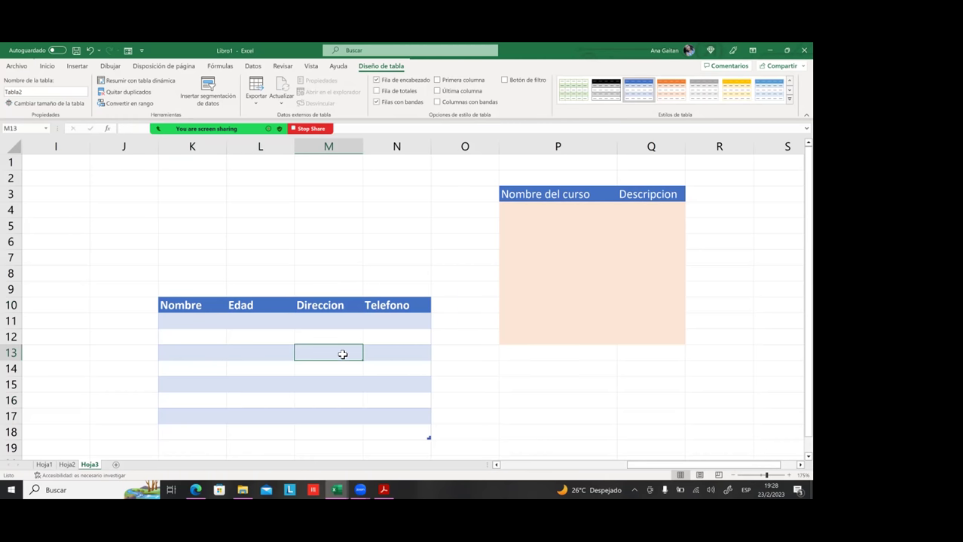
pyautogui.click(351, 306)
pyautogui.click(382, 307)
pyautogui.click(413, 335)
pyautogui.click(398, 366)
pyautogui.click(333, 386)
pyautogui.press('Left')
pyautogui.scroll(-3, 441, 330)
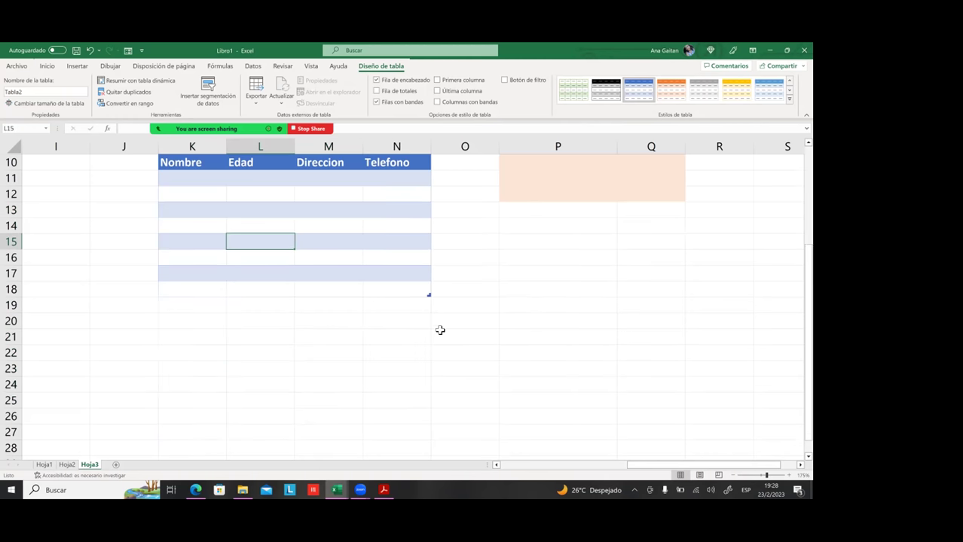
pyautogui.click(432, 303)
pyautogui.click(424, 293)
pyautogui.moveTo(431, 296); pyautogui.dragTo(430, 362)
pyautogui.click(443, 314)
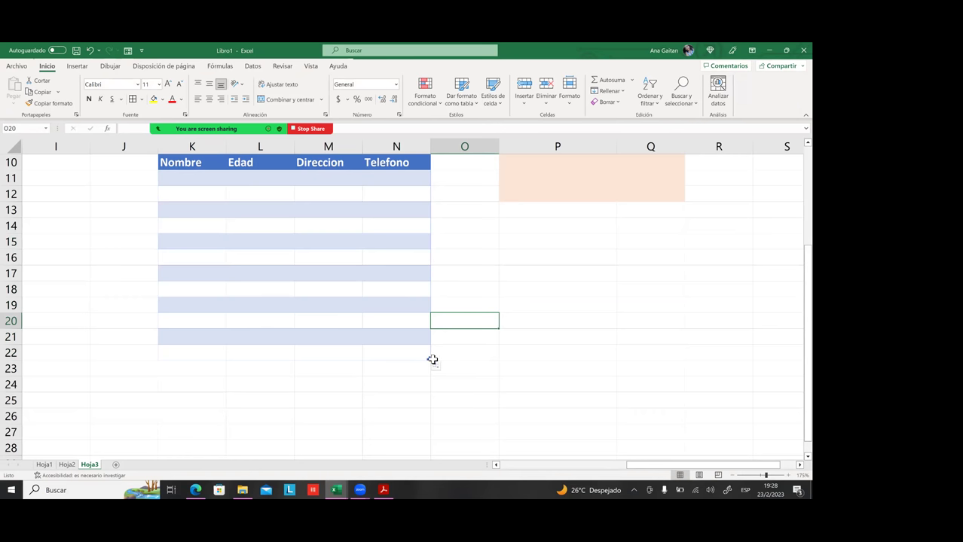
pyautogui.moveTo(430, 362); pyautogui.dragTo(428, 453)
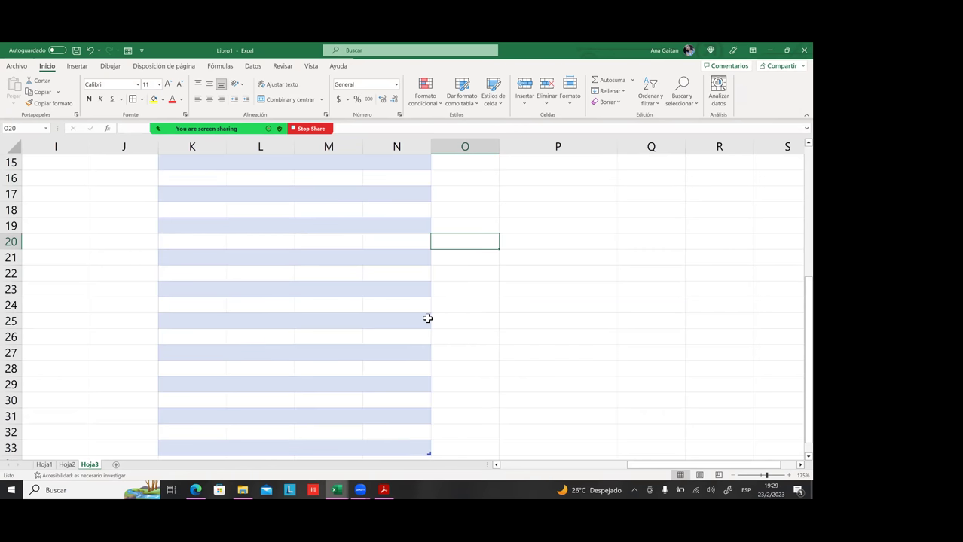
pyautogui.click(392, 276)
pyautogui.click(439, 357)
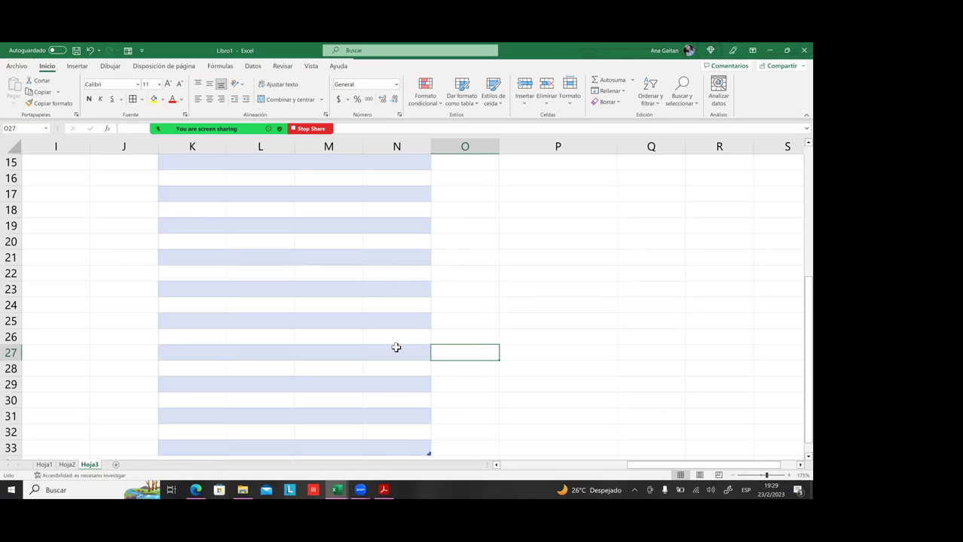
pyautogui.scroll(5, 400, 355)
pyautogui.click(400, 354)
pyautogui.click(389, 319)
pyautogui.click(300, 318)
pyautogui.click(234, 320)
pyautogui.click(199, 316)
pyautogui.click(198, 306)
pyautogui.click(260, 299)
pyautogui.click(331, 305)
pyautogui.click(379, 306)
pyautogui.click(386, 340)
pyautogui.scroll(-6, 352, 366)
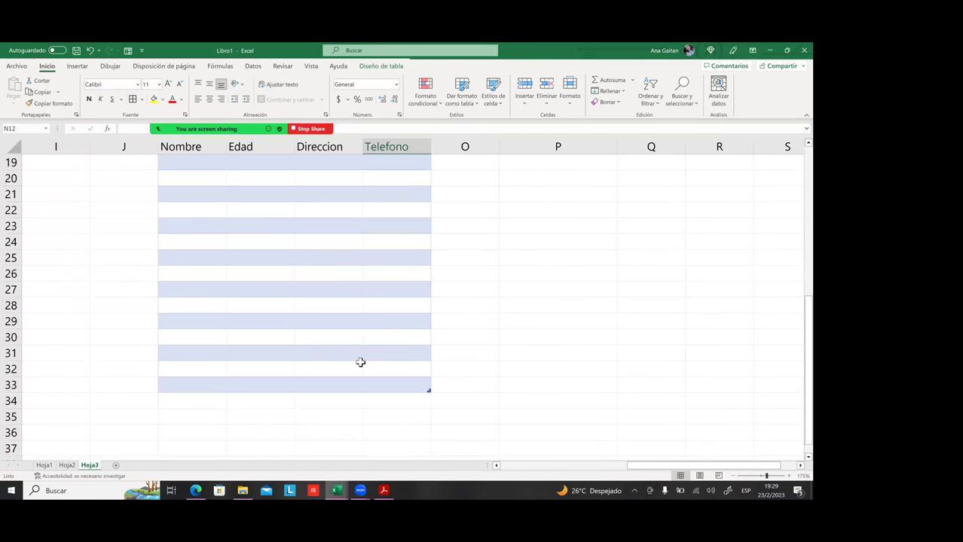
pyautogui.scroll(6, 360, 363)
pyautogui.scroll(-3, 360, 362)
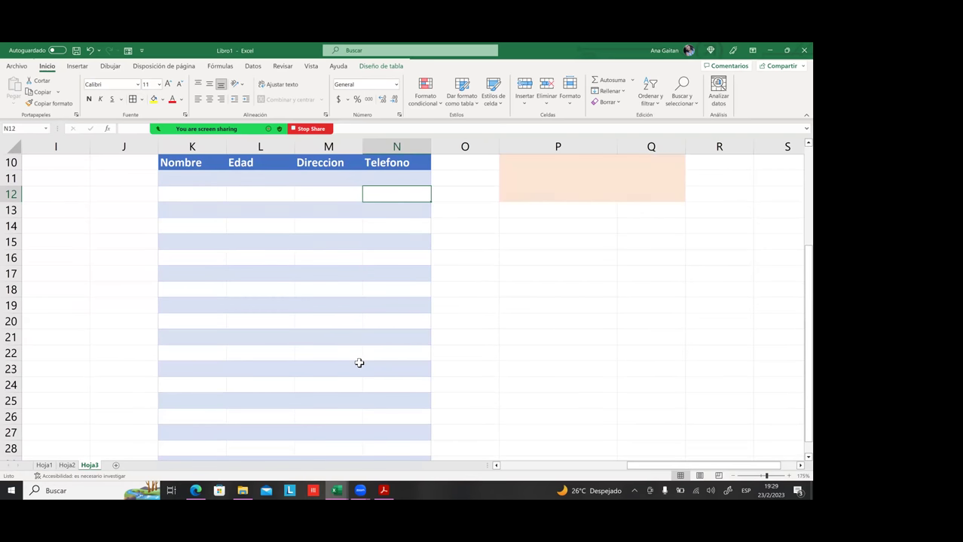
pyautogui.scroll(2, 360, 363)
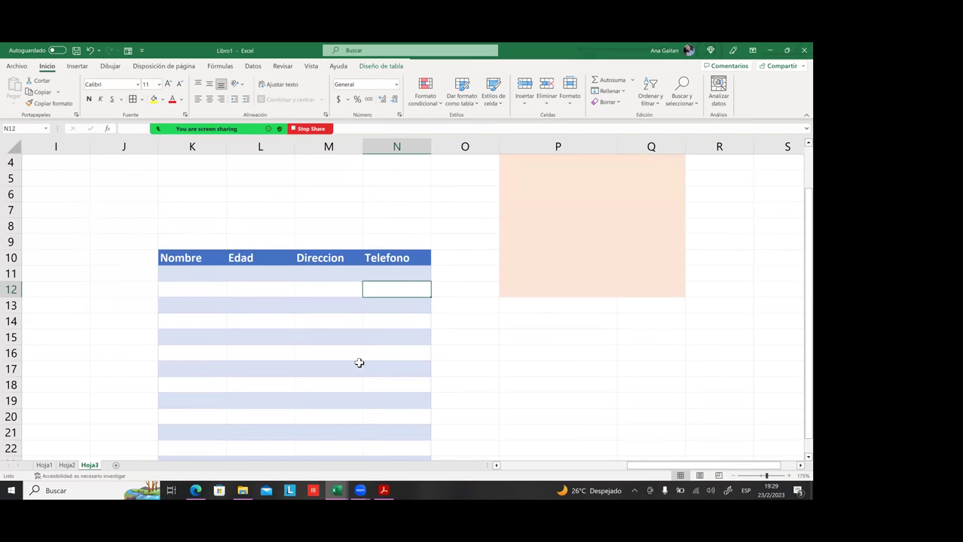
pyautogui.click(333, 332)
pyautogui.click(222, 290)
pyautogui.click(195, 274)
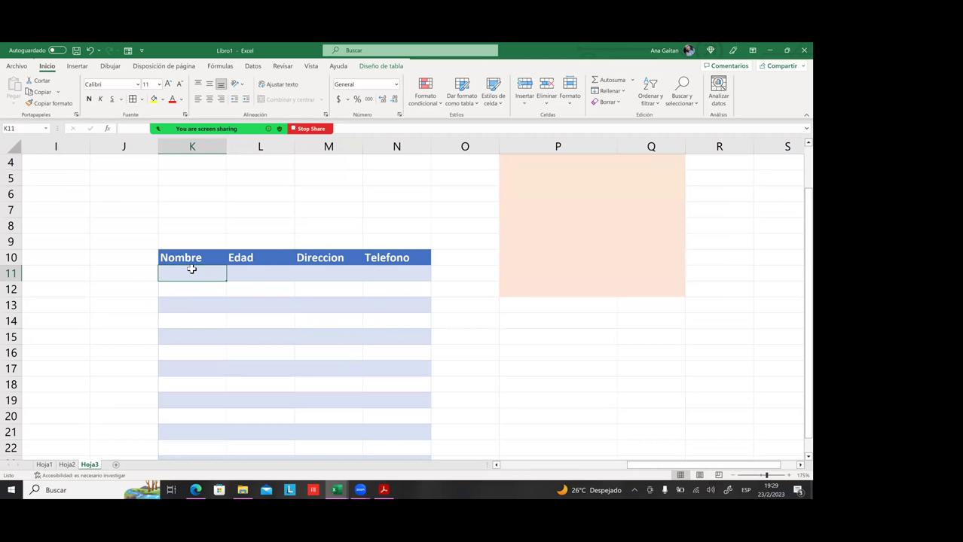
pyautogui.click(194, 290)
pyautogui.click(201, 322)
pyautogui.click(217, 354)
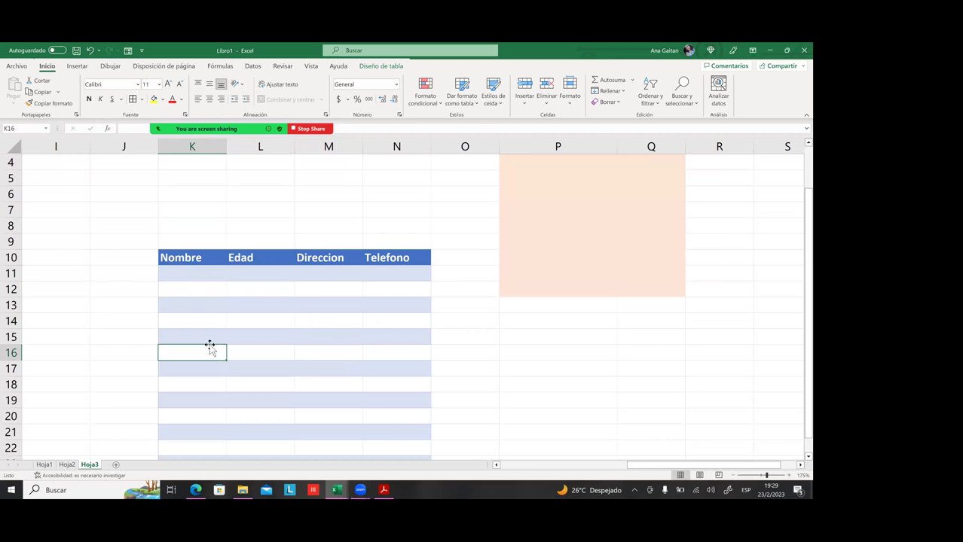
pyautogui.scroll(-7, 213, 346)
pyautogui.click(213, 336)
pyautogui.click(203, 289)
pyautogui.click(195, 256)
pyautogui.click(194, 241)
pyautogui.click(194, 225)
pyautogui.click(194, 210)
pyautogui.click(195, 197)
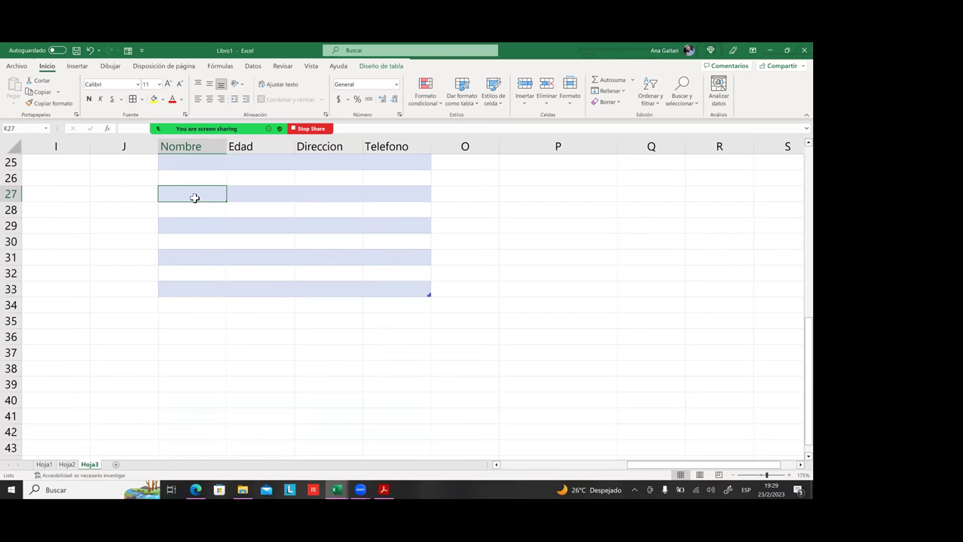
pyautogui.scroll(4, 208, 233)
pyautogui.click(205, 252)
pyautogui.scroll(4, 195, 233)
pyautogui.click(195, 294)
pyautogui.click(193, 322)
pyautogui.scroll(-1, 227, 325)
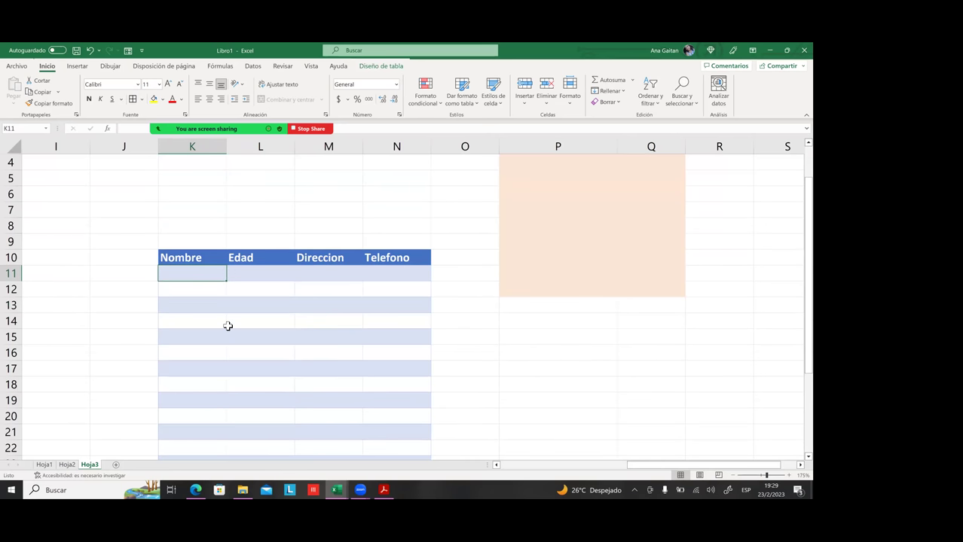
pyautogui.click(229, 325)
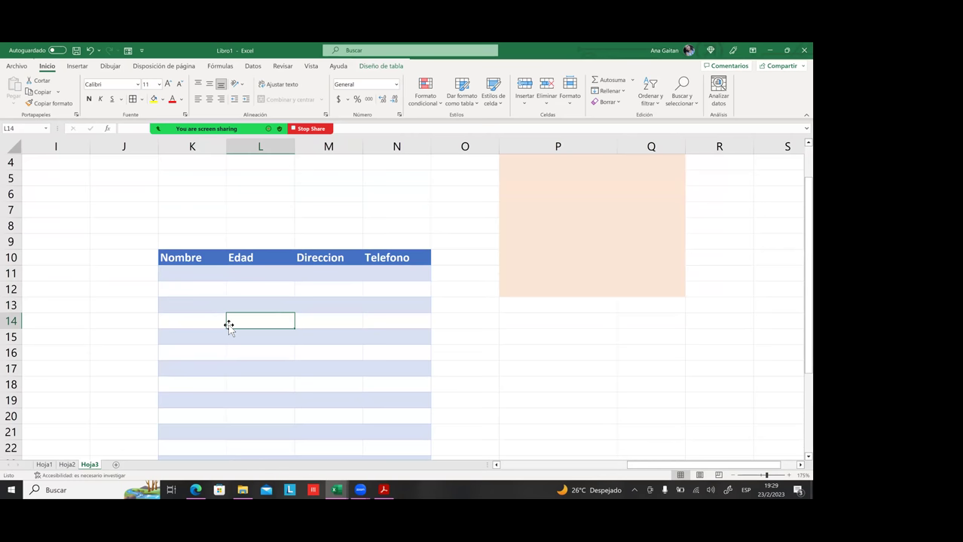
pyautogui.scroll(-5, 302, 346)
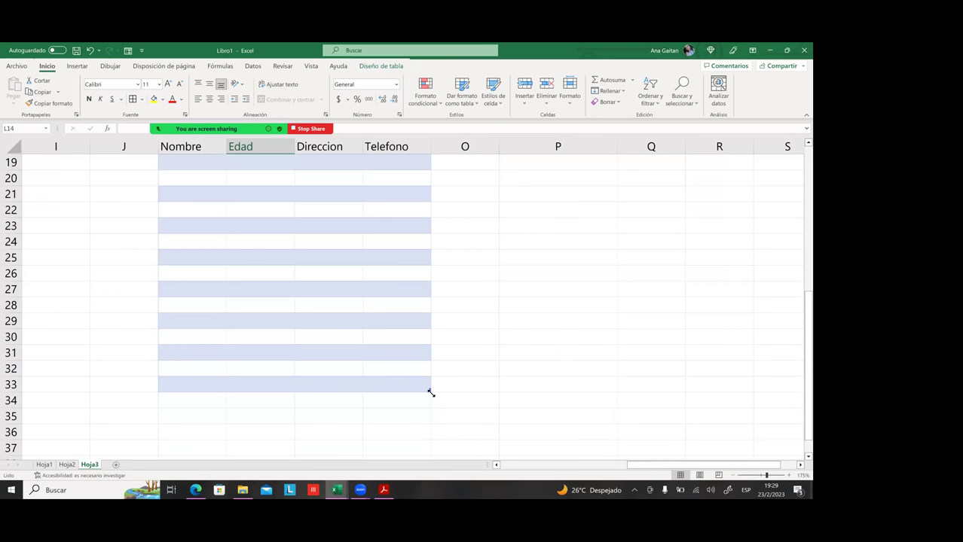
# - Extend the Nombre table two columns right, then shrink it back to end at column O
pyautogui.moveTo(431, 392); pyautogui.dragTo(569, 400)
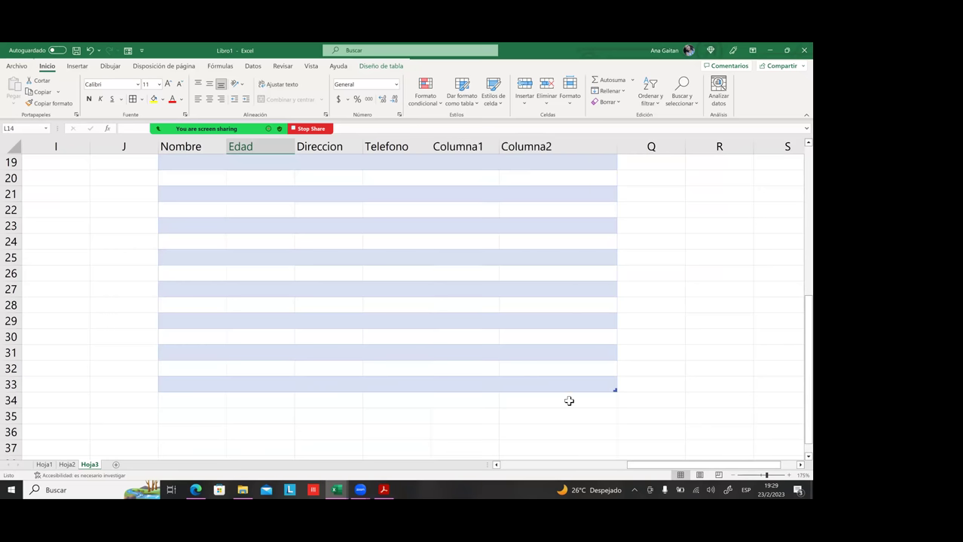
pyautogui.scroll(6, 565, 382)
pyautogui.scroll(-3, 568, 239)
pyautogui.scroll(3, 569, 326)
pyautogui.scroll(-7, 567, 358)
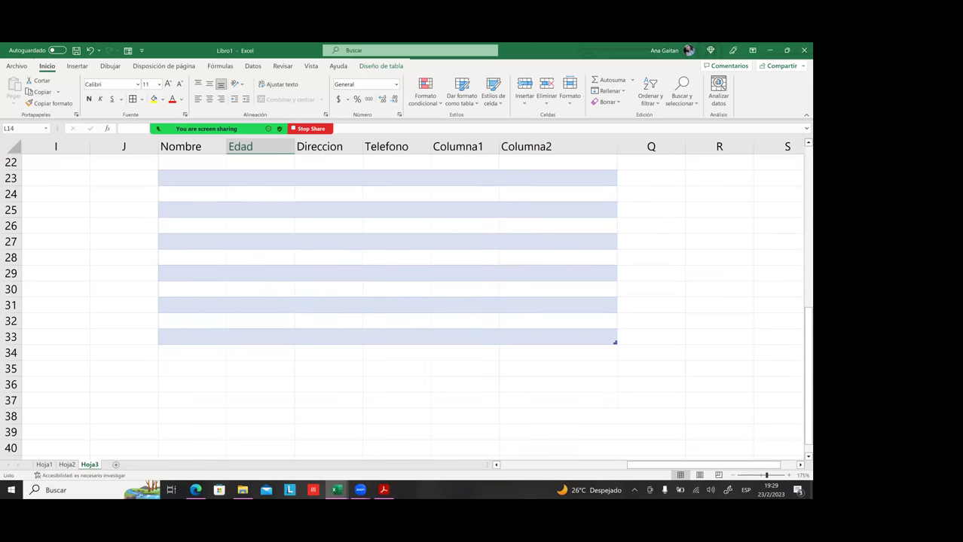
pyautogui.moveTo(558, 339); pyautogui.dragTo(449, 316)
pyautogui.scroll(5, 452, 315)
pyautogui.scroll(2, 455, 315)
# - Drag the table out to column R, adding headers Columna1 through Columna4
pyautogui.click(455, 308)
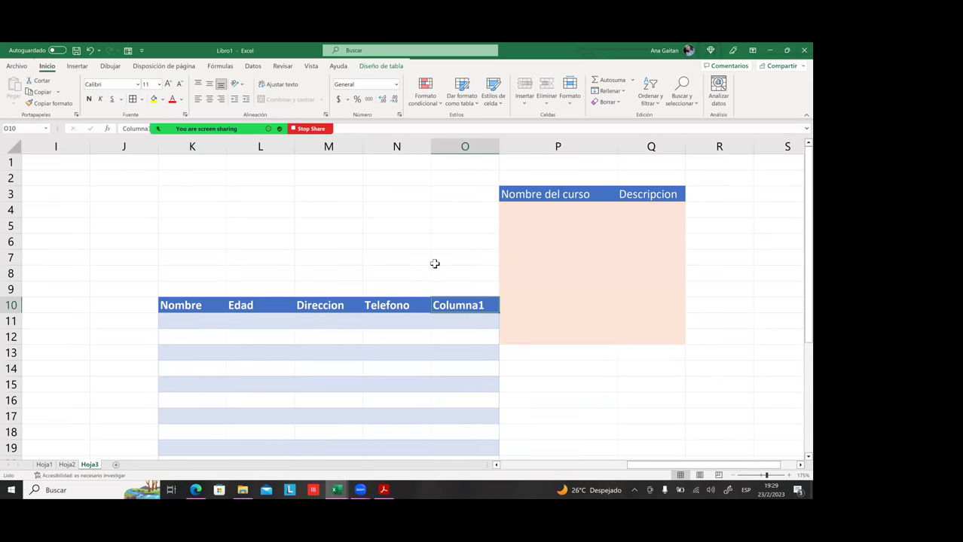
pyautogui.scroll(-3, 474, 357)
pyautogui.click(490, 370)
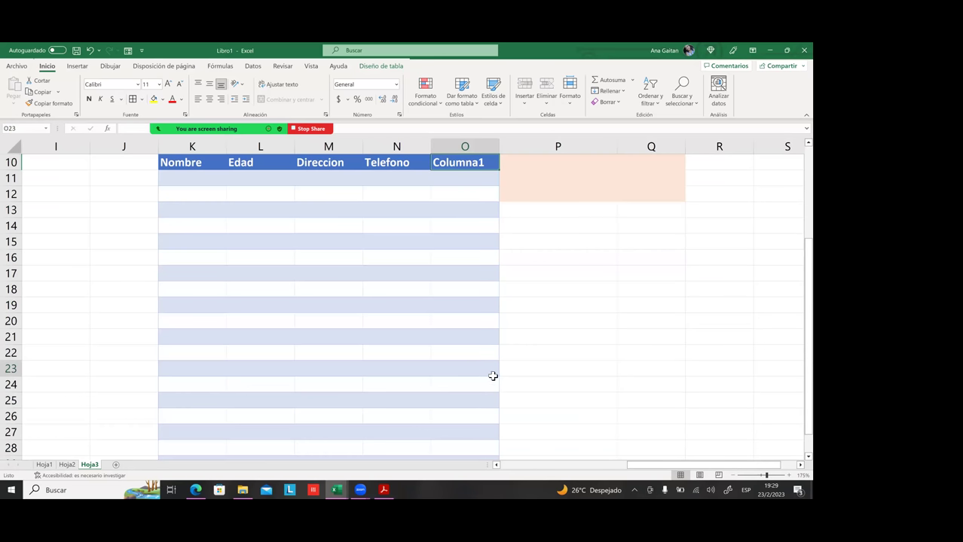
pyautogui.scroll(-1, 495, 392)
pyautogui.scroll(-3, 498, 399)
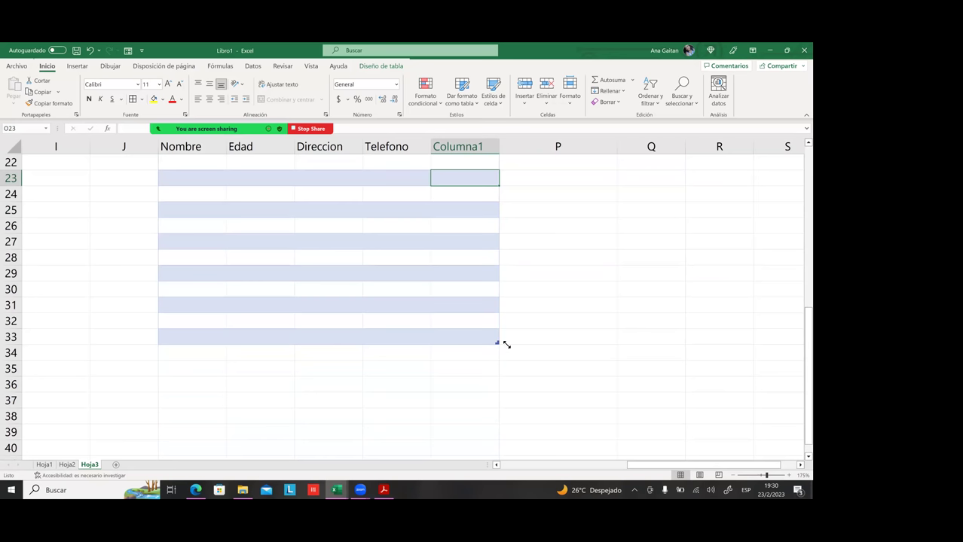
pyautogui.moveTo(506, 345); pyautogui.dragTo(751, 344)
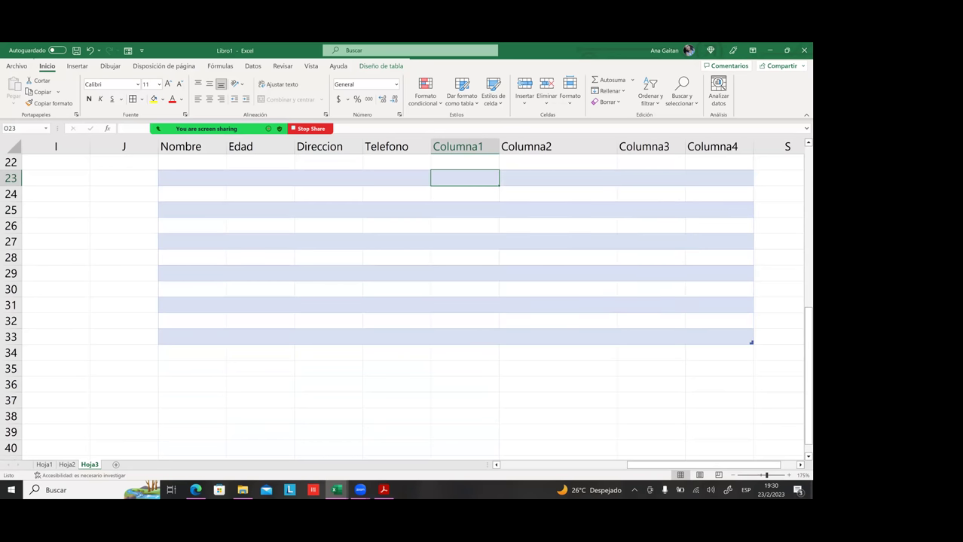
pyautogui.click(651, 385)
pyautogui.scroll(7, 452, 301)
pyautogui.click(558, 368)
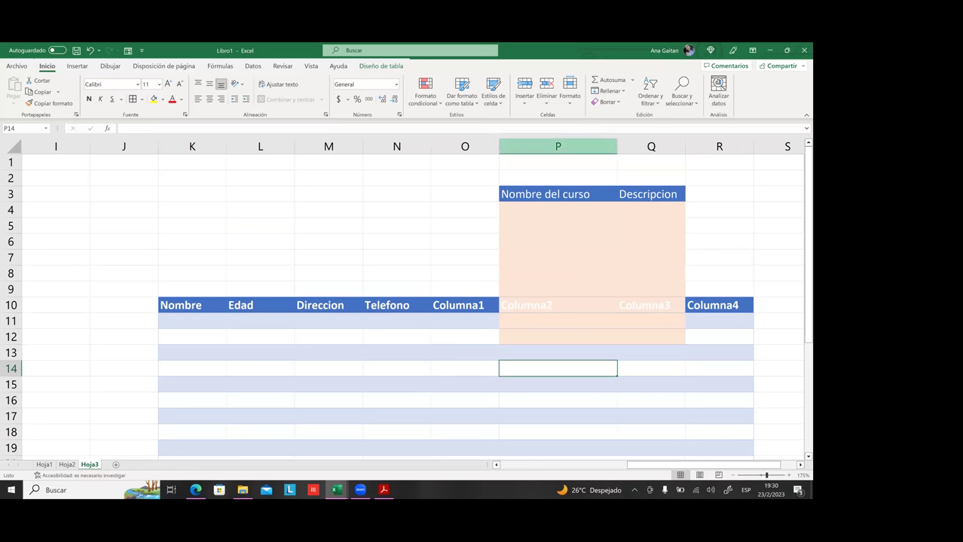
# - Delete the contents of the course range P3:Q12 and clear its formats
pyautogui.click(567, 195)
pyautogui.moveTo(566, 194); pyautogui.dragTo(651, 337)
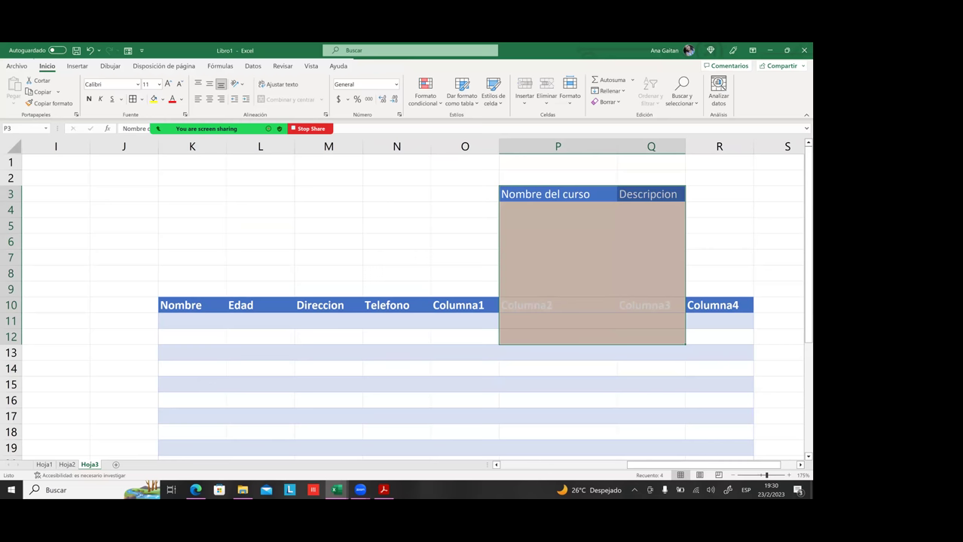
pyautogui.press('Delete')
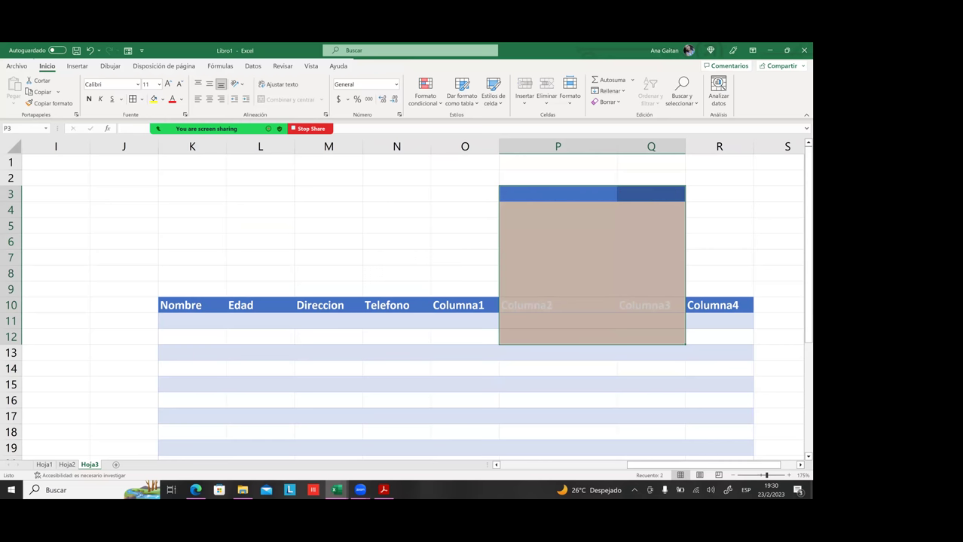
pyautogui.rightClick(587, 226)
pyautogui.click(605, 102)
pyautogui.click(629, 116)
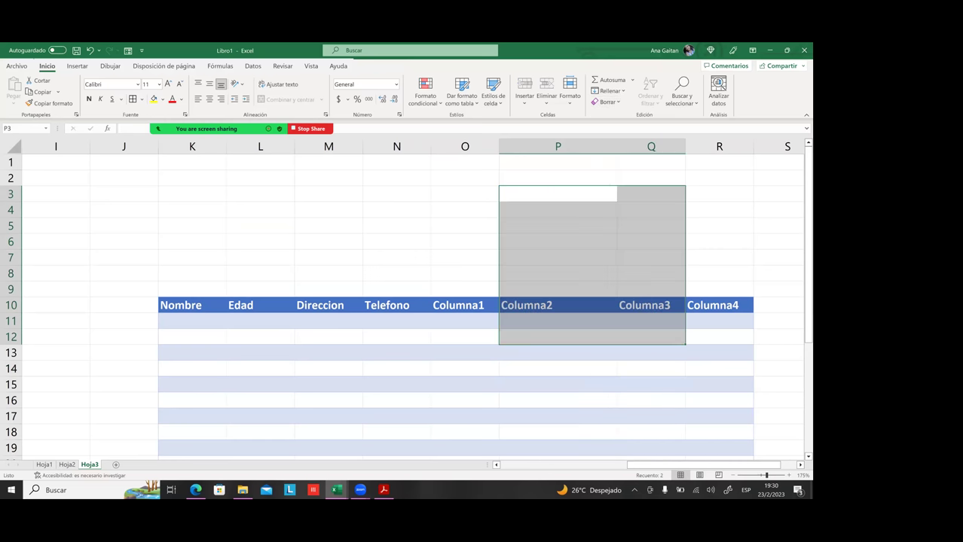
# - Undo with Ctrl+Z to restore the course range and shrink the table to four columns
pyautogui.click(527, 212)
pyautogui.click(452, 213)
pyautogui.scroll(-3, 447, 221)
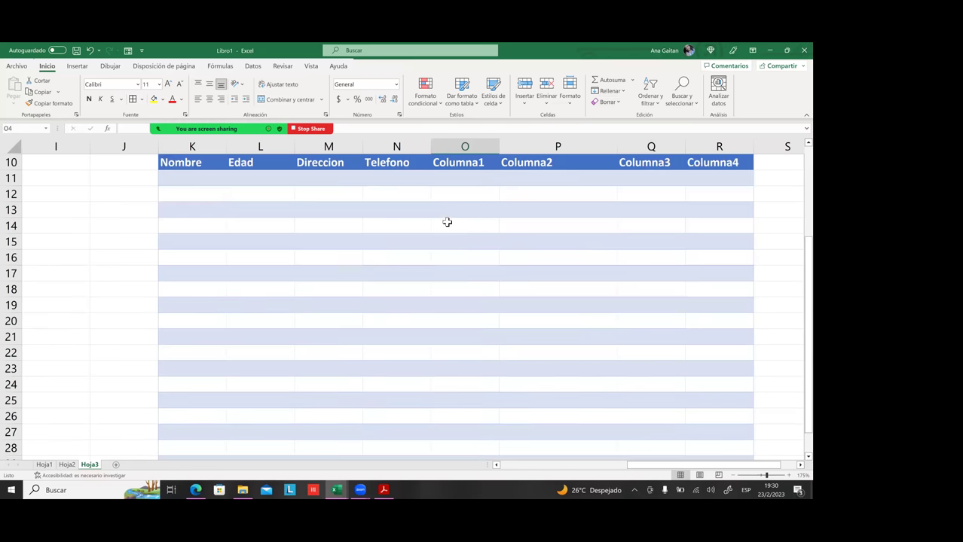
pyautogui.scroll(-3, 491, 249)
pyautogui.hotkey('ctrl', 'z')
pyautogui.hotkey('ctrl', 'z')
pyautogui.hotkey('ctrl', 'z')
pyautogui.hotkey('ctrl', 'z')
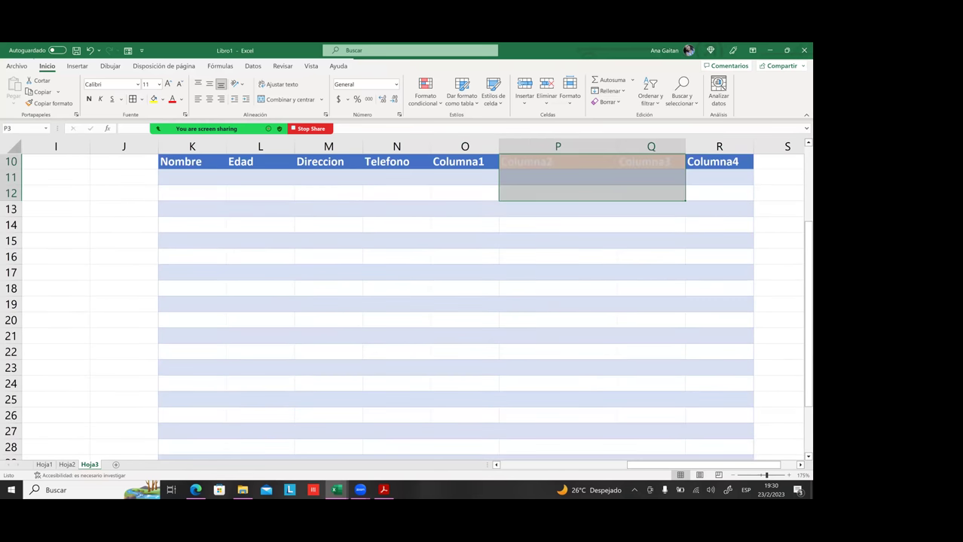
pyautogui.hotkey('ctrl', 'z')
pyautogui.hotkey('ctrl', 'z')
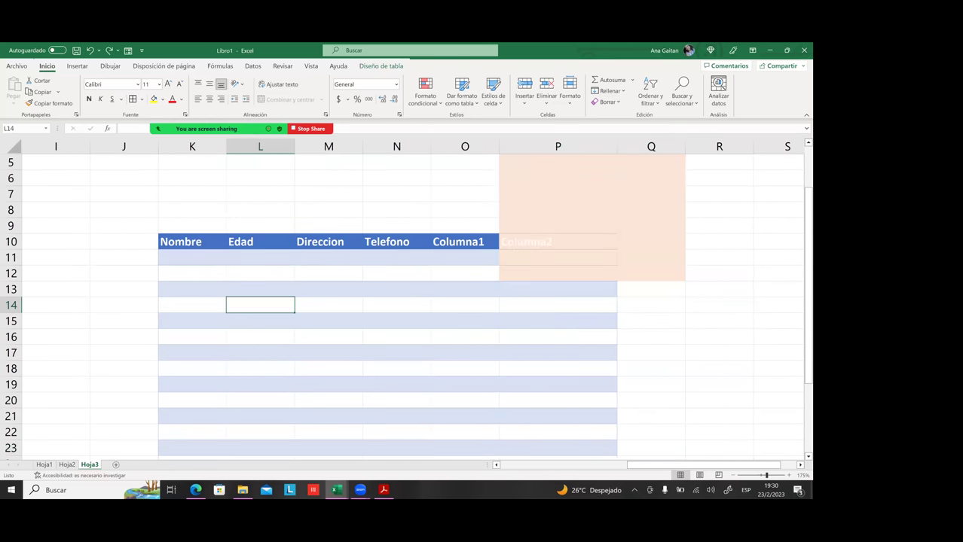
pyautogui.scroll(4, 469, 345)
pyautogui.click(467, 339)
pyautogui.click(245, 307)
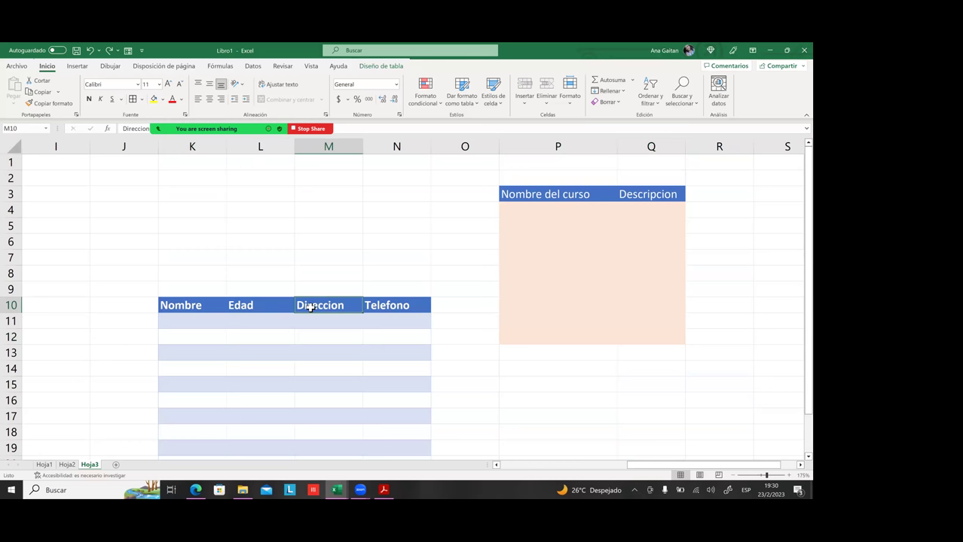
# - Click through the table's body cells and select the Nombre header cell K10
pyautogui.click(163, 321)
pyautogui.click(213, 336)
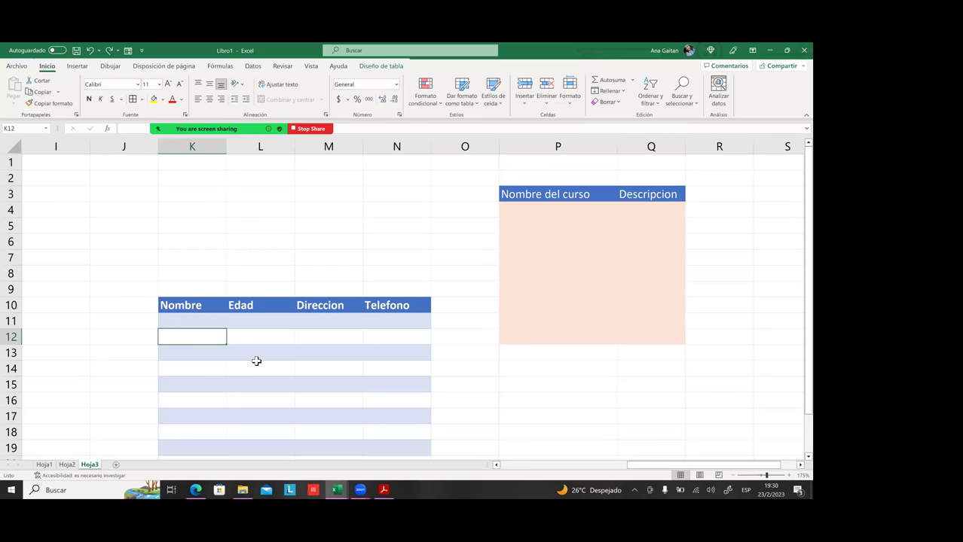
pyautogui.click(303, 391)
pyautogui.click(382, 353)
pyautogui.click(376, 338)
pyautogui.click(323, 365)
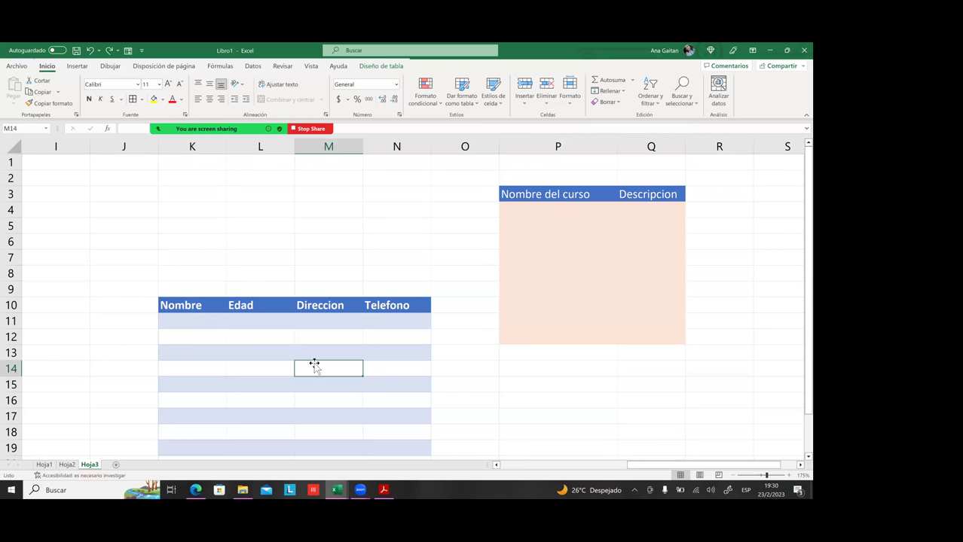
pyautogui.click(255, 374)
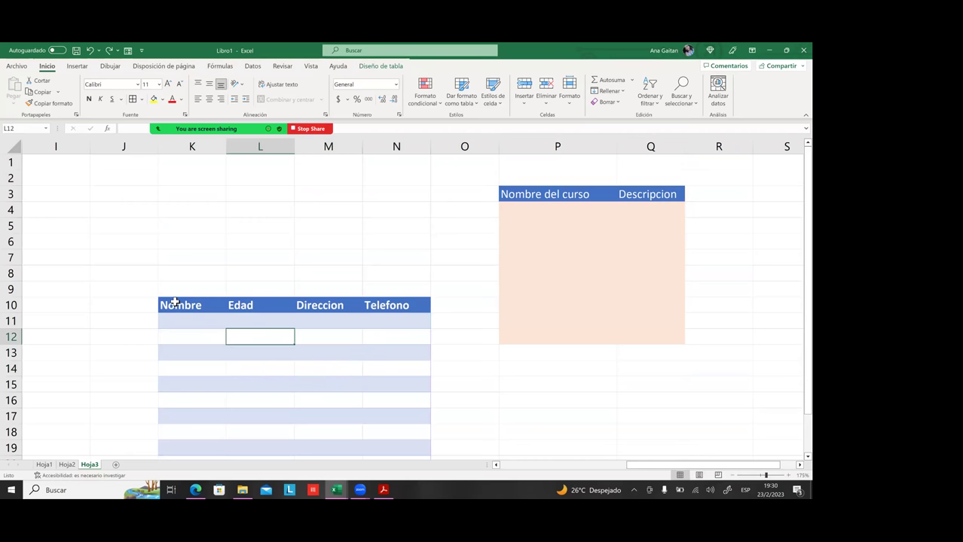
pyautogui.click(172, 299)
pyautogui.click(181, 304)
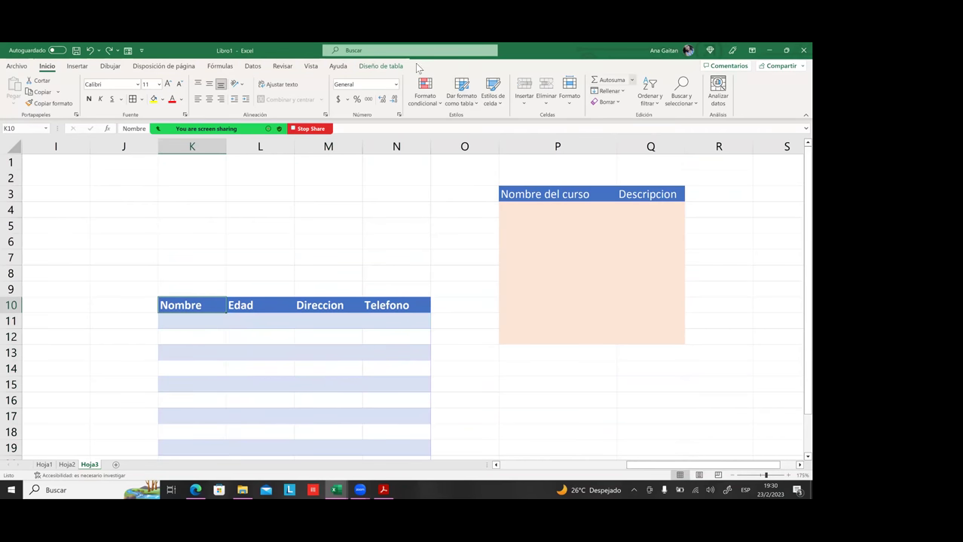
# - Turn on Botón de filtro in Diseño de tabla, then open and close the Telefono filter list
pyautogui.click(381, 65)
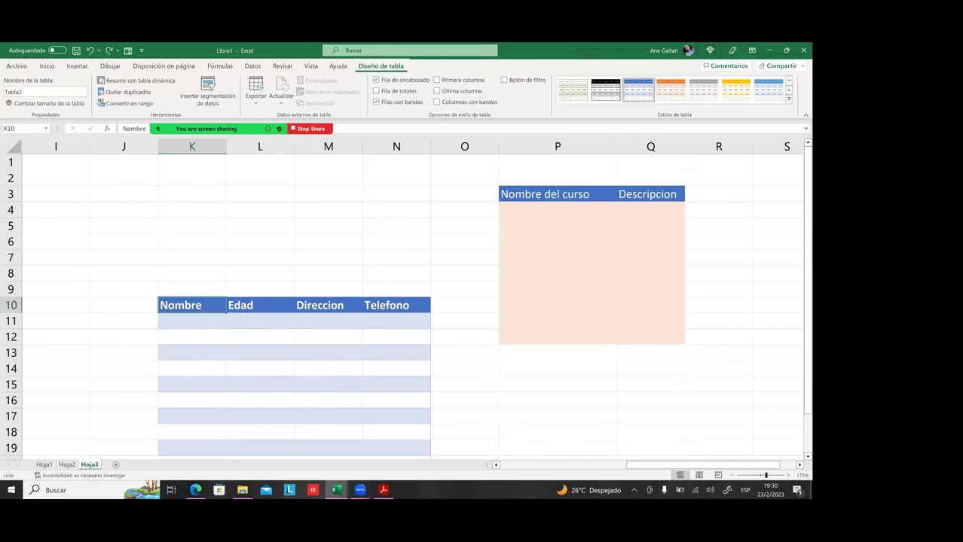
pyautogui.click(503, 80)
pyautogui.click(473, 200)
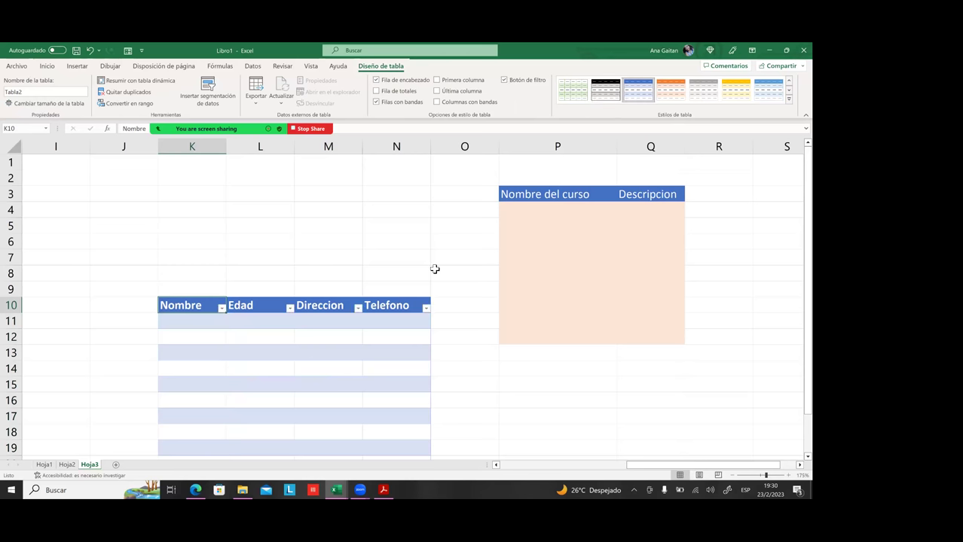
pyautogui.click(427, 309)
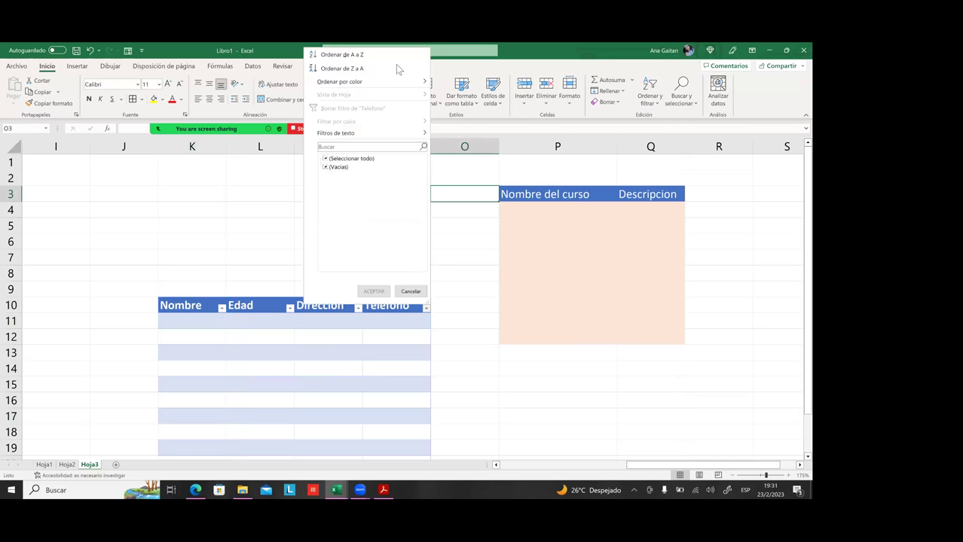
pyautogui.click(409, 292)
pyautogui.click(467, 279)
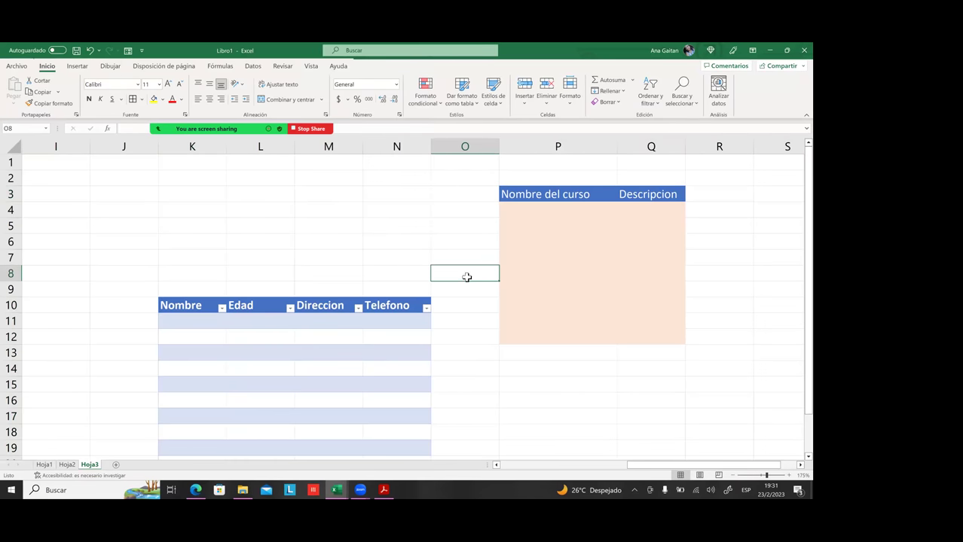
pyautogui.scroll(-4, 465, 279)
pyautogui.scroll(4, 465, 280)
# - Select P13, move down to P14, then pick an empty cell beside the tables
pyautogui.click(558, 352)
pyautogui.press('Down')
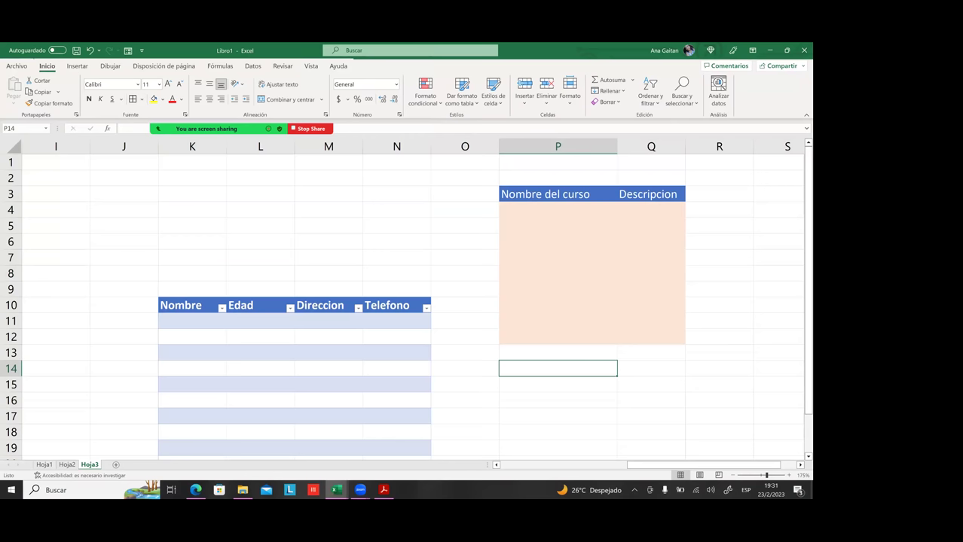
pyautogui.hscroll(4, 421, 301)
pyautogui.hscroll(-2, 422, 301)
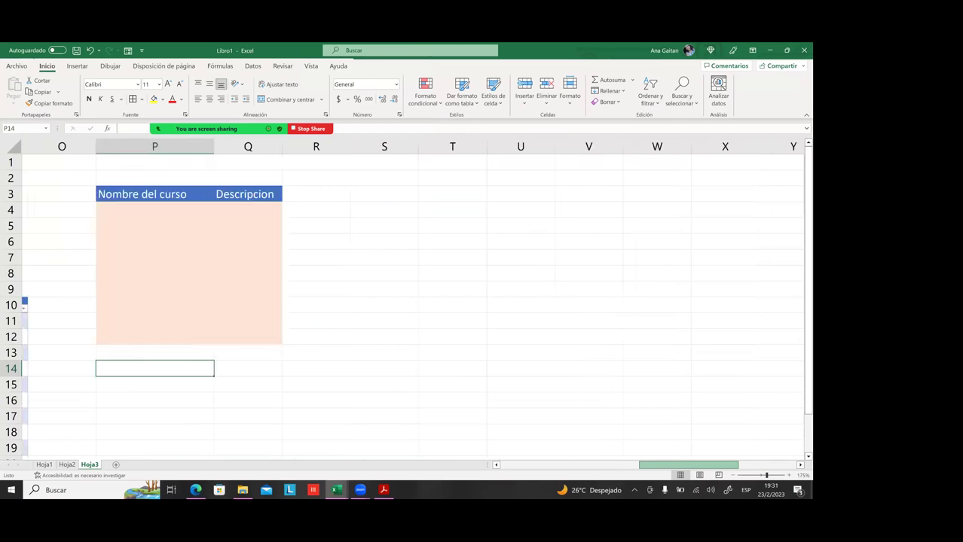
pyautogui.hscroll(-5, 343, 275)
pyautogui.click(339, 273)
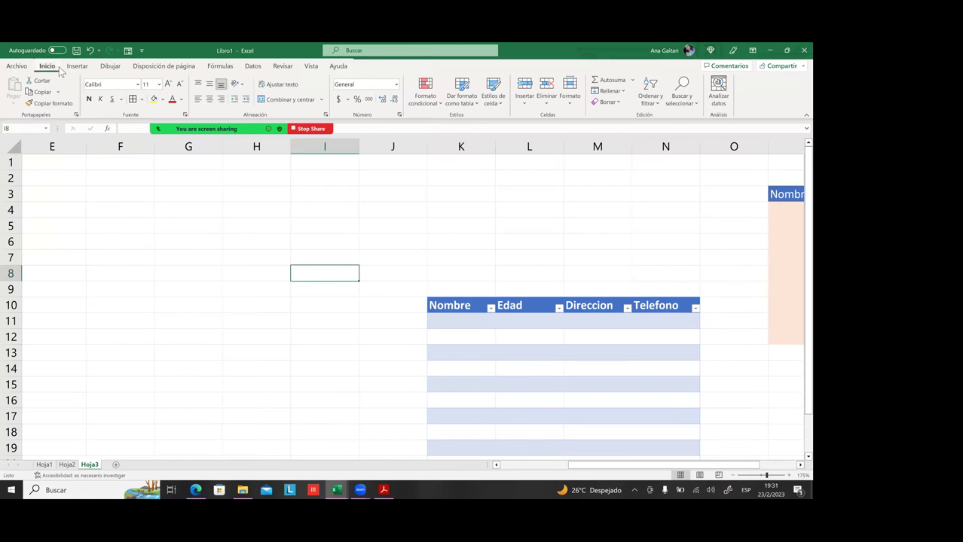
# - Show the Insertar commands and select empty cells in columns G and I and cell F6
pyautogui.click(77, 67)
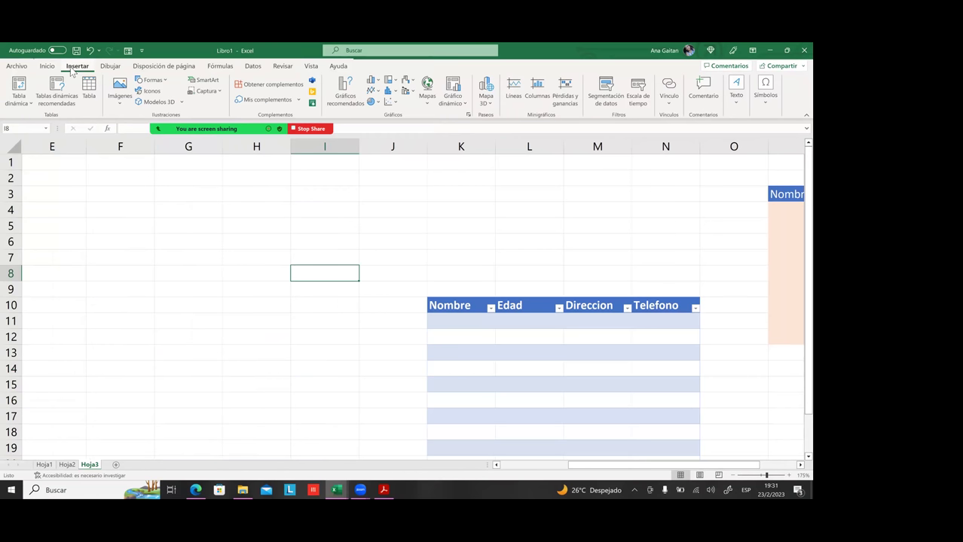
pyautogui.click(190, 225)
pyautogui.click(190, 208)
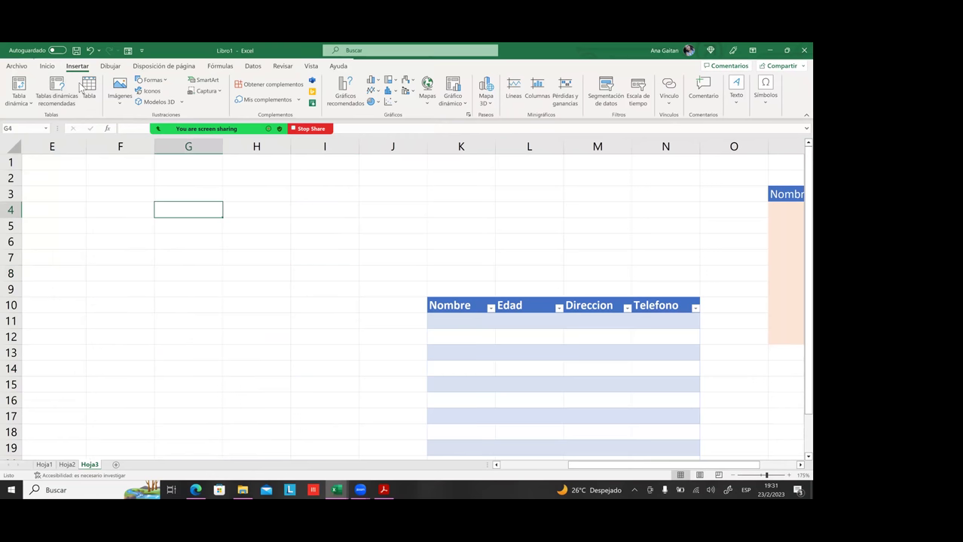
pyautogui.click(341, 287)
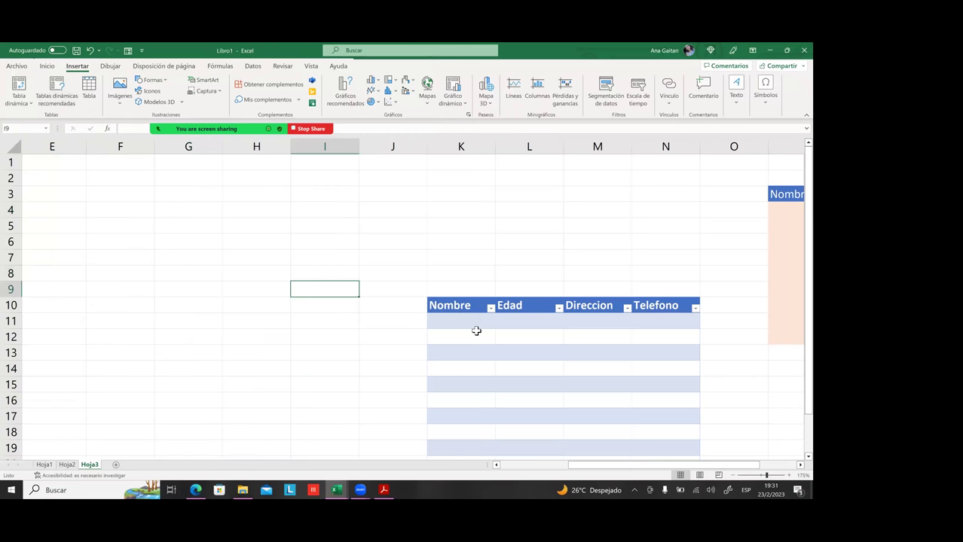
pyautogui.scroll(-2, 477, 331)
pyautogui.scroll(-6, 478, 326)
pyautogui.scroll(8, 479, 323)
pyautogui.click(496, 367)
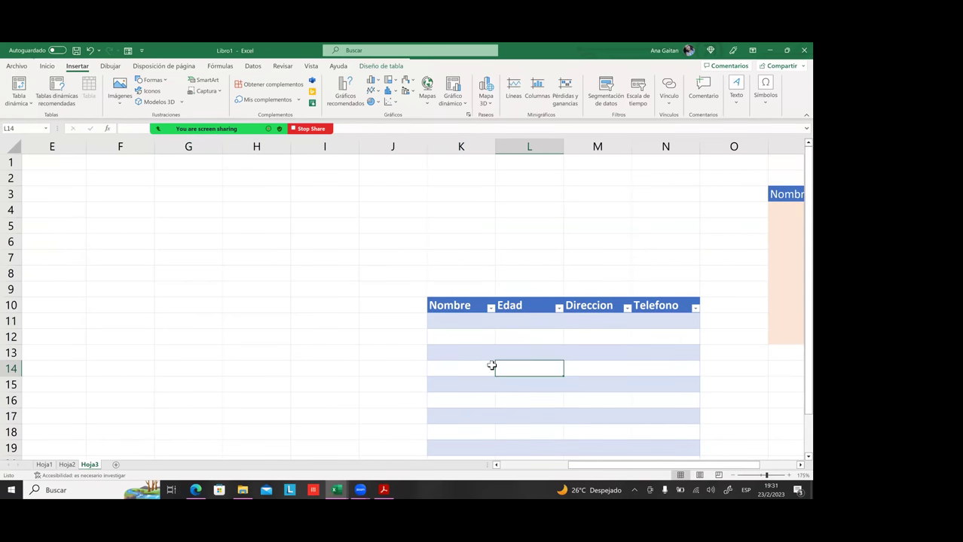
pyautogui.click(151, 244)
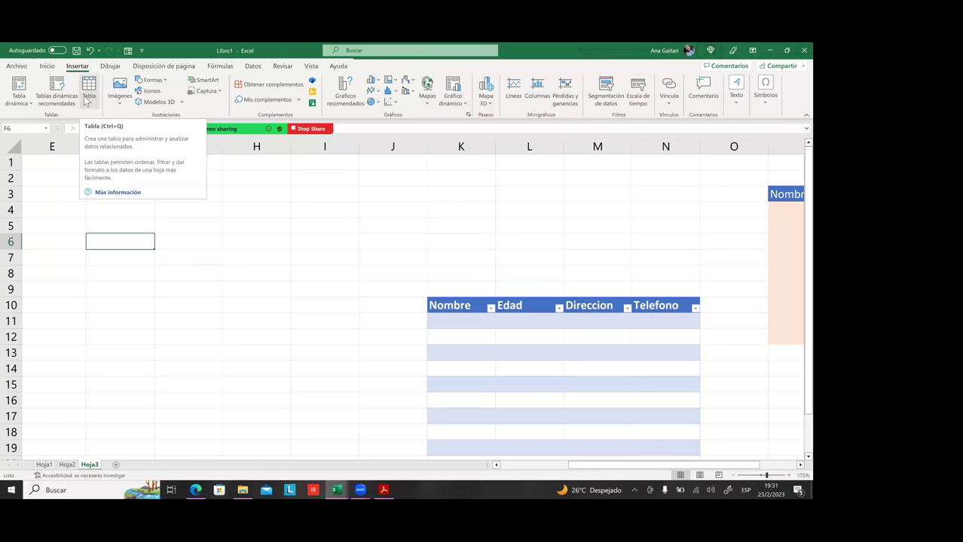
# - Select F3:H10 and start a table from it, cancelling the Crear tabla dialog twice
pyautogui.click(102, 199)
pyautogui.moveTo(104, 205); pyautogui.dragTo(257, 300)
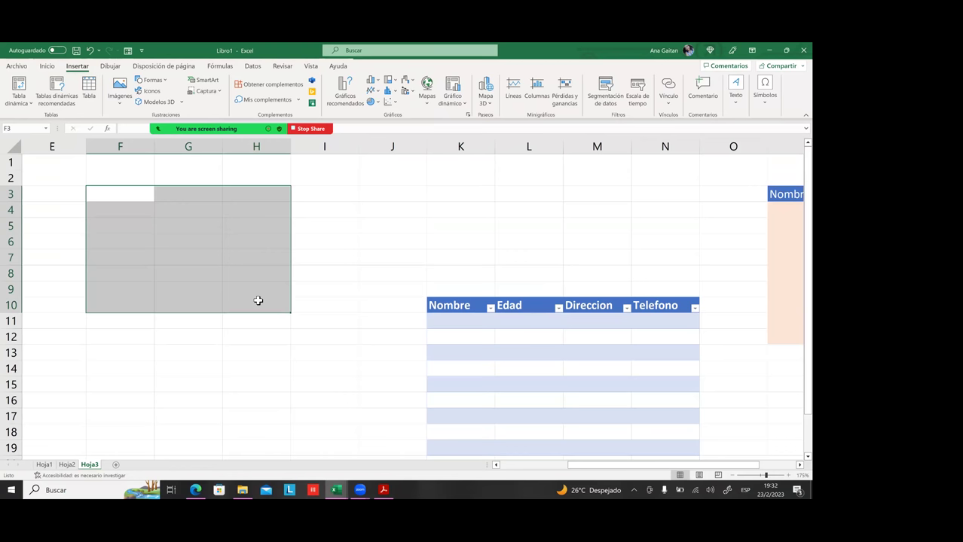
pyautogui.hotkey('ctrl', 't')
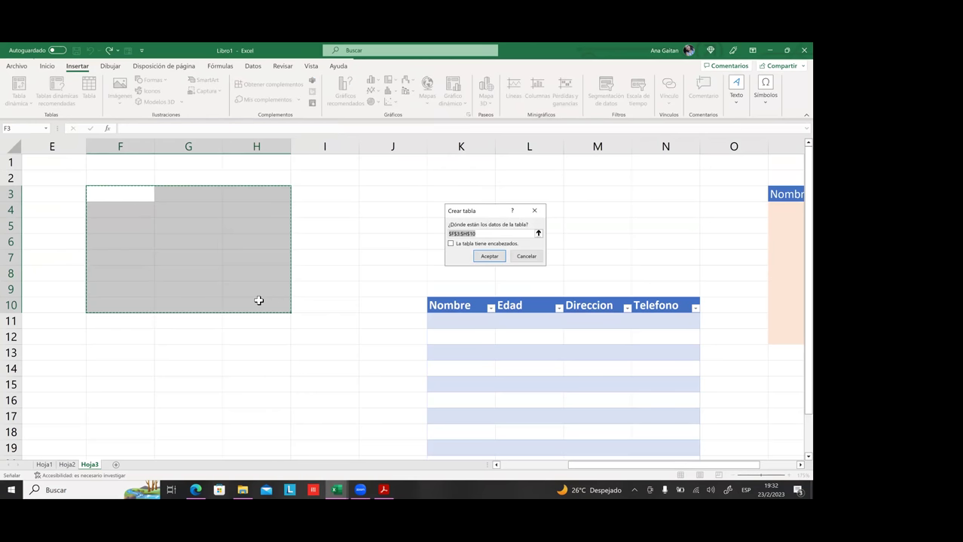
pyautogui.click(522, 258)
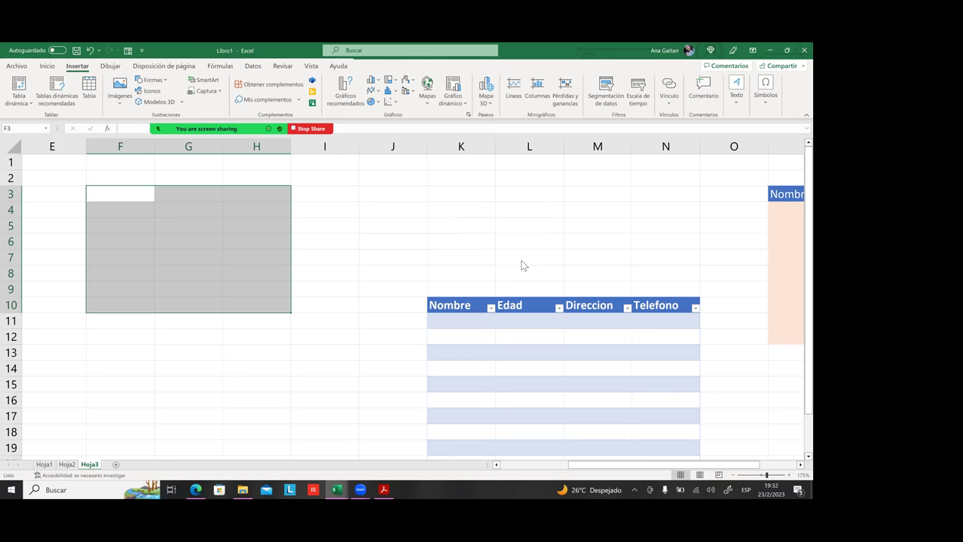
pyautogui.hotkey('ctrl', 't')
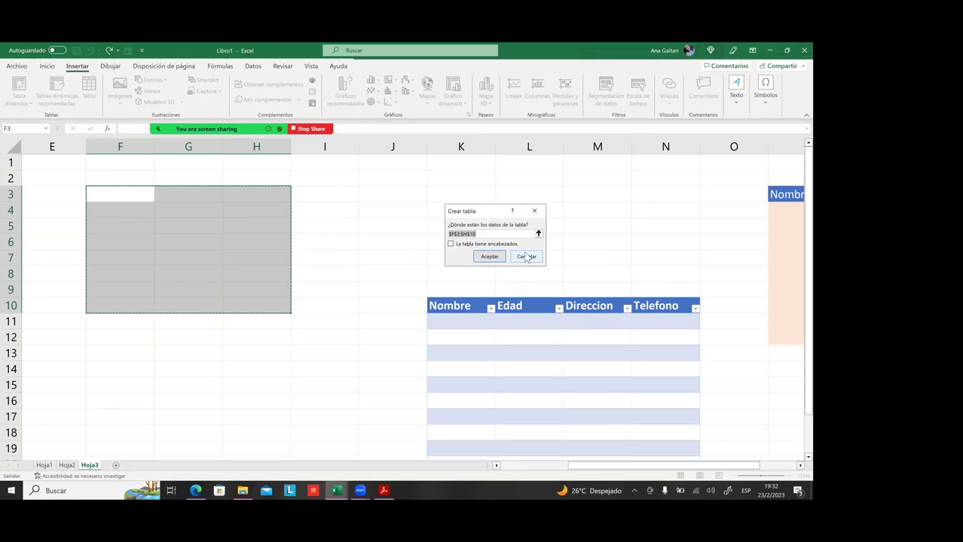
pyautogui.click(526, 257)
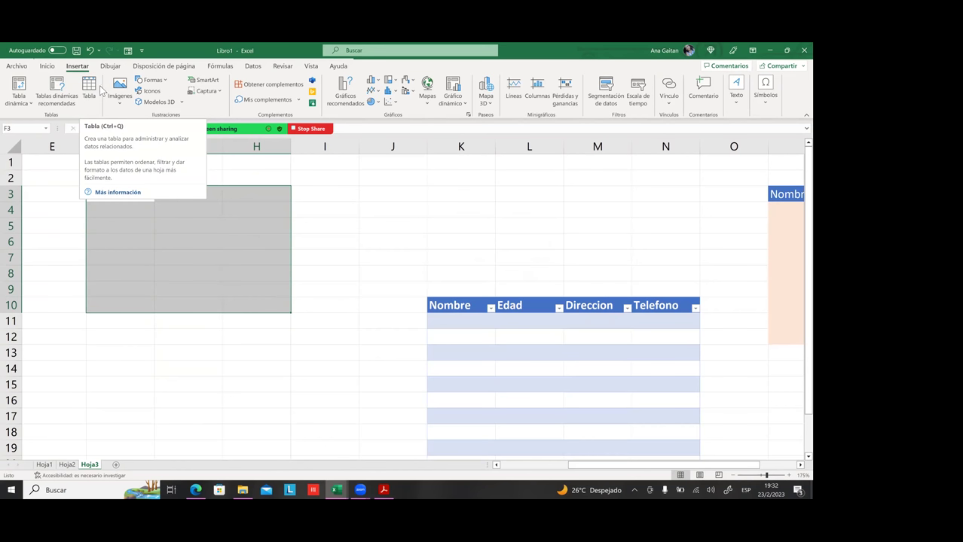
pyautogui.click(219, 198)
pyautogui.click(220, 206)
# - Retry selecting the table range and opening Crear tabla, cancelling each attempt
pyautogui.click(151, 204)
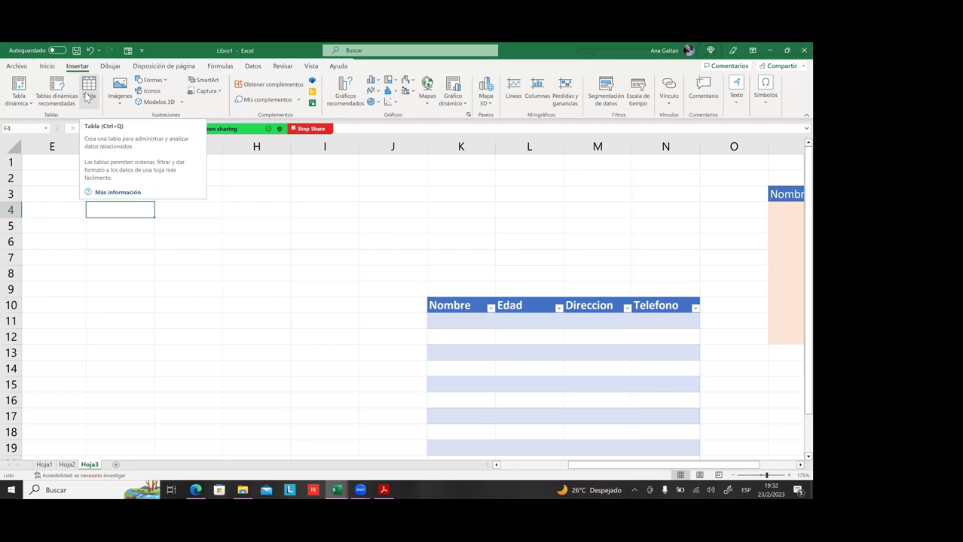
pyautogui.moveTo(120, 181); pyautogui.dragTo(236, 280)
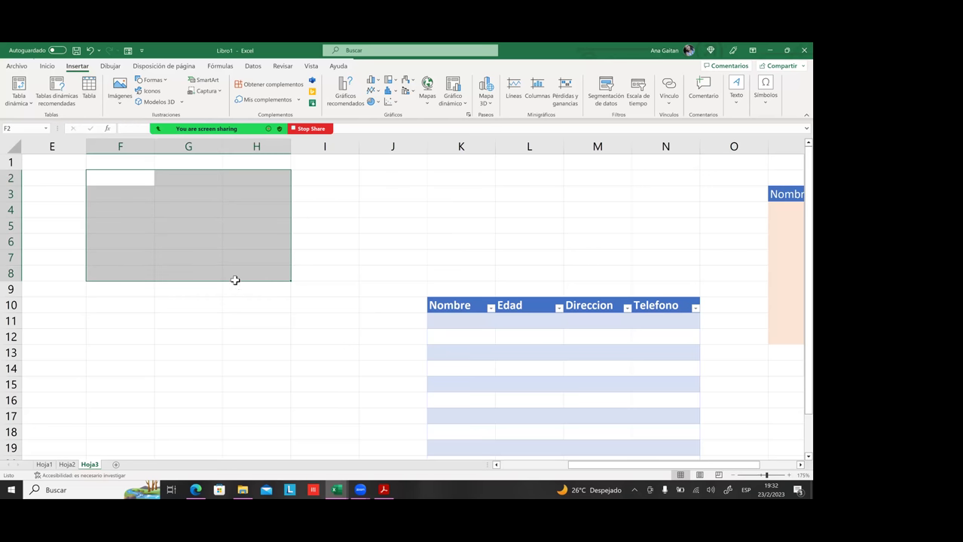
pyautogui.hotkey('ctrl', 'q')
pyautogui.click(235, 280)
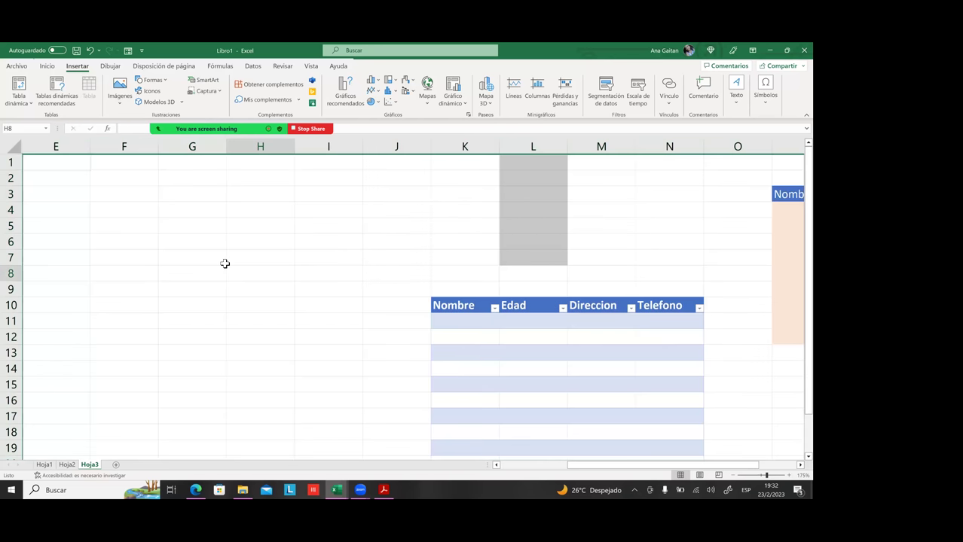
pyautogui.hotkey('ctrl', 'q')
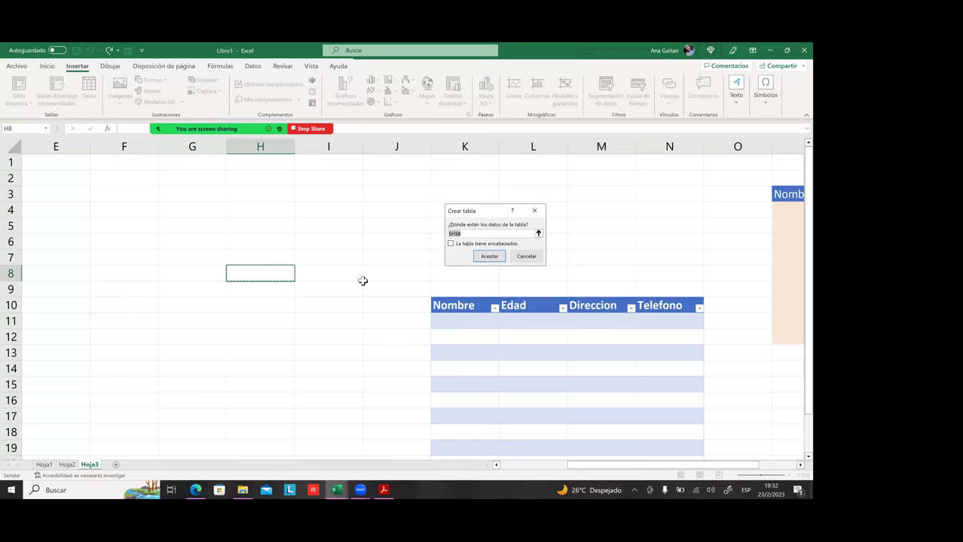
pyautogui.click(527, 257)
pyautogui.click(275, 220)
pyautogui.moveTo(119, 192); pyautogui.dragTo(239, 295)
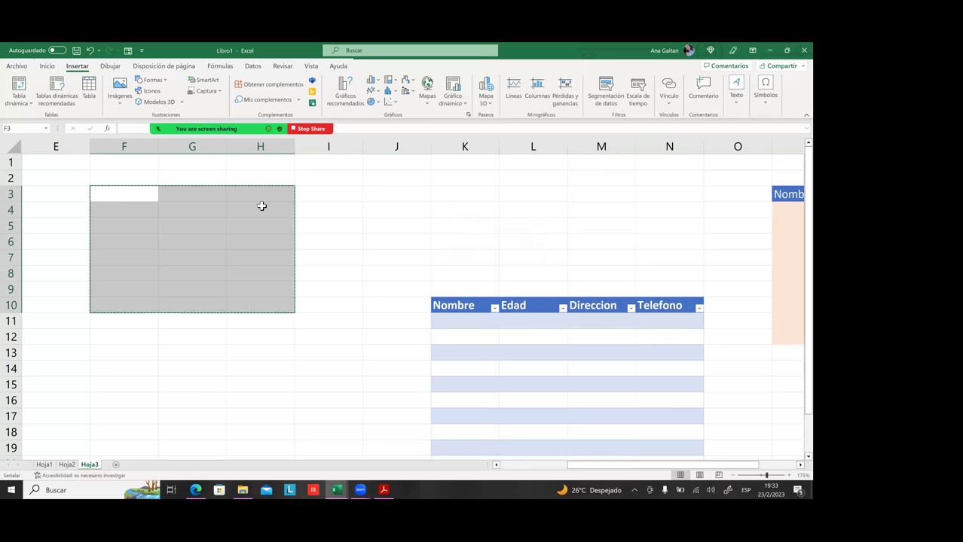
pyautogui.hotkey('ctrl', 't')
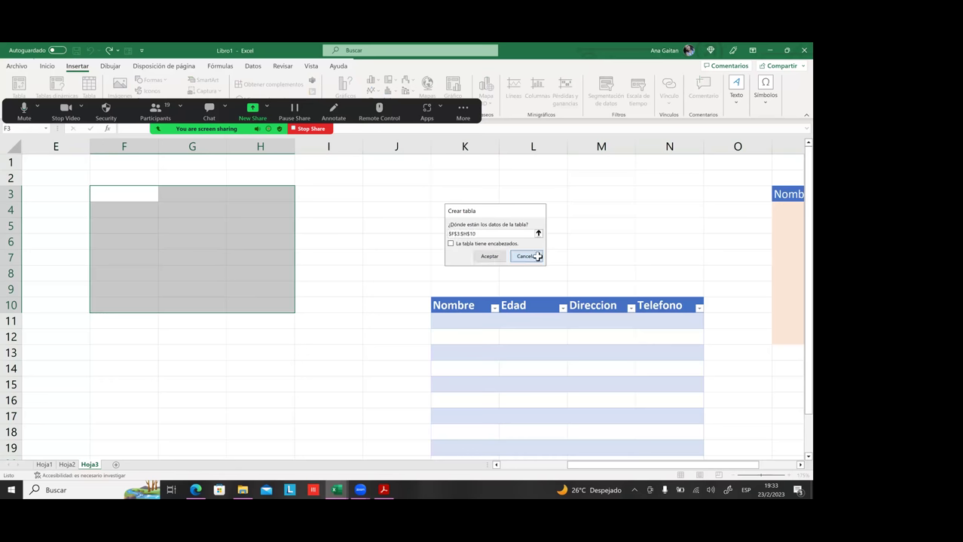
pyautogui.click(526, 256)
pyautogui.click(487, 248)
# - Select F3:I12 for a new table with 'La tabla tiene encabezados' ticked
pyautogui.moveTo(108, 196); pyautogui.dragTo(343, 331)
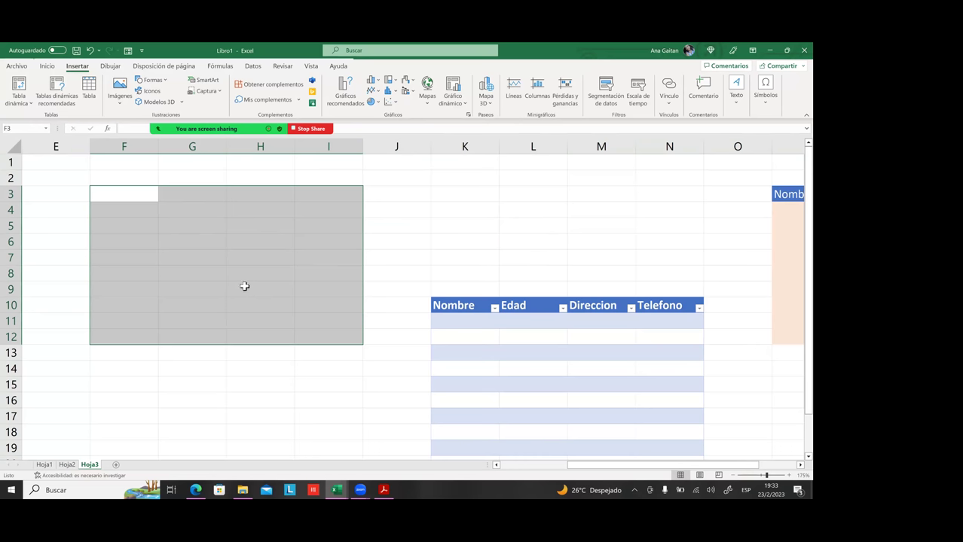
pyautogui.hotkey('ctrl', 't')
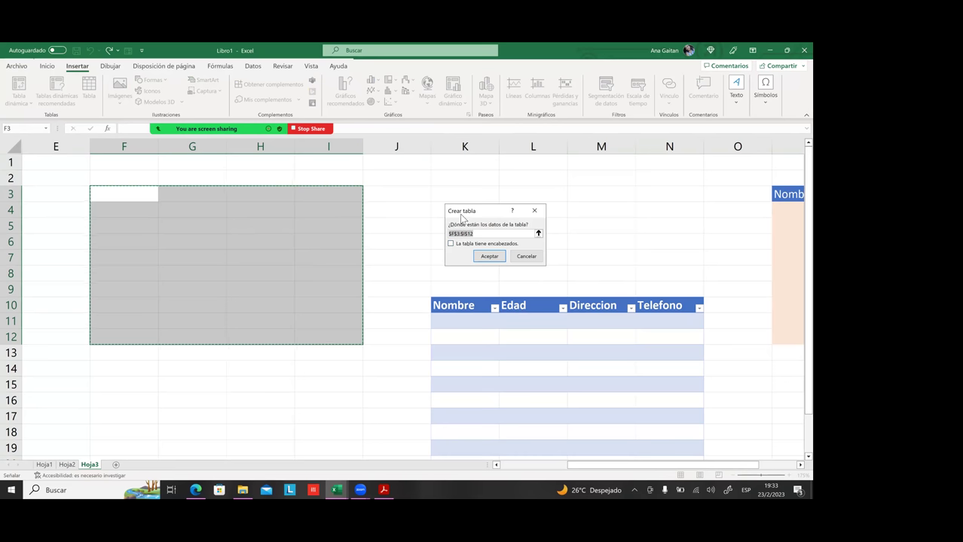
pyautogui.click(451, 244)
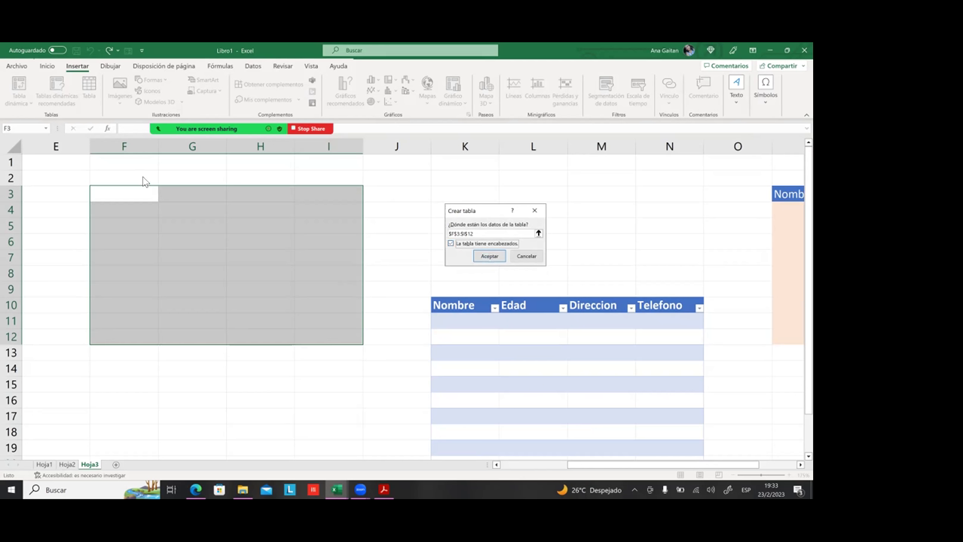
pyautogui.click(488, 257)
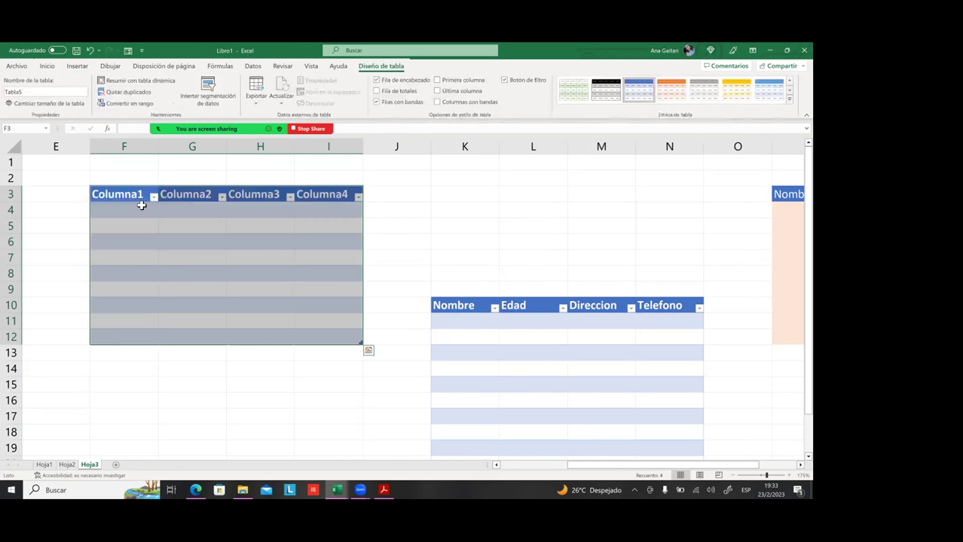
pyautogui.click(124, 196)
pyautogui.moveTo(120, 195); pyautogui.dragTo(330, 340)
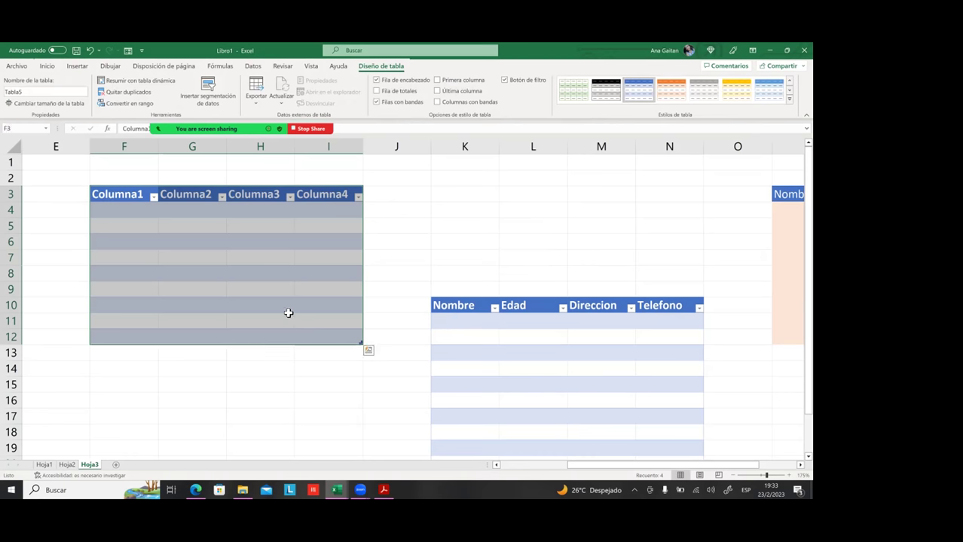
pyautogui.click(372, 269)
pyautogui.click(264, 245)
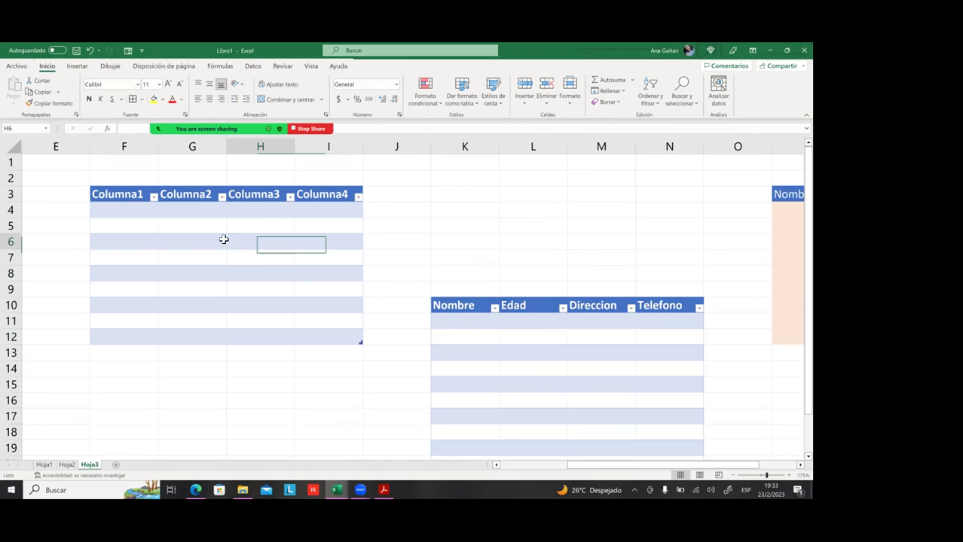
pyautogui.click(137, 209)
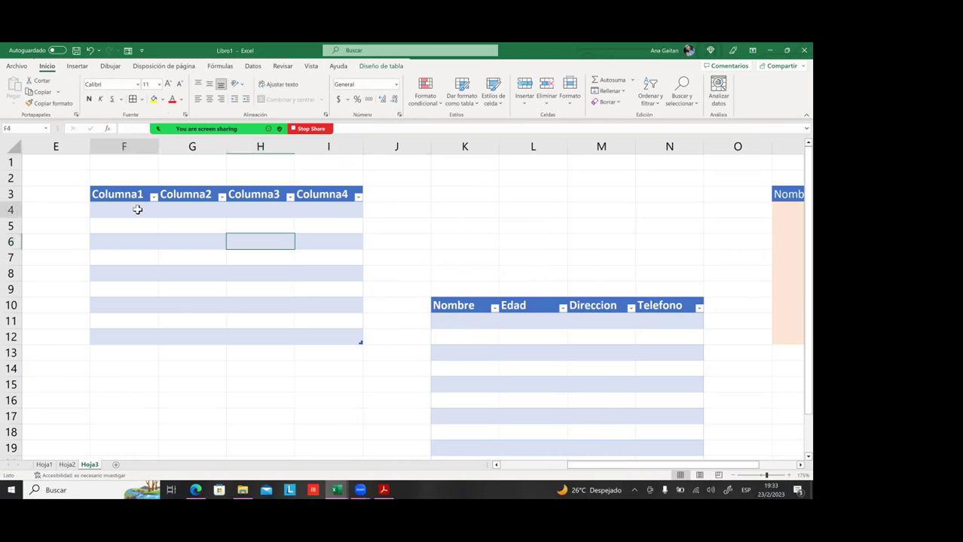
pyautogui.click(437, 183)
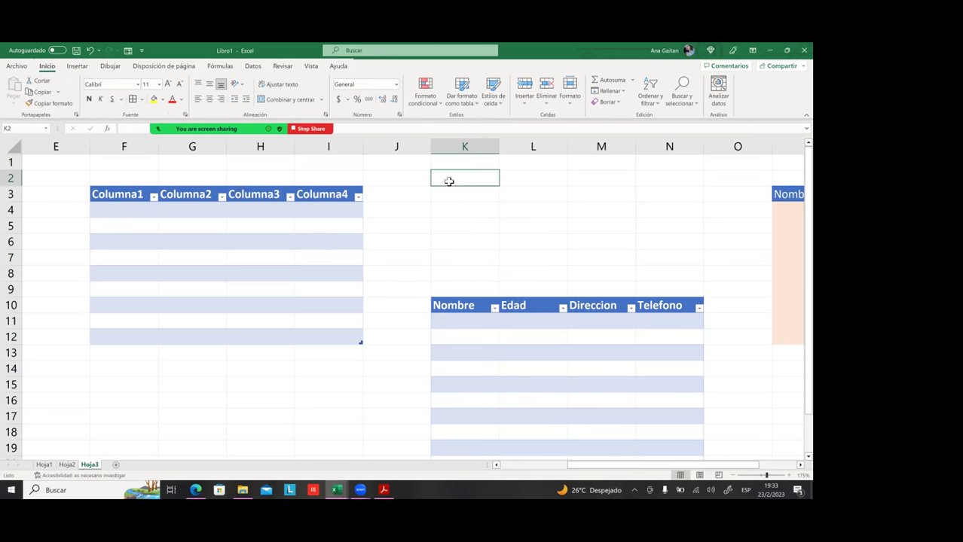
pyautogui.press('Right')
pyautogui.press('Right')
pyautogui.press('Right')
pyautogui.press('Right')
pyautogui.press('Right')
pyautogui.press('Right')
pyautogui.press('Right')
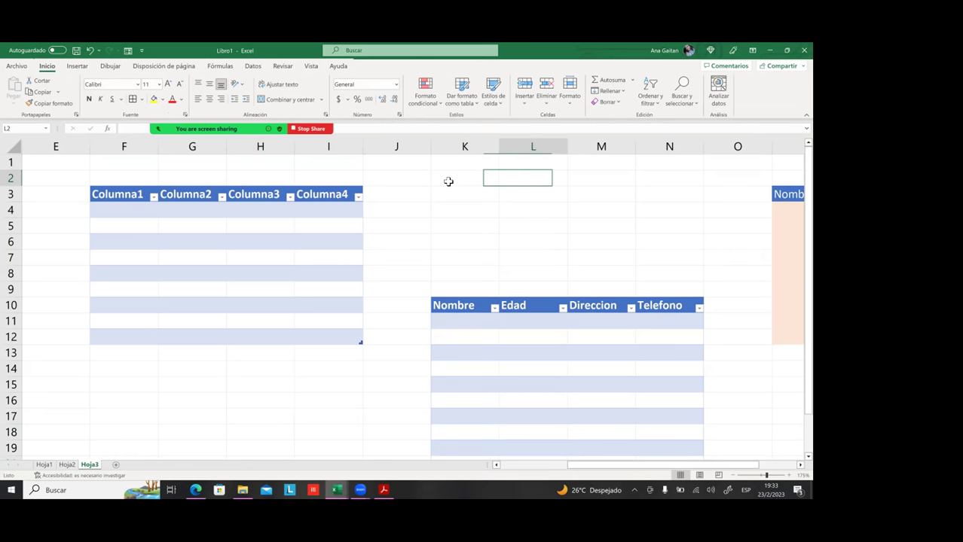
pyautogui.press('Right')
pyautogui.press('Right')
pyautogui.press('Right')
pyautogui.press('Left')
pyautogui.press('Left')
pyautogui.press('Left')
pyautogui.press('Left')
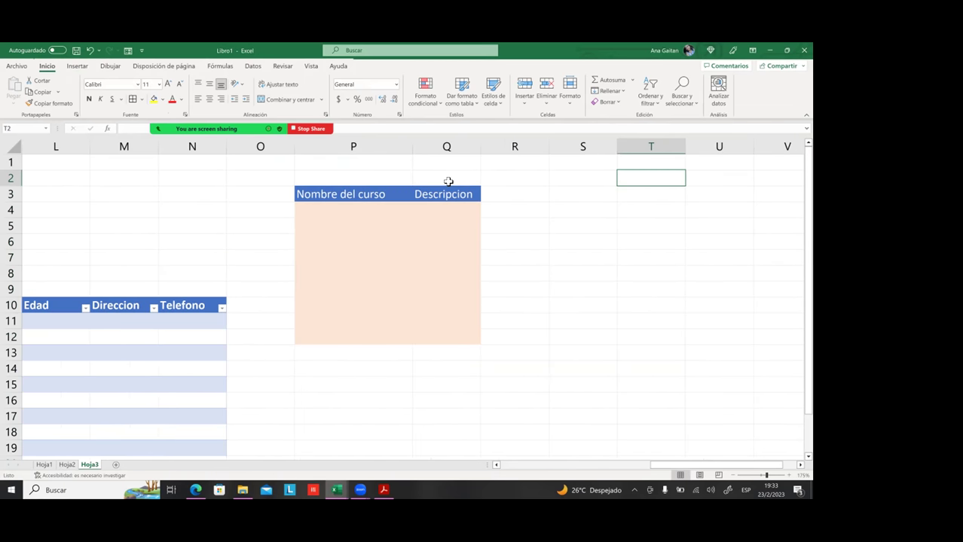
pyautogui.press('Home')
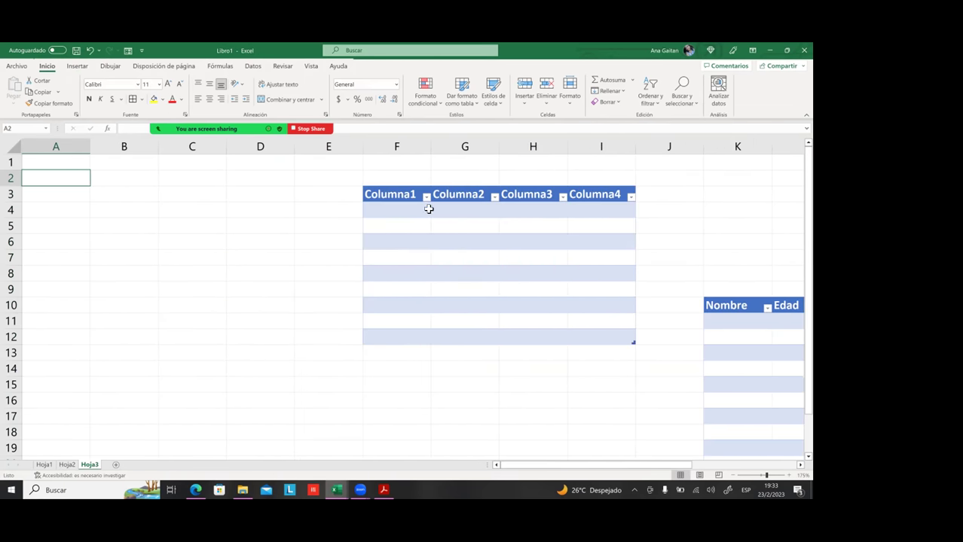
pyautogui.click(425, 205)
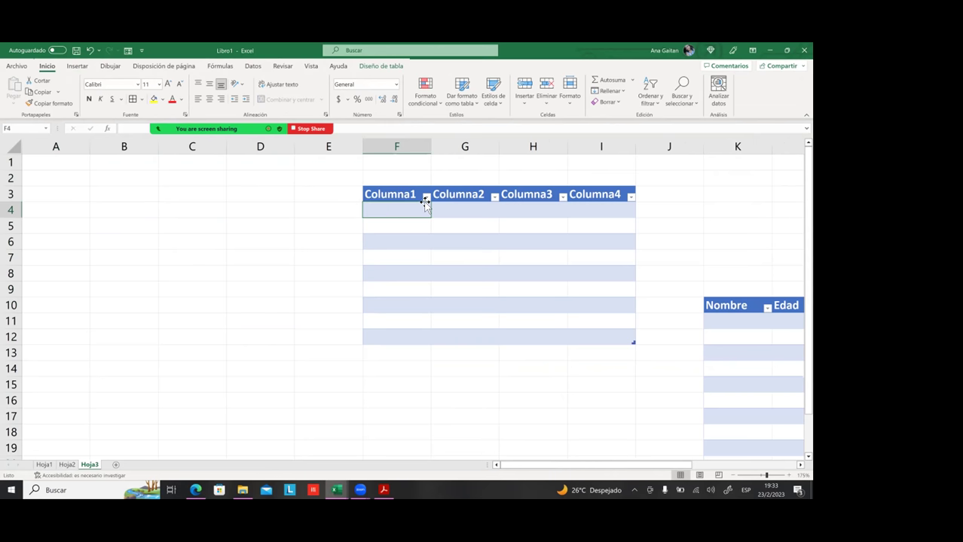
# - Tab through the table's cells from the top down to row 12
pyautogui.press('Tab')
pyautogui.press('Tab')
pyautogui.press('Tab')
pyautogui.press('Tab')
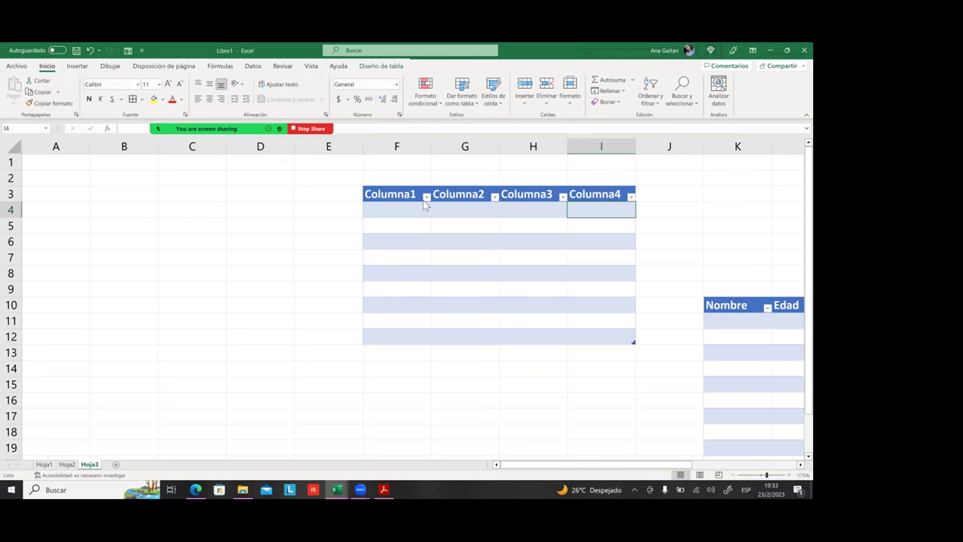
pyautogui.press('Tab')
pyautogui.press('Tab')
pyautogui.press('Tab')
pyautogui.press('Tab')
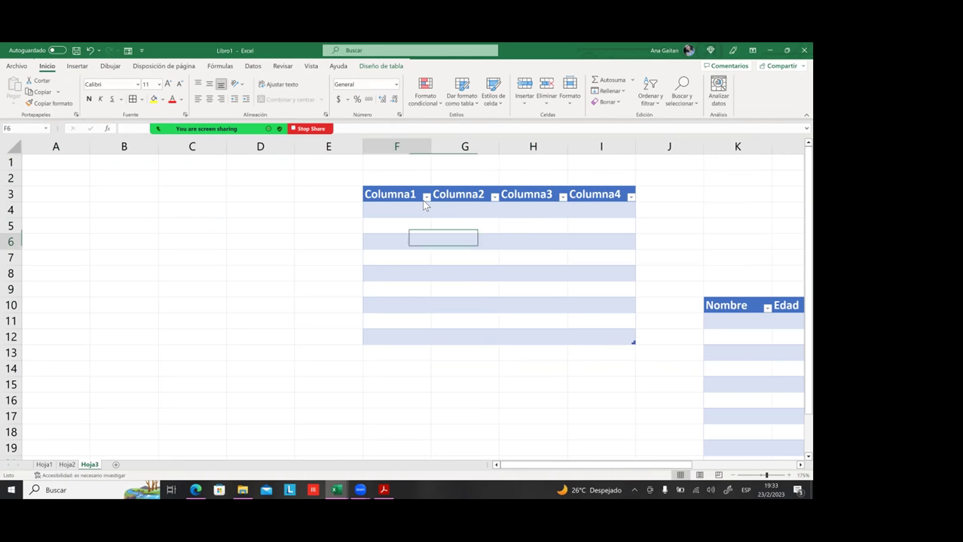
pyautogui.press('Tab')
pyautogui.press('Tab')
pyautogui.press('Tab')
pyautogui.press('Tab')
pyautogui.press('Tab')
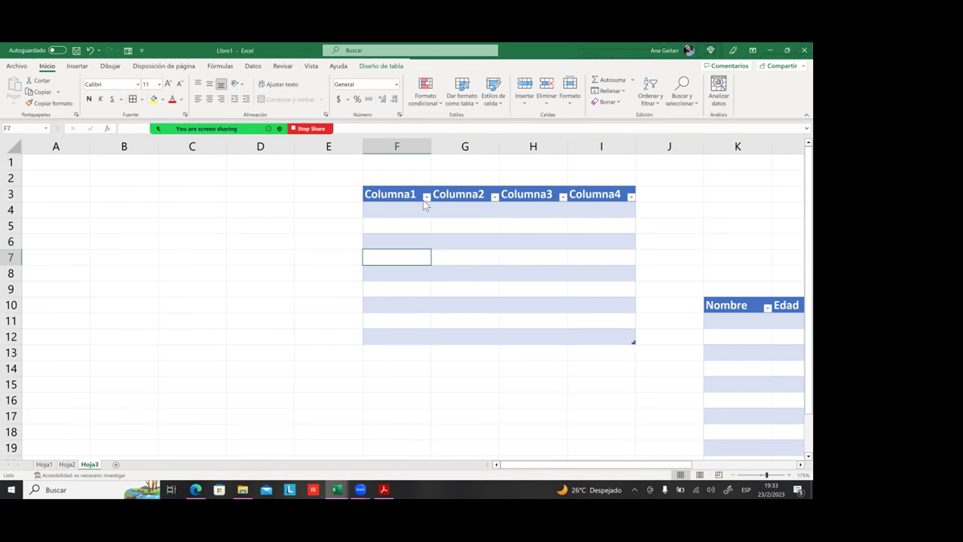
pyautogui.press('Tab')
pyautogui.press('Tab')
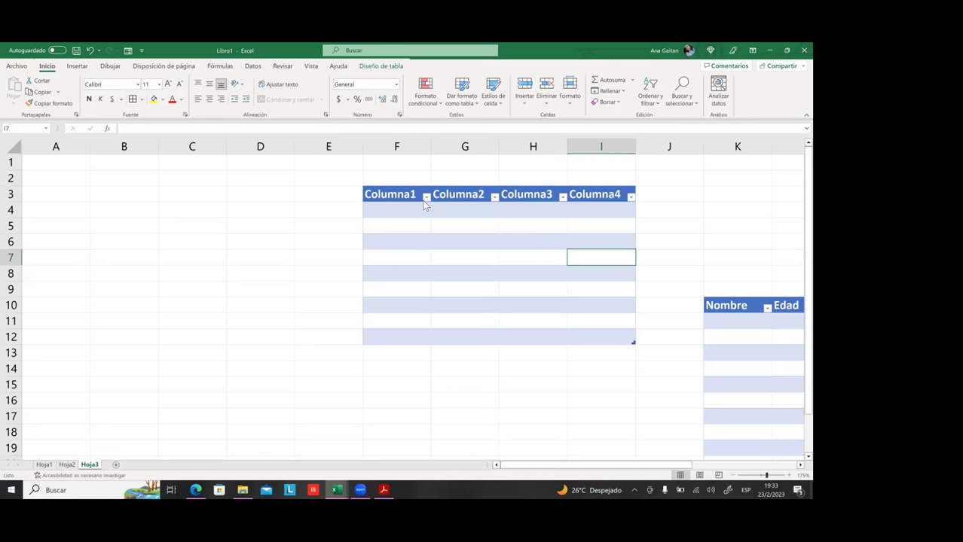
pyautogui.press('Tab')
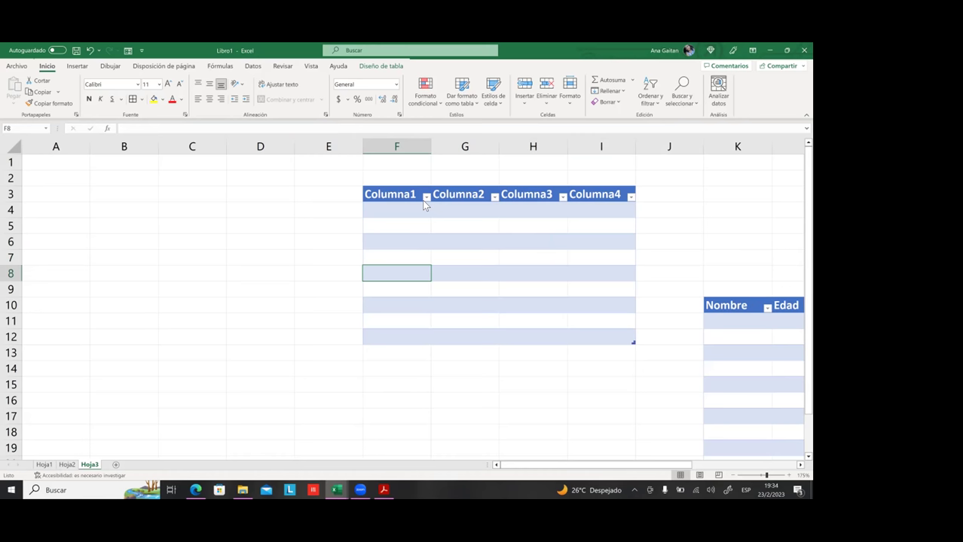
pyautogui.press('Tab')
pyautogui.press('Tab')
pyautogui.press('Tab')
pyautogui.press('Tab')
pyautogui.press('Tab')
pyautogui.press('Tab')
pyautogui.press('Tab')
pyautogui.press('Tab')
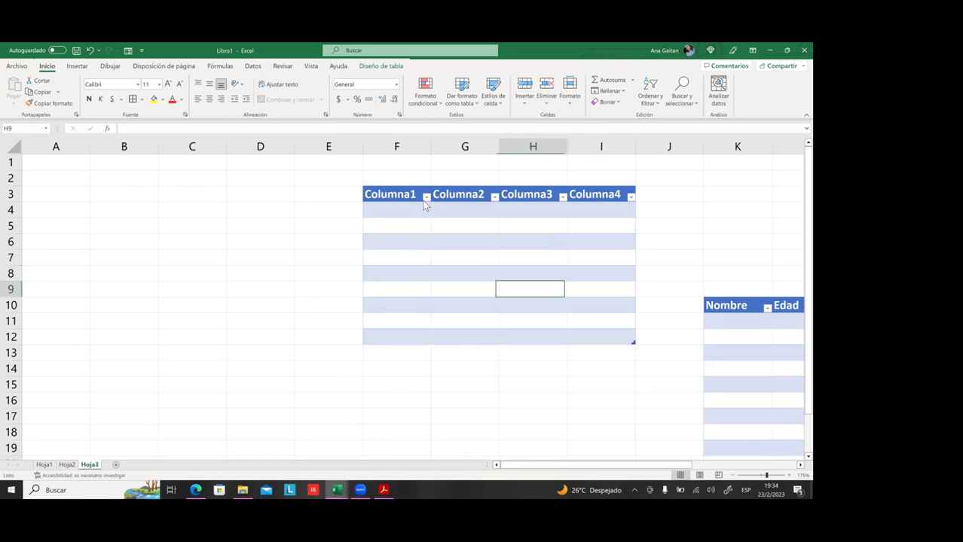
pyautogui.press('Tab')
pyautogui.press('Tab')
pyautogui.press('Tab')
pyautogui.press('Tab')
pyautogui.press('Tab')
pyautogui.press('Tab')
pyautogui.press('Tab')
pyautogui.press('Tab')
pyautogui.press('Tab')
pyautogui.press('Tab')
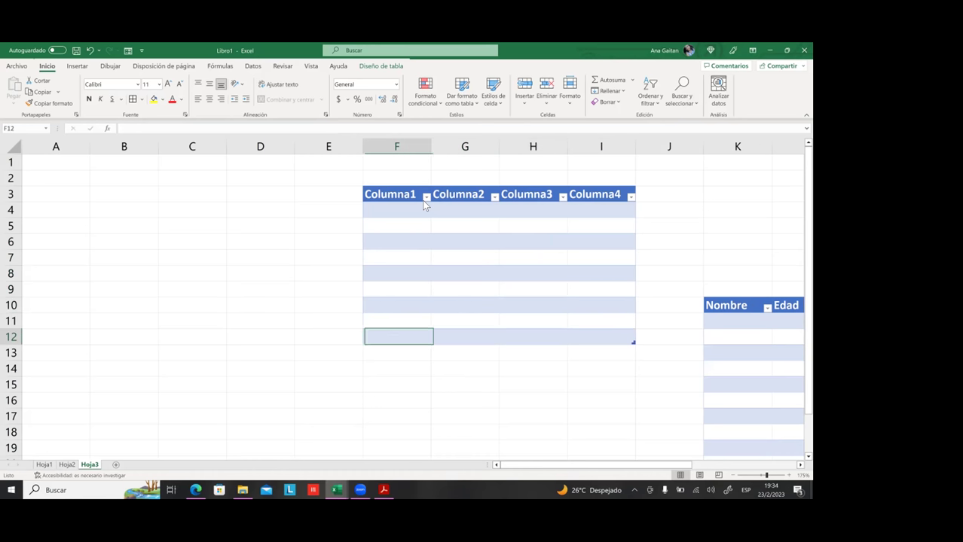
# - Add new rows 13, 14 and 15 by tabbing past the table's last cell
pyautogui.press('Tab')
pyautogui.press('Tab')
pyautogui.press('Tab')
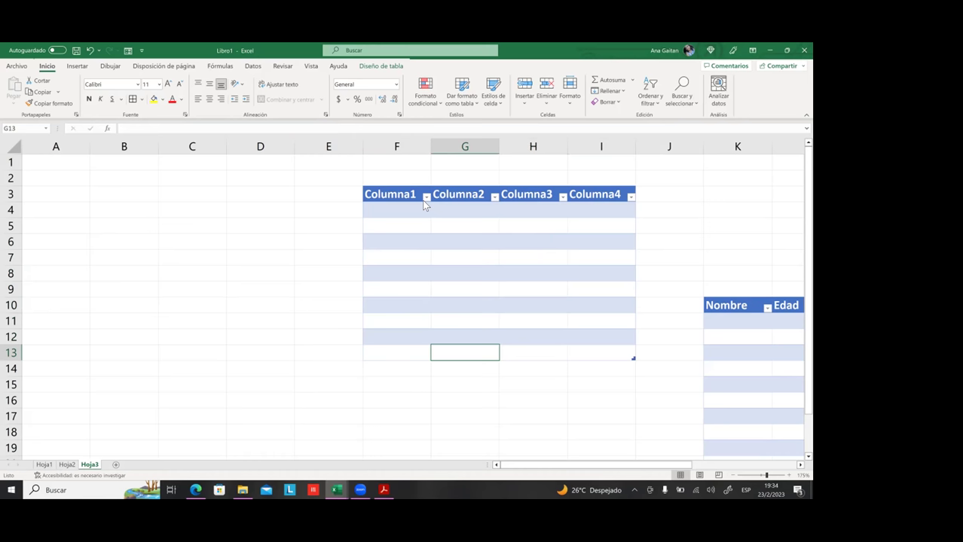
pyautogui.press('Tab')
pyautogui.press('Tab')
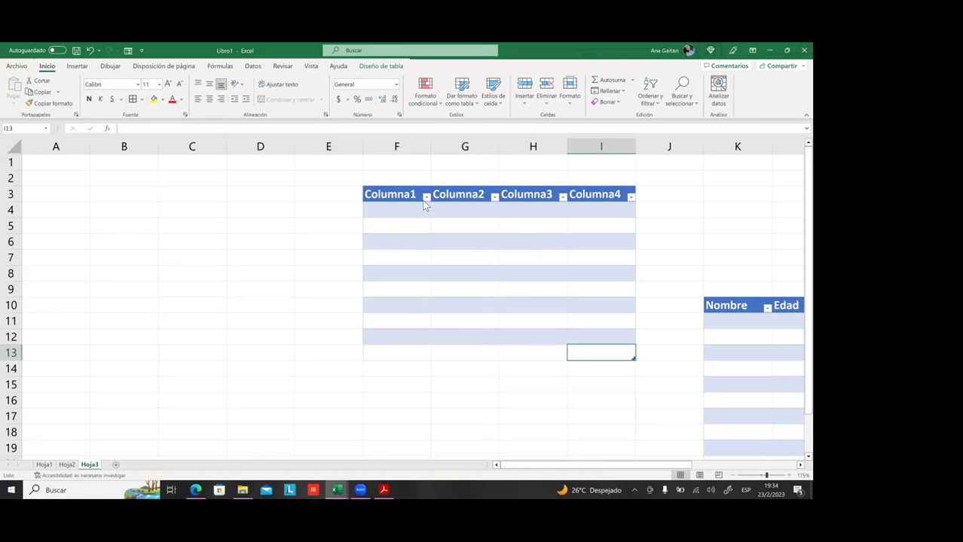
pyautogui.press('Tab')
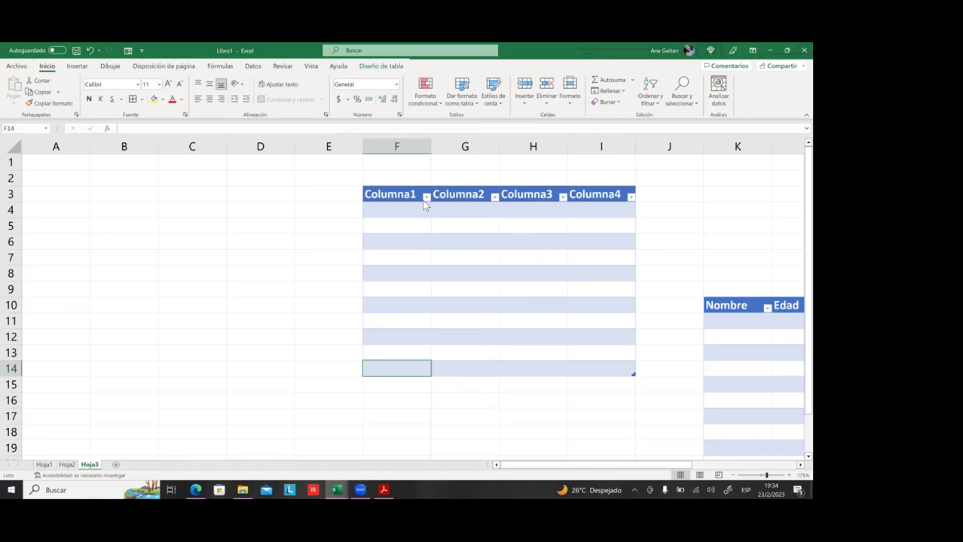
pyautogui.press('Tab')
pyautogui.press('Return')
pyautogui.press('Tab')
pyautogui.press('Tab')
pyautogui.press('Tab')
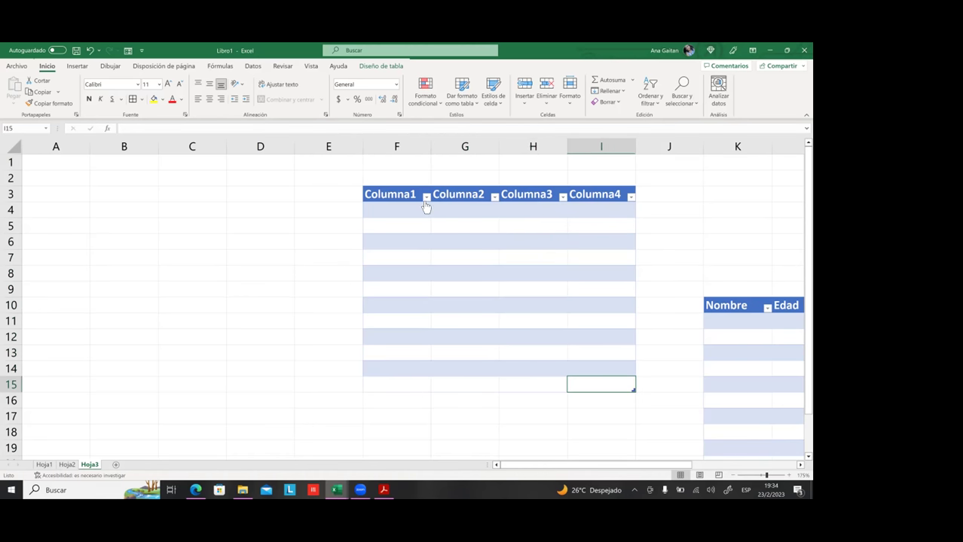
# - Move around the extended table's cells and column A to check the result
pyautogui.click(402, 277)
pyautogui.press('Down')
pyautogui.press('Down')
pyautogui.press('Down')
pyautogui.press('Down')
pyautogui.press('Down')
pyautogui.press('Down')
pyautogui.press('Down')
pyautogui.press('Down')
pyautogui.click(165, 326)
pyautogui.press('Right')
pyautogui.press('Right')
pyautogui.press('Right')
pyautogui.press('Right')
pyautogui.press('Right')
pyautogui.press('Right')
pyautogui.press('Left')
pyautogui.press('Left')
pyautogui.press('Left')
pyautogui.press('Right')
pyautogui.press('Right')
pyautogui.press('Right')
pyautogui.click(73, 258)
pyautogui.click(72, 179)
pyautogui.click(69, 159)
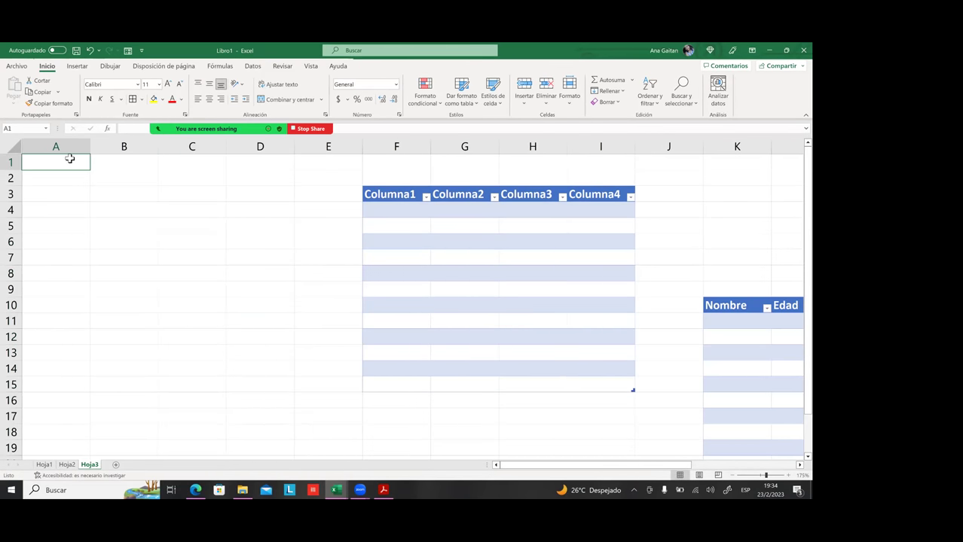
pyautogui.press('Right')
pyautogui.press('Right')
pyautogui.press('Right')
pyautogui.press('Right')
pyautogui.press('Right')
pyautogui.press('Right')
pyautogui.press('Right')
pyautogui.press('Right')
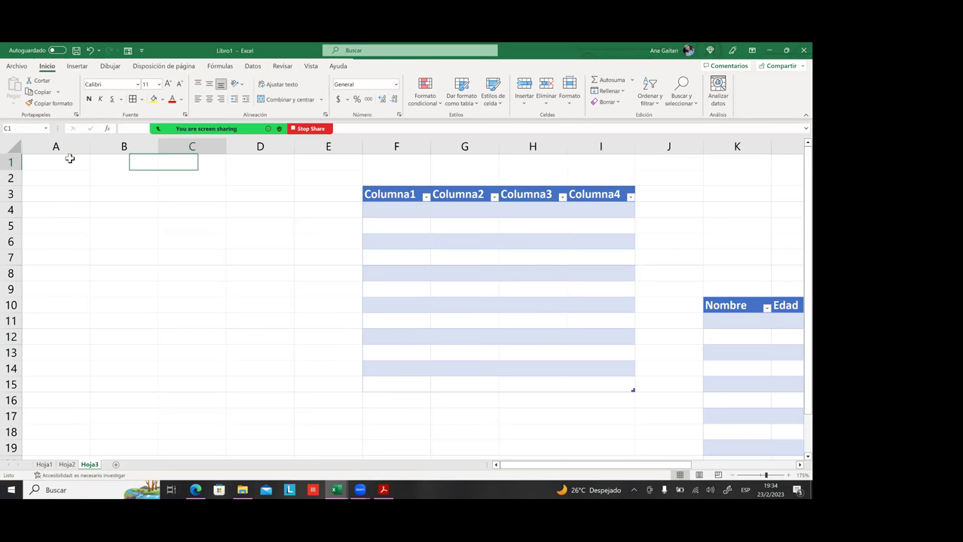
pyautogui.press('Right')
pyautogui.press('Right')
pyautogui.press('Right')
pyautogui.press('Right')
pyautogui.press('Right')
pyautogui.press('Right')
pyautogui.press('Right')
pyautogui.press('Right')
pyautogui.press('Right')
pyautogui.press('Right')
pyautogui.press('Right')
pyautogui.press('Right')
pyautogui.press('Right')
pyautogui.press('Right')
pyautogui.press('Right')
pyautogui.press('Right')
pyautogui.press('Right')
pyautogui.press('Right')
pyautogui.press('Right')
pyautogui.press('Right')
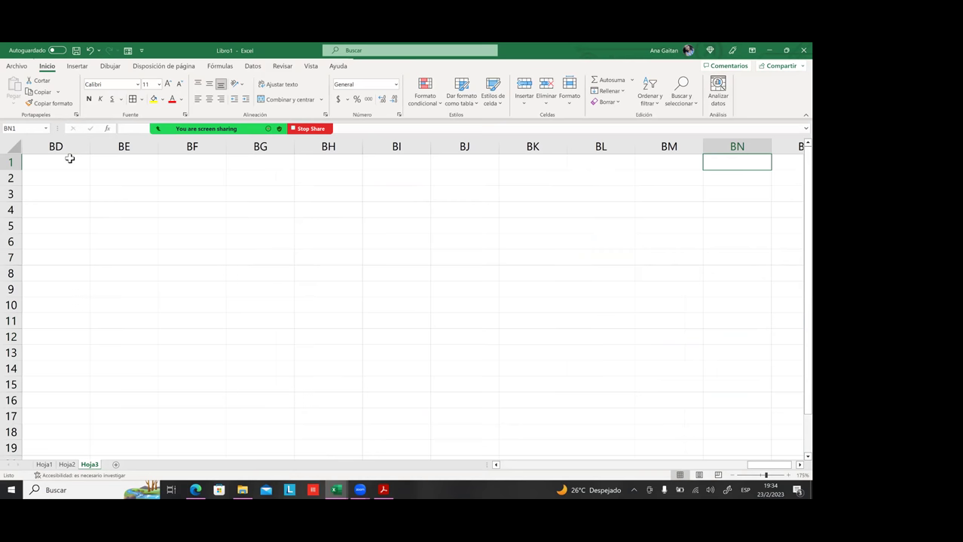
pyautogui.hotkey('ctrl', 'Home')
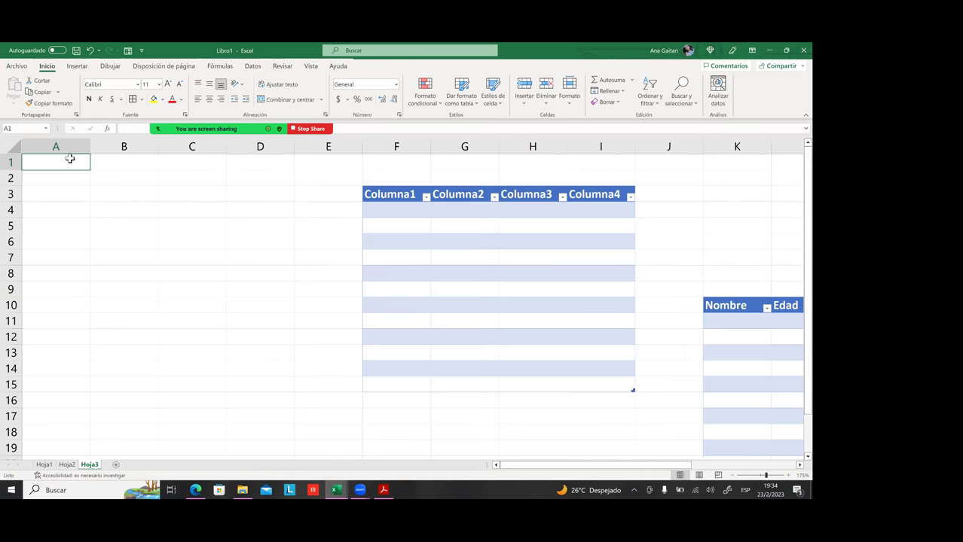
pyautogui.click(98, 195)
pyautogui.click(423, 215)
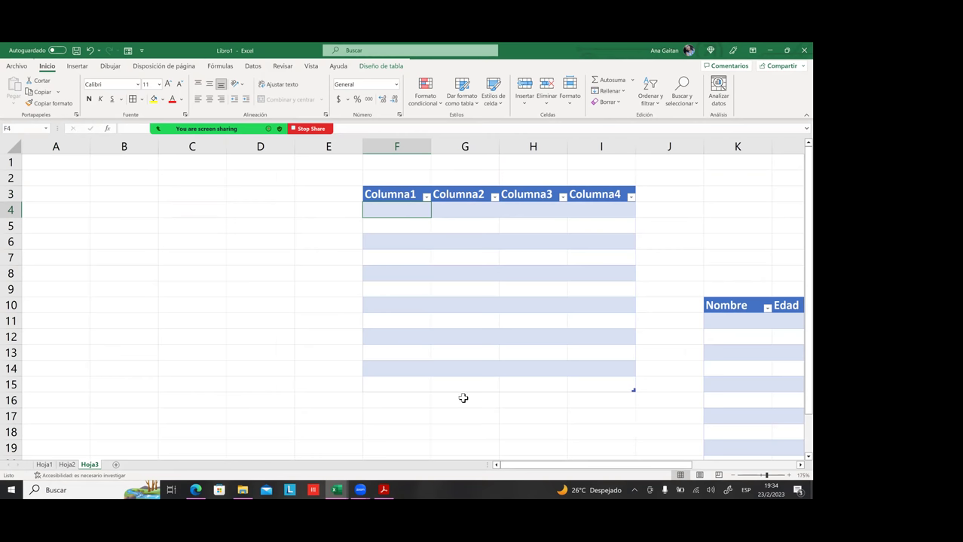
pyautogui.click(424, 384)
pyautogui.hotkey('ctrl', 'shift', 'Up')
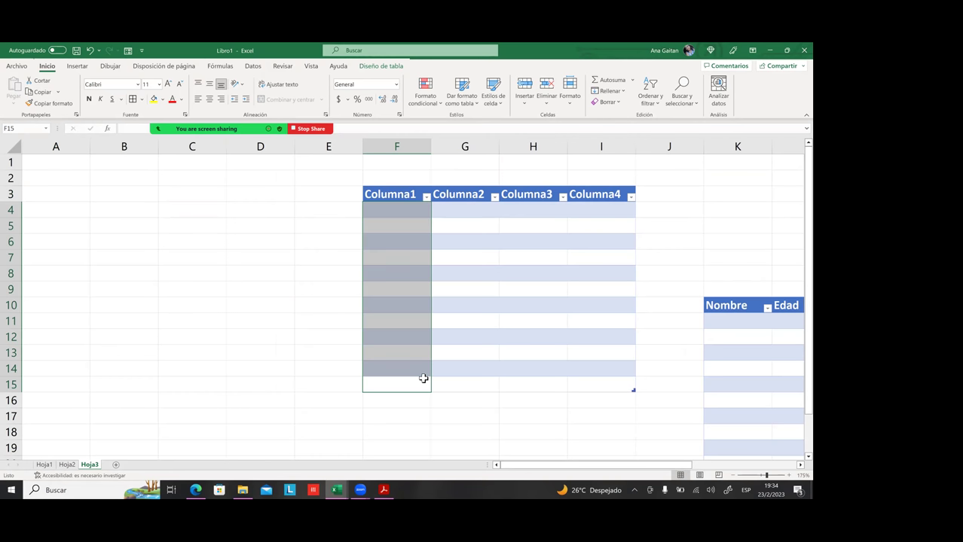
pyautogui.click(453, 380)
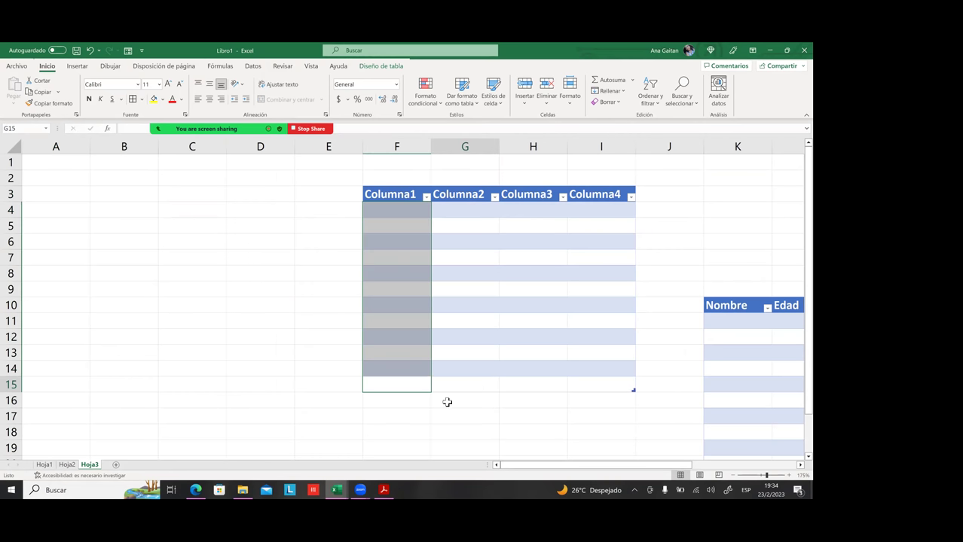
pyautogui.click(410, 387)
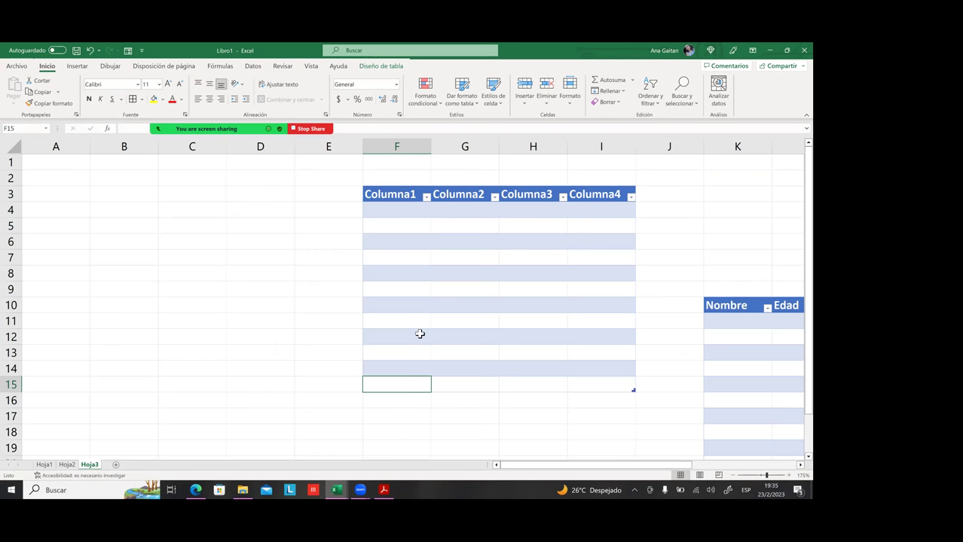
pyautogui.click(451, 385)
pyautogui.click(411, 385)
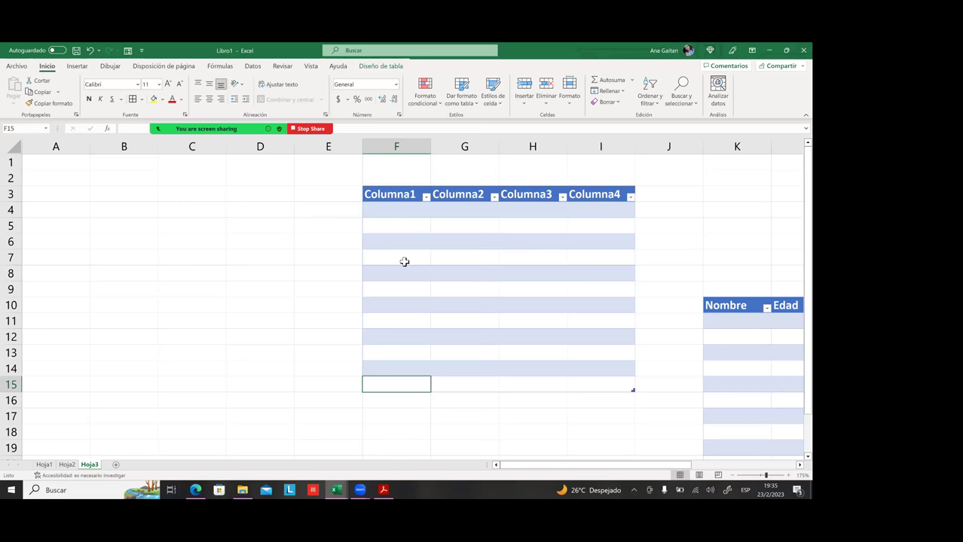
pyautogui.hotkey('shift', 'Up')
pyautogui.hotkey('shift', 'Up')
pyautogui.hotkey('shift', 'Up')
pyautogui.hotkey('shift', 'Up')
pyautogui.hotkey('shift', 'Up')
pyautogui.hotkey('shift', 'Up')
pyautogui.hotkey('shift', 'Up')
pyautogui.hotkey('shift', 'Up')
pyautogui.hotkey('shift', 'Up')
pyautogui.hotkey('shift', 'Up')
pyautogui.hotkey('shift', 'Up')
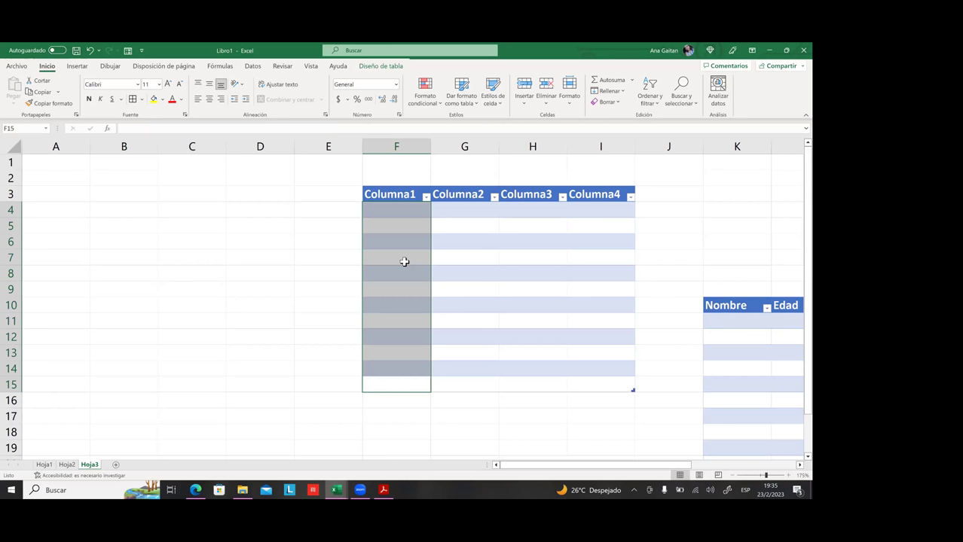
pyautogui.hotkey('ctrl', 'space')
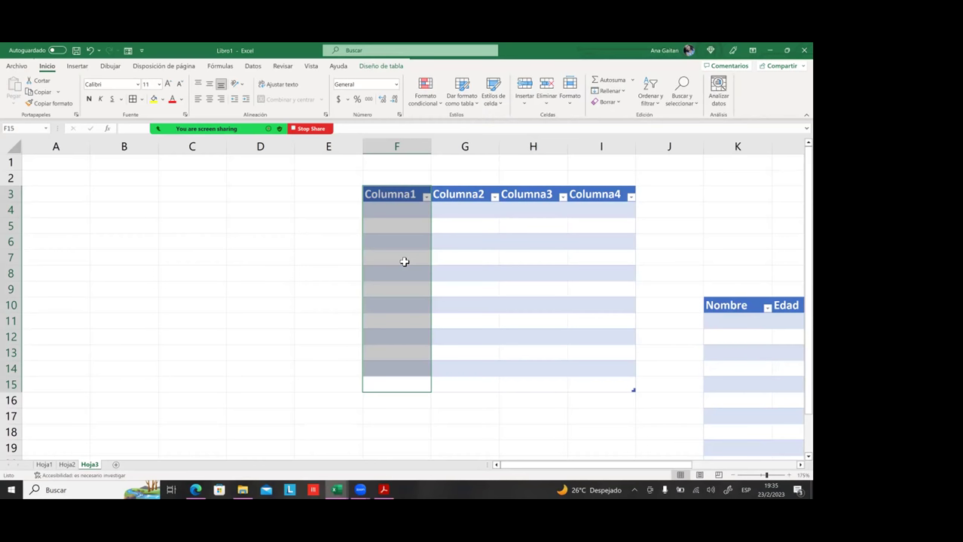
pyautogui.click(404, 274)
pyautogui.click(408, 381)
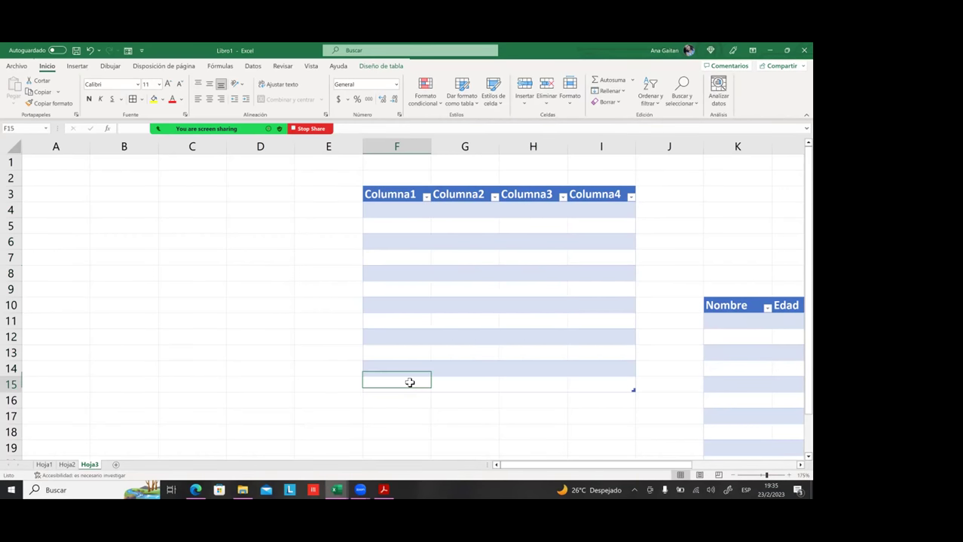
pyautogui.moveTo(409, 383); pyautogui.dragTo(403, 211)
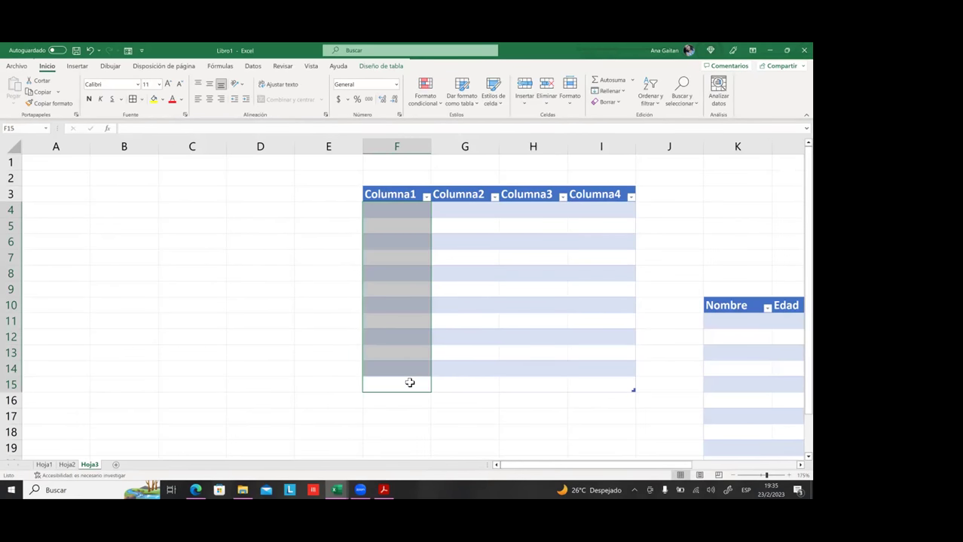
pyautogui.hotkey('shift', 'Up')
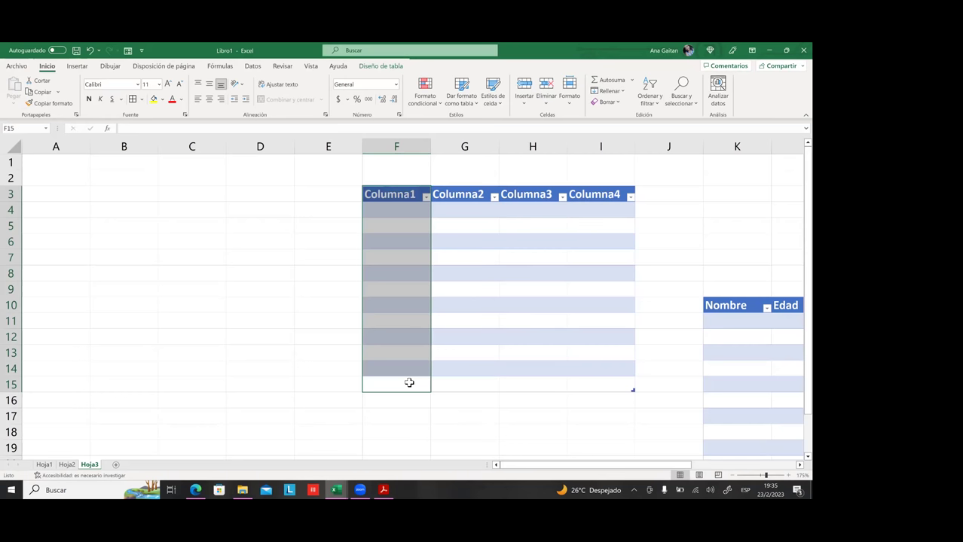
pyautogui.hotkey('ctrl', 'space')
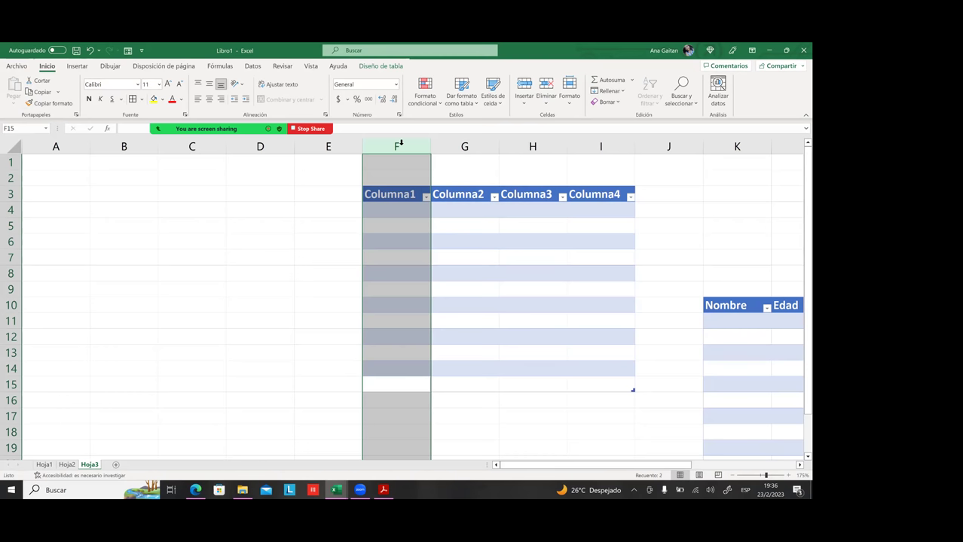
pyautogui.scroll(-20, 425, 160)
pyautogui.moveTo(807, 425); pyautogui.dragTo(807, 166)
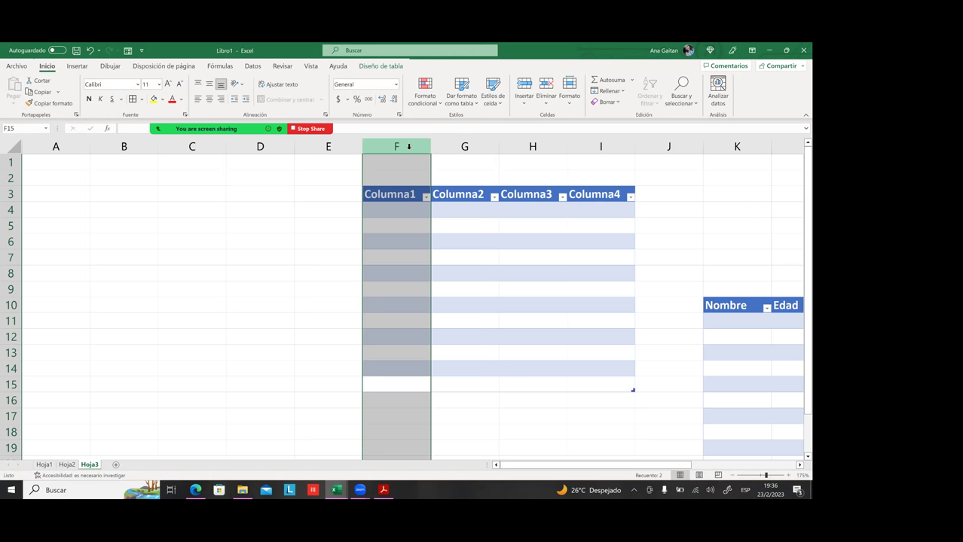
pyautogui.click(468, 254)
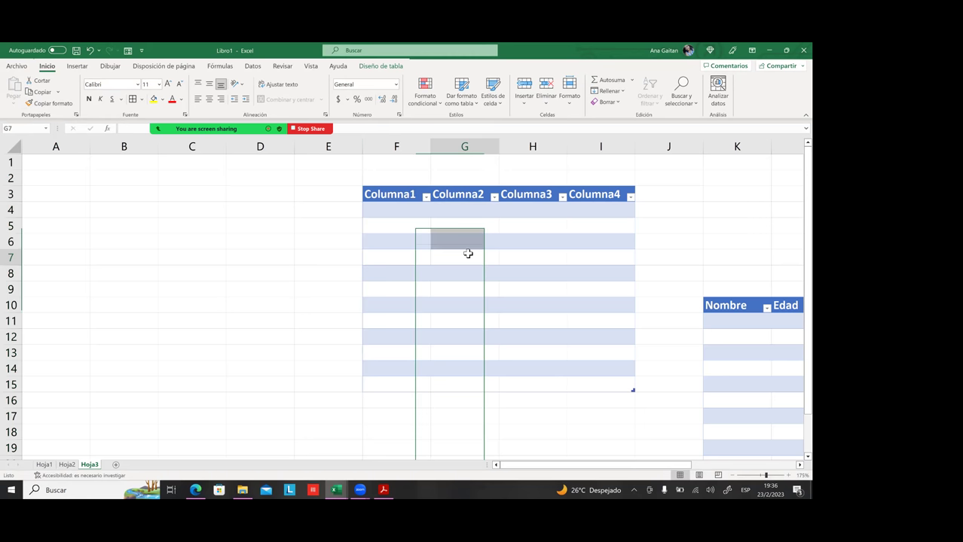
pyautogui.click(258, 199)
pyautogui.hotkey('ctrl', 'space')
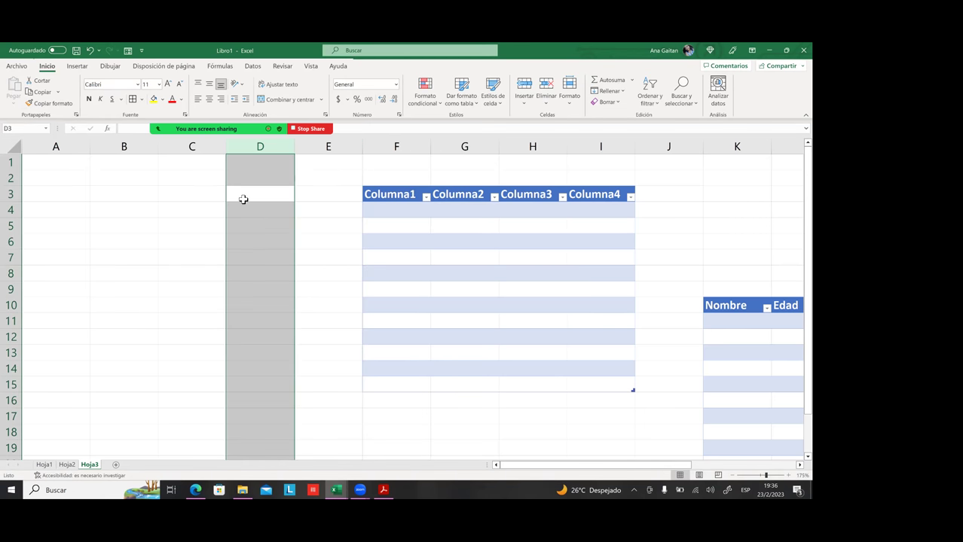
pyautogui.click(369, 243)
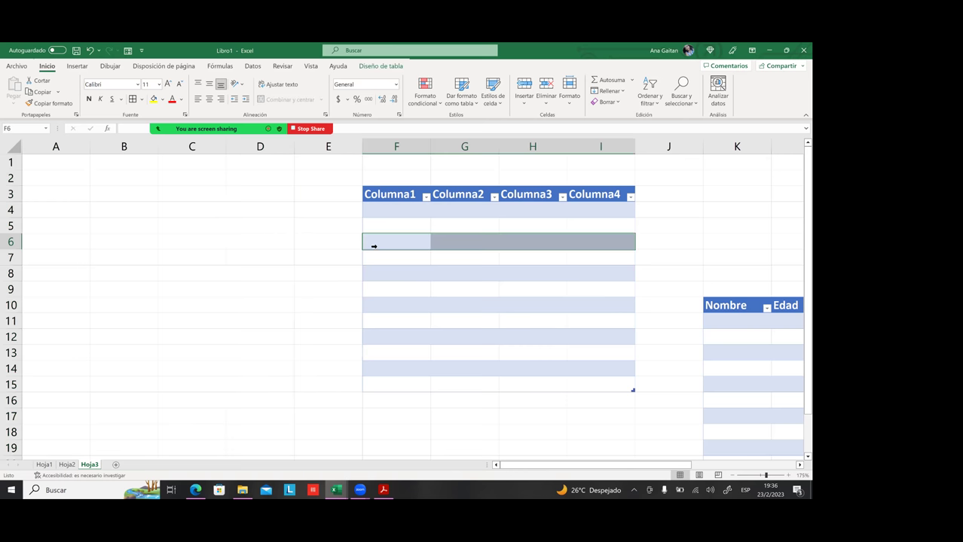
pyautogui.click(191, 195)
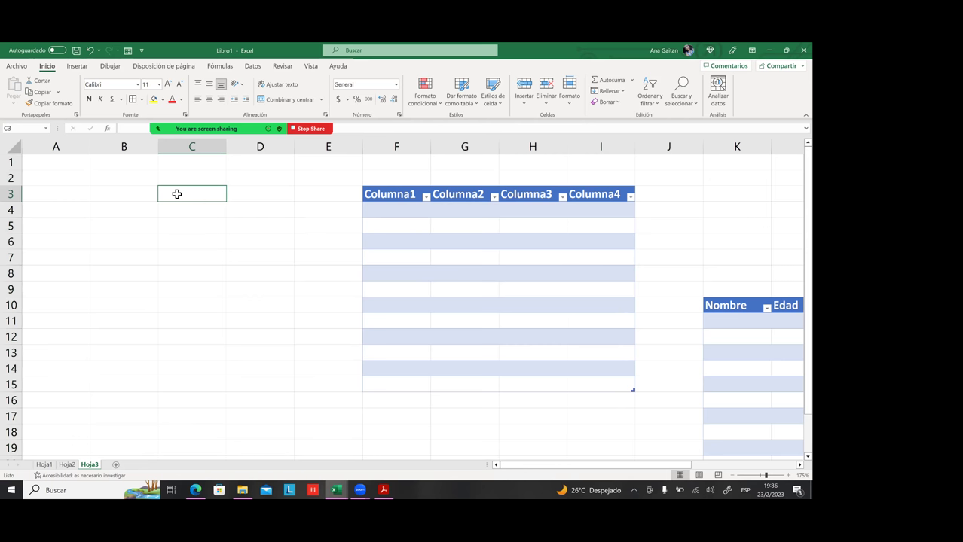
pyautogui.hotkey('ctrl', 'space')
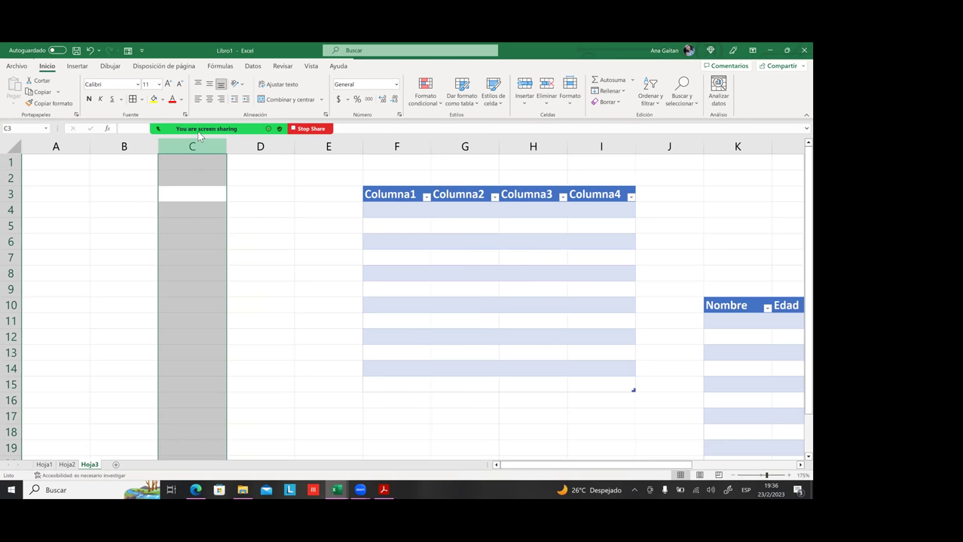
pyautogui.click(464, 317)
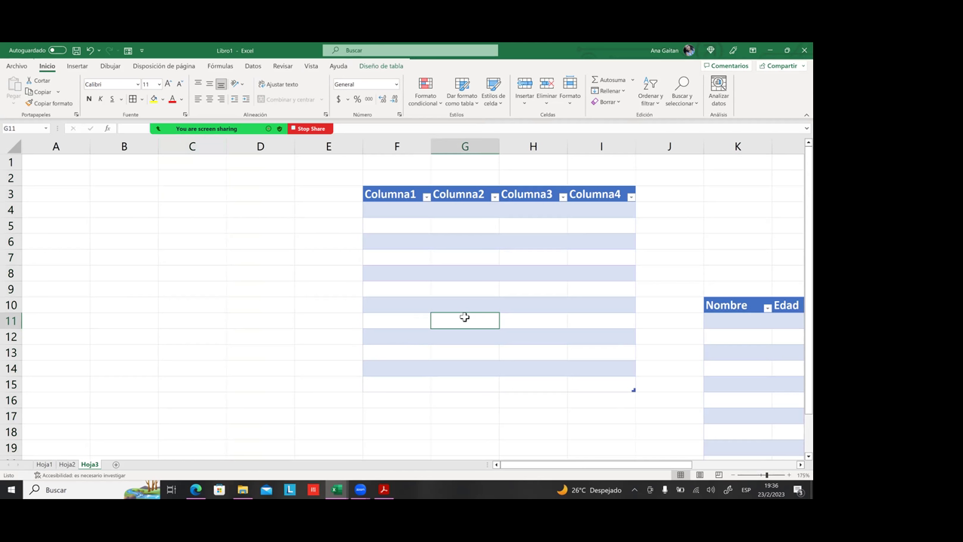
pyautogui.click(548, 290)
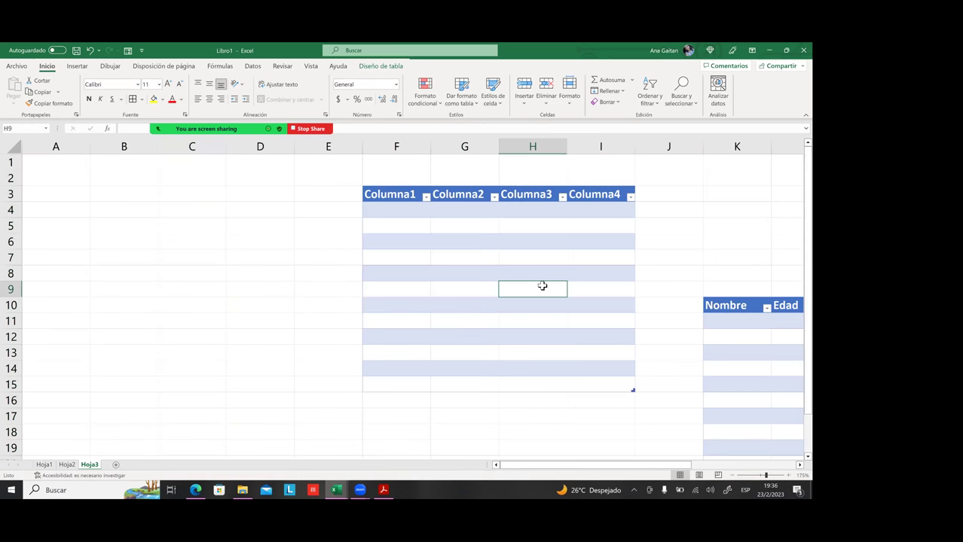
pyautogui.hotkey('ctrl', 'space')
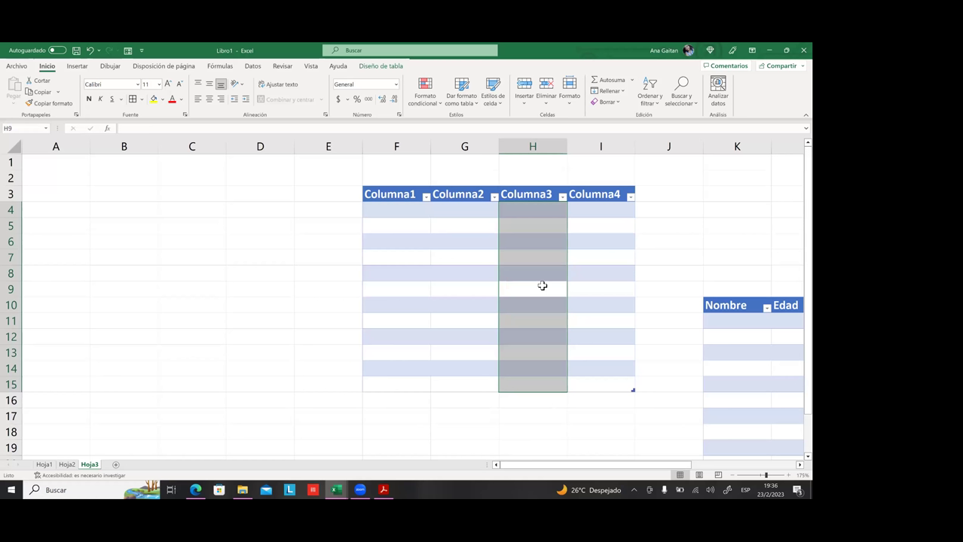
pyautogui.hotkey('ctrl', 'space')
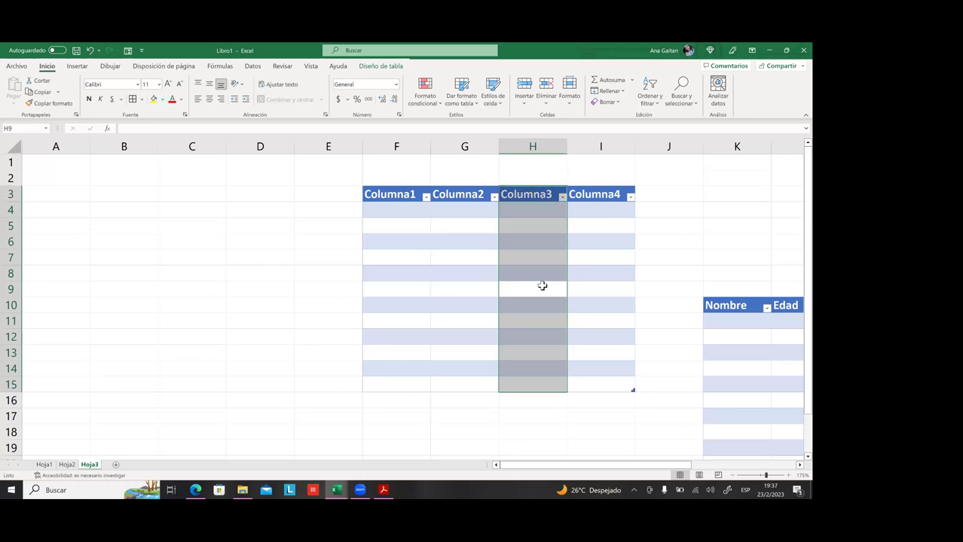
pyautogui.click(396, 289)
pyautogui.click(458, 242)
pyautogui.press('Tab')
pyautogui.click(464, 220)
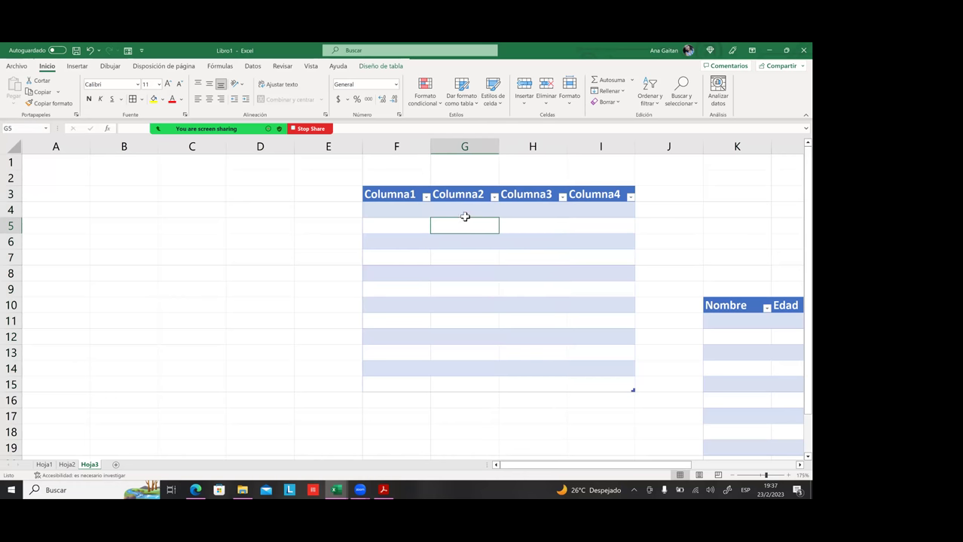
pyautogui.click(464, 216)
pyautogui.press('Return')
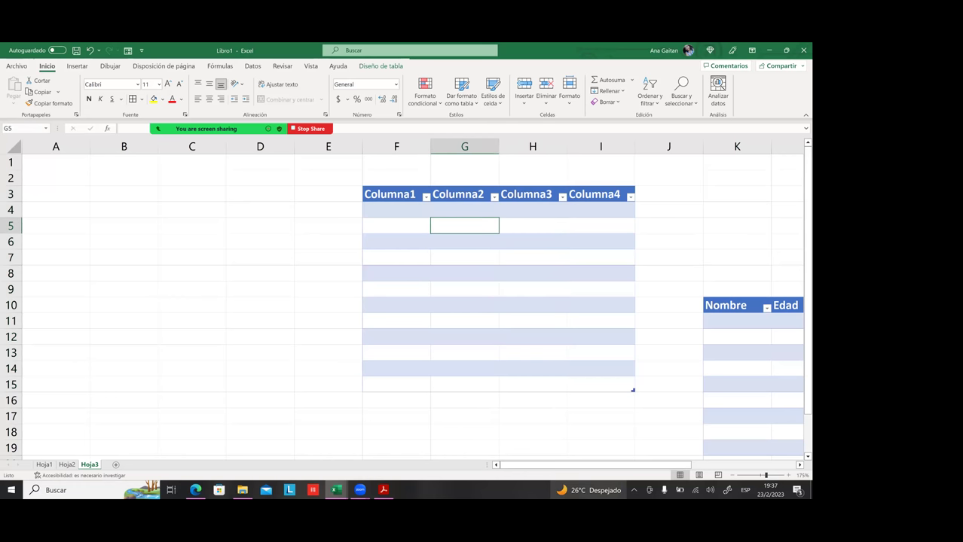
pyautogui.moveTo(538, 465); pyautogui.dragTo(549, 465)
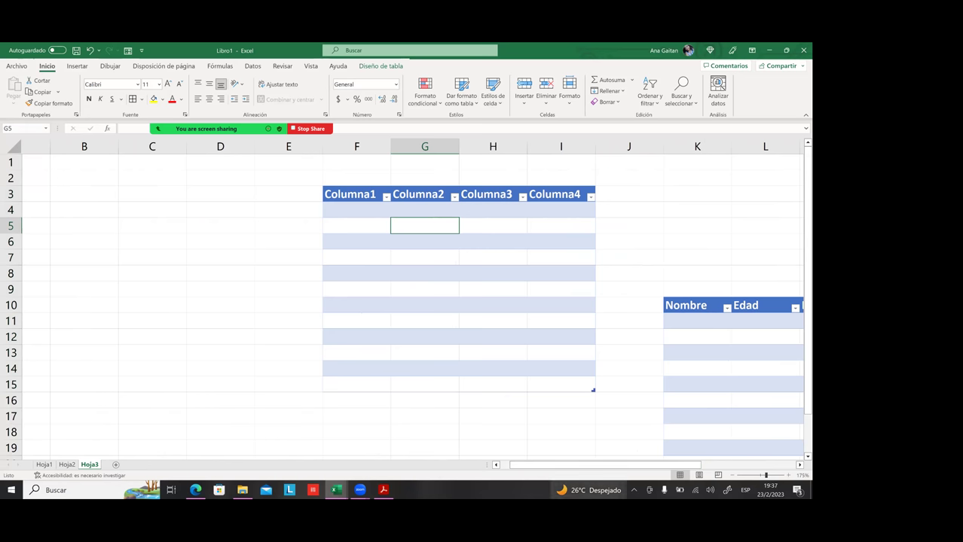
pyautogui.click(592, 490)
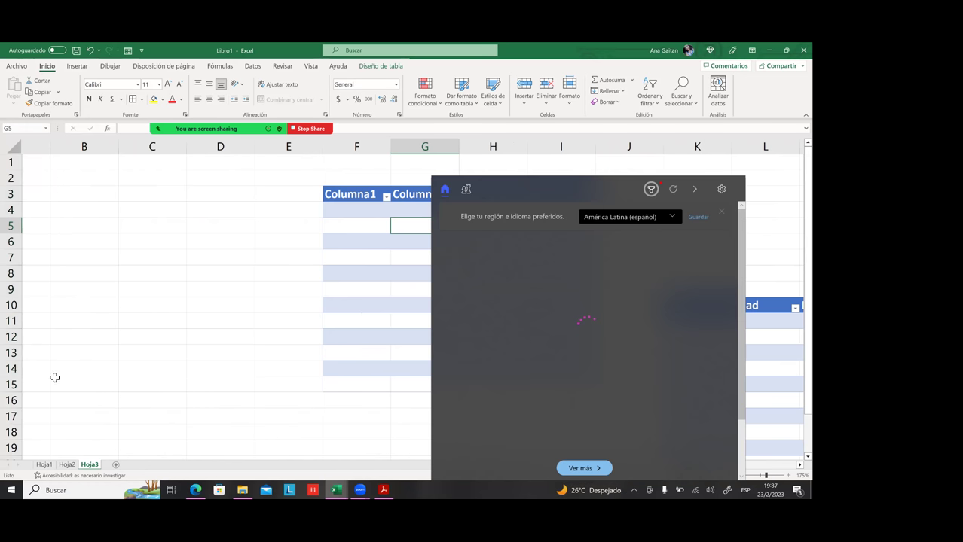
pyautogui.click(89, 352)
pyautogui.click(220, 317)
pyautogui.click(289, 243)
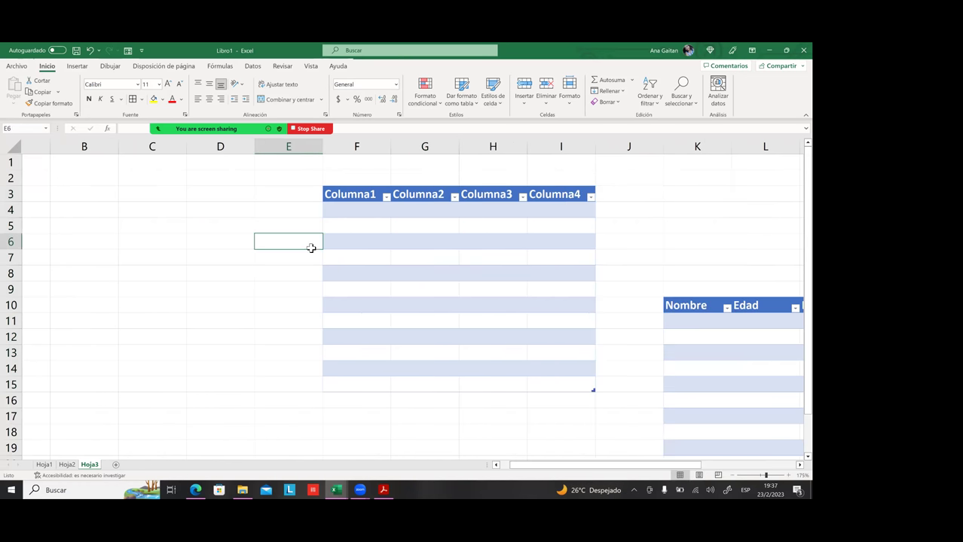
pyautogui.click(359, 201)
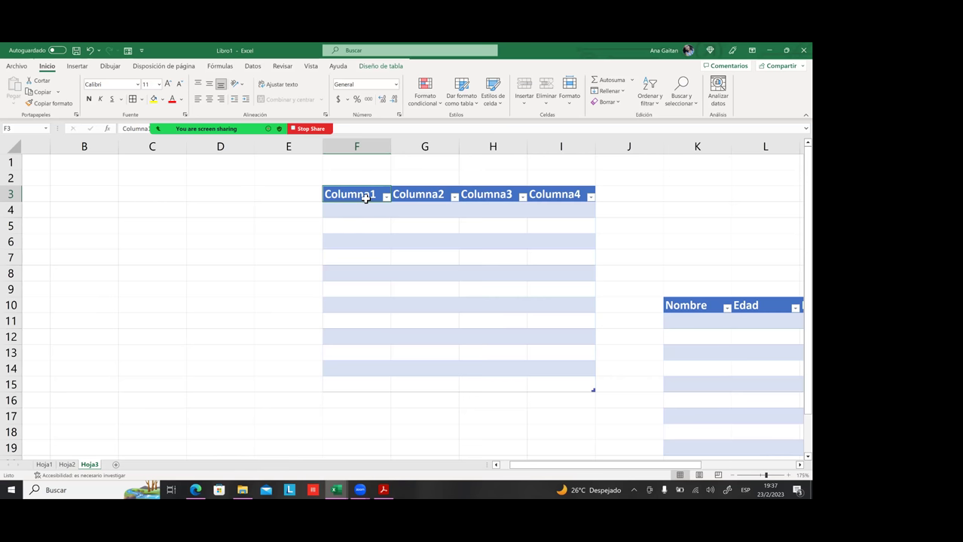
# - Rename header F3 to Vendedores and widen column F to fit it
pyautogui.write('Ve')
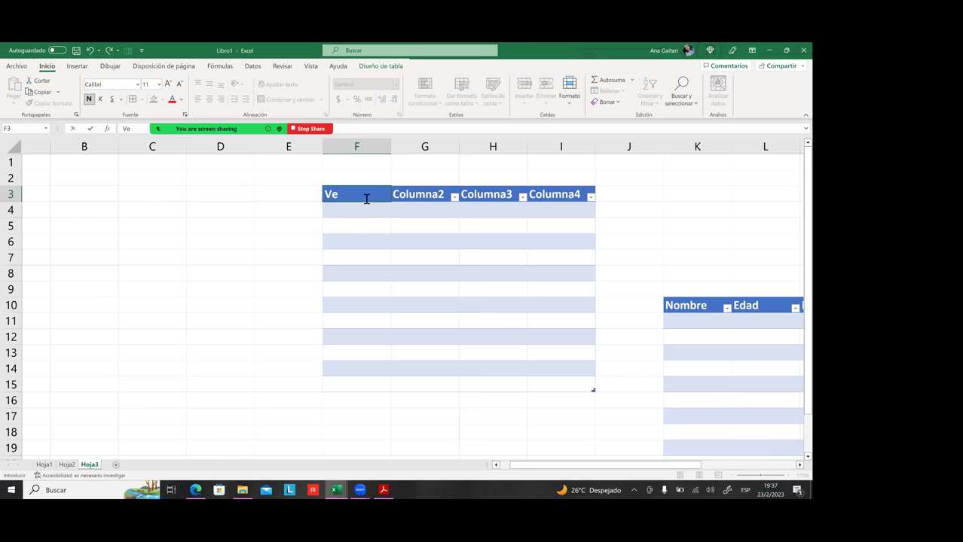
pyautogui.write('ndedores')
pyautogui.press('Tab')
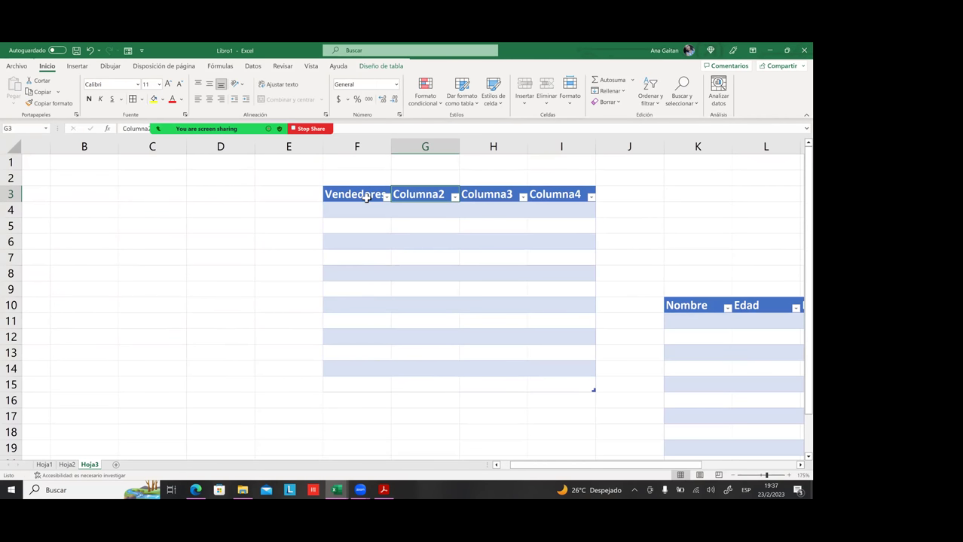
pyautogui.moveTo(391, 147); pyautogui.dragTo(420, 147)
pyautogui.click(373, 197)
pyautogui.click(362, 312)
pyautogui.moveTo(363, 196); pyautogui.dragTo(353, 377)
pyautogui.click(358, 288)
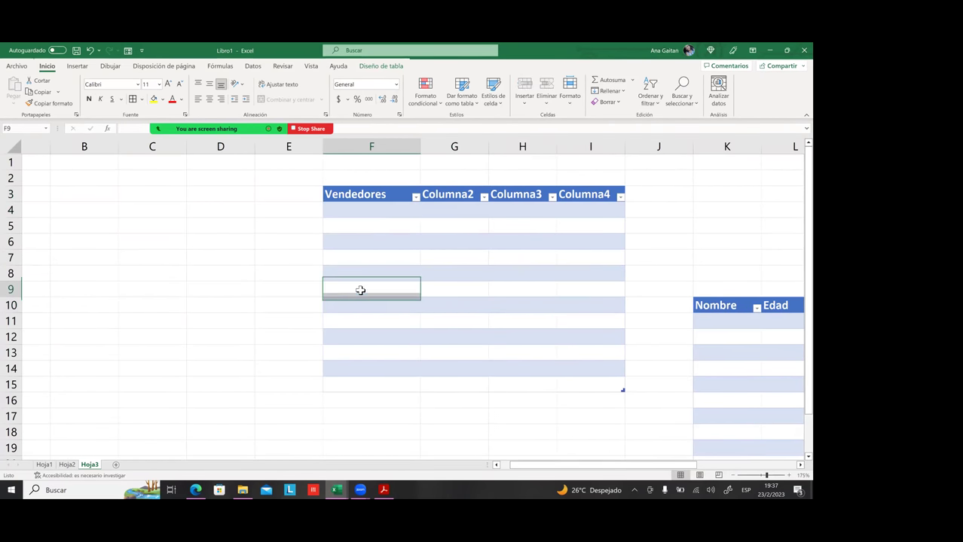
# - Retitle the G3 and H3 headers as Mes 1 and Mes 2
pyautogui.click(437, 196)
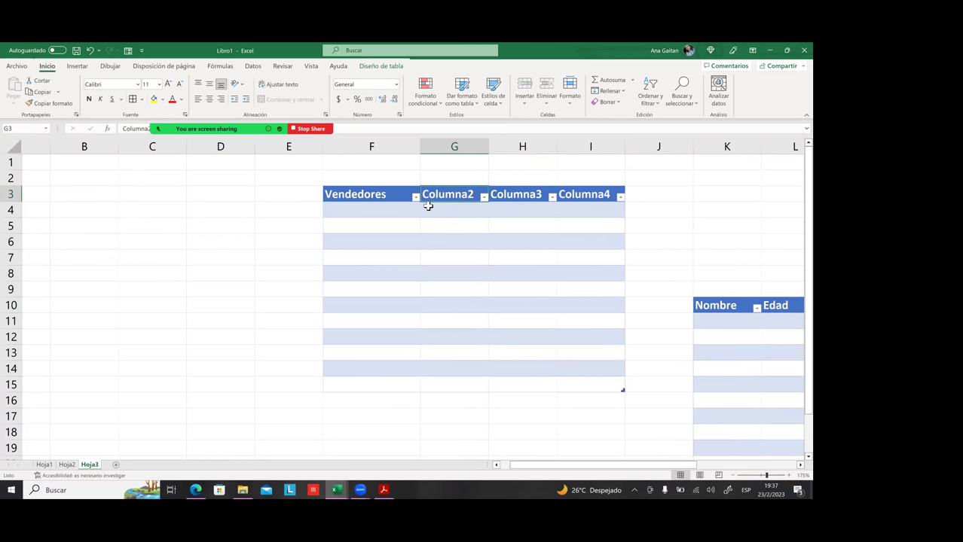
pyautogui.write('dres')
pyautogui.press('BackSpace')
pyautogui.press('BackSpace')
pyautogui.press('BackSpace')
pyautogui.press('BackSpace')
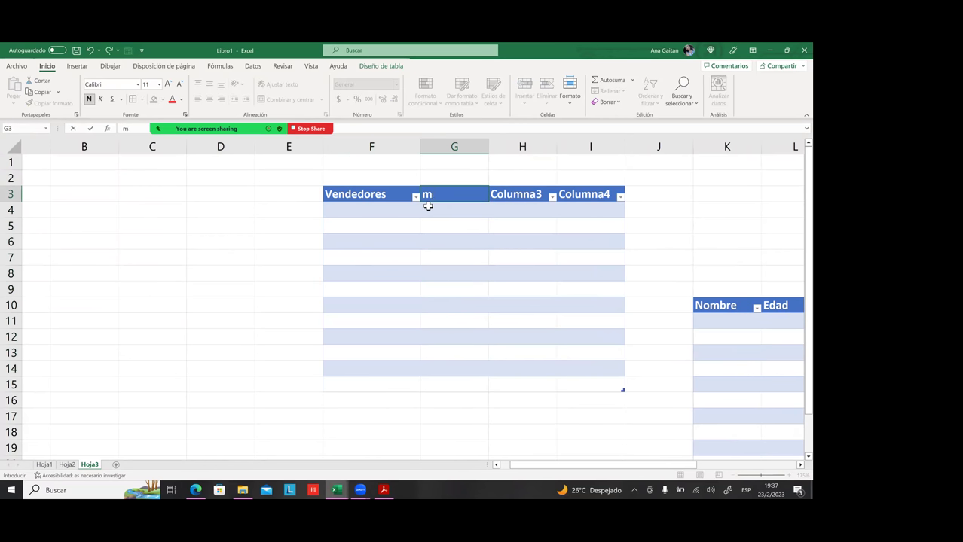
pyautogui.write('mes')
pyautogui.press('BackSpace')
pyautogui.press('BackSpace')
pyautogui.press('BackSpace')
pyautogui.press('Tab')
pyautogui.write('mes')
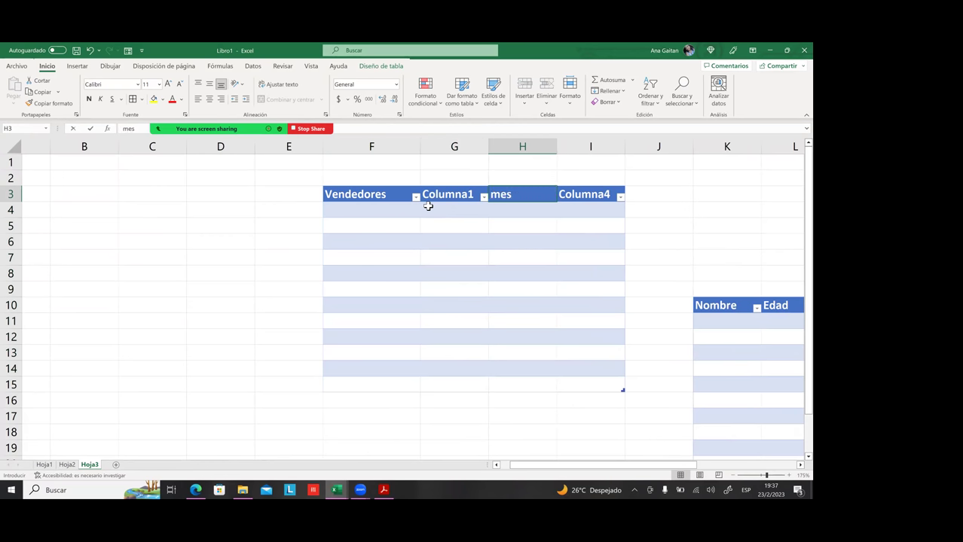
pyautogui.click(456, 195)
pyautogui.write('mes')
pyautogui.press('BackSpace')
pyautogui.press('BackSpace')
pyautogui.press('BackSpace')
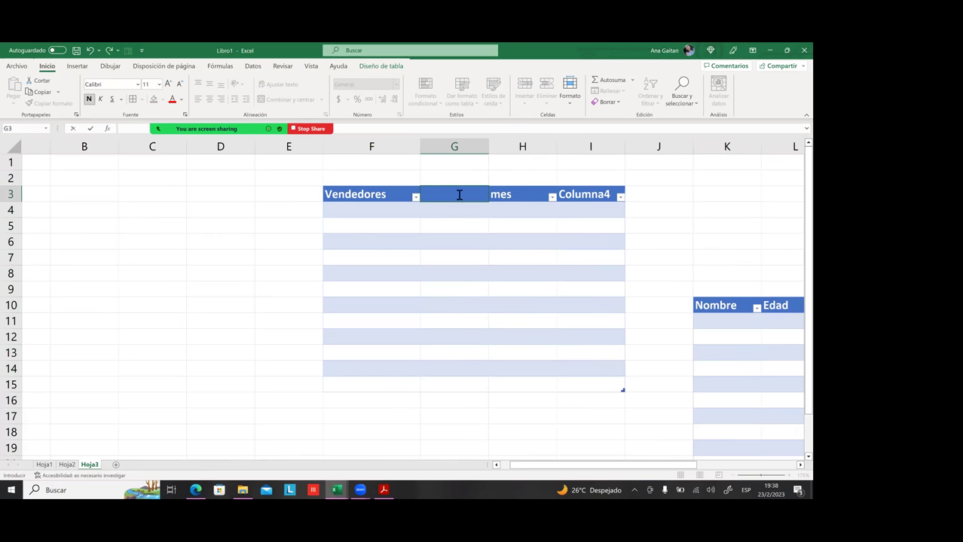
pyautogui.write('Mes 1')
pyautogui.click(516, 192)
pyautogui.click(517, 198)
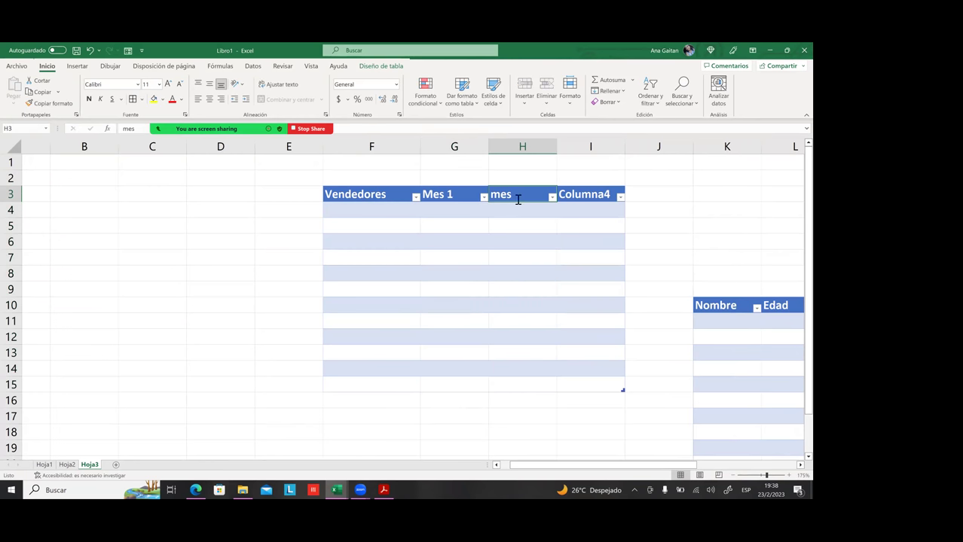
pyautogui.write('Mes')
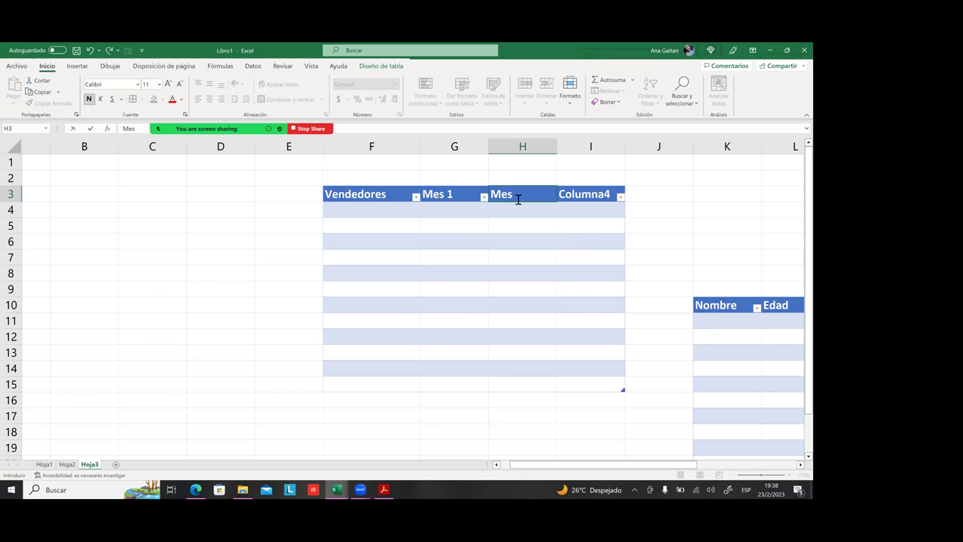
pyautogui.write(' 2')
pyautogui.press('Return')
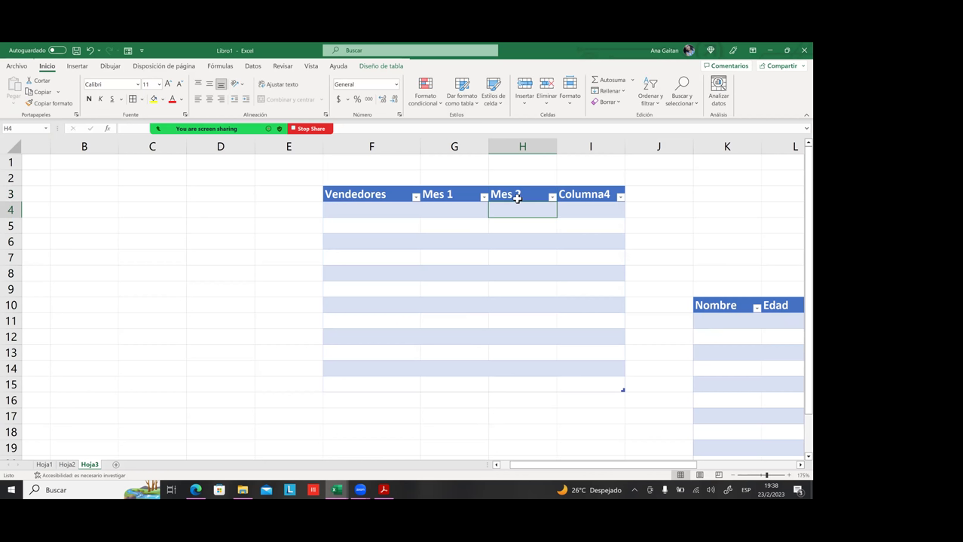
# - Enter Mes 12 in header I3, then edit it back down toward Mes
pyautogui.click(569, 199)
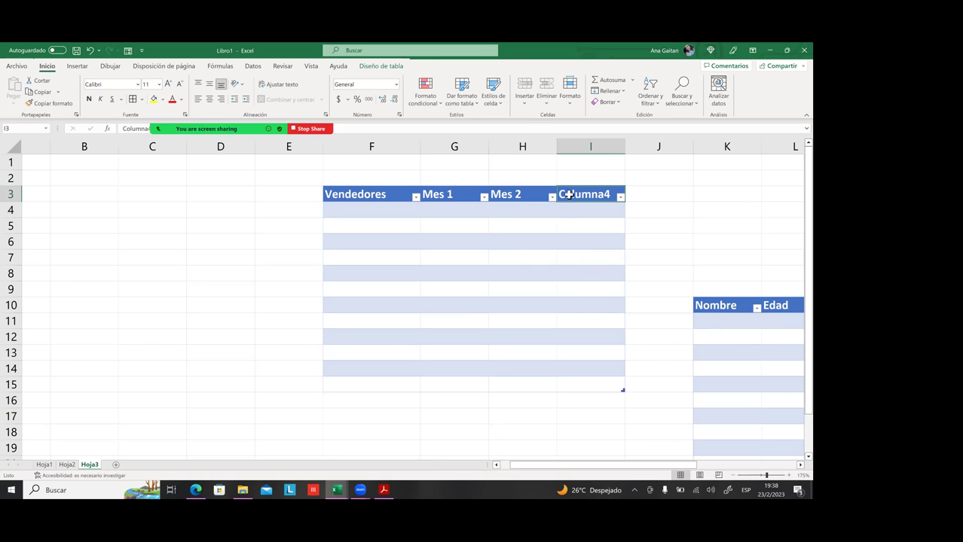
pyautogui.write('Mes')
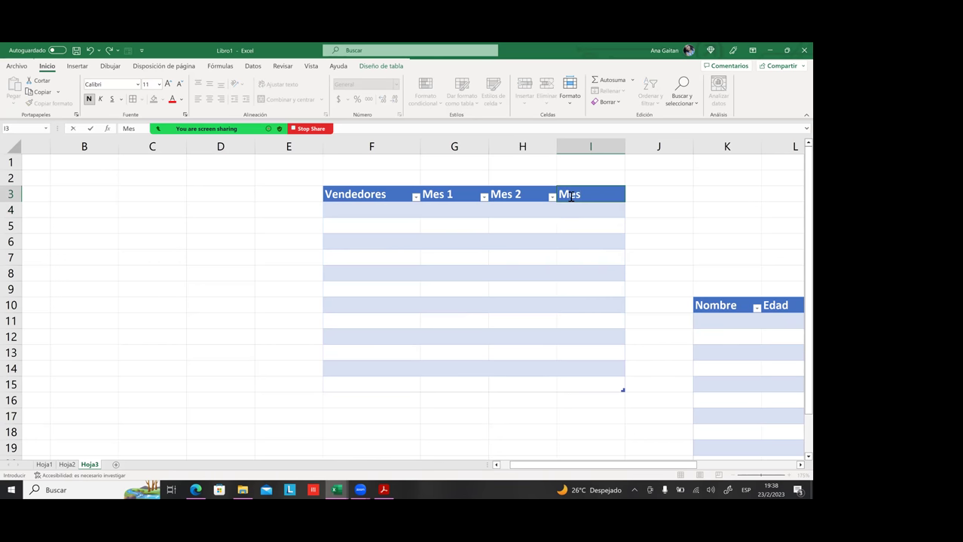
pyautogui.write(' 12')
pyautogui.hotkey('ctrl', 'Return')
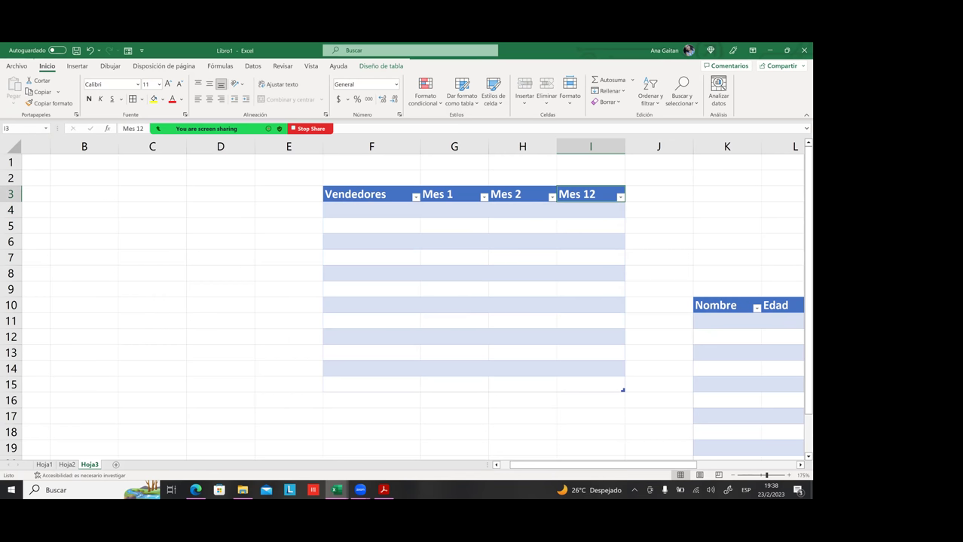
pyautogui.press('F2')
pyautogui.hotkey('shift', 'Left')
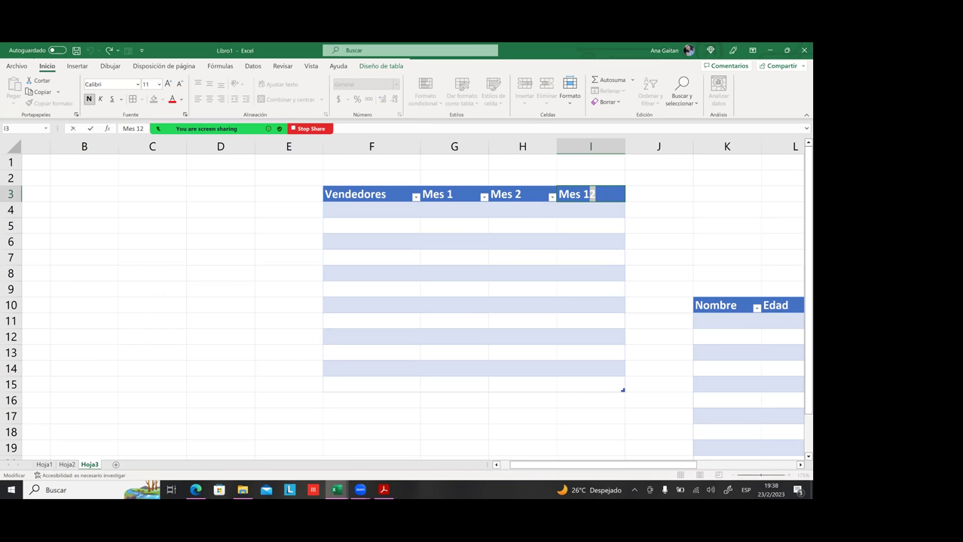
pyautogui.press('BackSpace')
pyautogui.press('BackSpace')
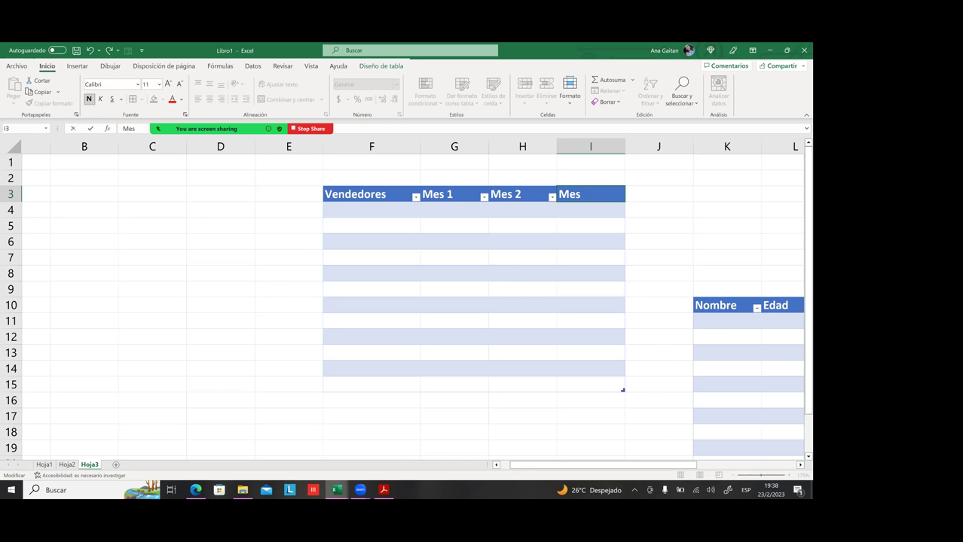
# - Finish the I3 header entry and retype the G3 header as Mes 1
pyautogui.write('1')
pyautogui.click(590, 226)
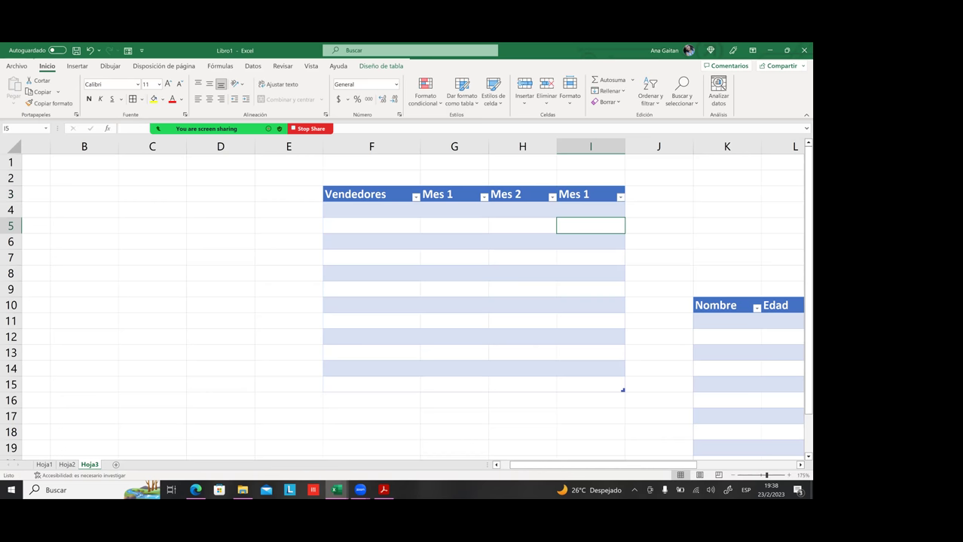
pyautogui.click(564, 205)
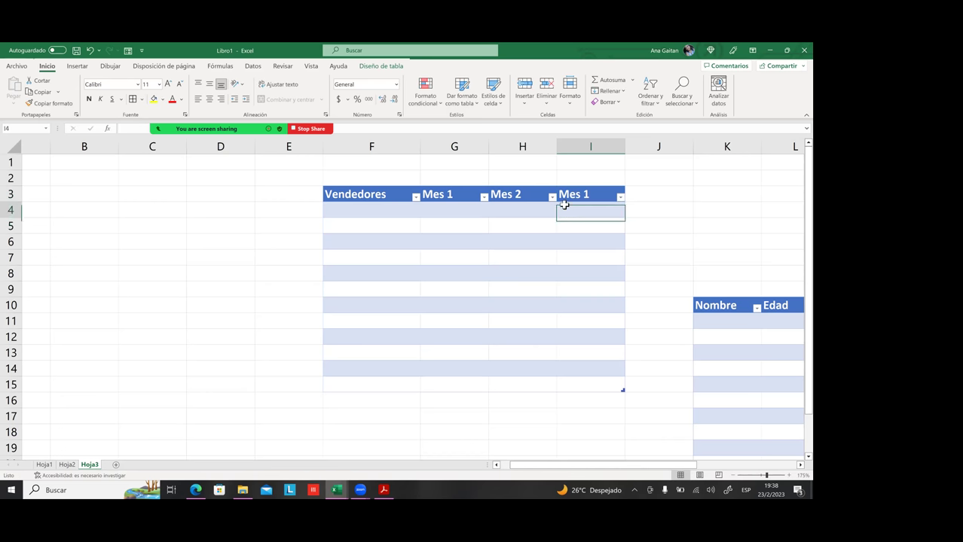
pyautogui.click(458, 193)
pyautogui.press('Return')
pyautogui.press('Return')
pyautogui.click(452, 195)
pyautogui.press('BackSpace')
pyautogui.write('Mes 1')
pyautogui.click(474, 224)
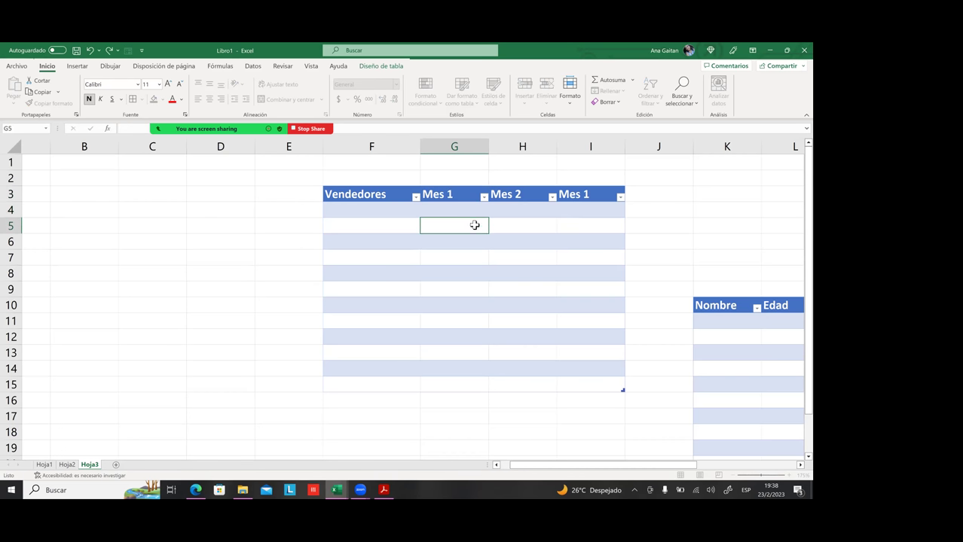
# - Enter Mes 12 as the I3 header, retyping it once to confirm
pyautogui.click(580, 210)
pyautogui.hotkey('ctrl', 'space')
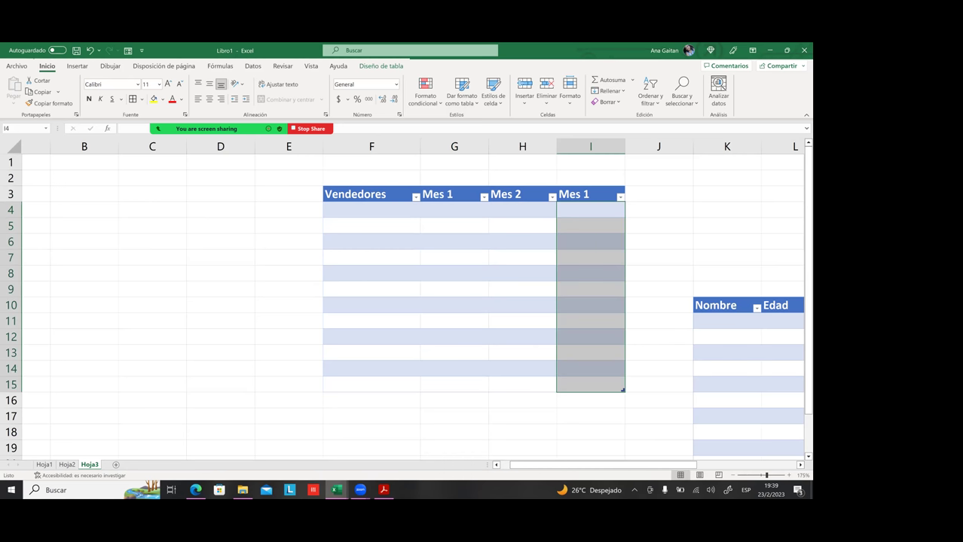
pyautogui.click(590, 194)
pyautogui.write('Mes 12')
pyautogui.press('Return')
pyautogui.click(590, 241)
pyautogui.click(590, 194)
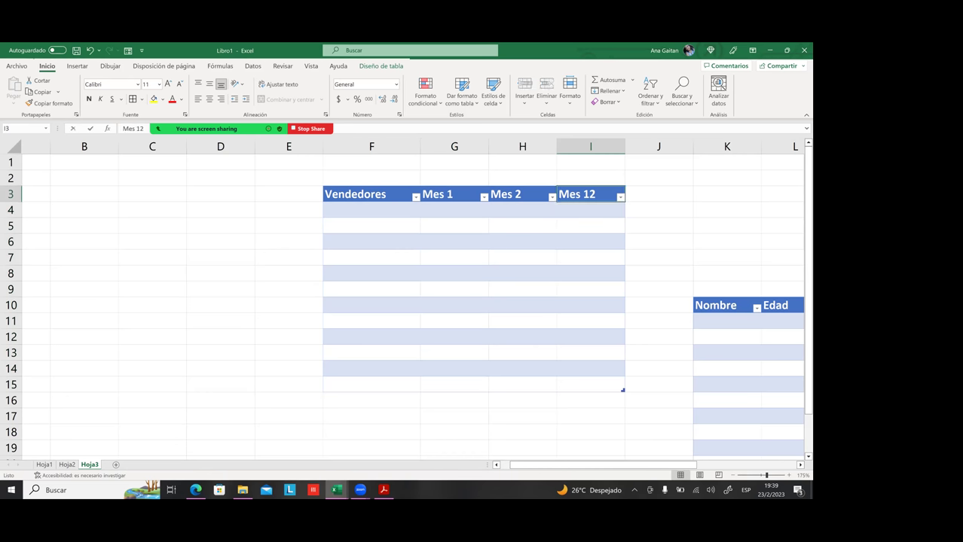
pyautogui.write('Mes 1')
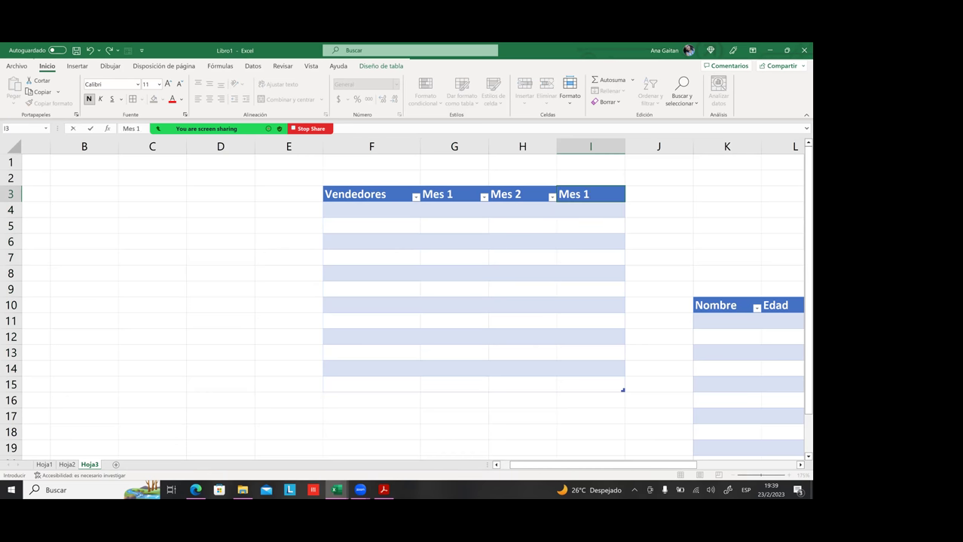
pyautogui.write('2')
pyautogui.press('Return')
pyautogui.click(590, 221)
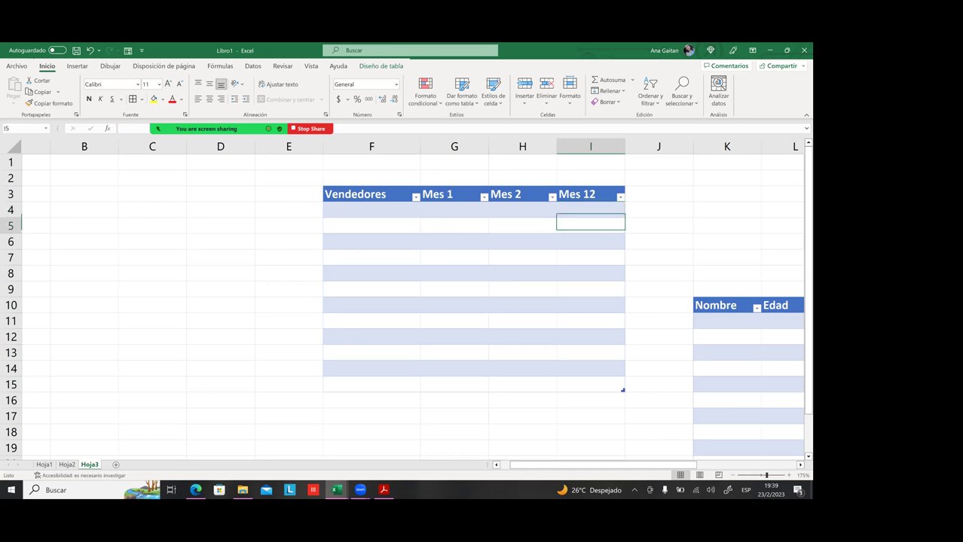
pyautogui.click(590, 209)
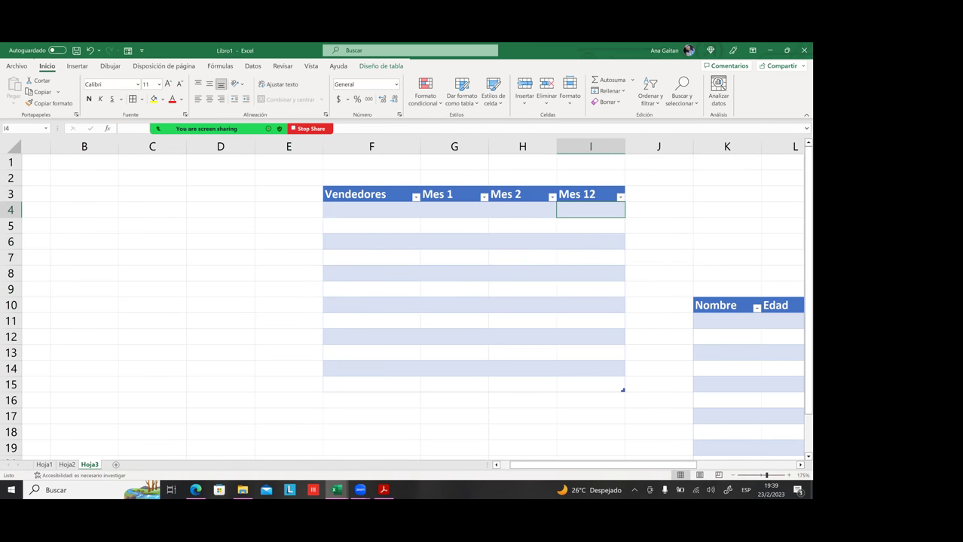
pyautogui.click(590, 195)
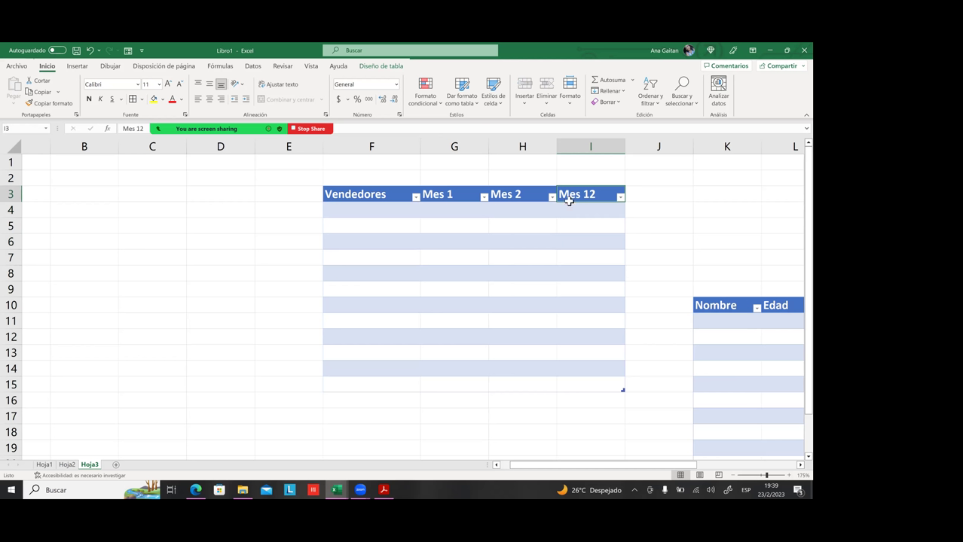
pyautogui.click(456, 224)
pyautogui.click(451, 199)
pyautogui.moveTo(379, 195); pyautogui.dragTo(591, 321)
pyautogui.click(590, 289)
pyautogui.click(440, 196)
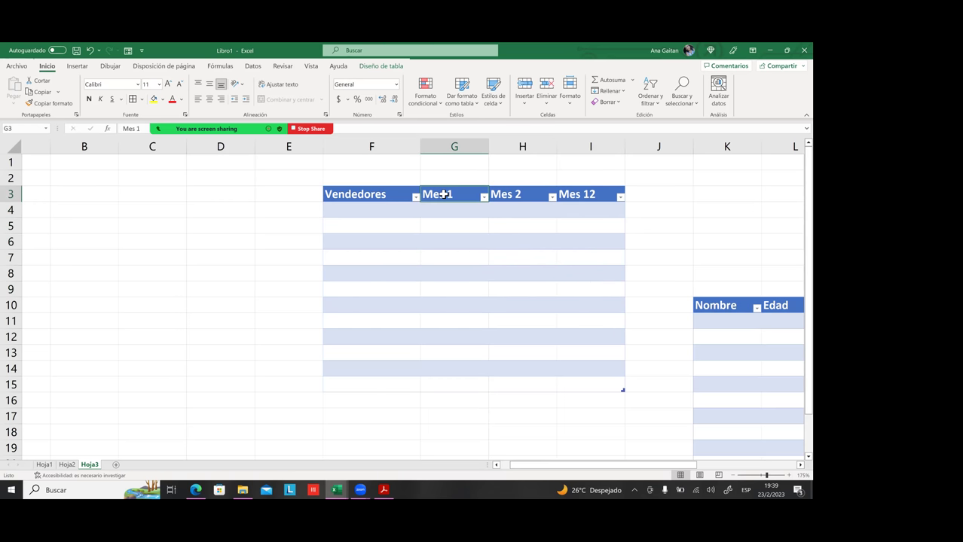
pyautogui.click(511, 197)
pyautogui.click(569, 199)
pyautogui.click(531, 196)
pyautogui.click(465, 196)
pyautogui.click(510, 196)
pyautogui.click(568, 198)
pyautogui.click(569, 215)
pyautogui.press('Up')
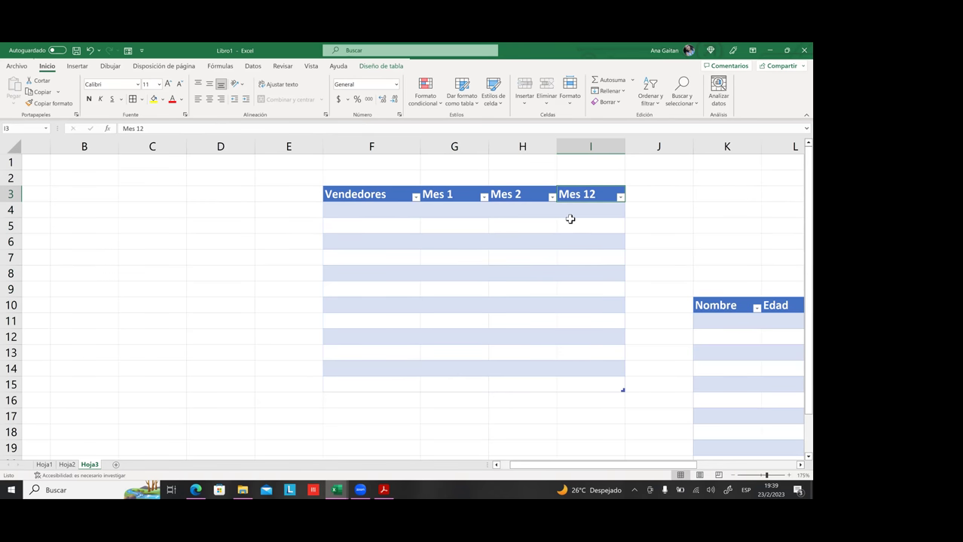
pyautogui.moveTo(451, 195); pyautogui.dragTo(429, 369)
pyautogui.click(448, 196)
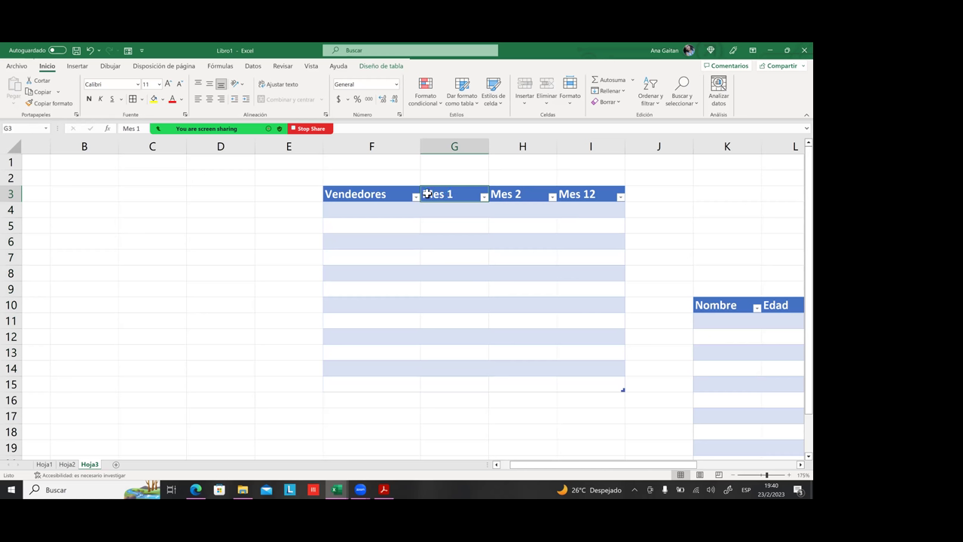
pyautogui.click(476, 237)
pyautogui.click(569, 197)
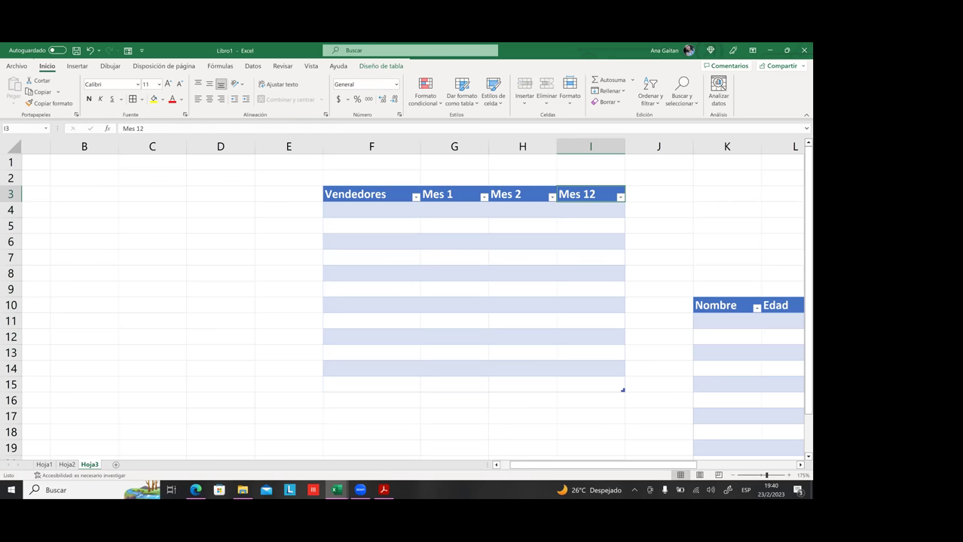
pyautogui.click(519, 197)
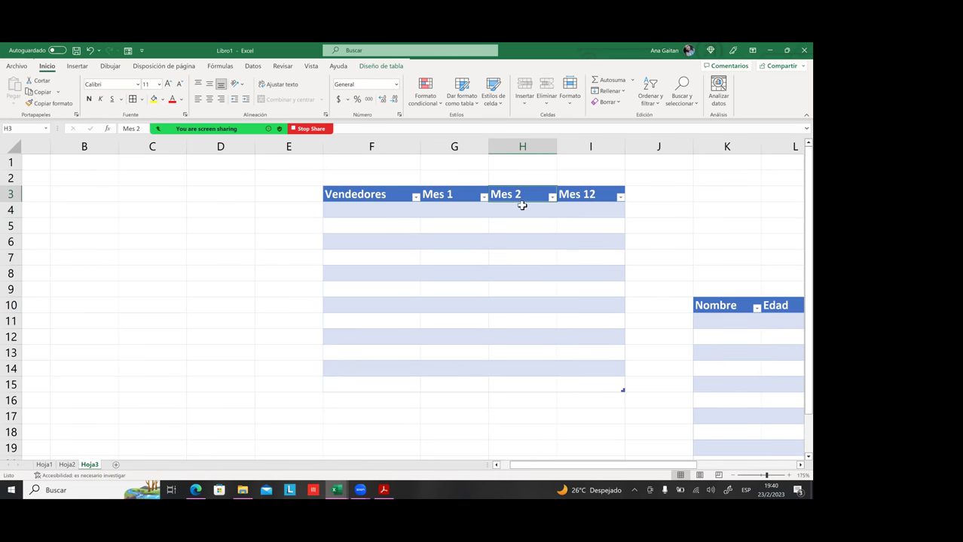
pyautogui.moveTo(426, 194); pyautogui.dragTo(560, 197)
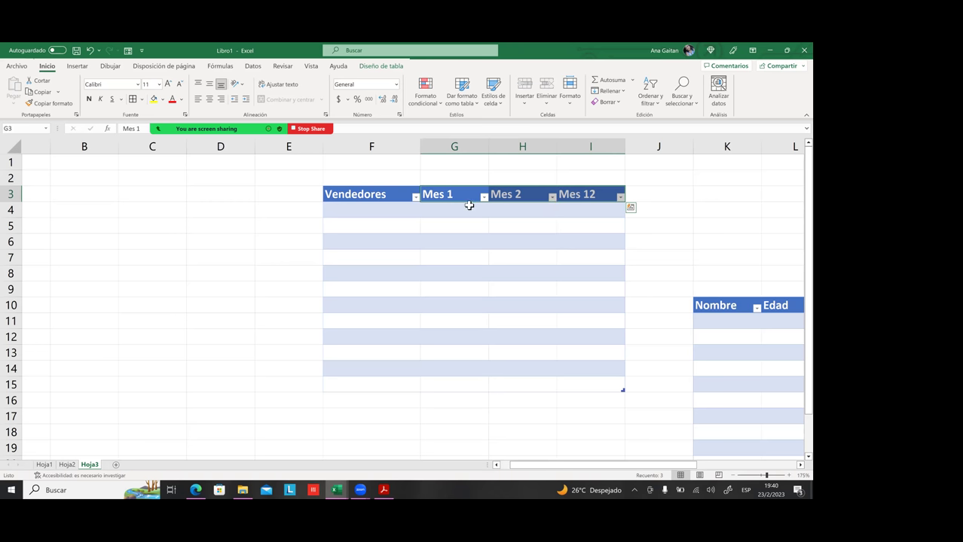
pyautogui.moveTo(447, 296); pyautogui.dragTo(438, 361)
pyautogui.click(442, 349)
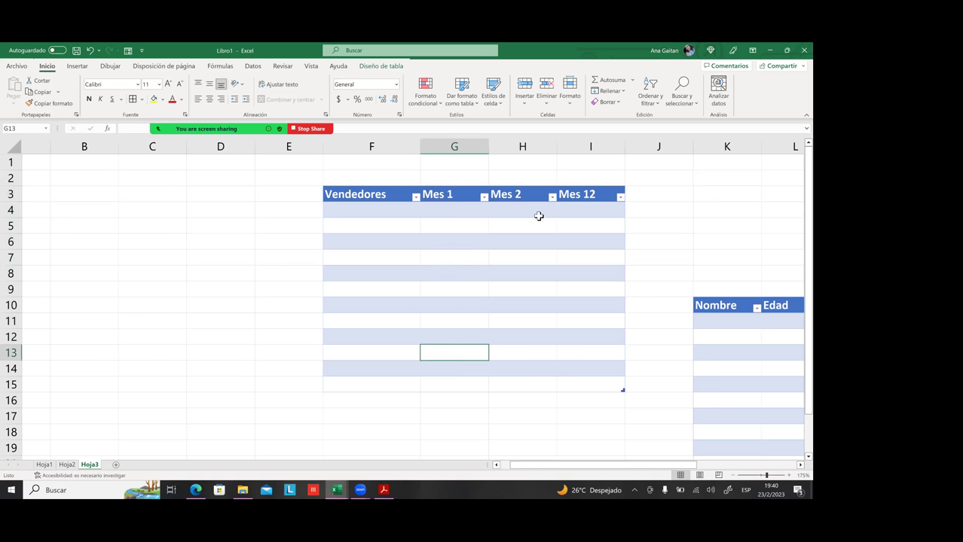
pyautogui.click(569, 197)
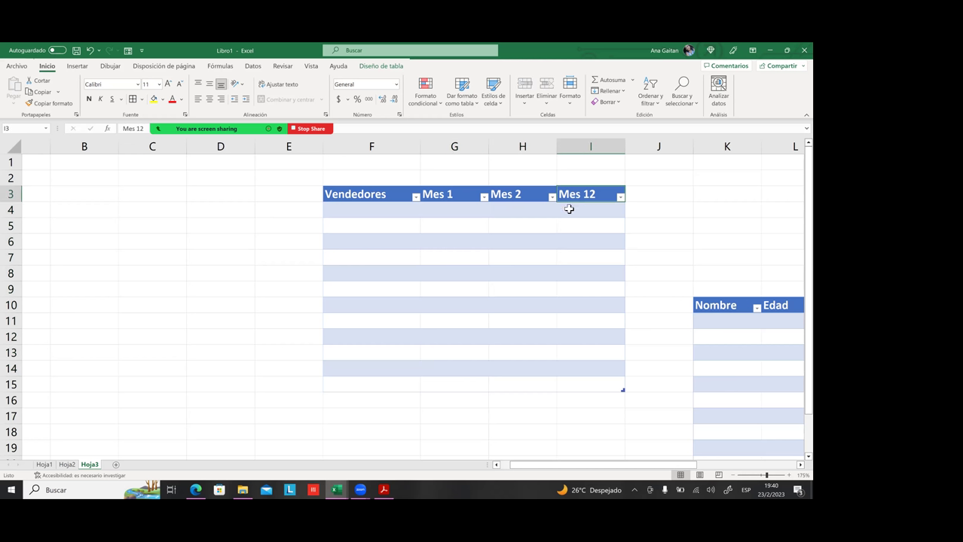
pyautogui.click(565, 197)
pyautogui.hotkey('ctrl', 'z')
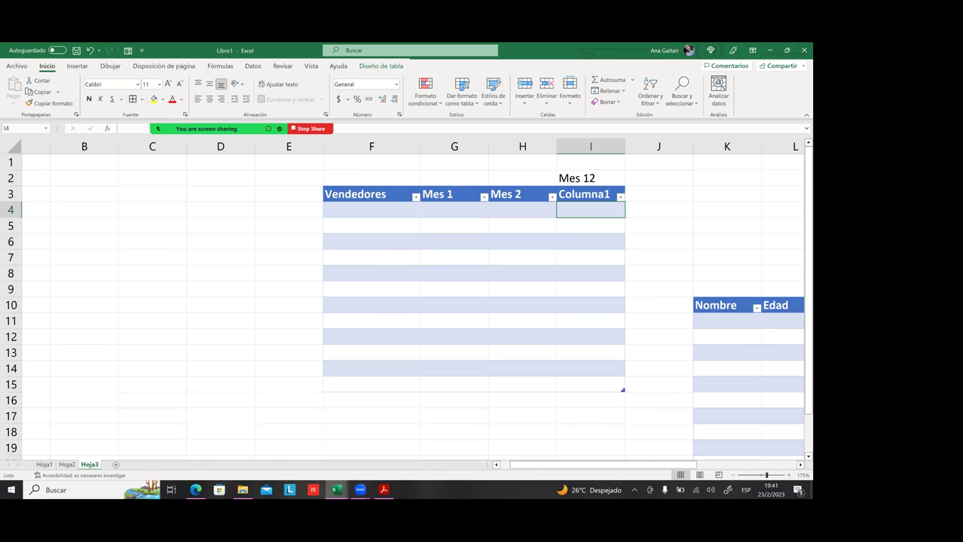
pyautogui.hotkey('ctrl', 'y')
pyautogui.click(590, 241)
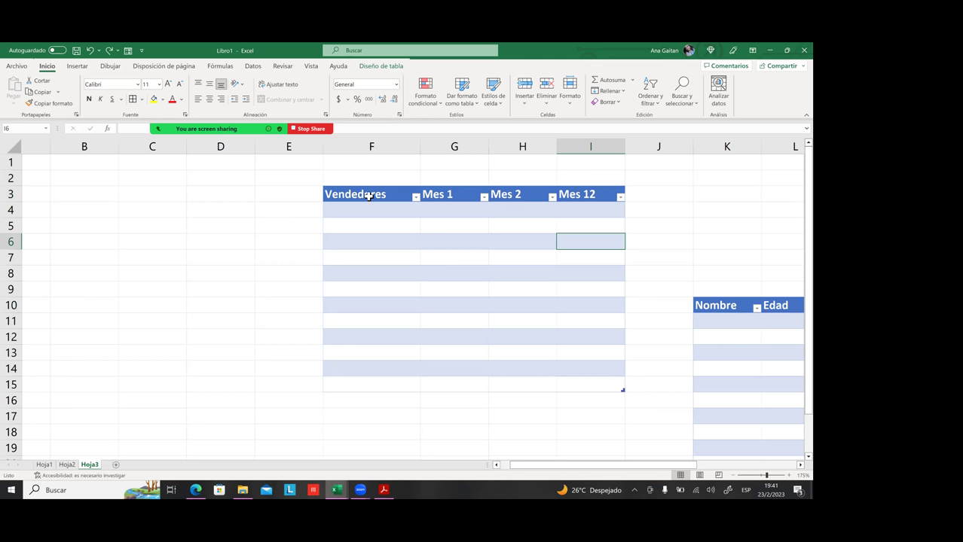
pyautogui.click(568, 195)
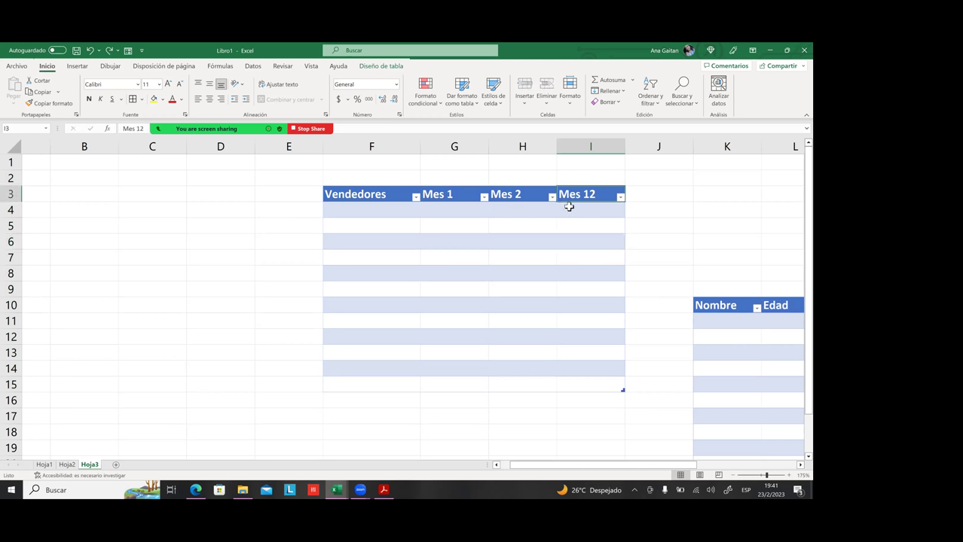
pyautogui.press('F2')
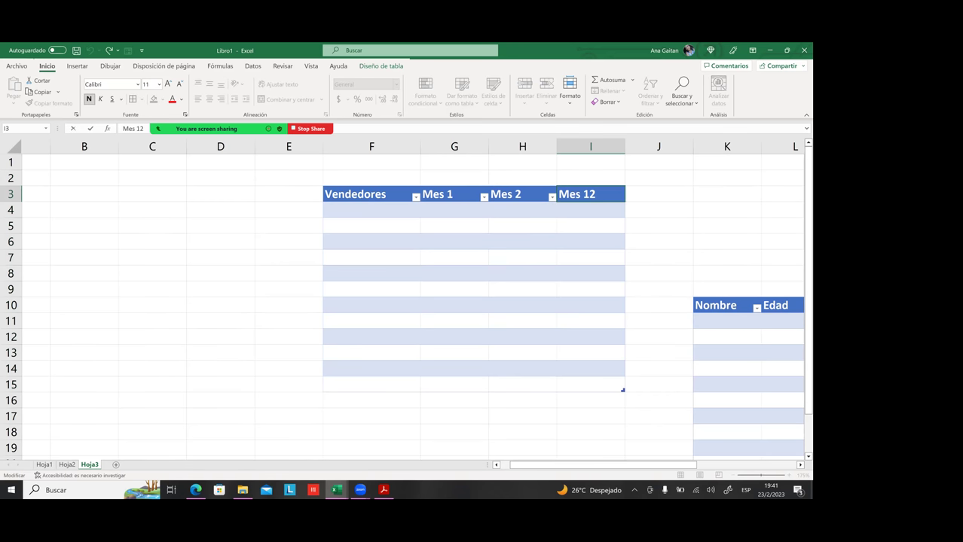
pyautogui.press('Return')
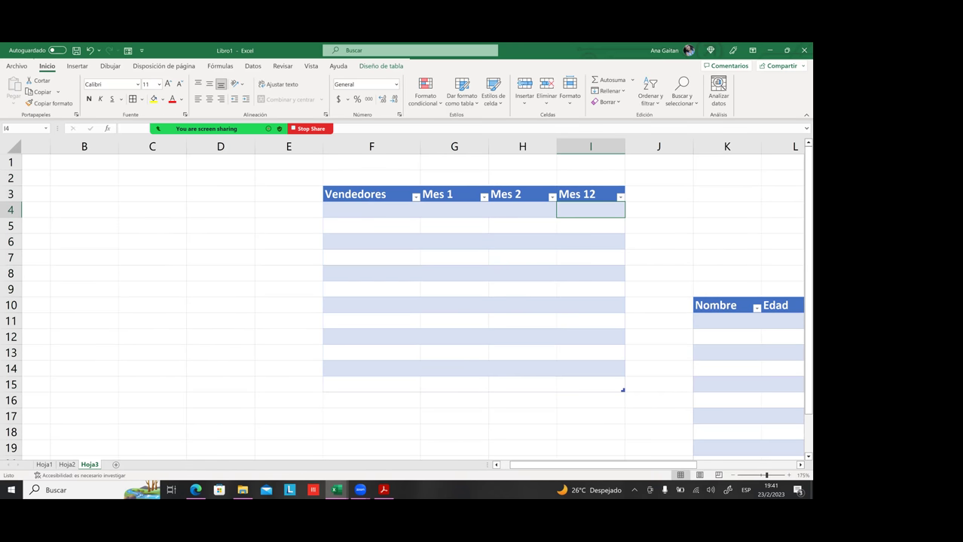
pyautogui.click(591, 194)
pyautogui.click(590, 257)
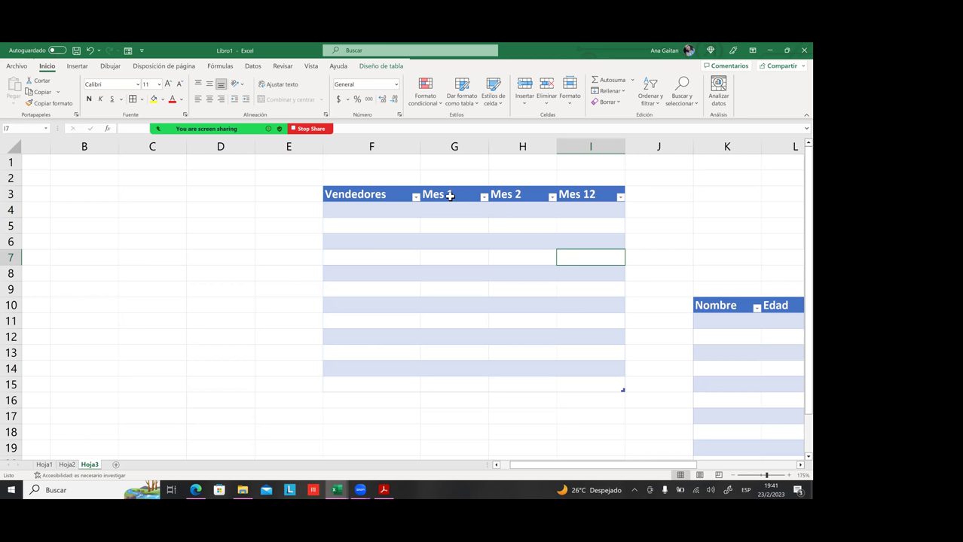
pyautogui.click(452, 214)
pyautogui.click(467, 194)
pyautogui.click(507, 224)
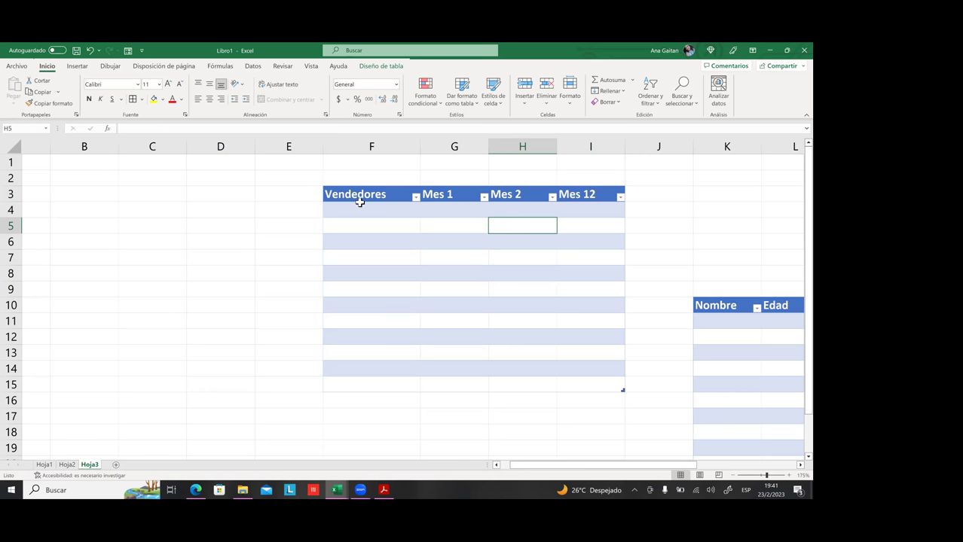
pyautogui.doubleClick(449, 194)
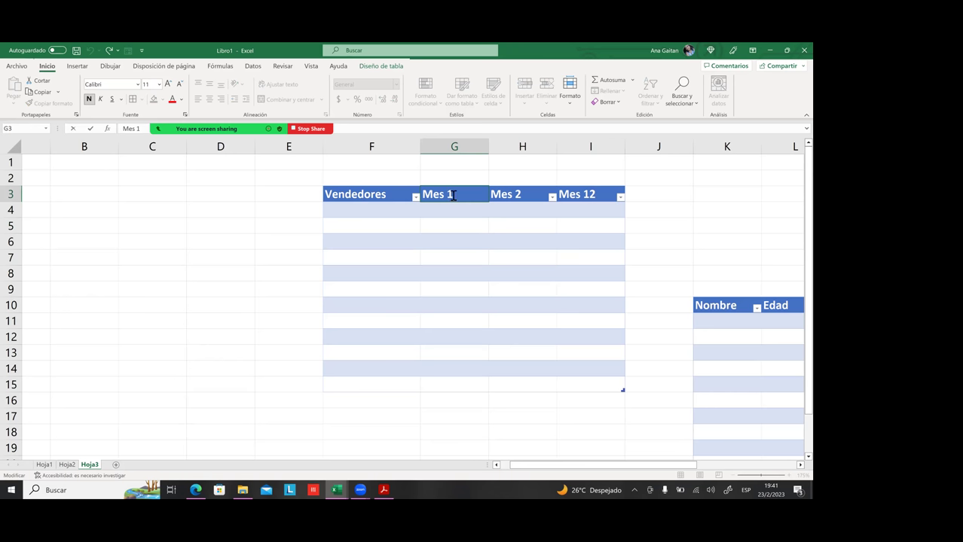
pyautogui.press('BackSpace')
pyautogui.click(476, 236)
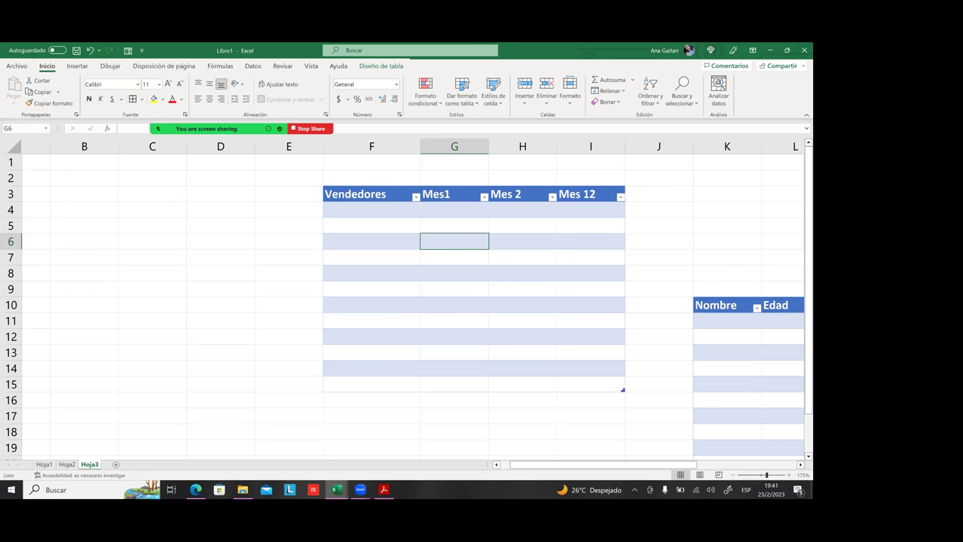
pyautogui.click(590, 193)
pyautogui.press('F2')
pyautogui.press('BackSpace')
pyautogui.press('BackSpace')
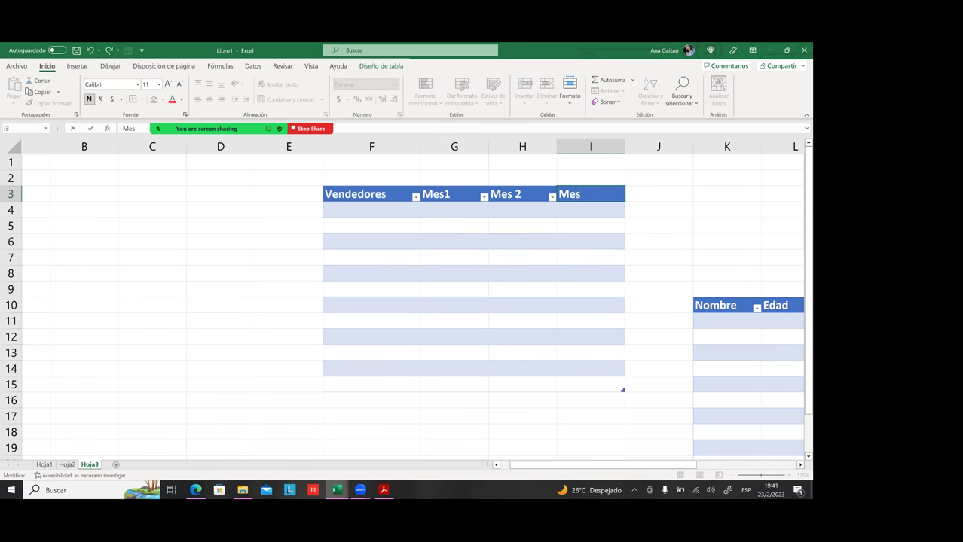
pyautogui.write('1')
pyautogui.click(546, 241)
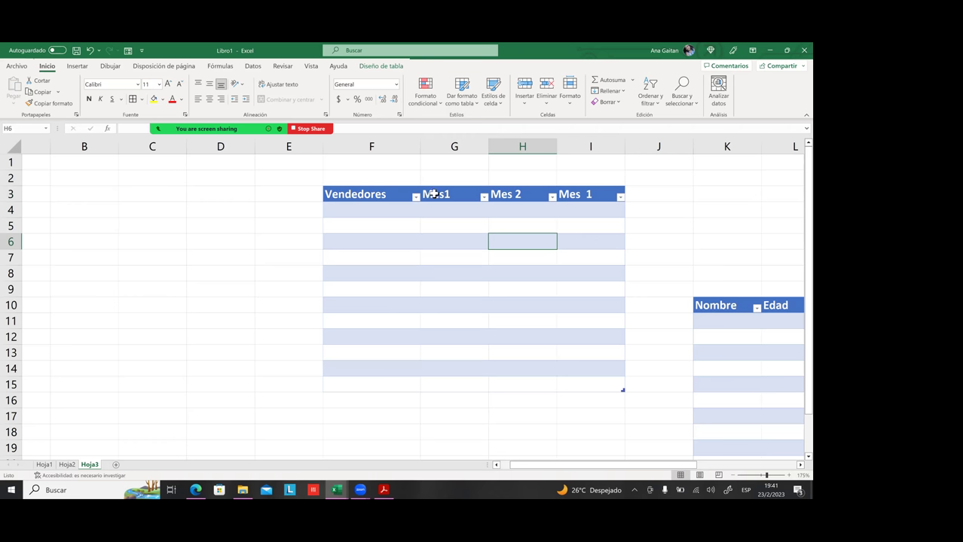
pyautogui.click(447, 205)
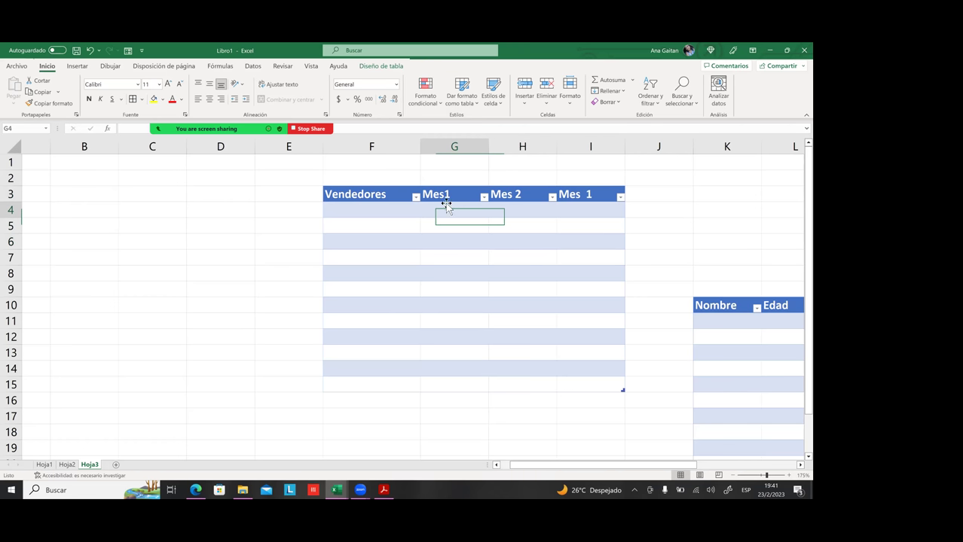
pyautogui.moveTo(444, 196); pyautogui.dragTo(436, 367)
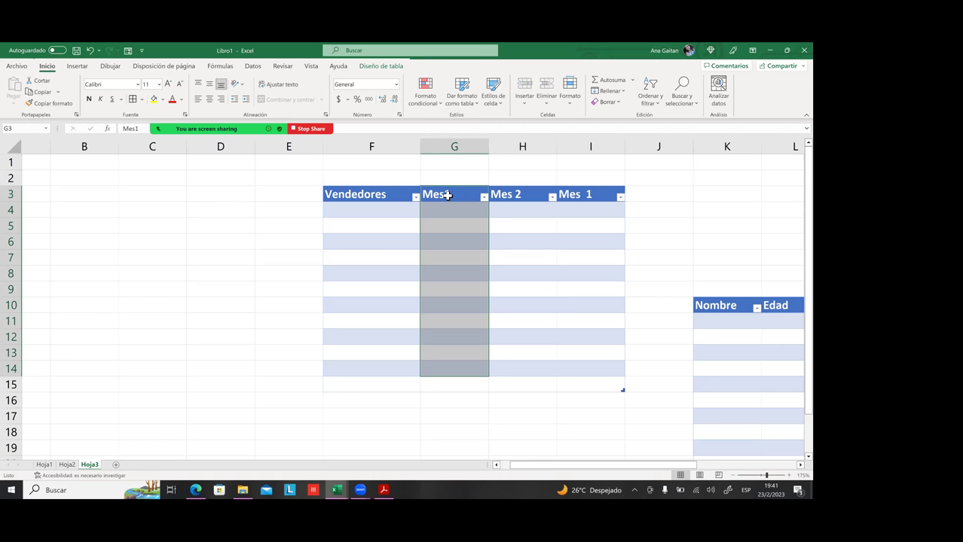
pyautogui.moveTo(566, 198); pyautogui.dragTo(569, 384)
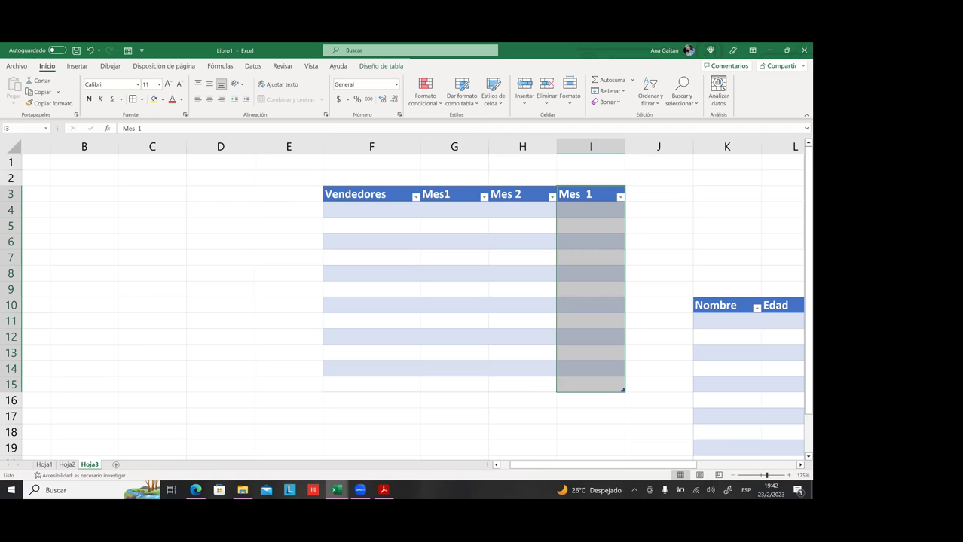
pyautogui.click(505, 302)
pyautogui.click(457, 198)
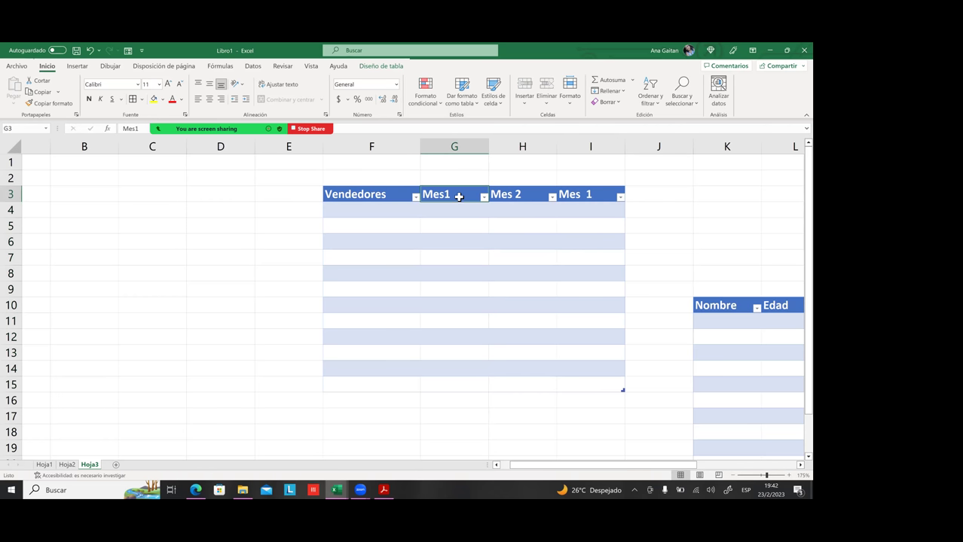
pyautogui.click(569, 196)
pyautogui.moveTo(461, 194); pyautogui.dragTo(569, 216)
pyautogui.click(568, 216)
pyautogui.click(437, 194)
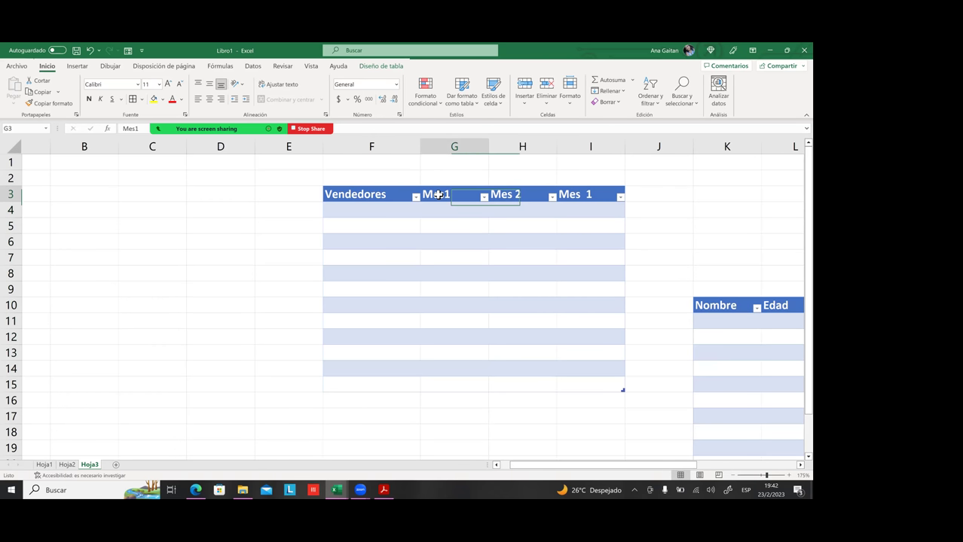
pyautogui.click(577, 194)
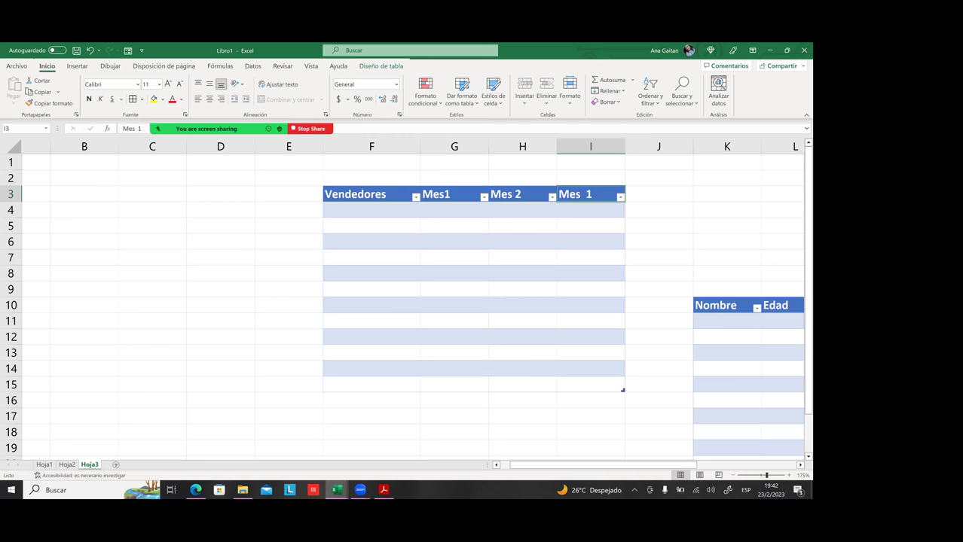
pyautogui.moveTo(590, 210); pyautogui.dragTo(590, 369)
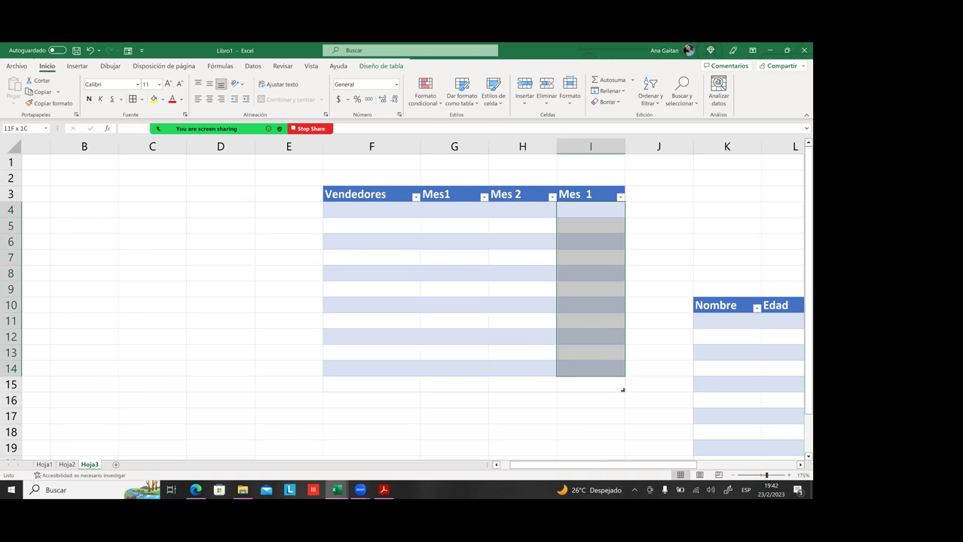
pyautogui.click(659, 241)
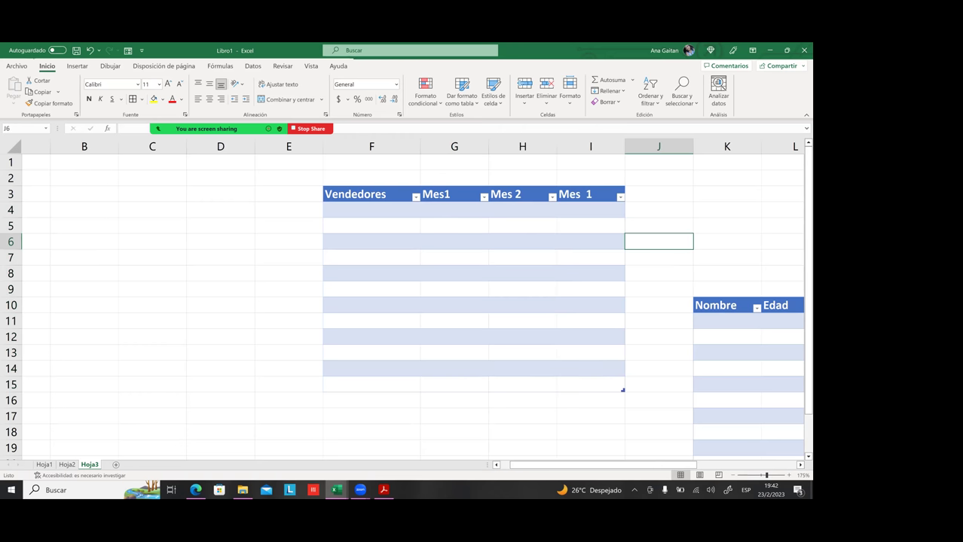
pyautogui.press('Left')
pyautogui.press('Down')
pyautogui.moveTo(568, 202); pyautogui.dragTo(561, 355)
pyautogui.moveTo(545, 317); pyautogui.dragTo(493, 279)
pyautogui.click(369, 225)
pyautogui.moveTo(368, 197); pyautogui.dragTo(569, 200)
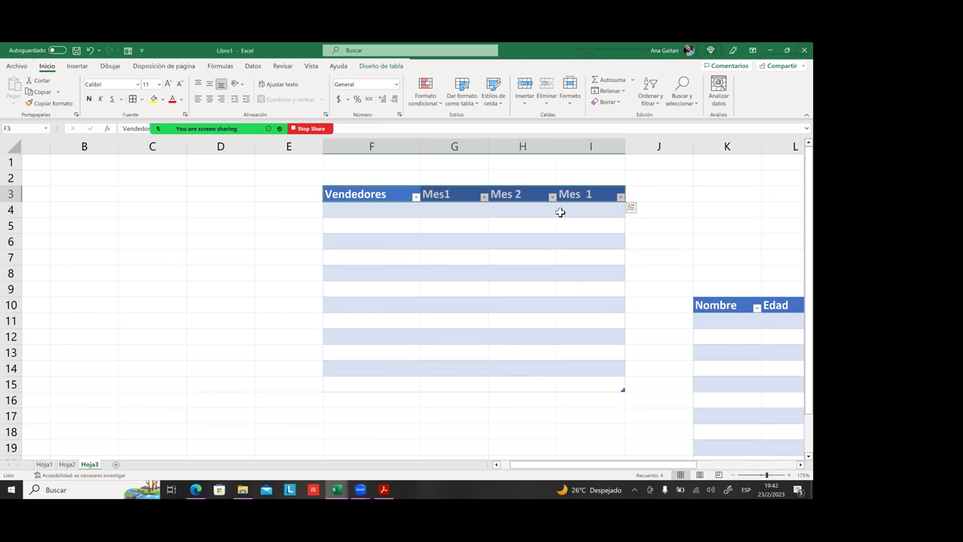
pyautogui.click(239, 180)
pyautogui.click(159, 179)
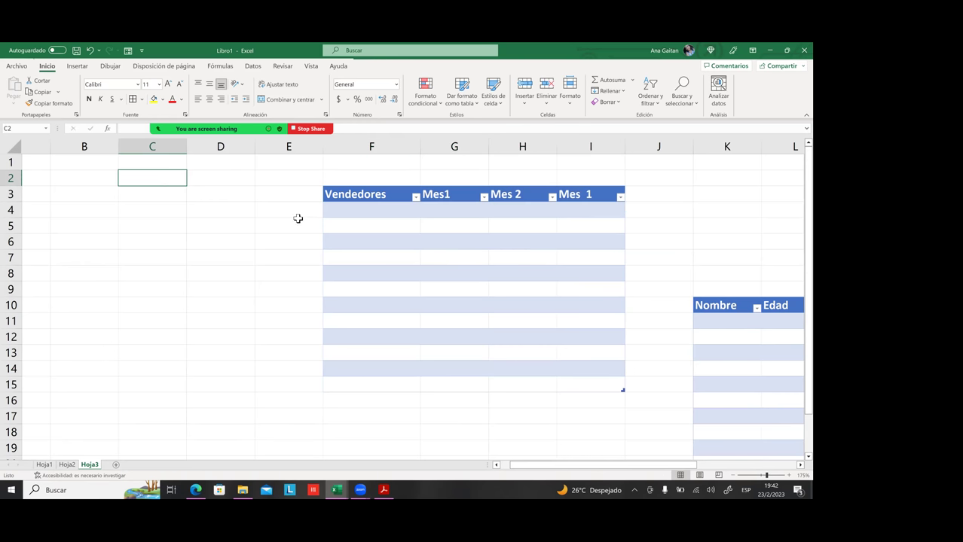
pyautogui.moveTo(429, 193); pyautogui.dragTo(427, 376)
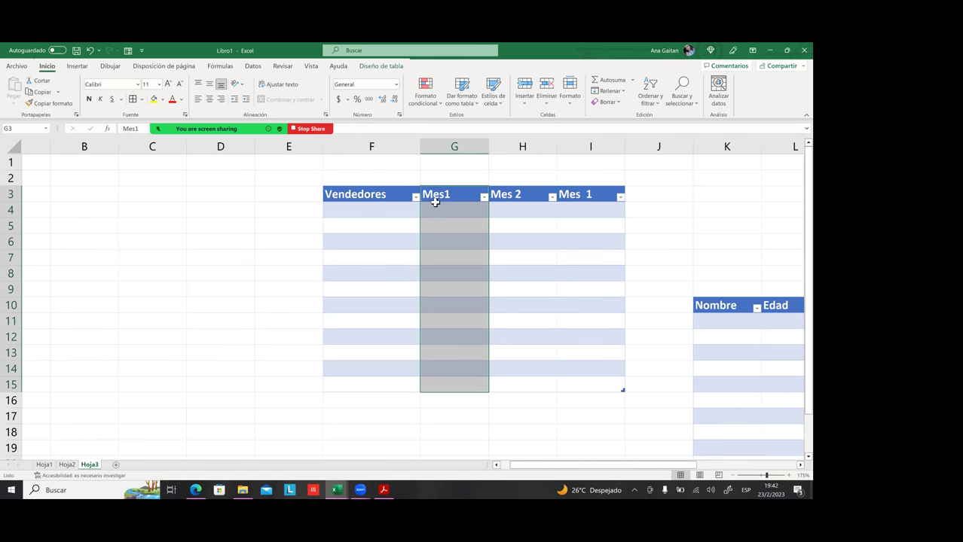
pyautogui.moveTo(516, 196); pyautogui.dragTo(494, 370)
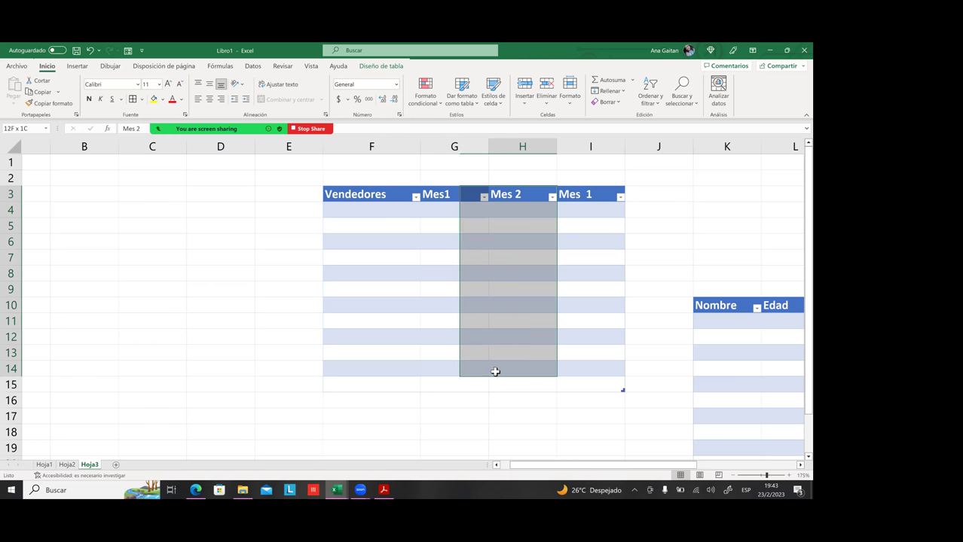
pyautogui.click(591, 210)
pyautogui.press('Down')
pyautogui.press('Down')
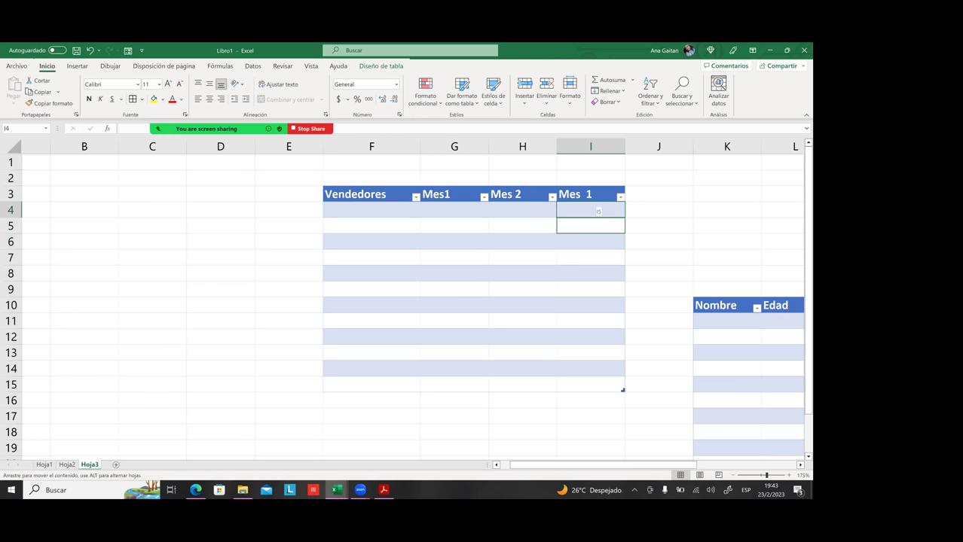
pyautogui.press('Down')
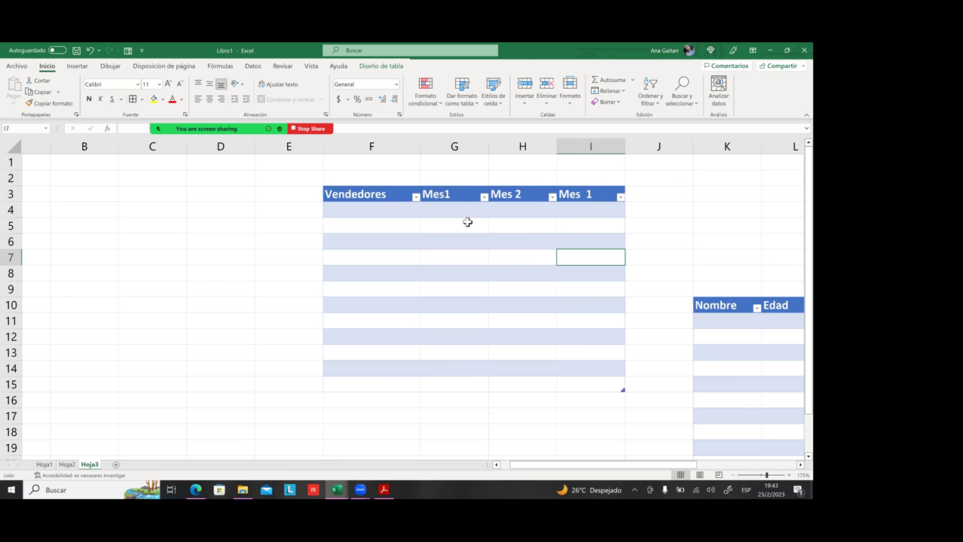
pyautogui.click(448, 217)
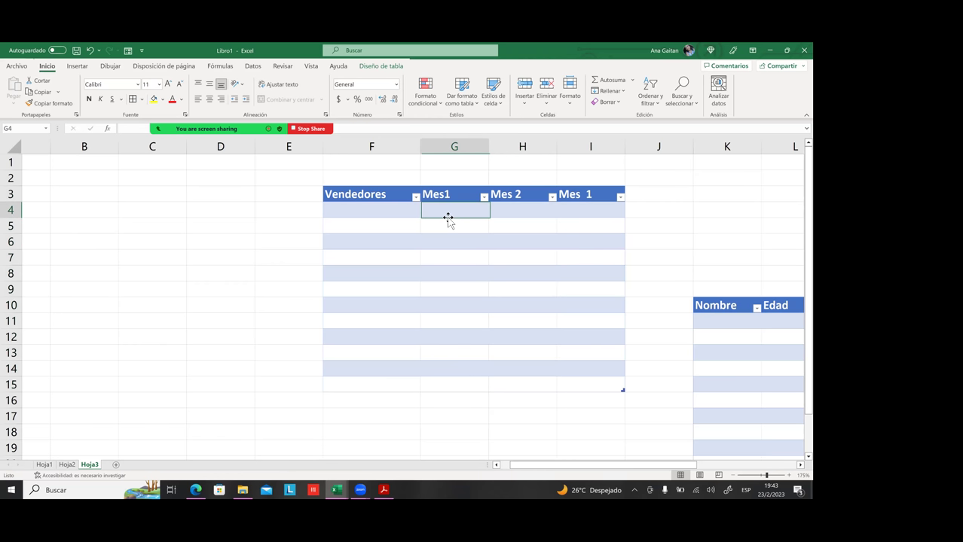
# - Change the G3 header to Mes 1 and the I3 header to Mes 3
pyautogui.click(370, 198)
pyautogui.click(378, 208)
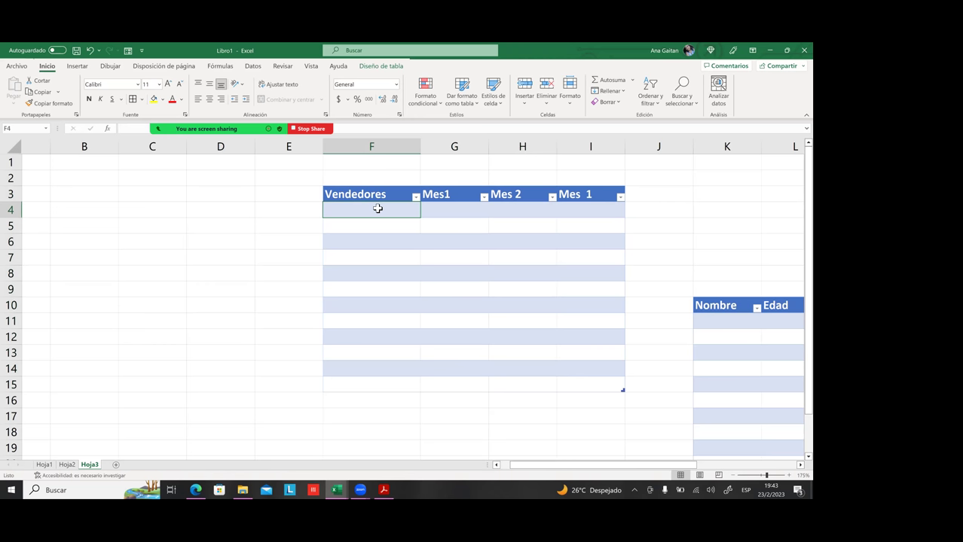
pyautogui.doubleClick(445, 196)
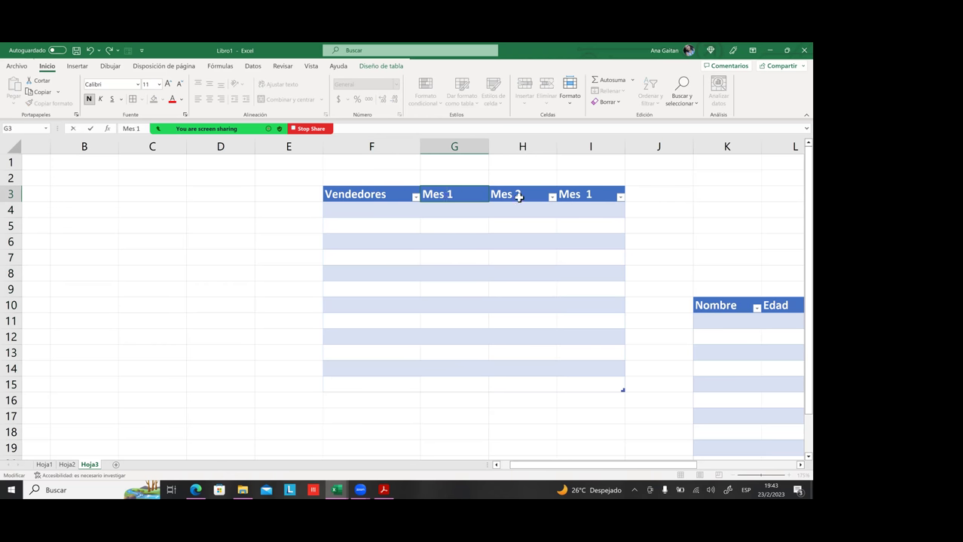
pyautogui.click(568, 199)
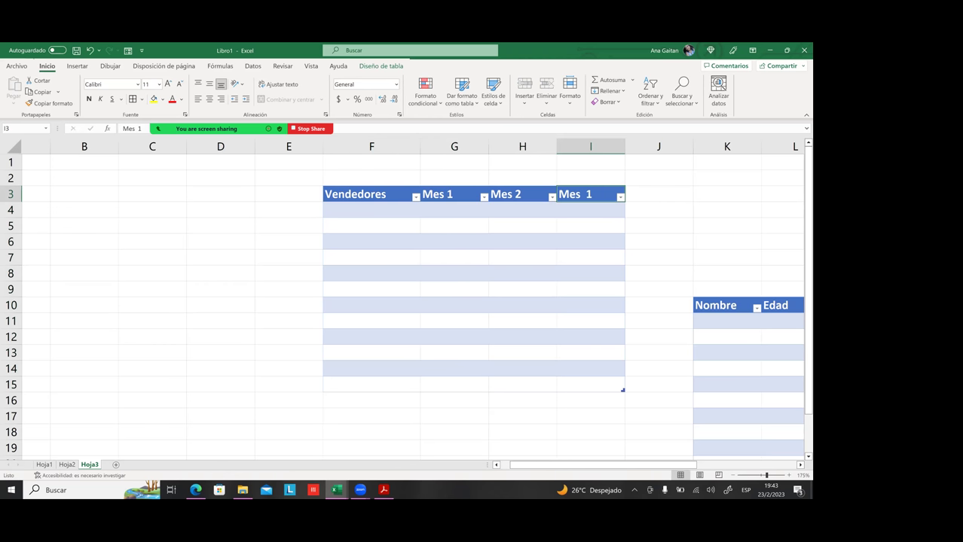
pyautogui.press('F2')
pyautogui.press('BackSpace')
pyautogui.write('3')
pyautogui.press('Return')
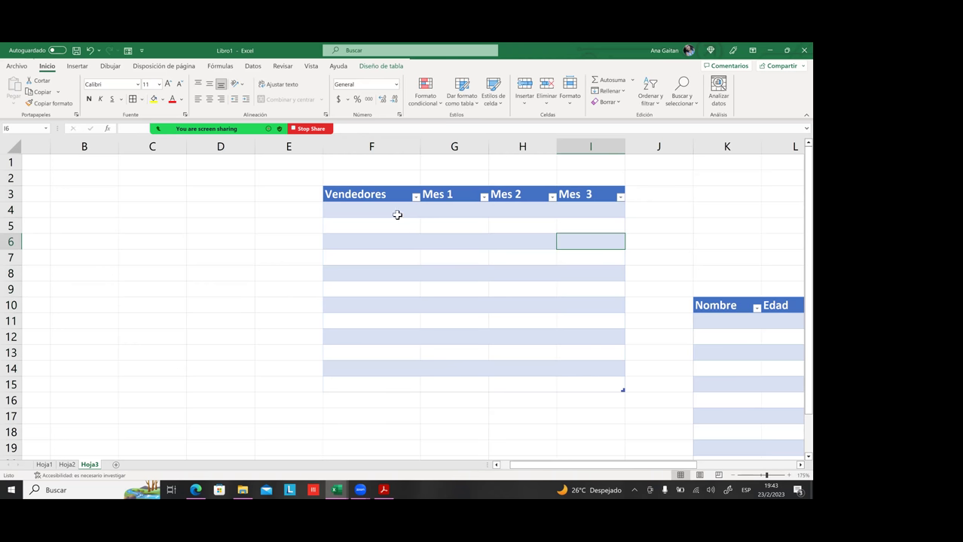
# - Type Vendedor 1 into F4, correcting the misspelled first attempt
pyautogui.click(389, 211)
pyautogui.write('Ve')
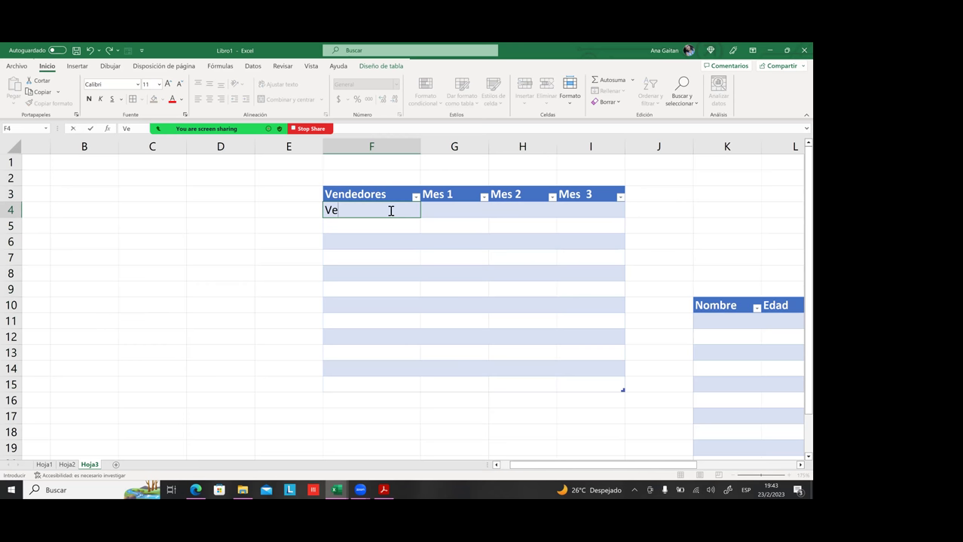
pyautogui.write('ndore')
pyautogui.press('BackSpace')
pyautogui.write('1')
pyautogui.press('Return')
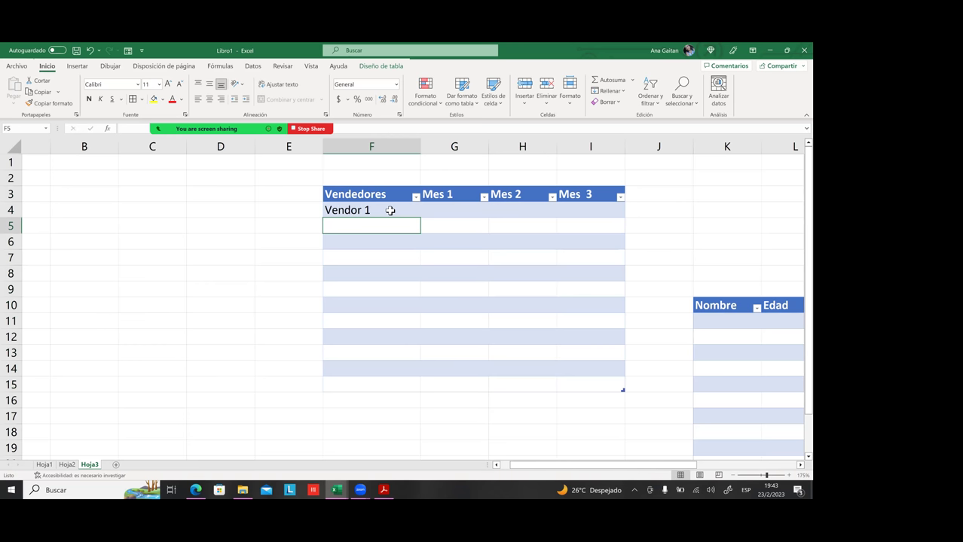
pyautogui.click(372, 210)
pyautogui.doubleClick(372, 208)
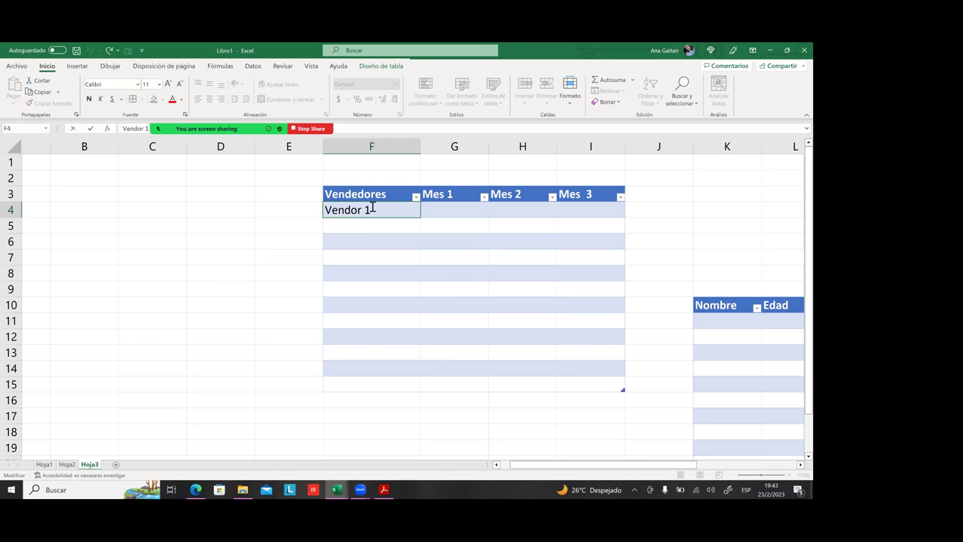
pyautogui.press('BackSpace')
pyautogui.press('BackSpace')
pyautogui.press('BackSpace')
pyautogui.press('BackSpace')
pyautogui.write('edor 1')
# - Confirm Vendedor 1 and fill seller names down to Vendedor 11 in row 14
pyautogui.press('Return')
pyautogui.press('Return')
pyautogui.click(411, 216)
pyautogui.moveTo(420, 217); pyautogui.dragTo(393, 367)
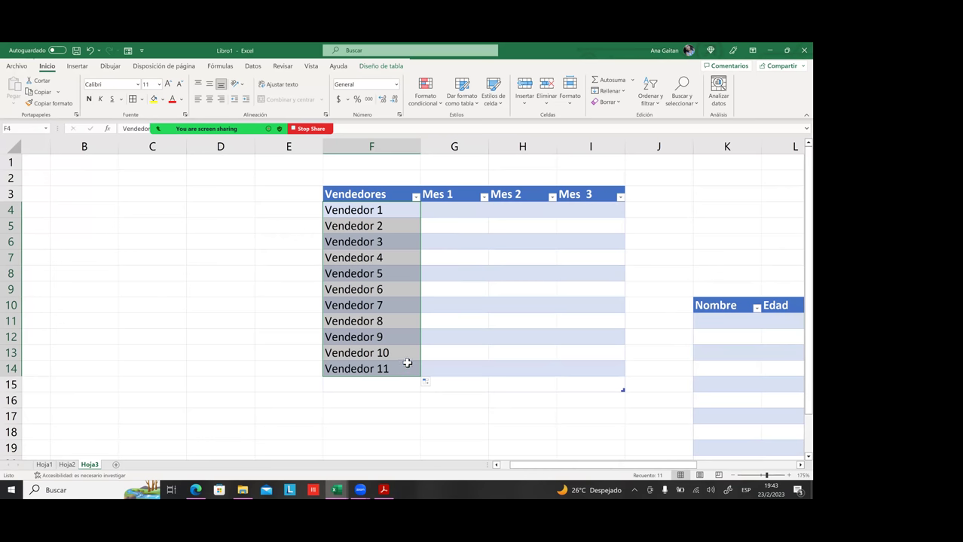
pyautogui.click(407, 372)
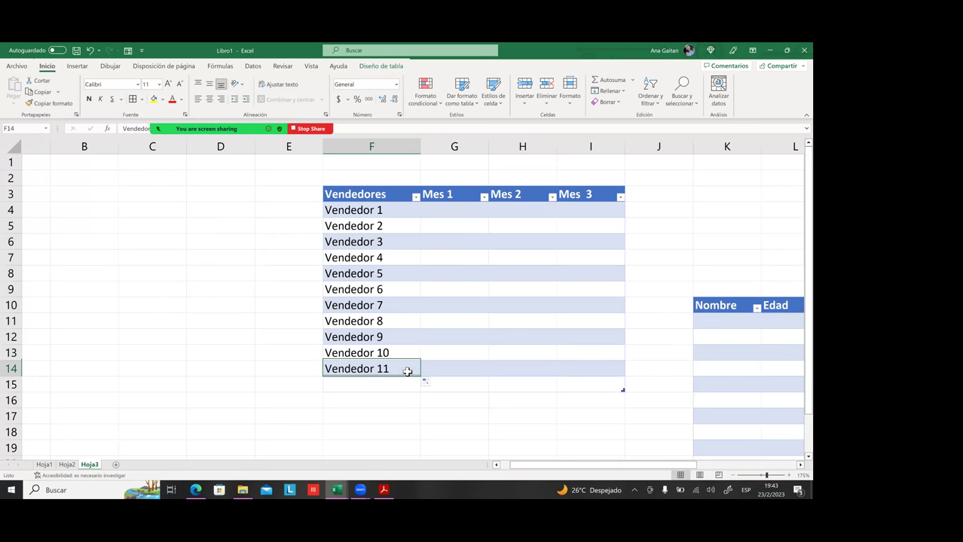
pyautogui.click(494, 370)
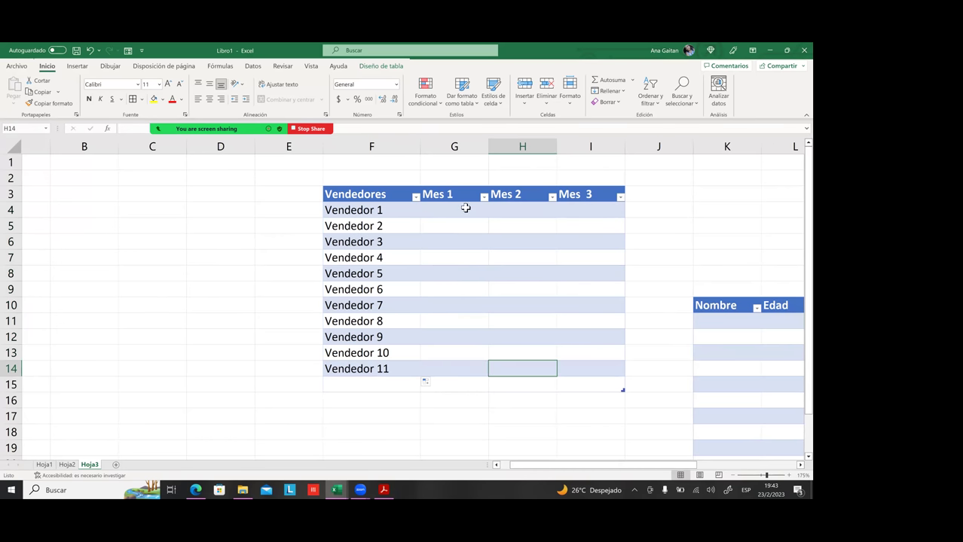
pyautogui.moveTo(454, 211); pyautogui.dragTo(567, 373)
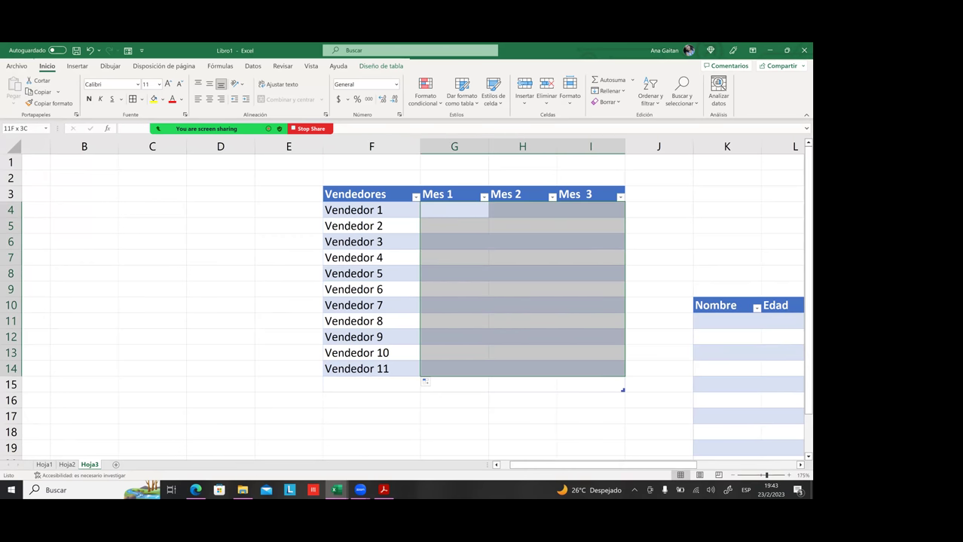
# - Extend the seller list one more row to Vendedor 12 in row 15
pyautogui.click(386, 371)
pyautogui.moveTo(420, 377); pyautogui.dragTo(474, 383)
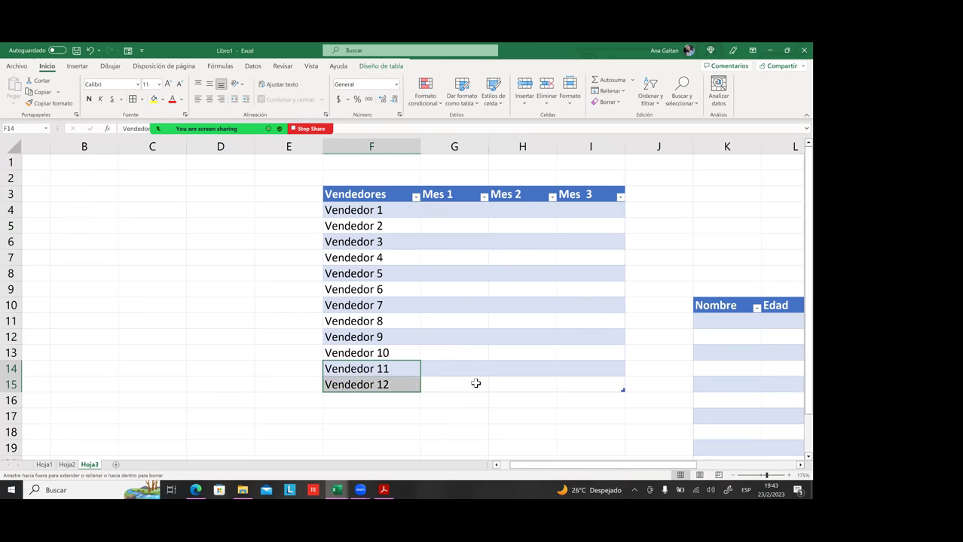
pyautogui.click(475, 382)
pyautogui.moveTo(441, 211); pyautogui.dragTo(599, 381)
pyautogui.click(590, 352)
pyautogui.click(431, 235)
pyautogui.click(439, 212)
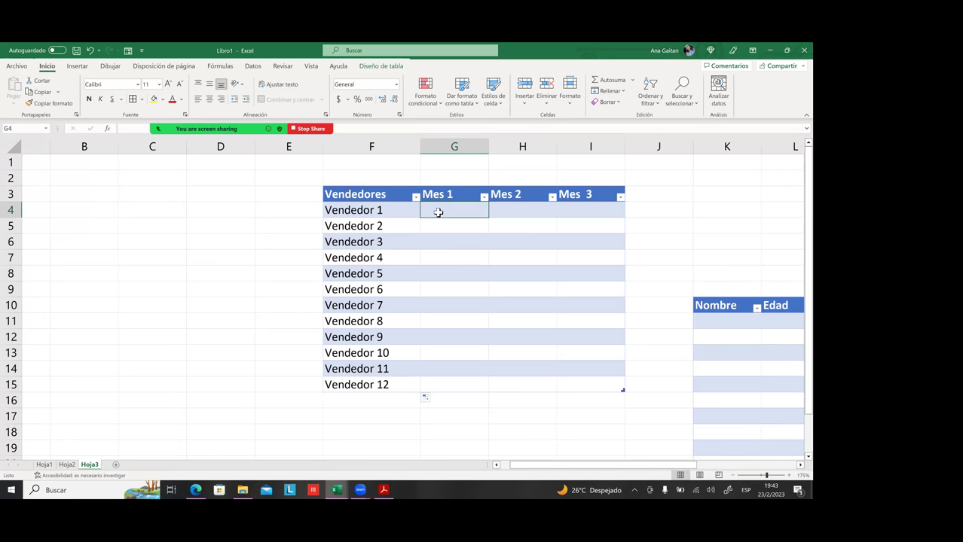
# - Enter 5 and 10 in Mes 1 and extend the series down the column
pyautogui.write('5')
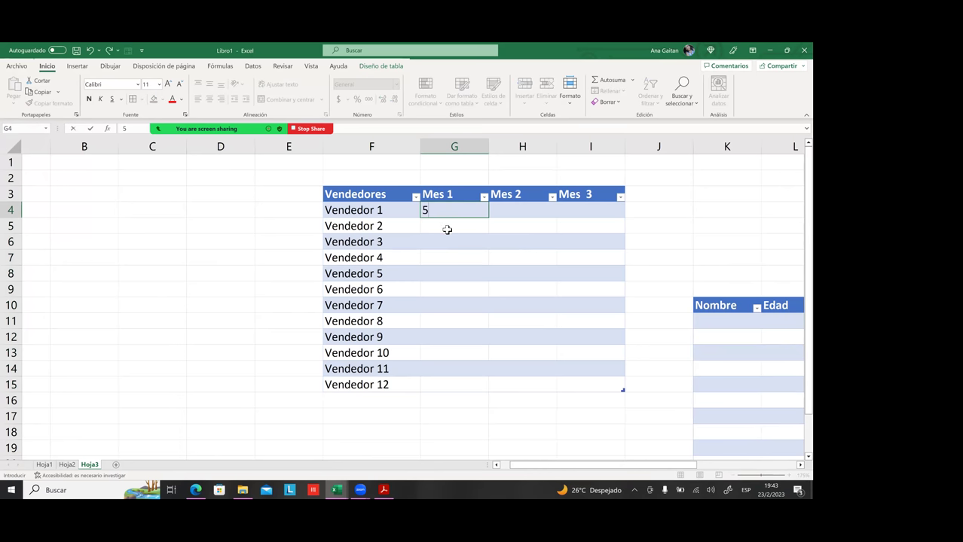
pyautogui.click(447, 229)
pyautogui.write('10')
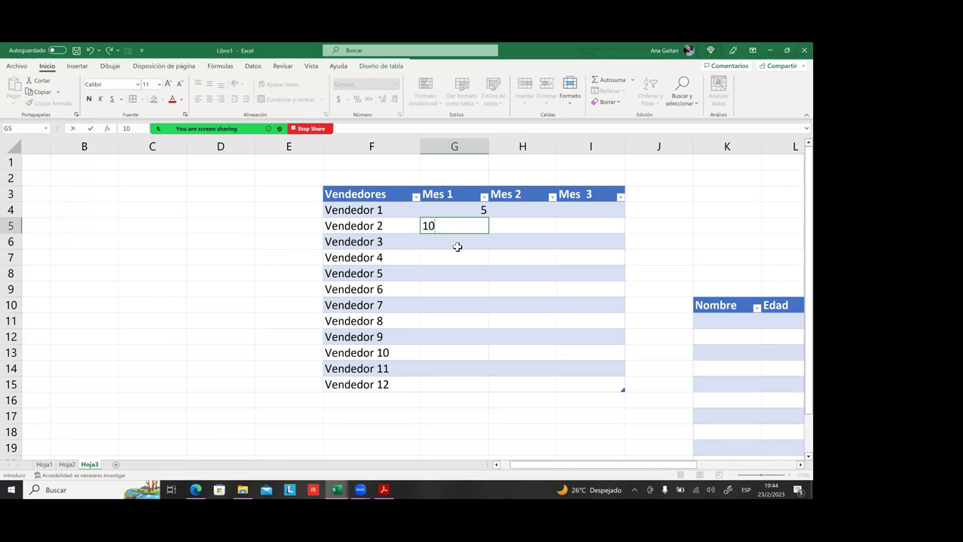
pyautogui.press('Return')
pyautogui.click(448, 216)
pyautogui.moveTo(488, 234); pyautogui.dragTo(486, 370)
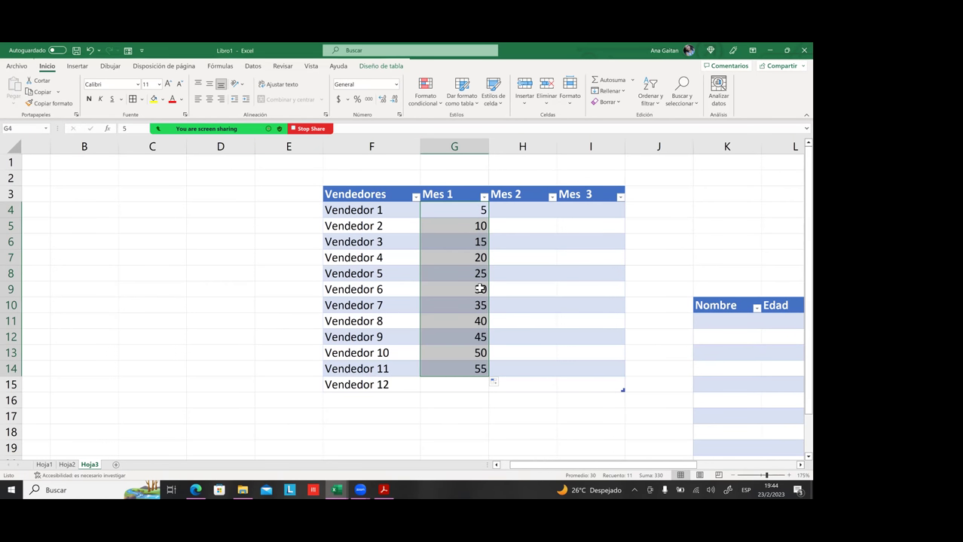
pyautogui.click(476, 210)
# - Select the Mes 1 values 5 to 55 and delete them
pyautogui.press('Down')
pyautogui.press('Down')
pyautogui.press('Down')
pyautogui.press('Down')
pyautogui.press('Down')
pyautogui.press('Down')
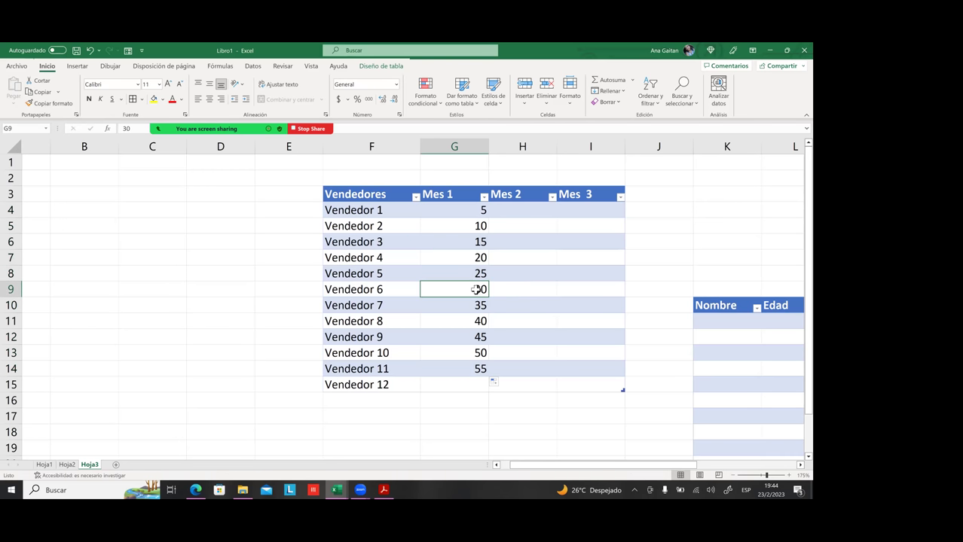
pyautogui.click(470, 348)
pyautogui.click(481, 336)
pyautogui.click(477, 288)
pyautogui.click(469, 273)
pyautogui.moveTo(458, 210); pyautogui.dragTo(458, 380)
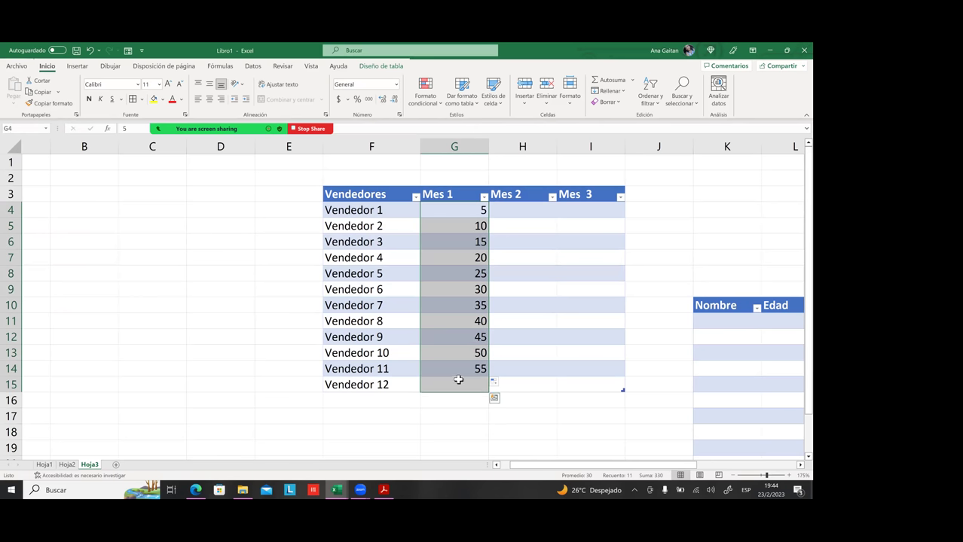
pyautogui.press('Delete')
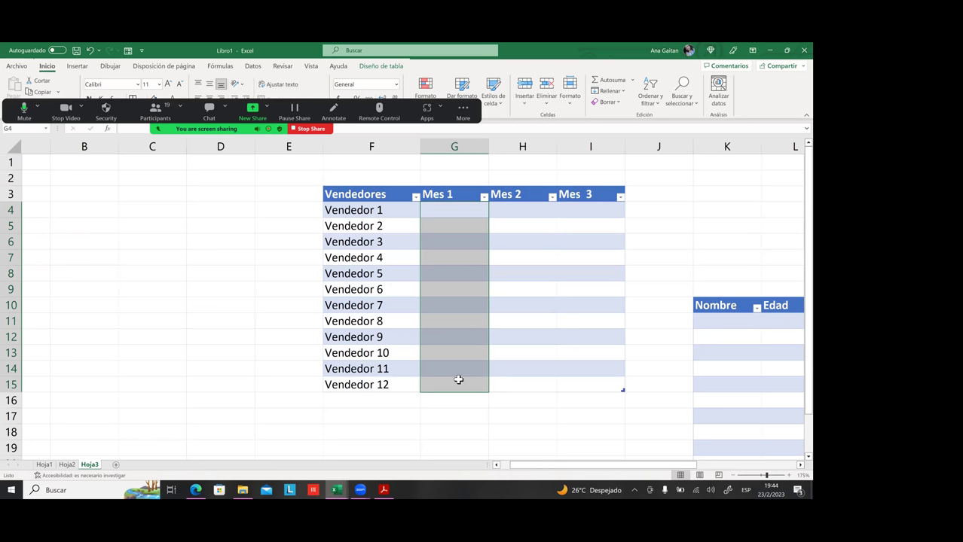
pyautogui.click(567, 304)
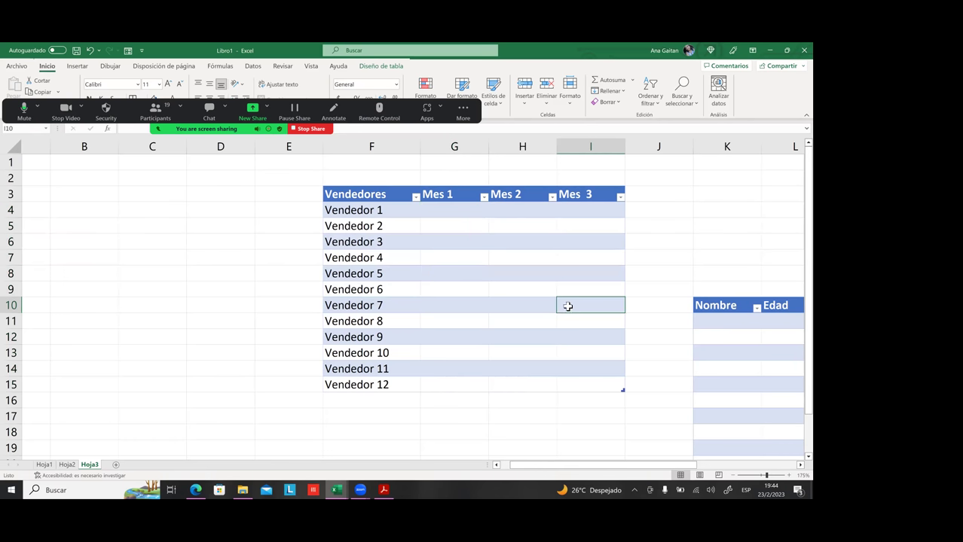
# - Enter =ALEATORIO.ENTRE(0;800) in G4 so the Mes 1 column auto-fills
pyautogui.click(454, 213)
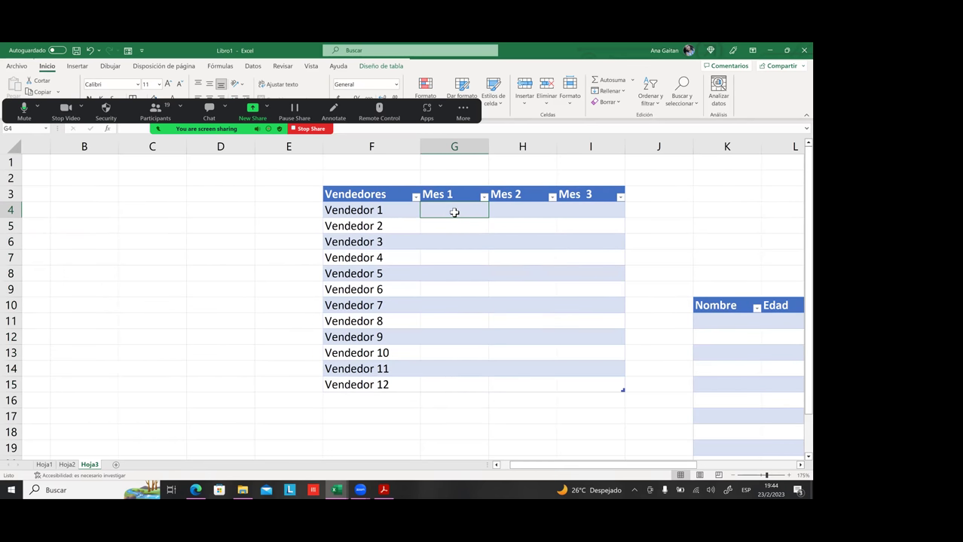
pyautogui.write('=')
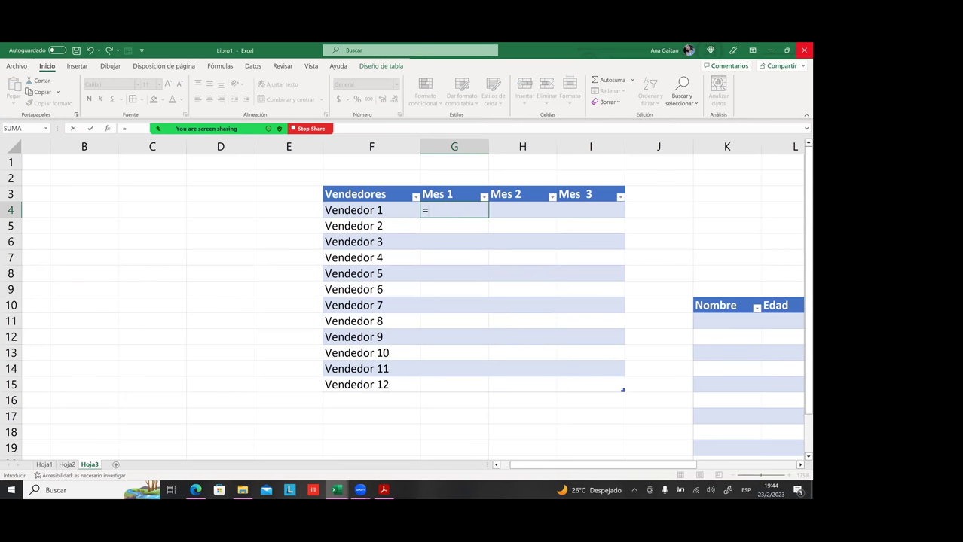
pyautogui.write('ale')
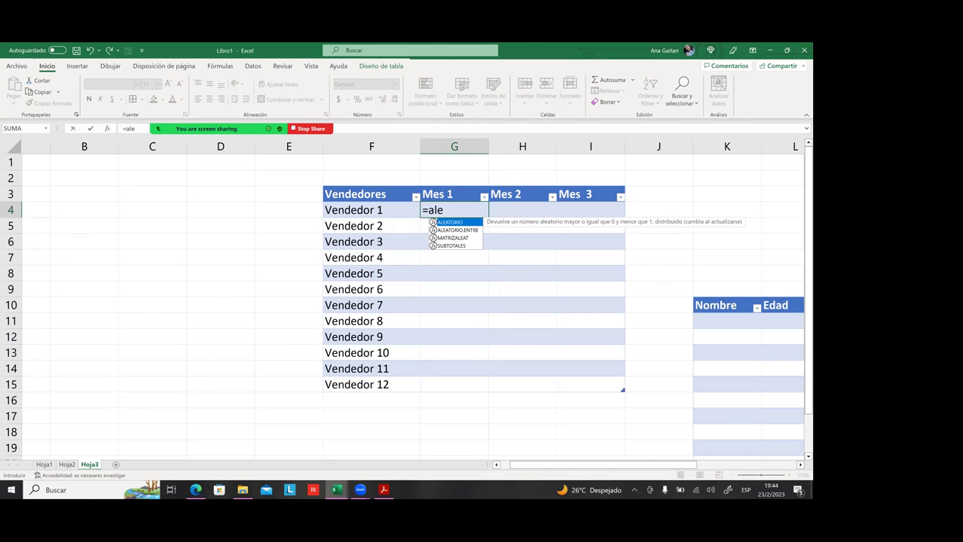
pyautogui.doubleClick(458, 229)
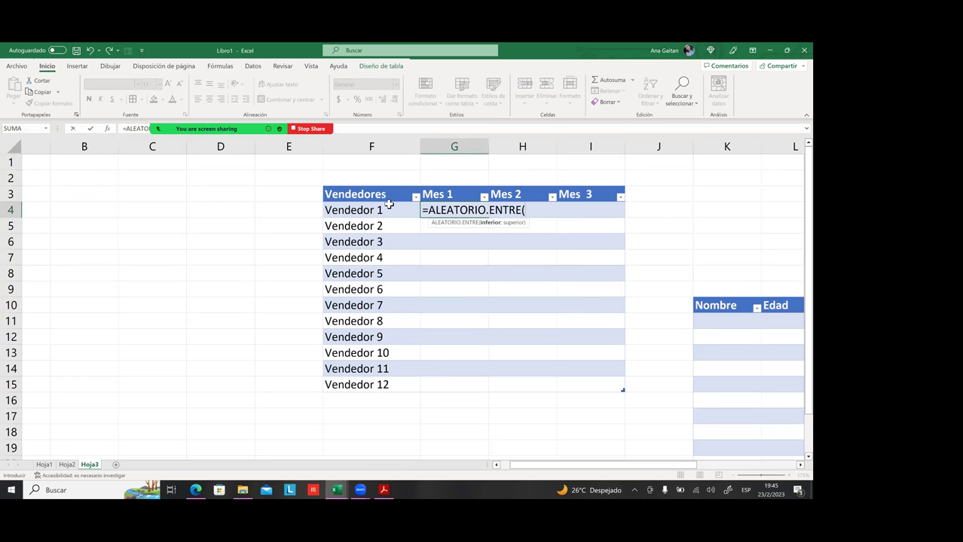
pyautogui.write('0')
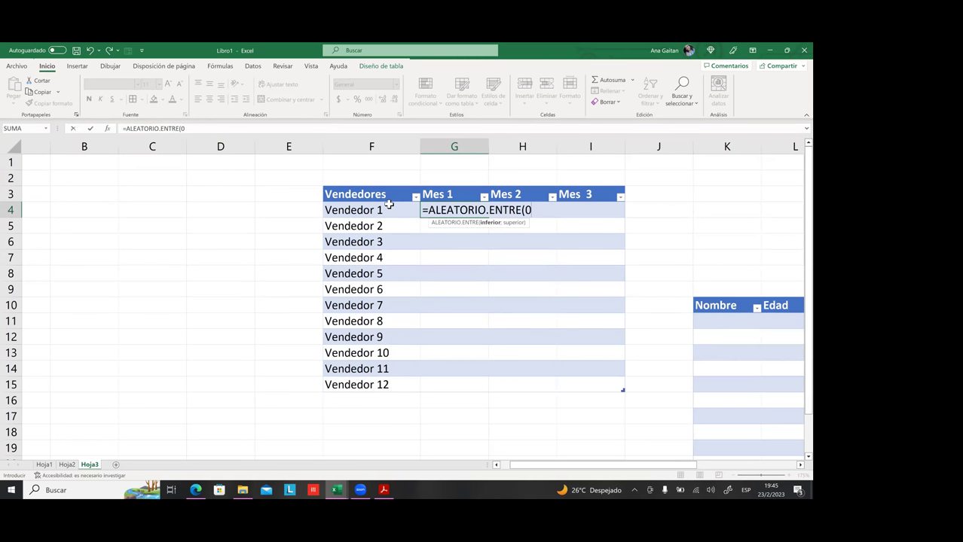
pyautogui.write(';')
pyautogui.write('1')
pyautogui.press('BackSpace')
pyautogui.write('800)')
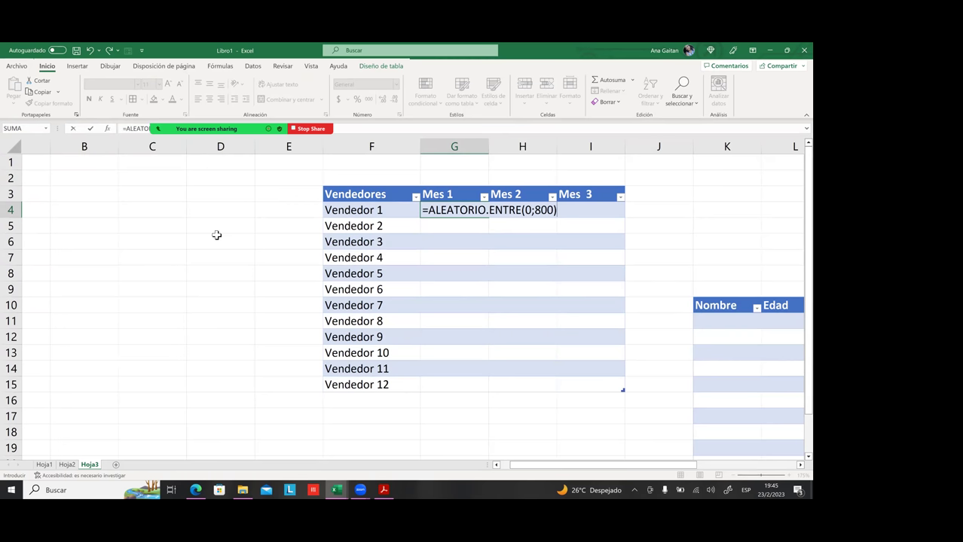
pyautogui.press('Return')
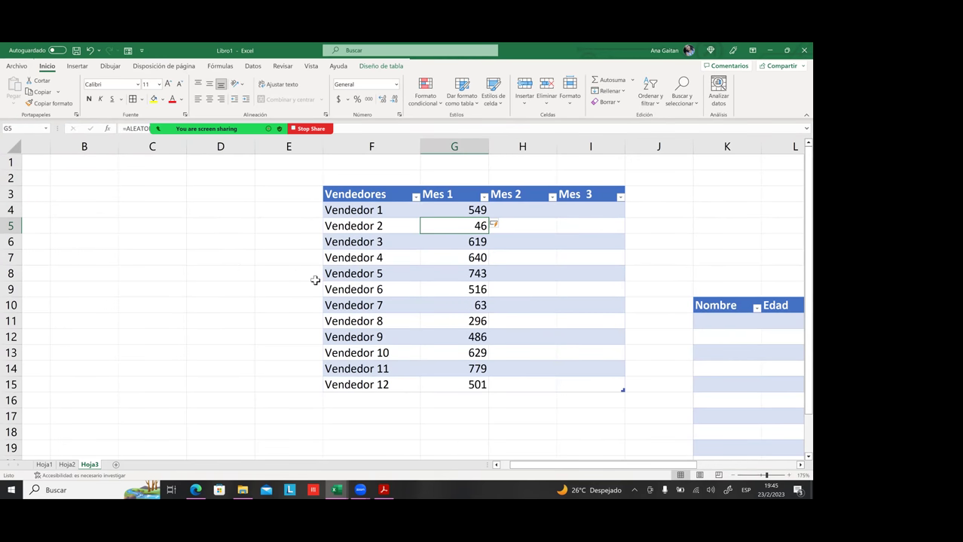
# - Inspect the ALEATORIO.ENTRE formula in G4 and the filled Mes 1 values
pyautogui.click(548, 304)
pyautogui.click(458, 210)
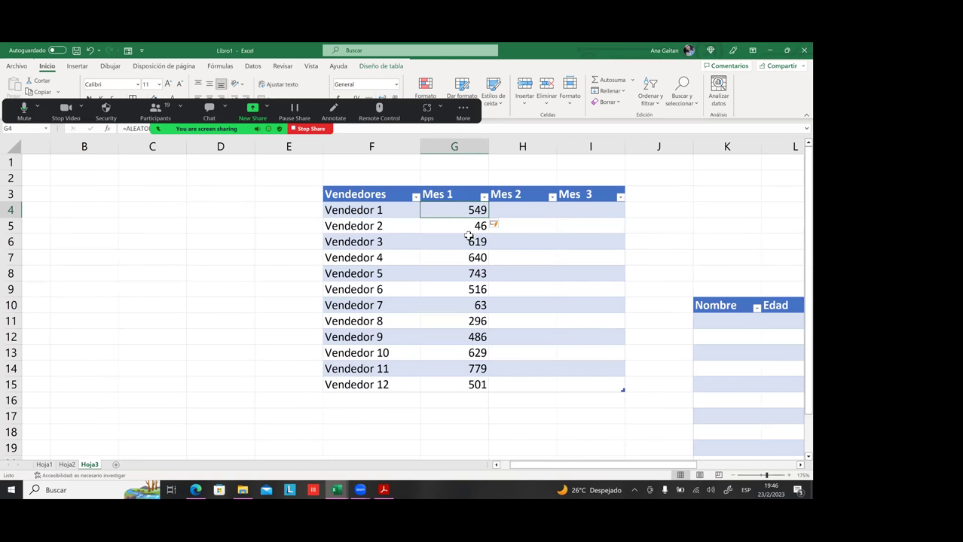
pyautogui.moveTo(469, 273); pyautogui.dragTo(469, 292)
pyautogui.click(467, 324)
pyautogui.click(463, 368)
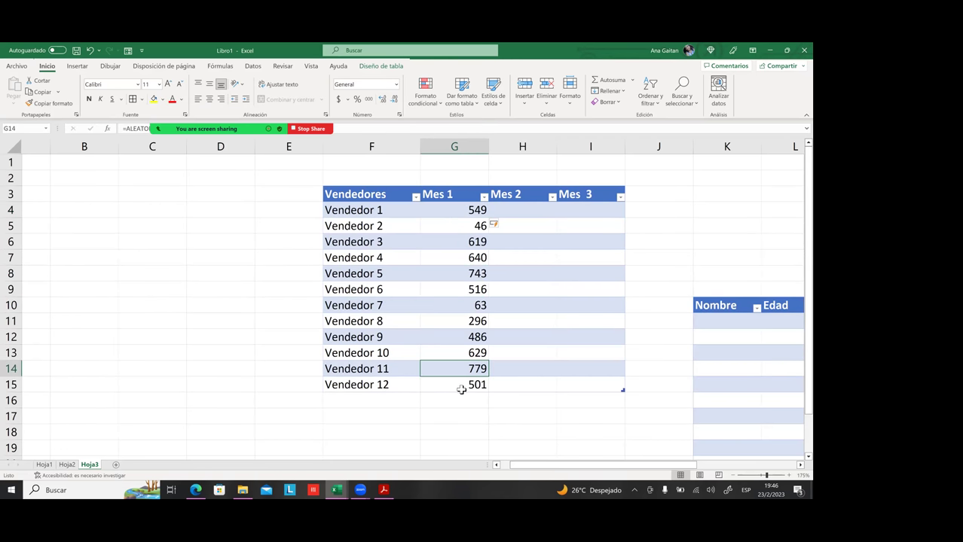
pyautogui.click(466, 290)
pyautogui.click(473, 210)
pyautogui.click(461, 225)
pyautogui.click(458, 210)
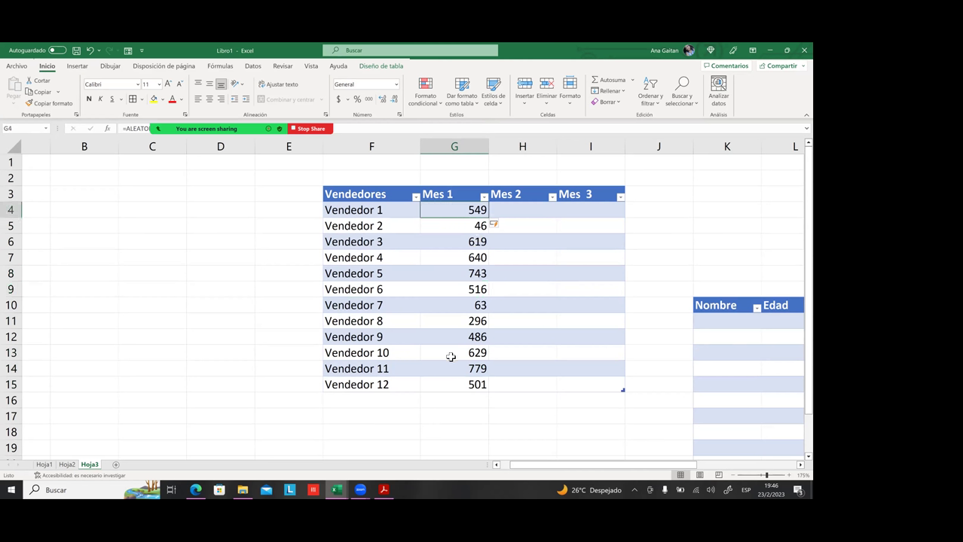
pyautogui.click(522, 337)
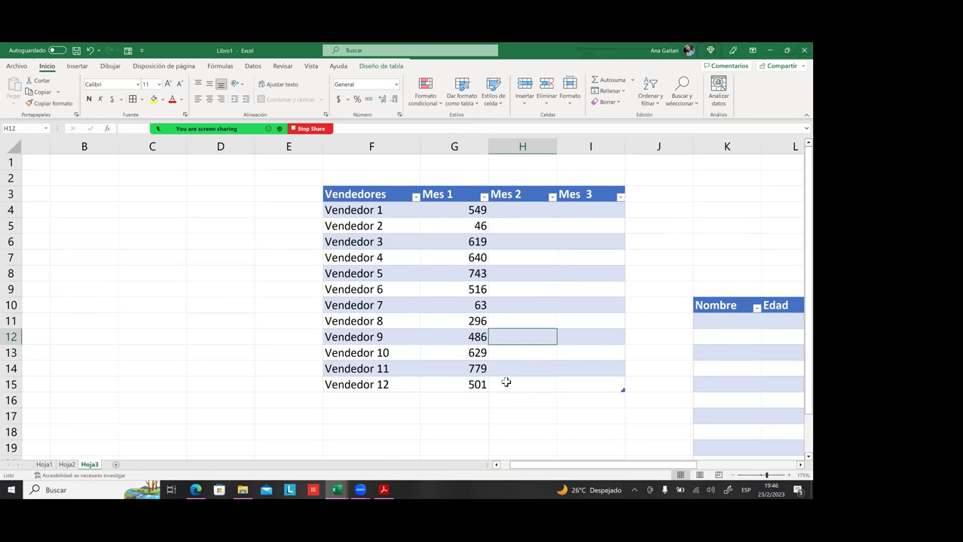
# - Force the Mes 1 random numbers to recalculate, then reselect the G4 formula
pyautogui.scroll(-1, 498, 376)
pyautogui.click(470, 352)
pyautogui.press('Down')
pyautogui.press('Return')
pyautogui.press('Down')
pyautogui.press('Down')
pyautogui.press('Down')
pyautogui.press('Up')
pyautogui.press('Up')
pyautogui.press('Up')
pyautogui.press('Up')
pyautogui.press('Down')
pyautogui.press('Down')
pyautogui.press('Down')
pyautogui.press('Down')
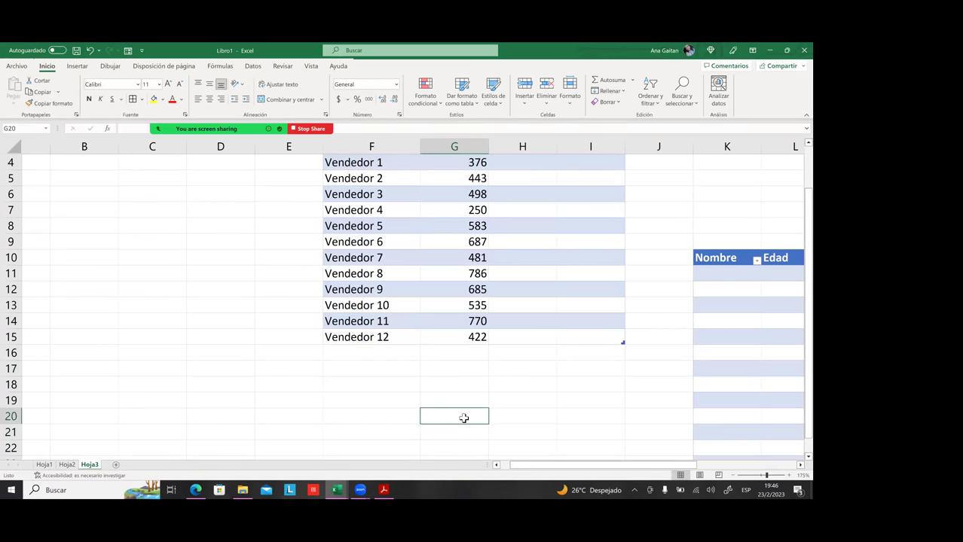
pyautogui.scroll(1, 467, 336)
pyautogui.moveTo(469, 210); pyautogui.dragTo(479, 384)
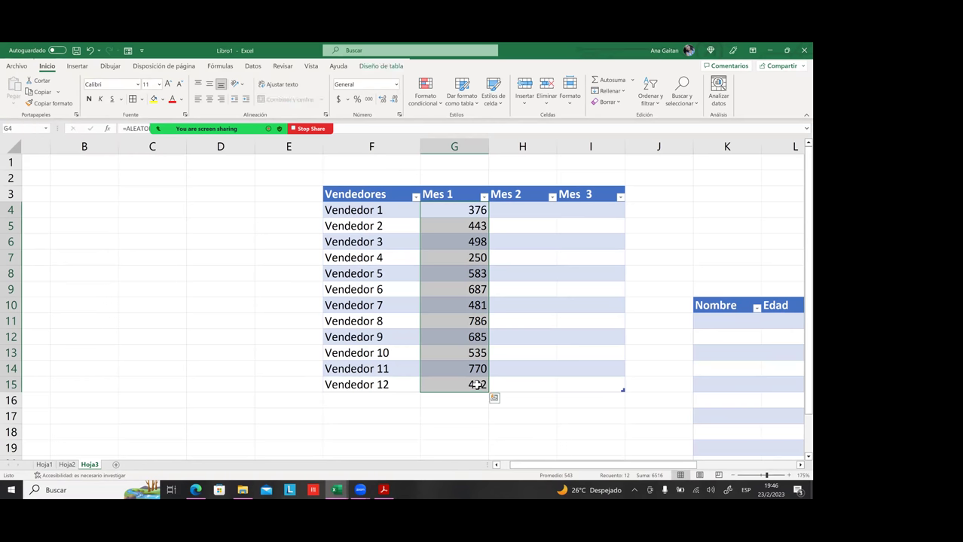
pyautogui.click(507, 345)
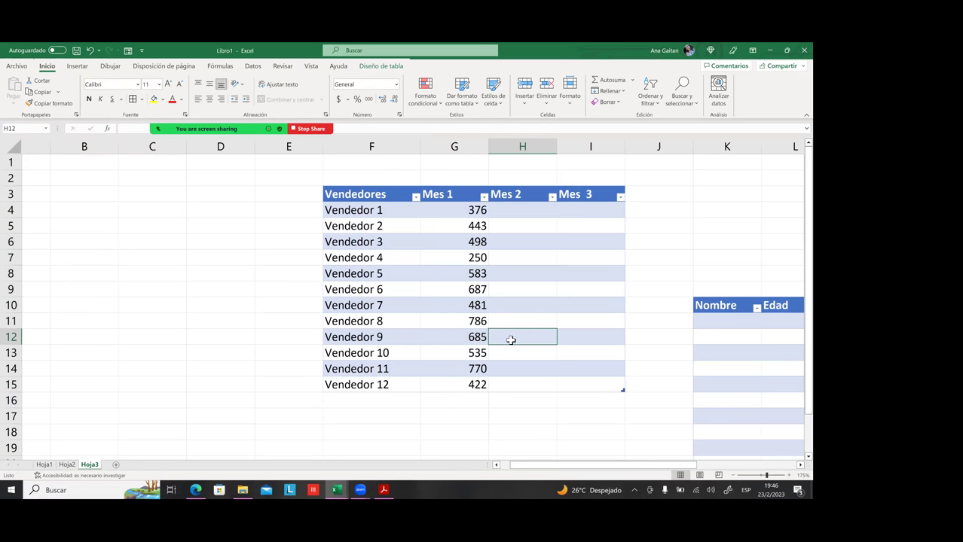
pyautogui.click(473, 198)
pyautogui.click(475, 209)
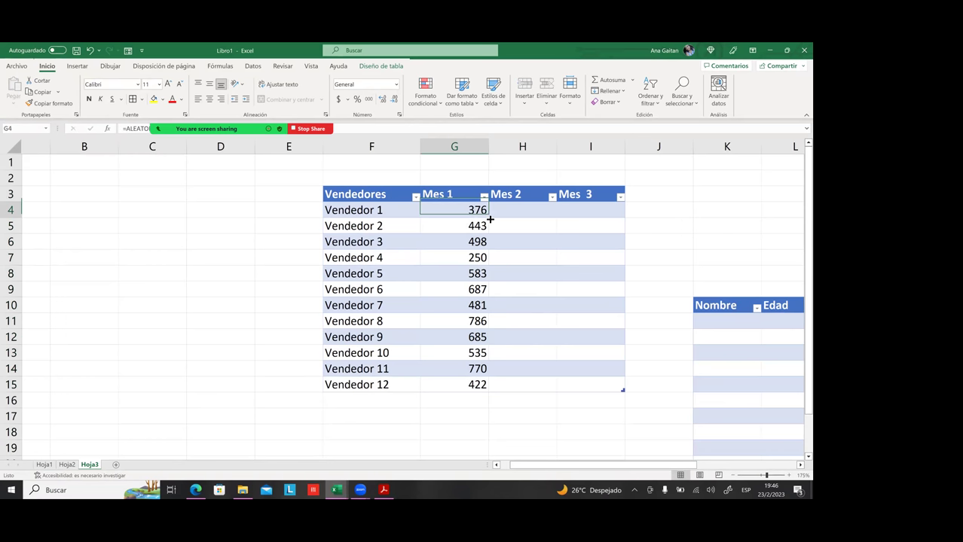
# - Copy the G4 random formula across to H4 and I4 for Mes 2 and Mes 3
pyautogui.moveTo(488, 219); pyautogui.dragTo(603, 214)
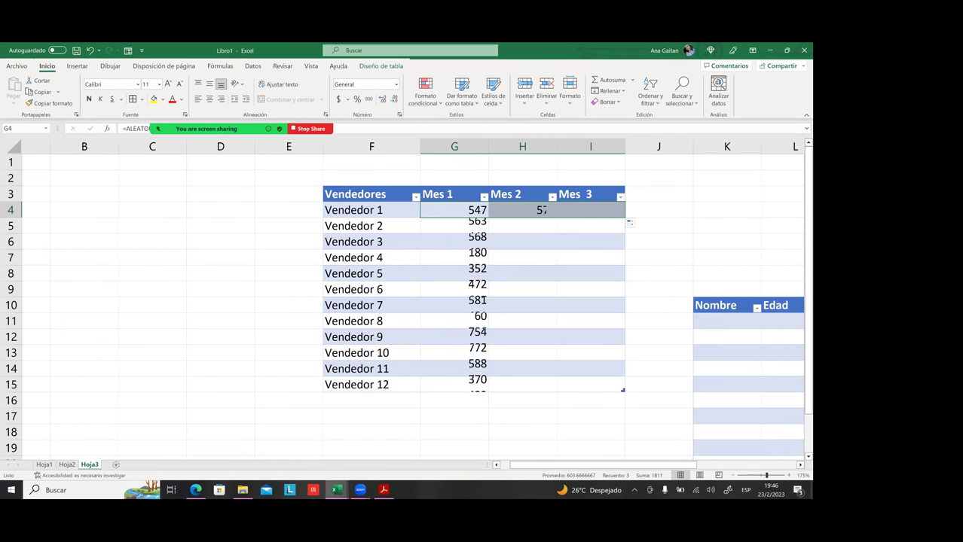
pyautogui.click(553, 215)
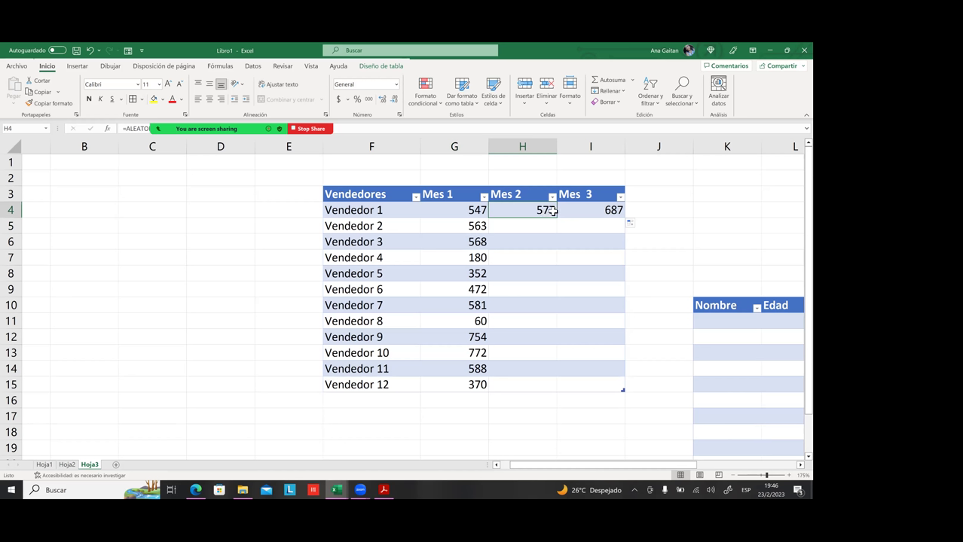
pyautogui.moveTo(542, 212); pyautogui.dragTo(569, 216)
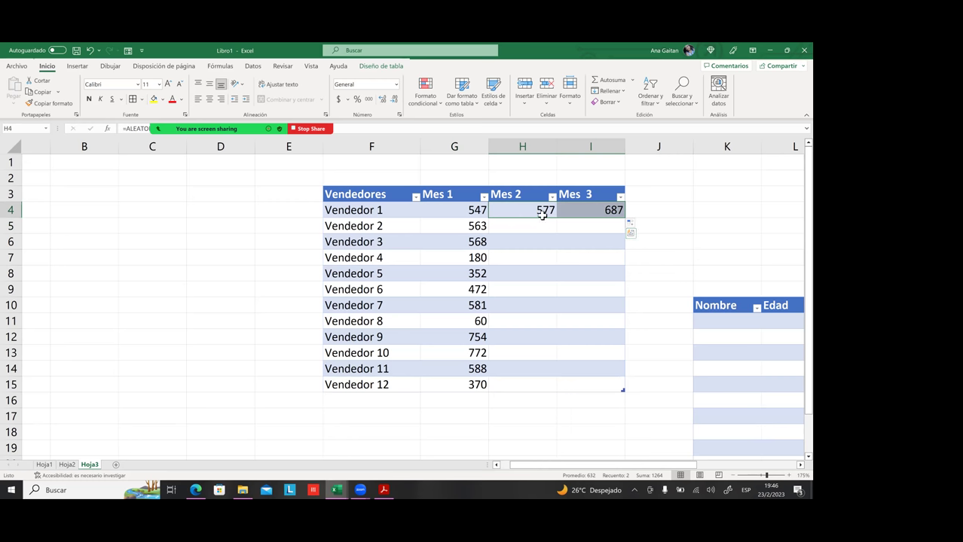
pyautogui.click(520, 228)
pyautogui.click(471, 230)
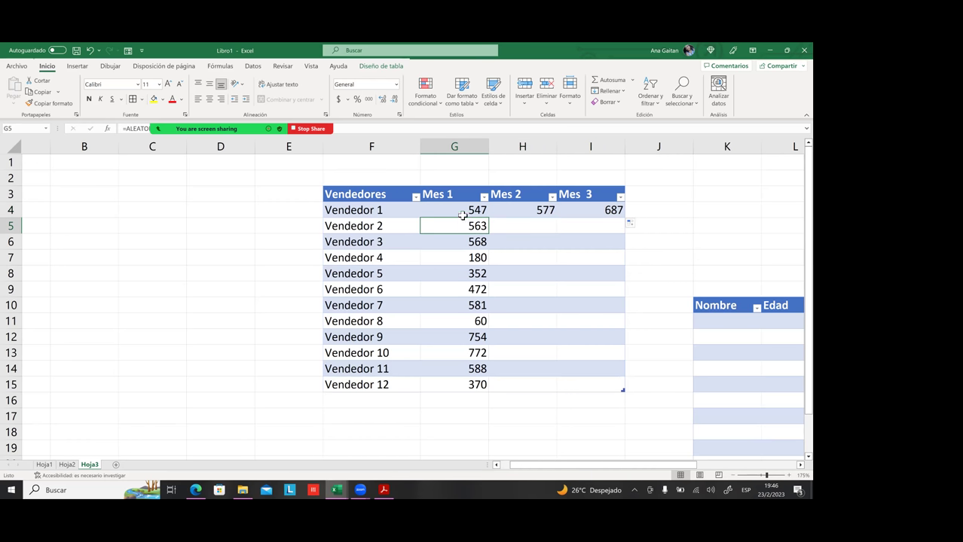
# - Fill the H4:I4 formulas down to row 15 and check the filled cells
pyautogui.click(526, 209)
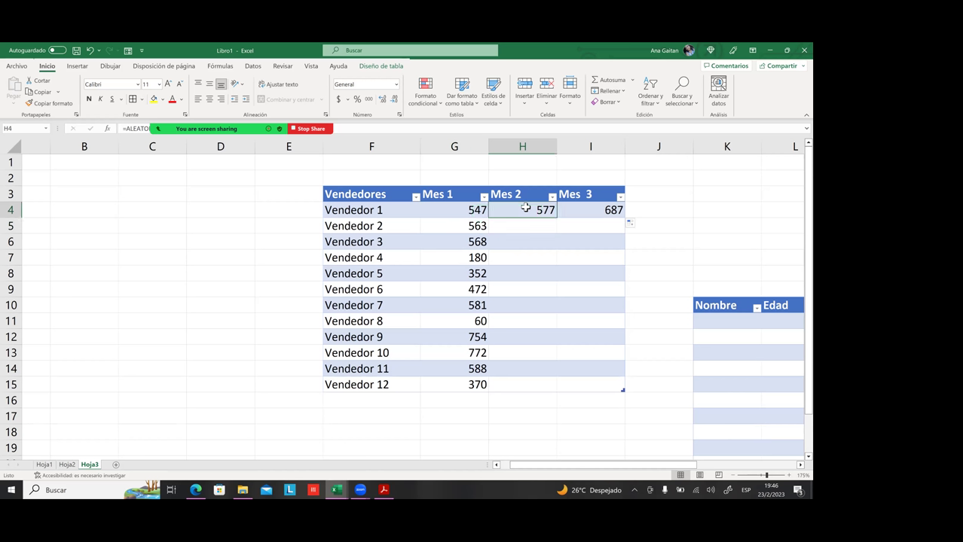
pyautogui.hotkey('shift', 'Right')
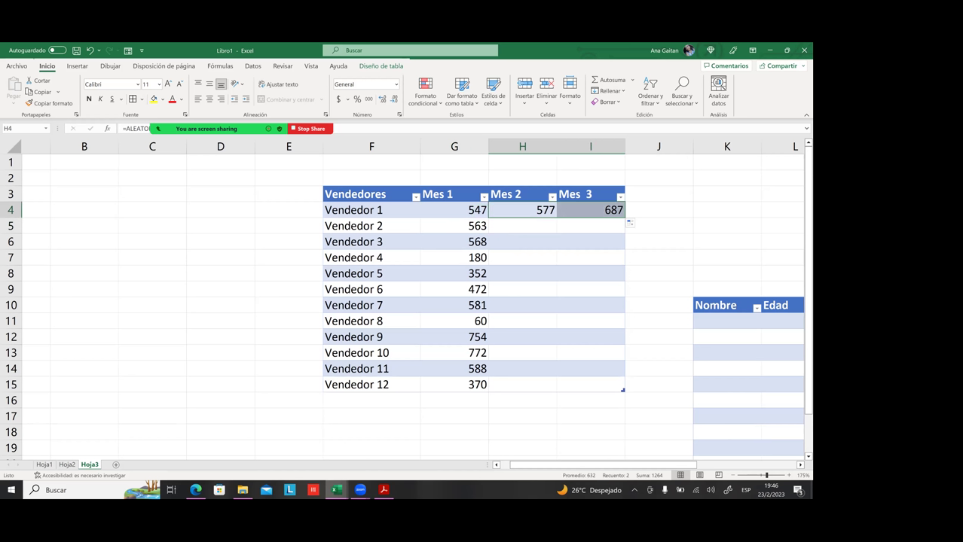
pyautogui.moveTo(625, 218); pyautogui.dragTo(624, 391)
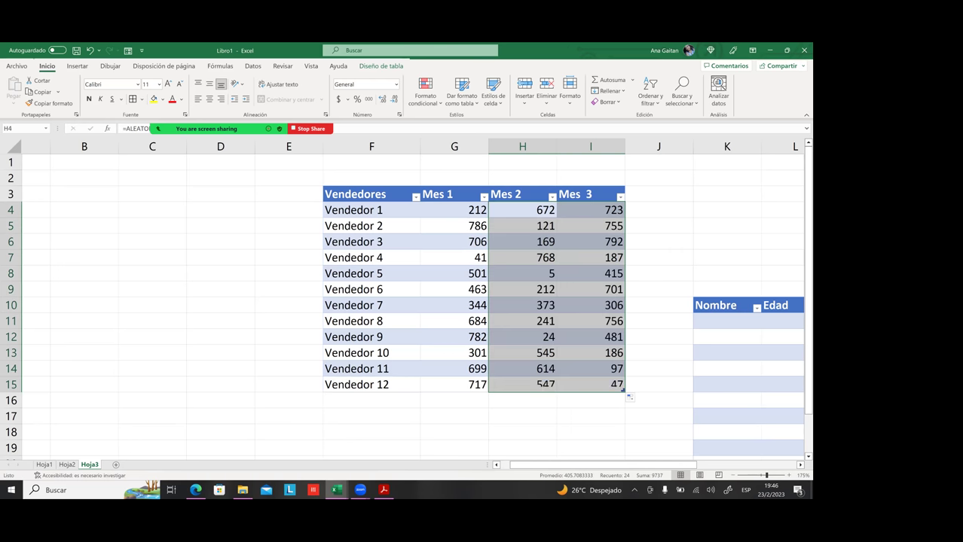
pyautogui.click(611, 399)
pyautogui.click(573, 274)
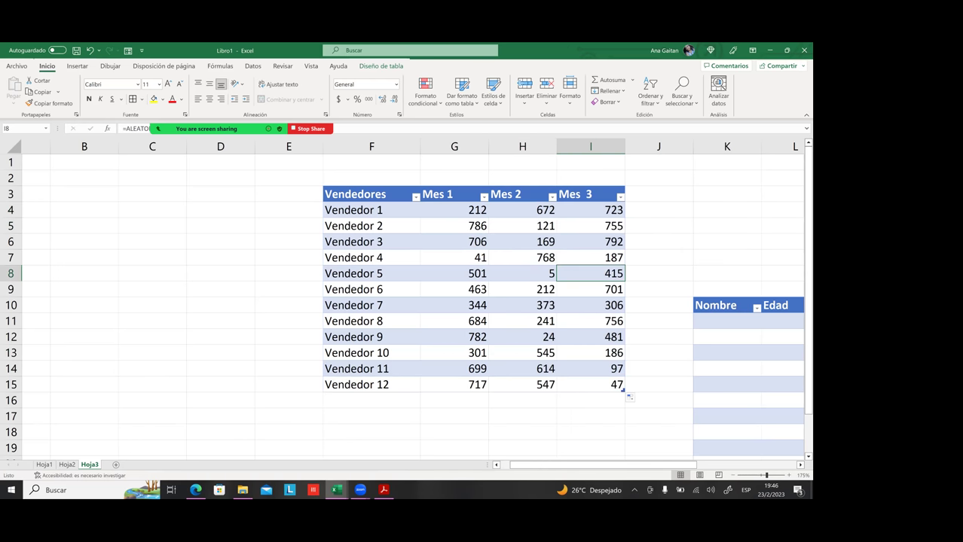
pyautogui.click(658, 241)
pyautogui.click(520, 352)
pyautogui.click(518, 383)
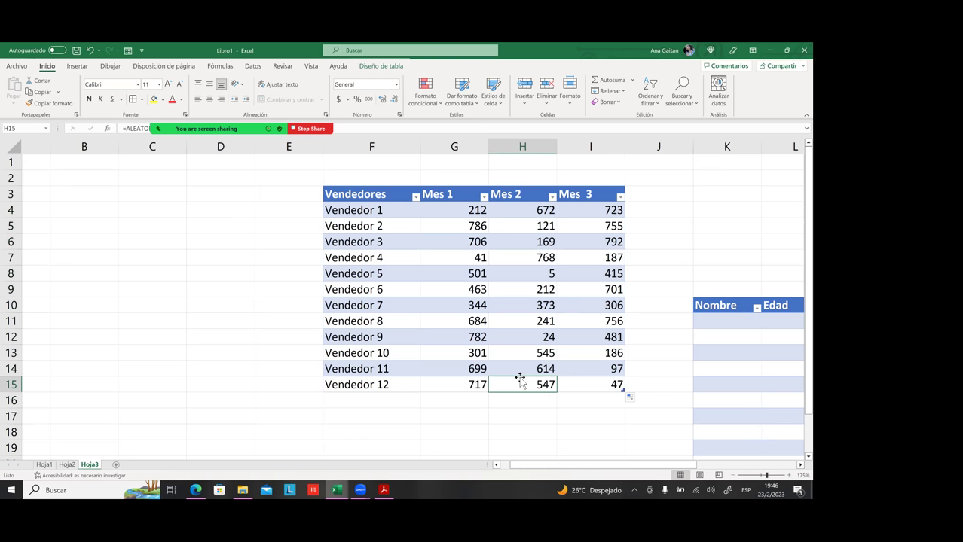
pyautogui.moveTo(474, 209); pyautogui.dragTo(614, 386)
pyautogui.click(537, 351)
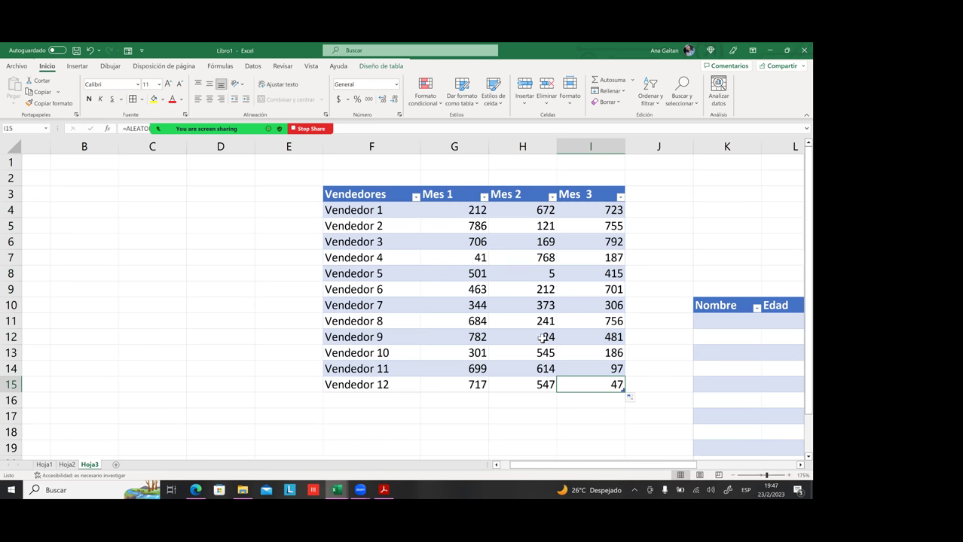
# - Re-enter the Vendedor 6 and Vendedor 8 cells to regenerate the random figures
pyautogui.moveTo(280, 305); pyautogui.dragTo(280, 294)
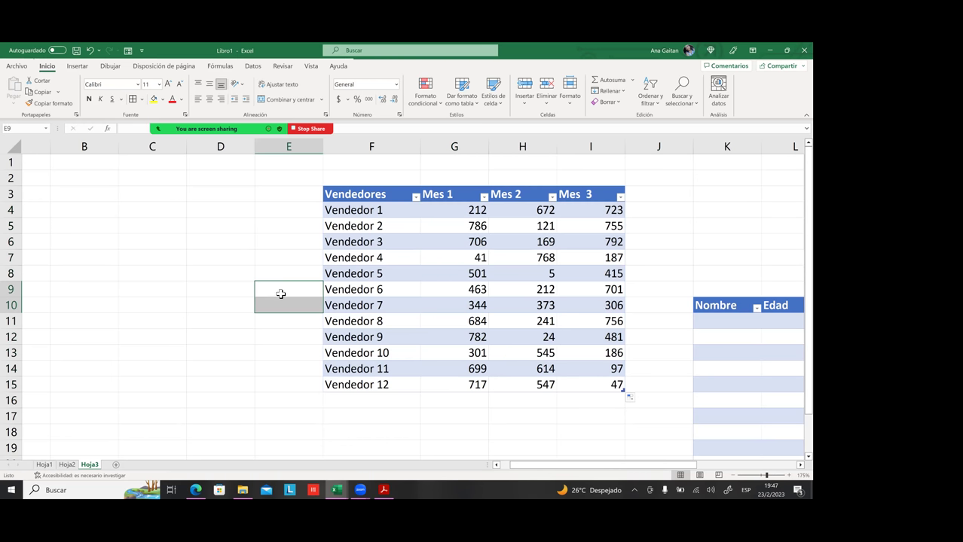
pyautogui.click(260, 272)
pyautogui.click(265, 254)
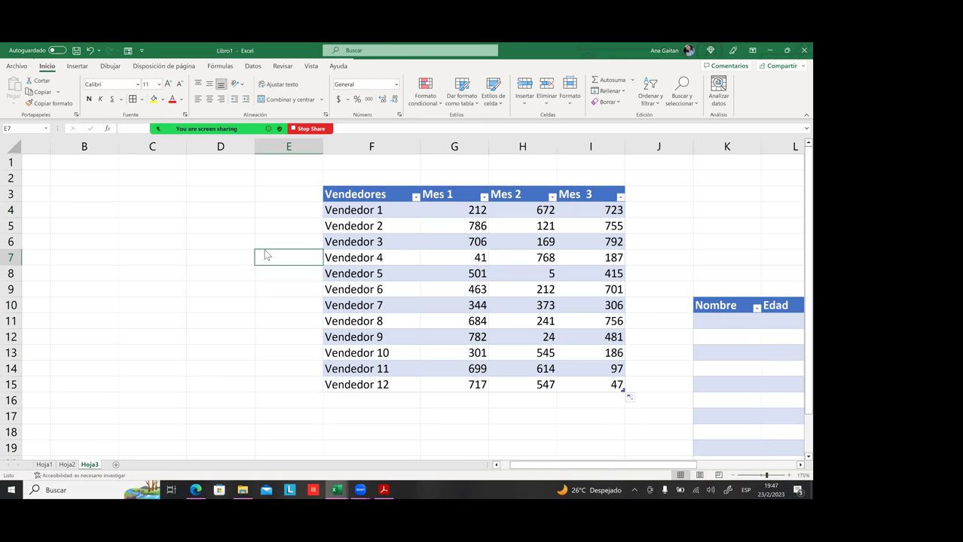
pyautogui.click(433, 293)
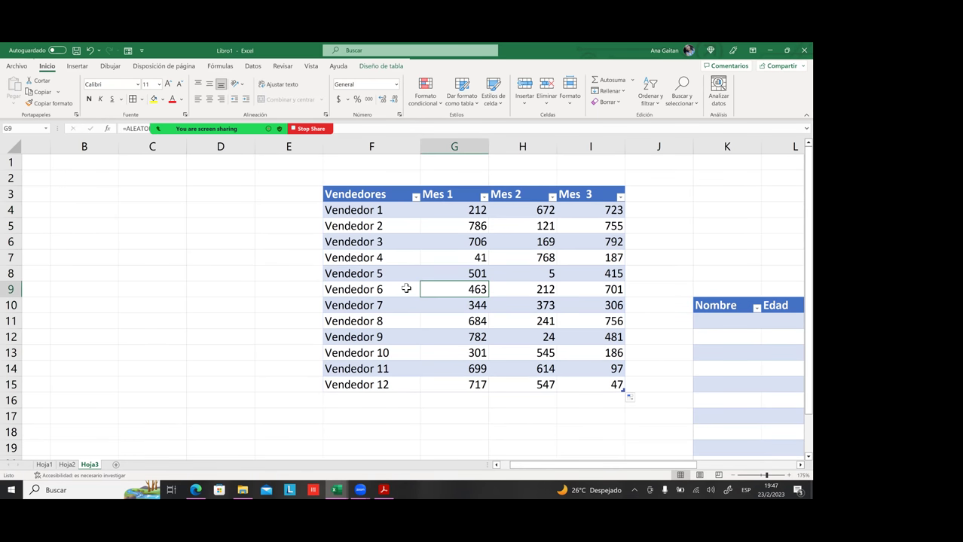
pyautogui.doubleClick(399, 289)
pyautogui.press('Return')
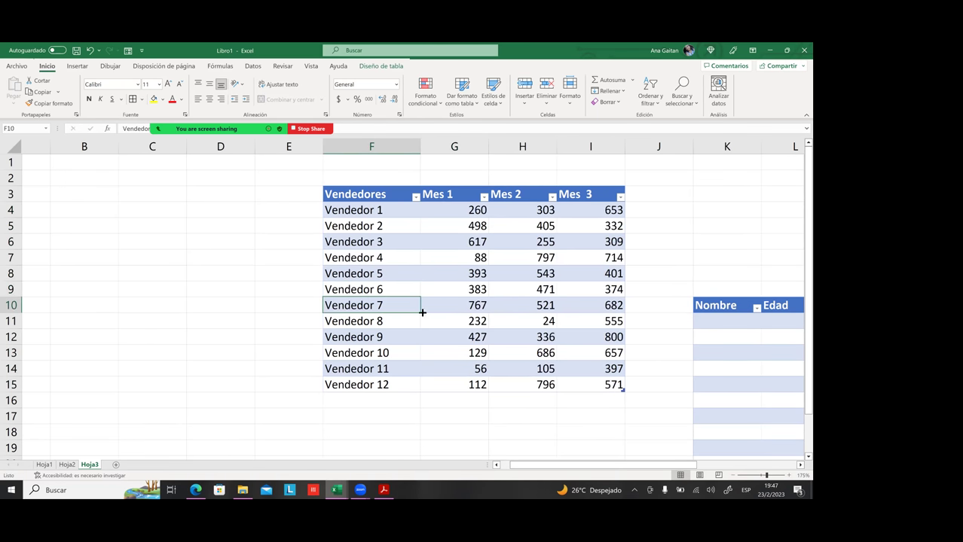
pyautogui.click(441, 352)
pyautogui.click(389, 322)
pyautogui.doubleClick(388, 322)
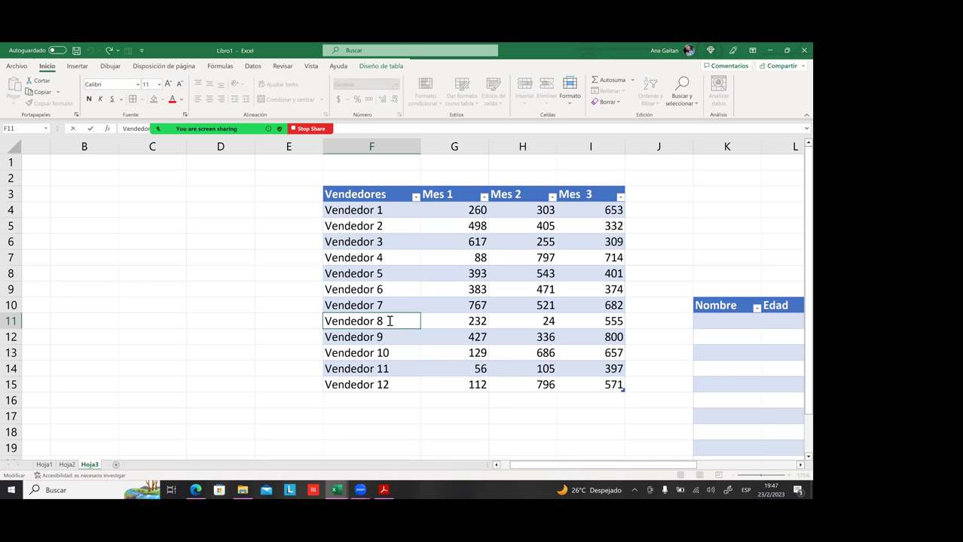
pyautogui.press('Return')
# - Re-enter the Vendedor 5 cell to regenerate the random figures again
pyautogui.click(411, 319)
pyautogui.click(308, 287)
pyautogui.click(303, 275)
pyautogui.press('Down')
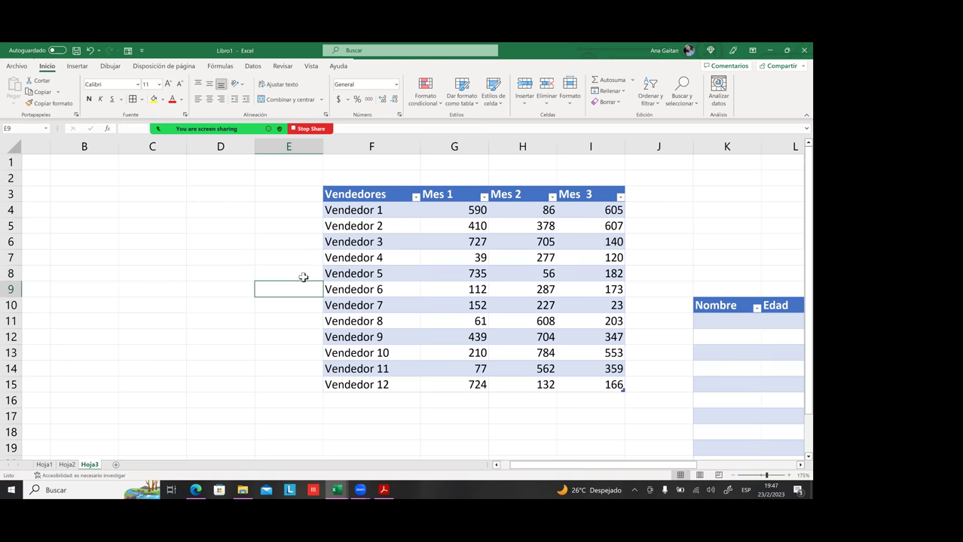
pyautogui.click(302, 274)
pyautogui.press('Down')
pyautogui.press('Down')
pyautogui.press('Down')
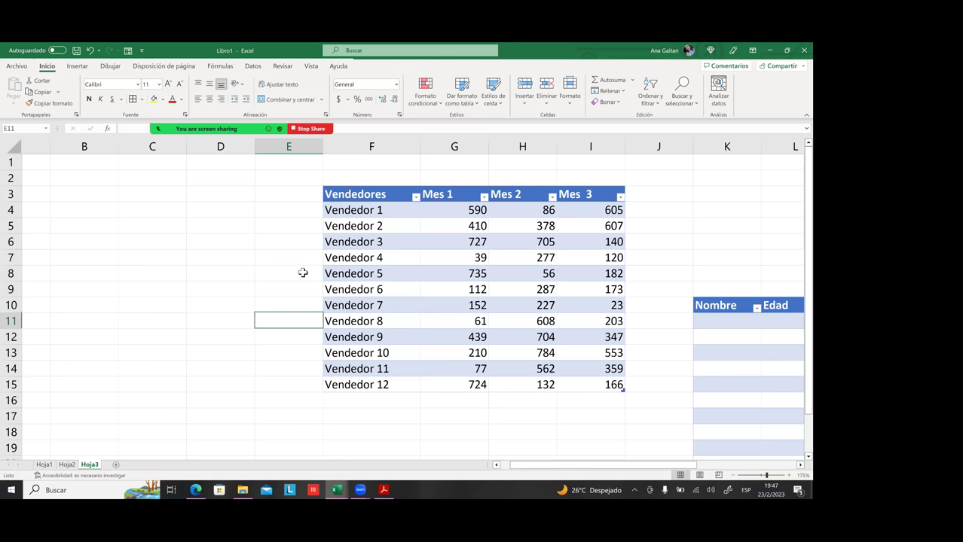
pyautogui.click(381, 273)
pyautogui.doubleClick(390, 279)
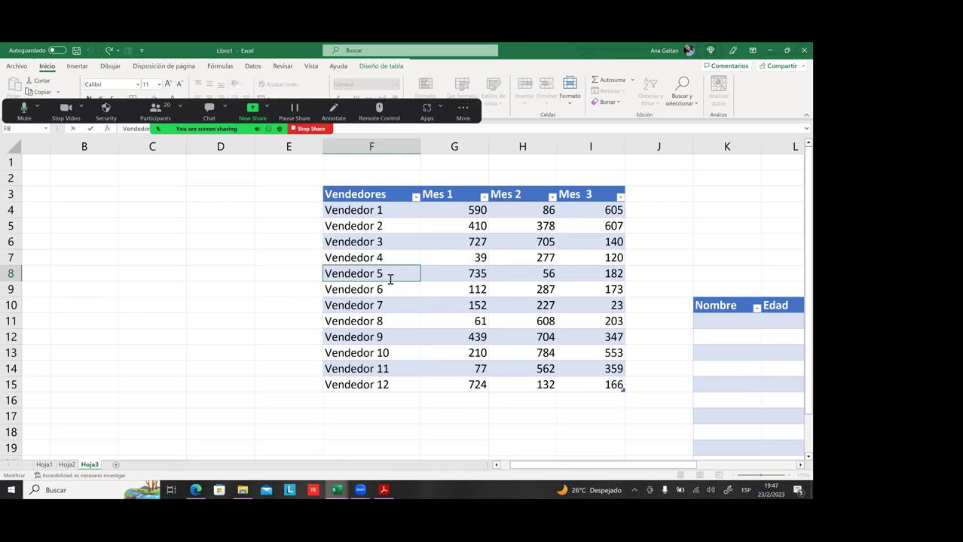
pyautogui.press('Return')
# - Inspect the G9 formula and a few values, then select G4:I15
pyautogui.click(461, 292)
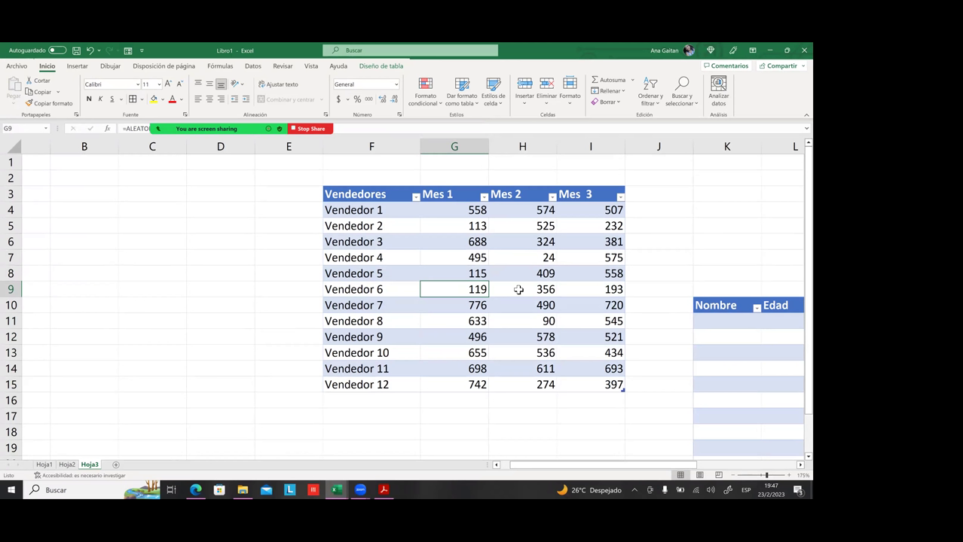
pyautogui.click(469, 214)
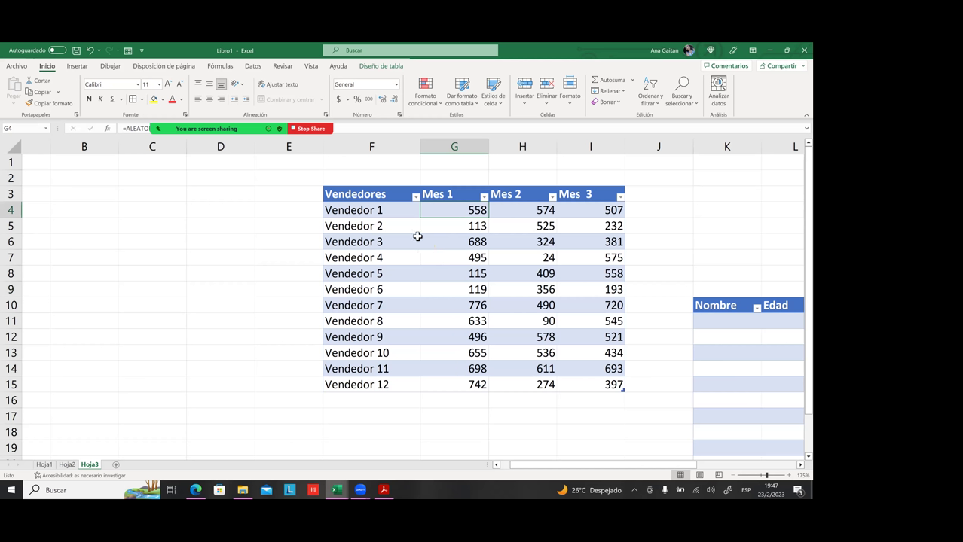
pyautogui.click(441, 256)
pyautogui.click(456, 238)
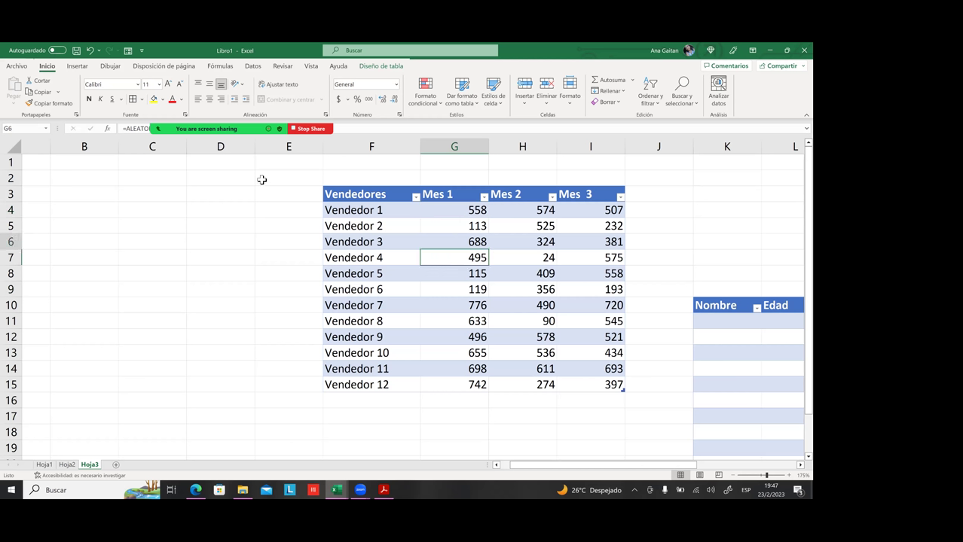
pyautogui.click(501, 238)
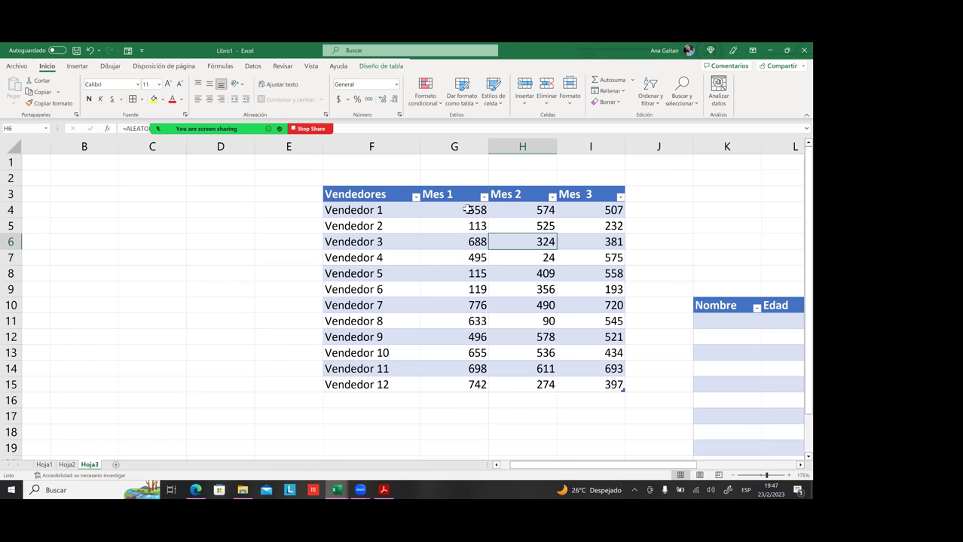
pyautogui.moveTo(466, 210); pyautogui.dragTo(570, 386)
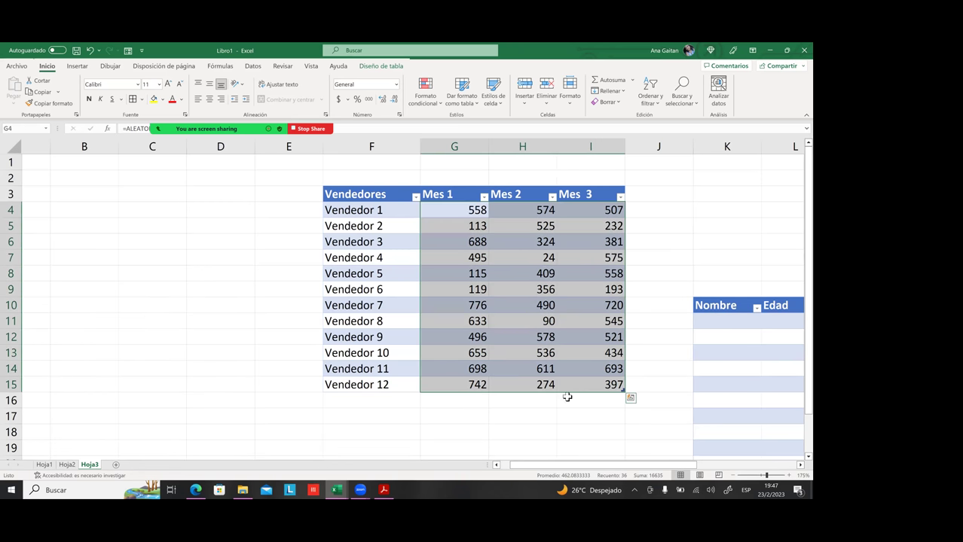
# - Clear the stray entry in H16 and undo the table growing to row 16
pyautogui.click(567, 397)
pyautogui.press('F2')
pyautogui.write('k')
pyautogui.press('BackSpace')
pyautogui.write('n')
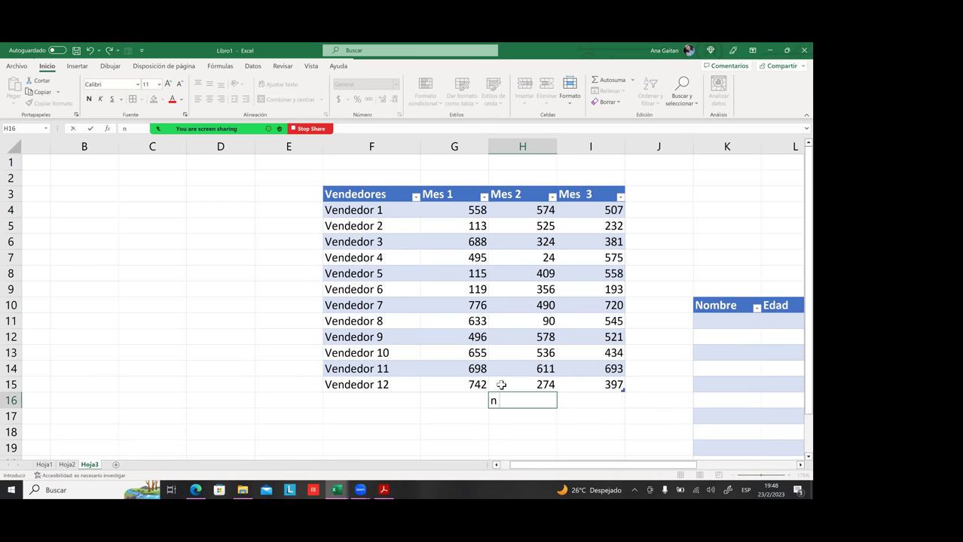
pyautogui.press('BackSpace')
pyautogui.press('Return')
pyautogui.hotkey('ctrl', 'z')
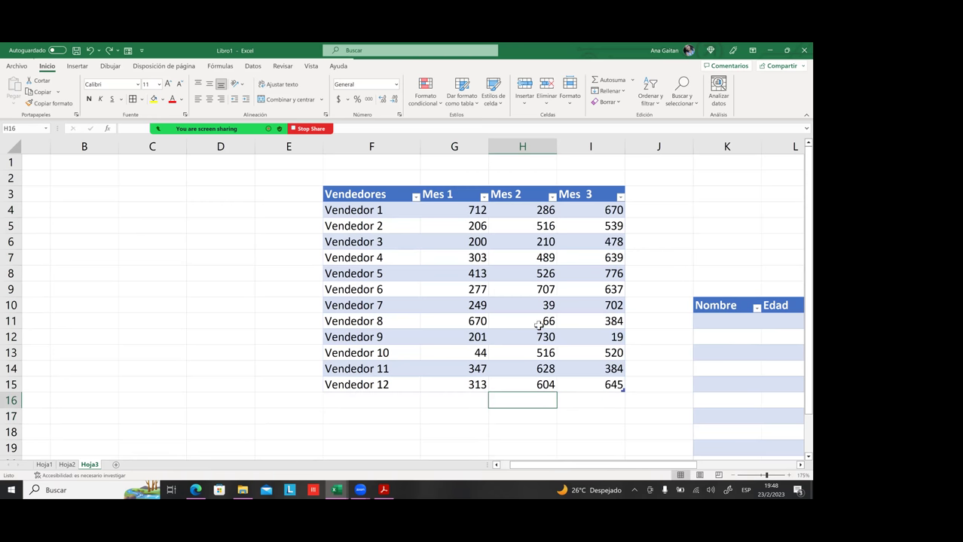
# - Select several Mes 1 and Mes 2 values in the table to check them
pyautogui.click(487, 171)
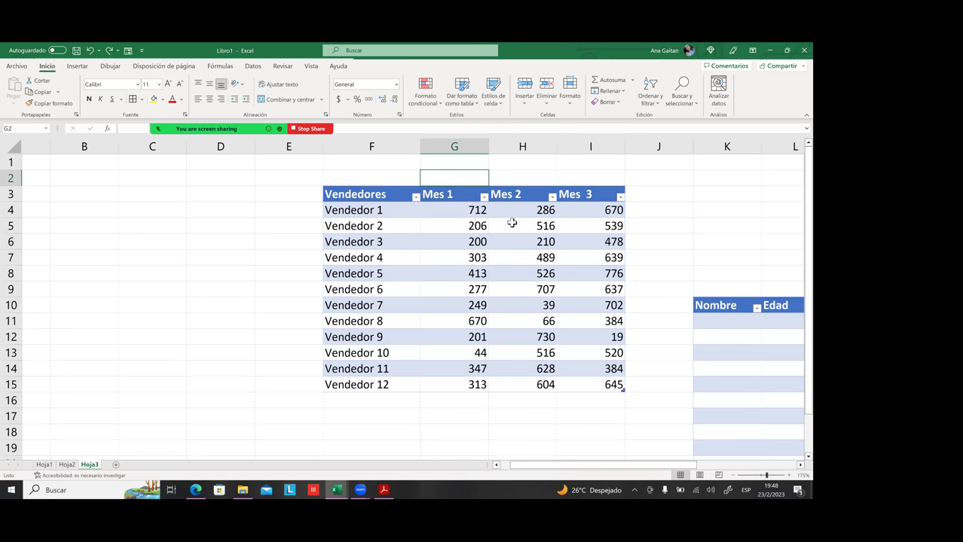
pyautogui.click(512, 235)
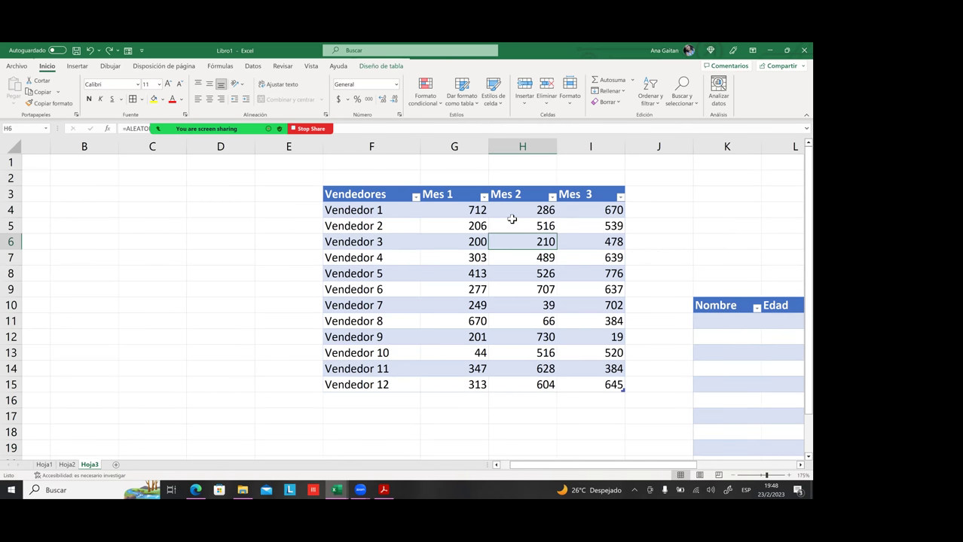
pyautogui.click(453, 214)
pyautogui.click(481, 238)
# - Select the Mes 1–Mes 3 values G4:I15 to copy, then pick G4 as the paste destination
pyautogui.moveTo(460, 211); pyautogui.dragTo(608, 386)
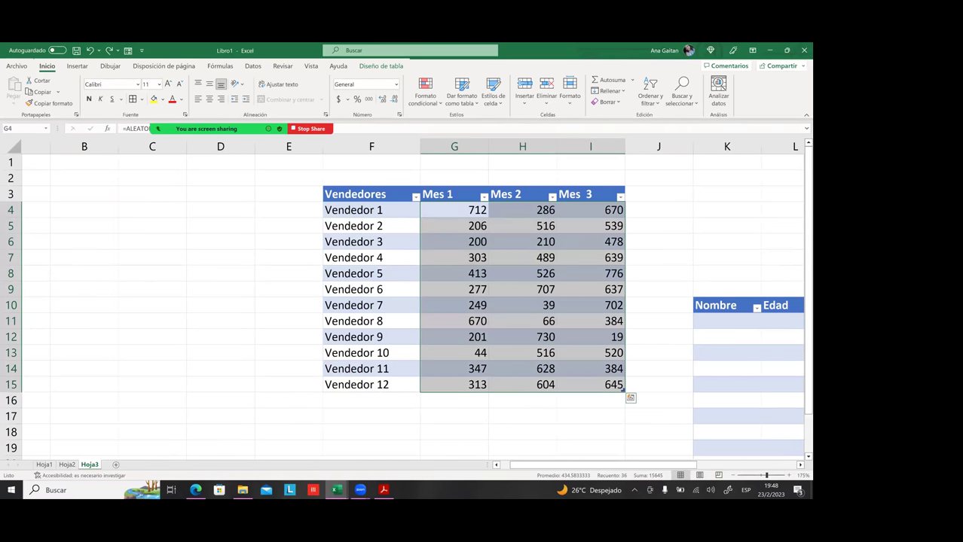
pyautogui.click(568, 337)
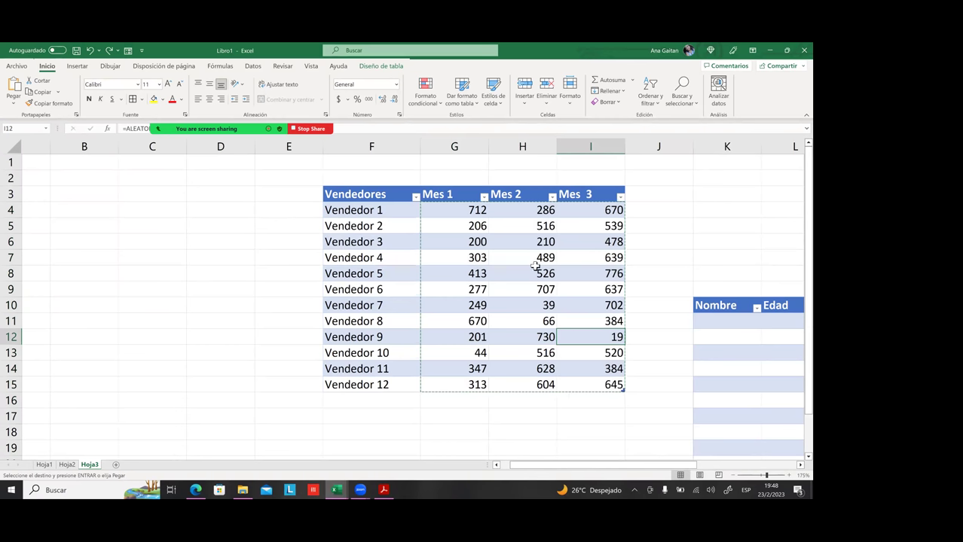
pyautogui.click(478, 216)
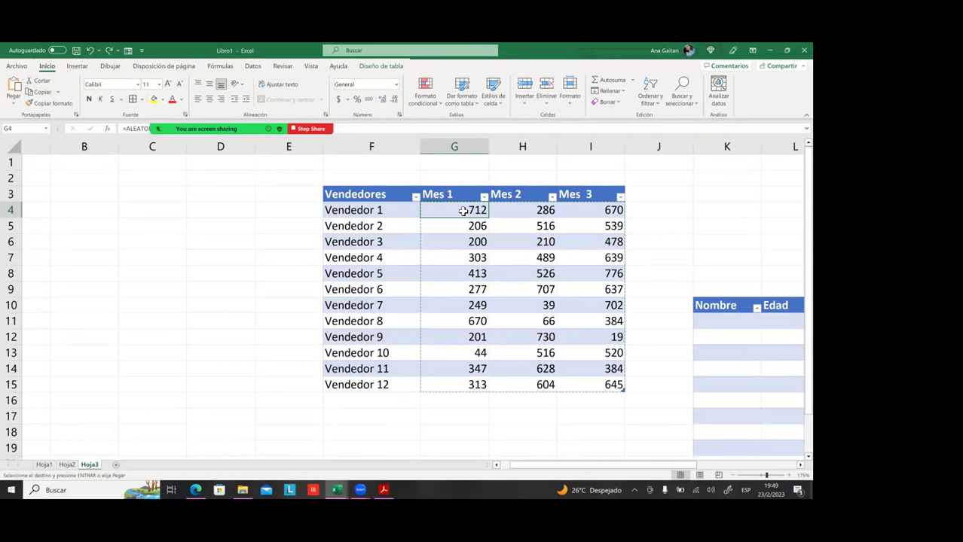
# - Paste the copied range into G4 as Valores only, then spot-check cells hold plain numbers
pyautogui.rightClick(463, 211)
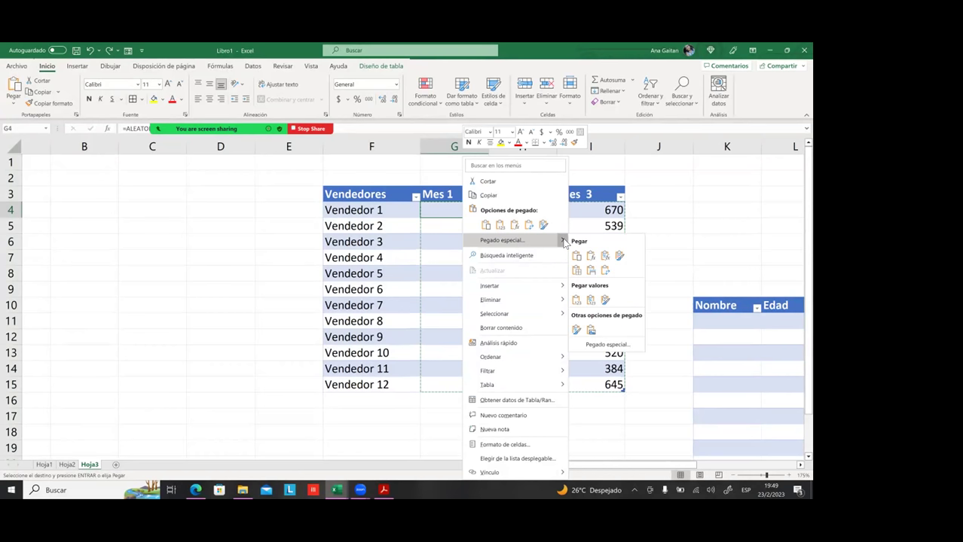
pyautogui.click(499, 226)
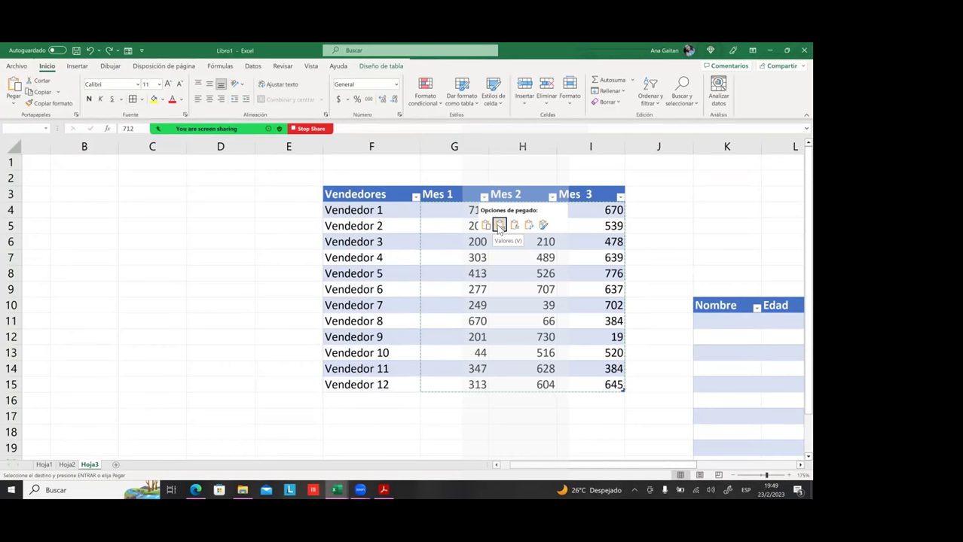
pyautogui.click(499, 226)
pyautogui.click(497, 241)
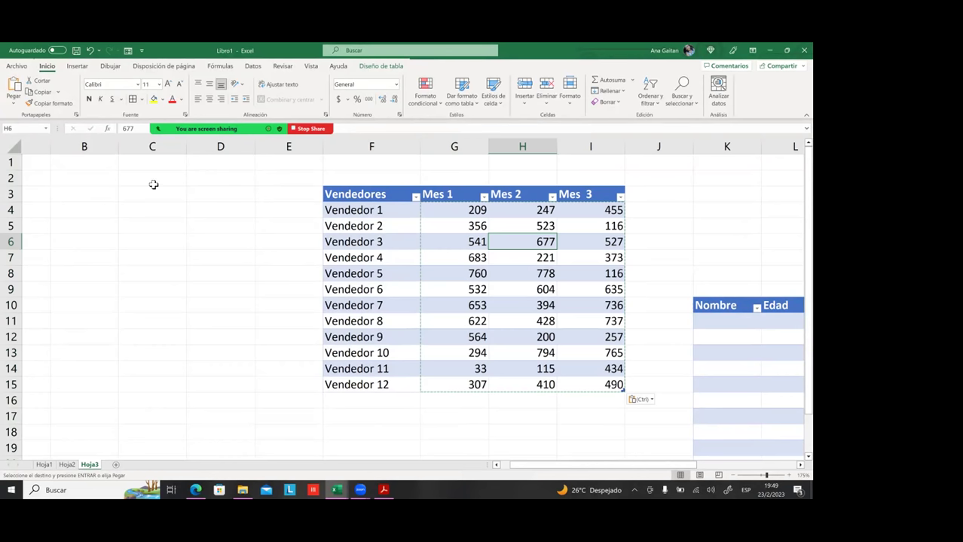
pyautogui.click(465, 306)
pyautogui.click(493, 324)
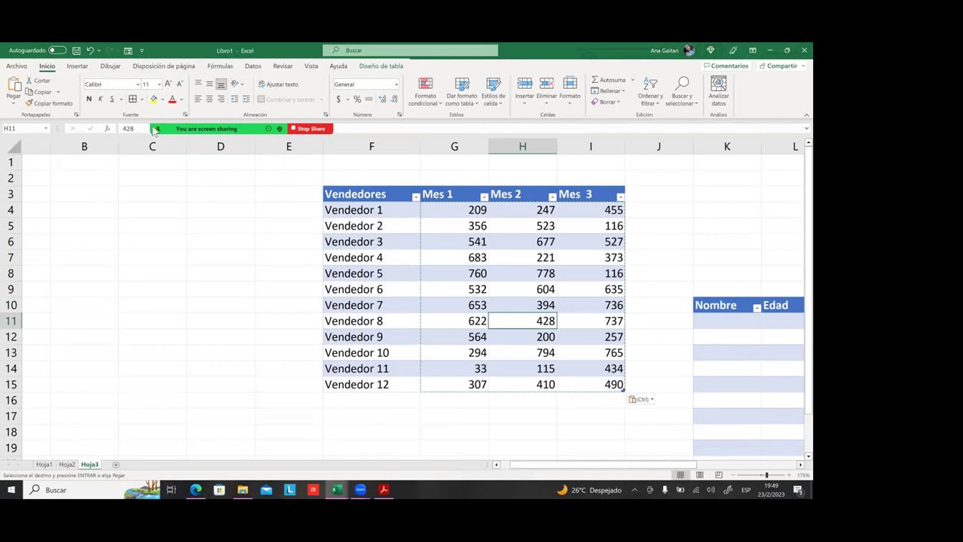
pyautogui.press('Left')
pyautogui.press('Up')
pyautogui.press('Up')
pyautogui.press('Up')
pyautogui.click(476, 238)
pyautogui.press('F2')
pyautogui.click(476, 259)
pyautogui.click(531, 294)
pyautogui.click(531, 400)
pyautogui.click(410, 387)
pyautogui.doubleClick(413, 386)
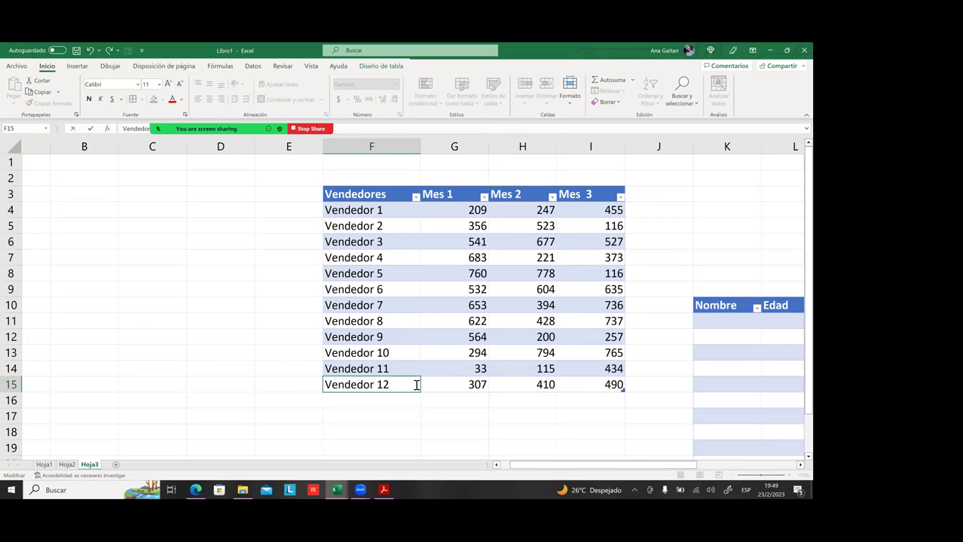
pyautogui.press('Return')
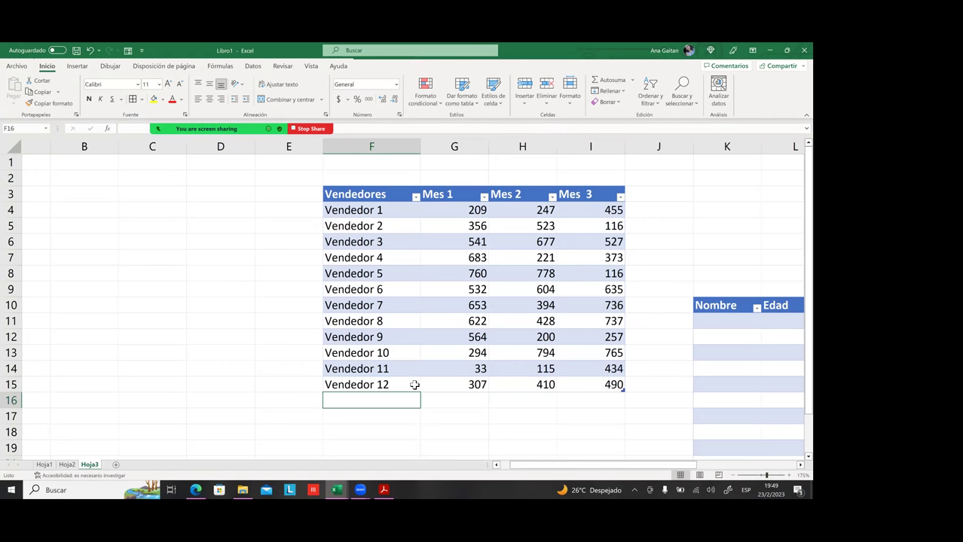
pyautogui.click(502, 335)
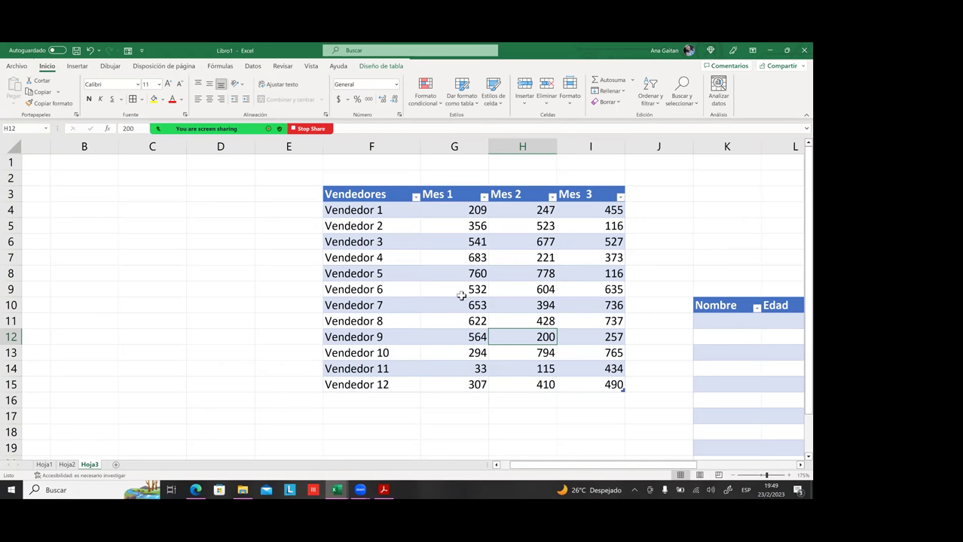
pyautogui.hotkey('ctrl', 'a')
pyautogui.moveTo(570, 375); pyautogui.dragTo(595, 386)
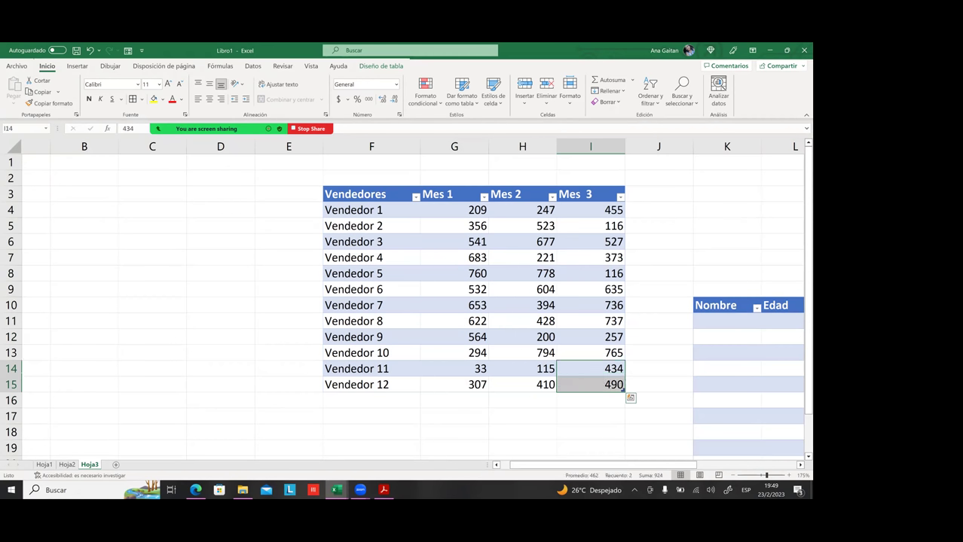
pyautogui.click(533, 398)
pyautogui.click(476, 366)
pyautogui.click(470, 351)
pyautogui.click(468, 336)
pyautogui.moveTo(469, 329); pyautogui.dragTo(459, 300)
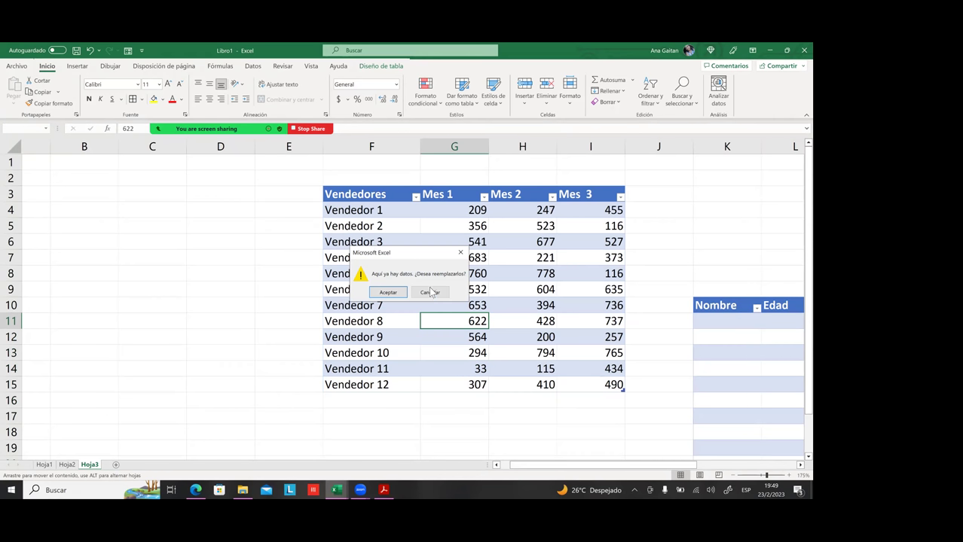
pyautogui.press('Escape')
pyautogui.click(469, 302)
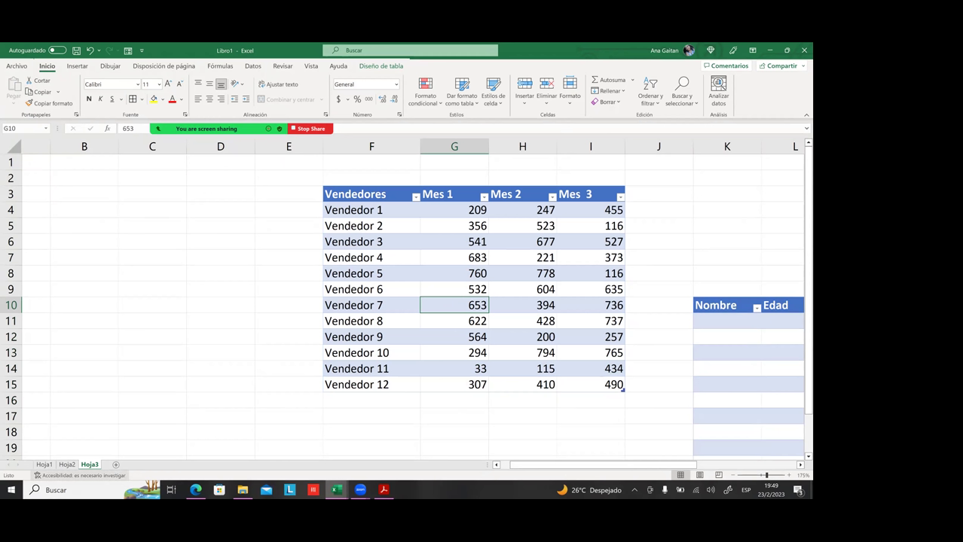
pyautogui.click(106, 417)
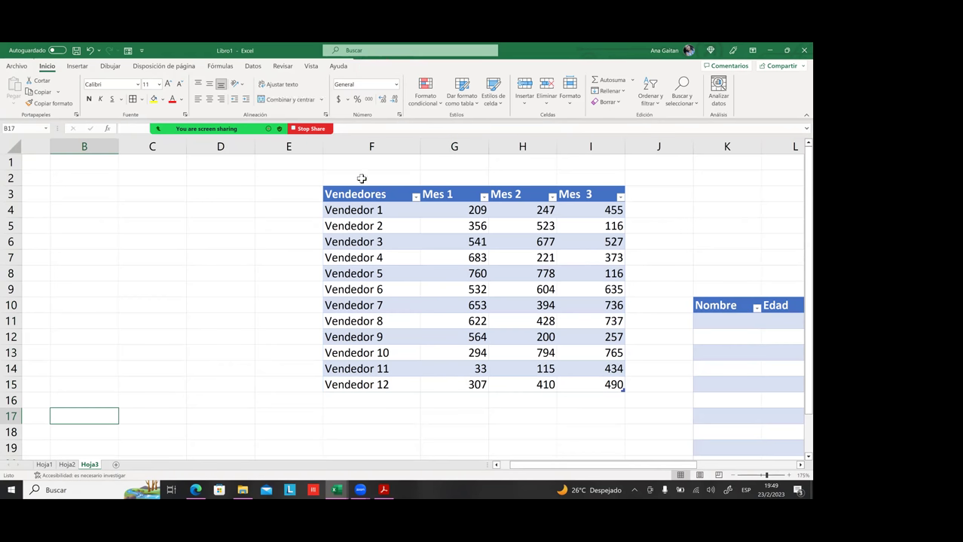
pyautogui.moveTo(373, 209); pyautogui.dragTo(456, 289)
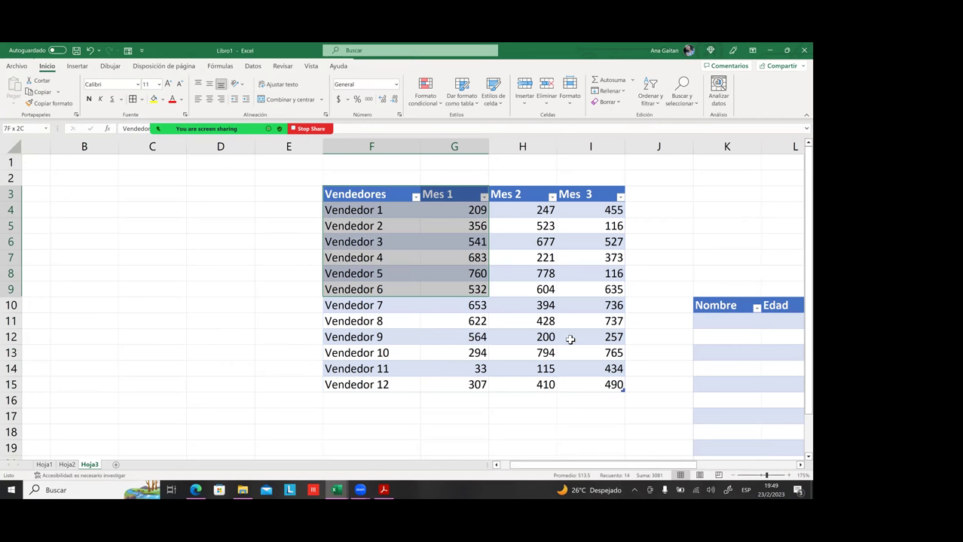
pyautogui.moveTo(584, 324); pyautogui.dragTo(462, 254)
pyautogui.click(380, 210)
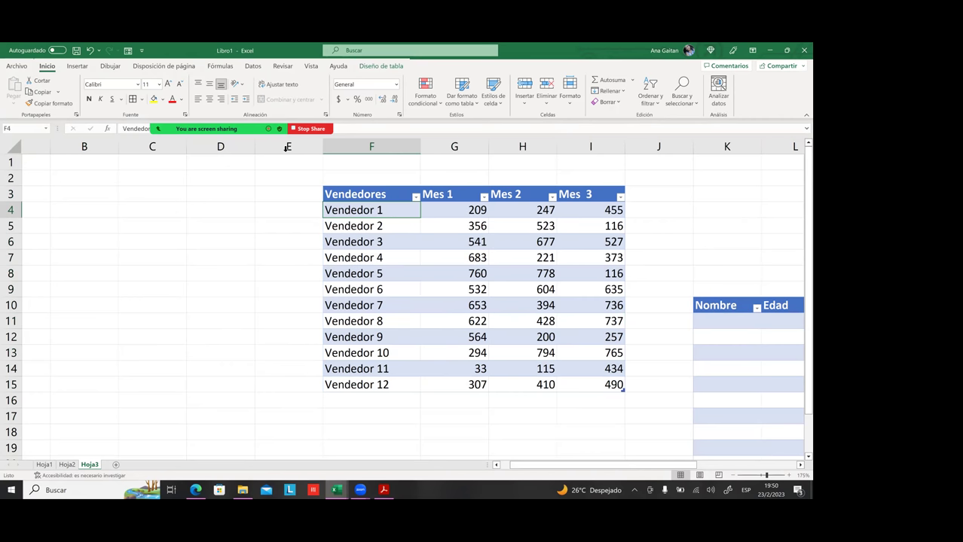
pyautogui.click(128, 51)
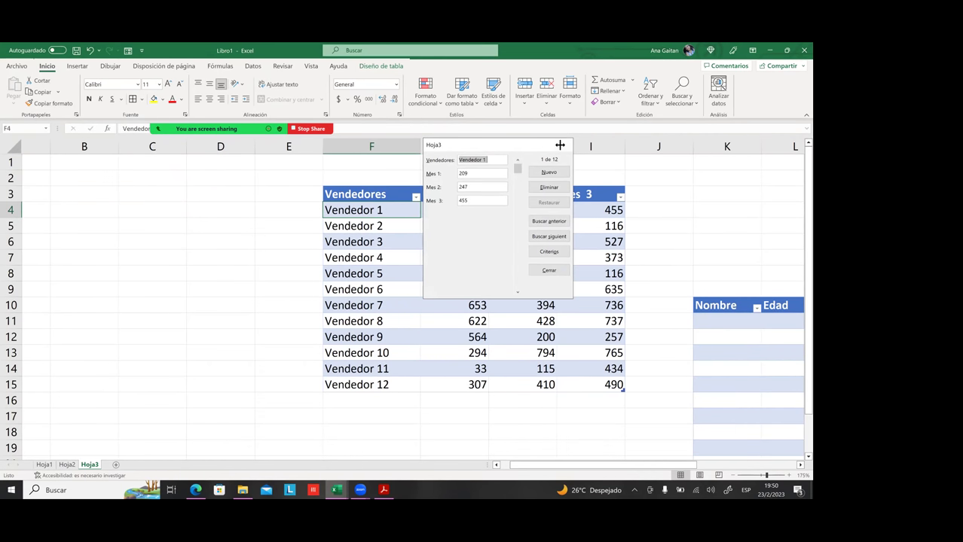
pyautogui.click(561, 144)
pyautogui.click(415, 369)
pyautogui.moveTo(410, 209); pyautogui.dragTo(462, 285)
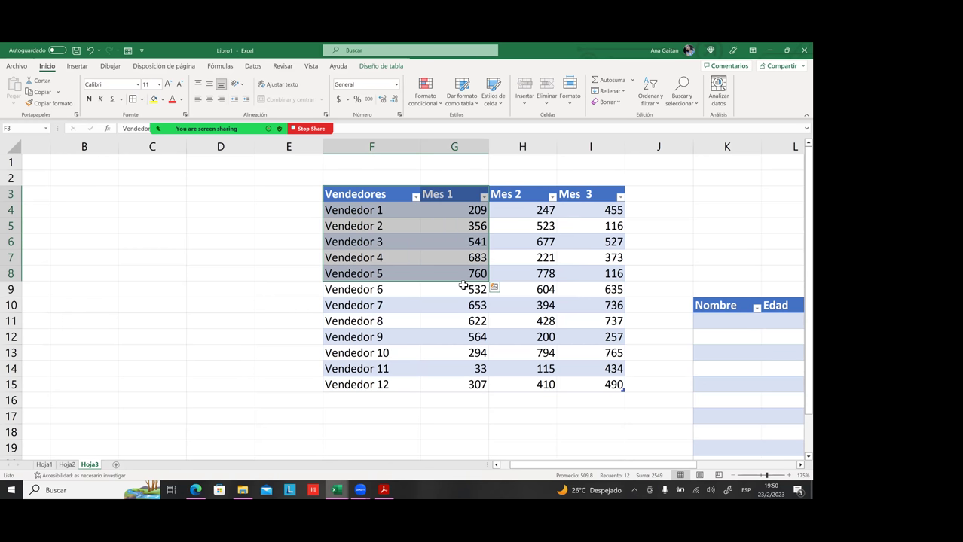
pyautogui.click(464, 283)
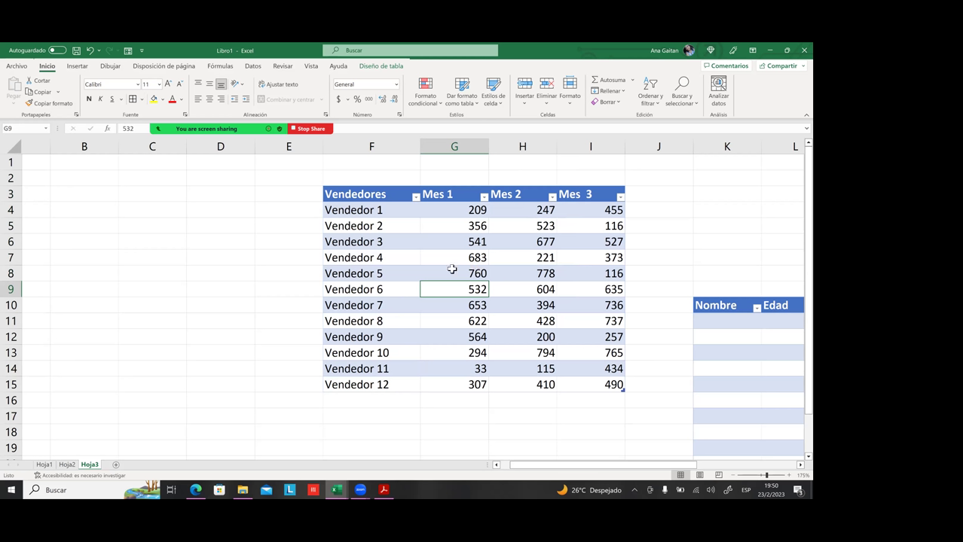
pyautogui.click(413, 307)
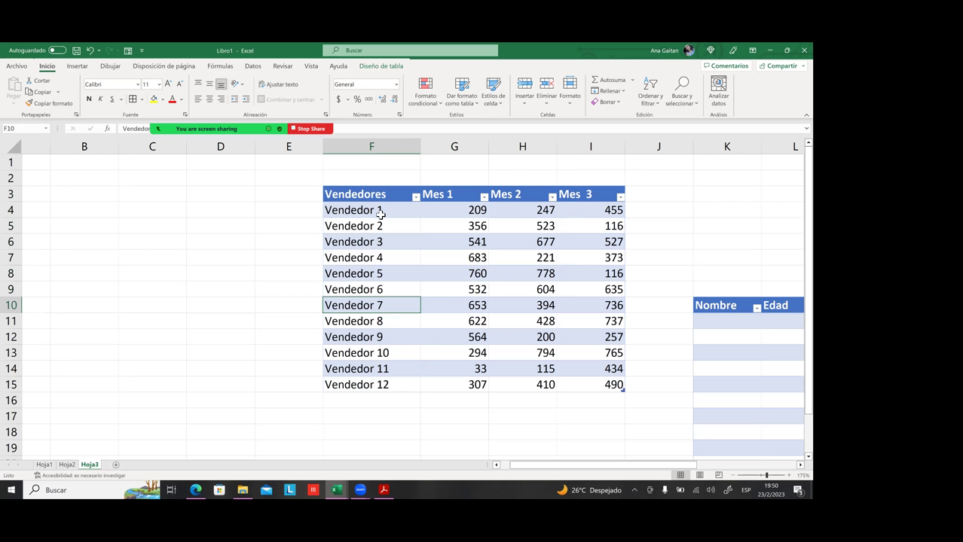
pyautogui.click(366, 215)
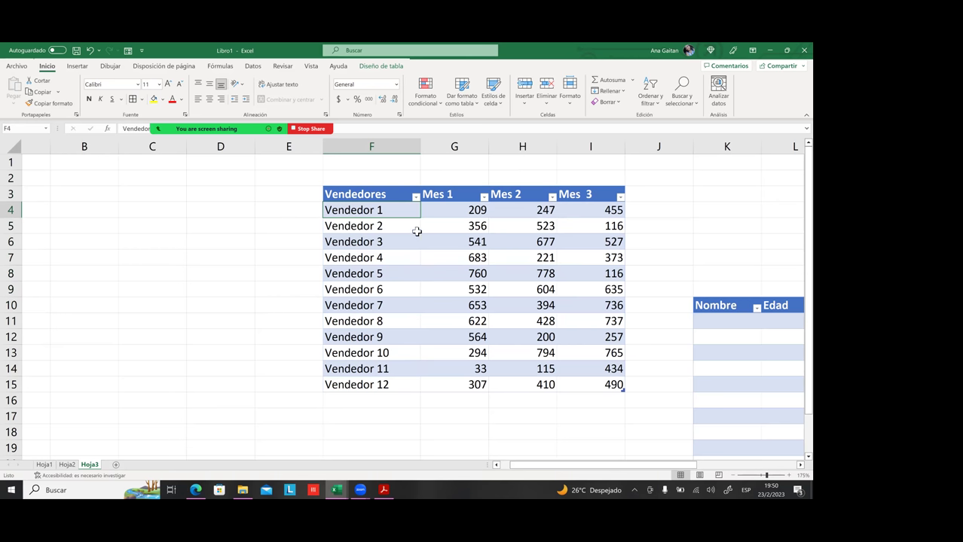
pyautogui.moveTo(360, 204); pyautogui.dragTo(625, 392)
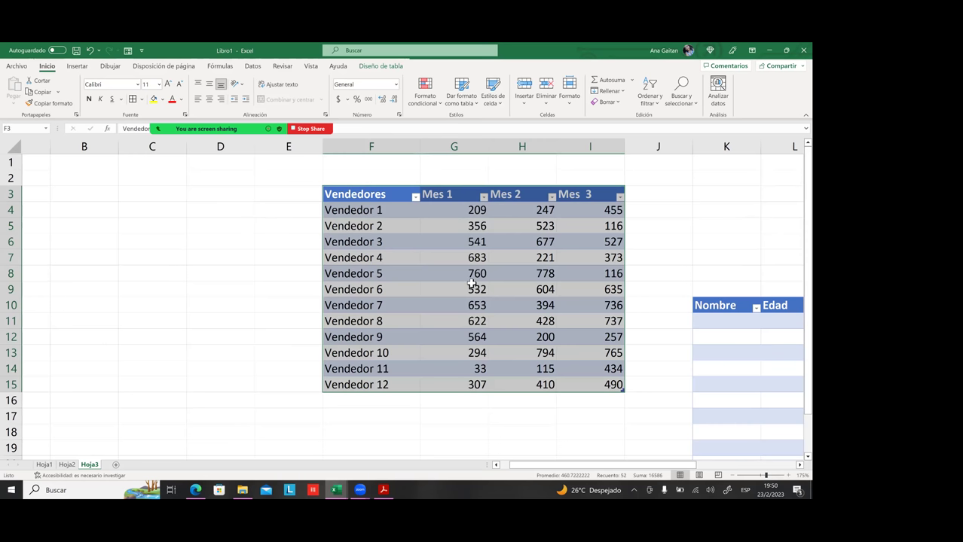
pyautogui.click(462, 236)
pyautogui.click(443, 226)
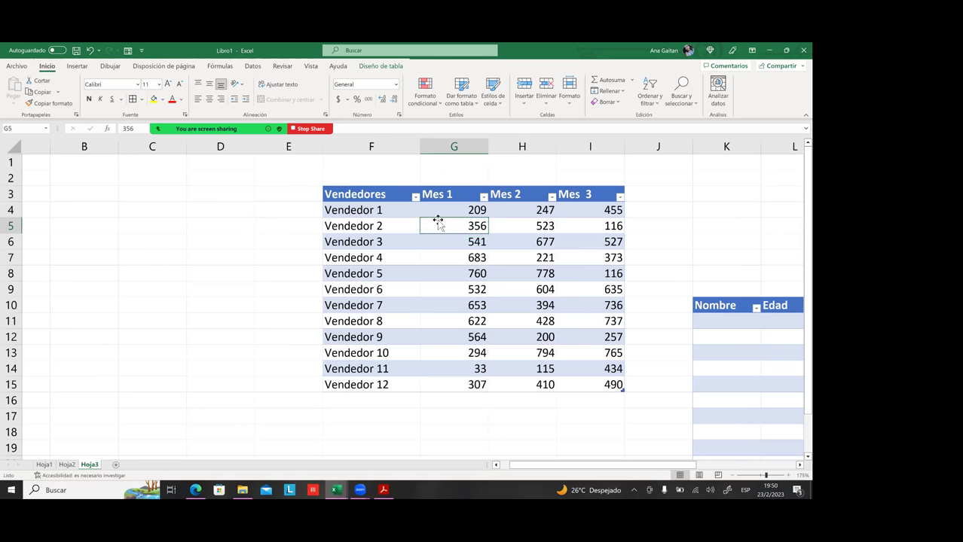
pyautogui.click(401, 213)
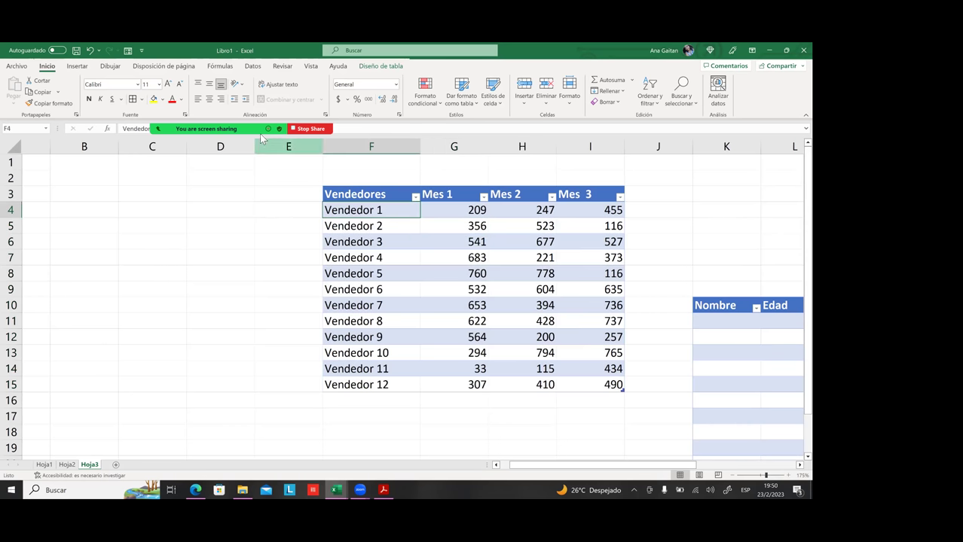
pyautogui.click(127, 53)
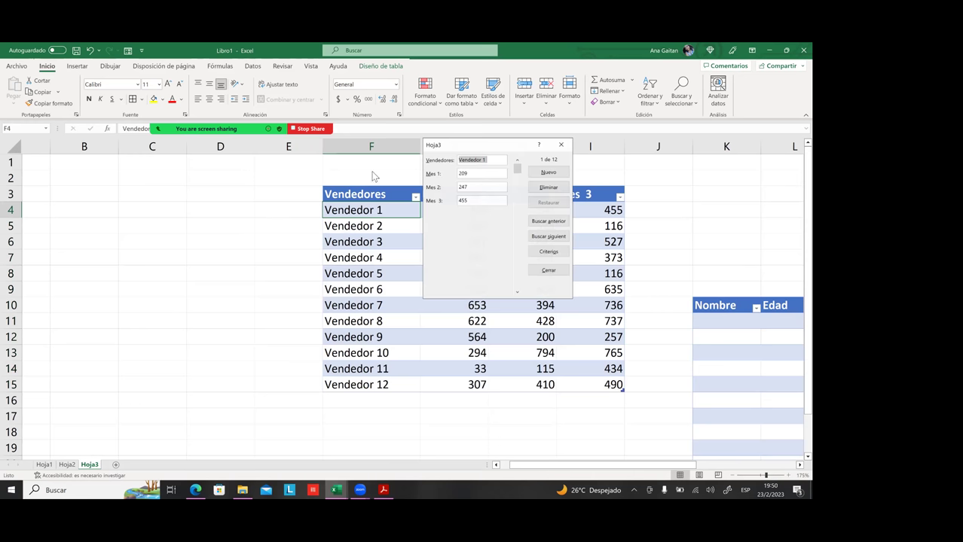
pyautogui.click(549, 172)
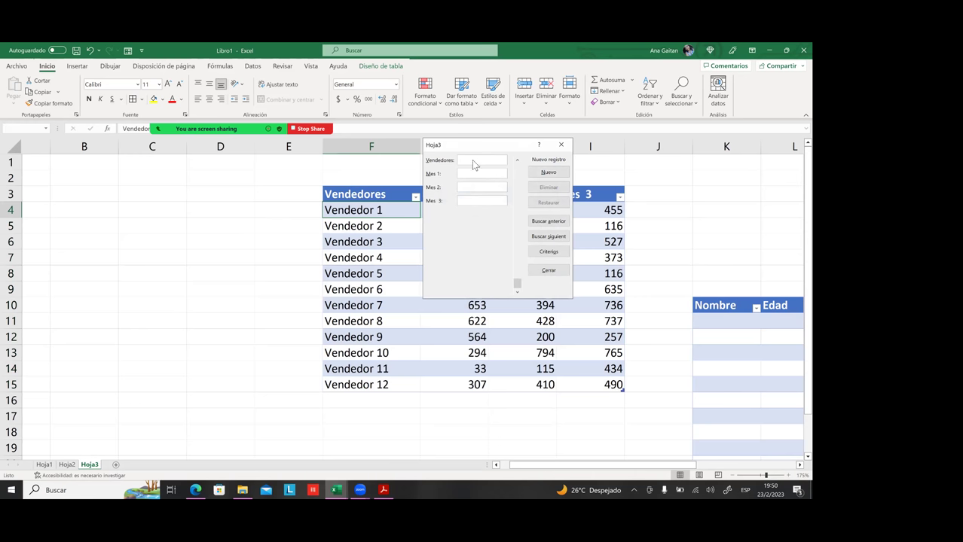
pyautogui.press('Return')
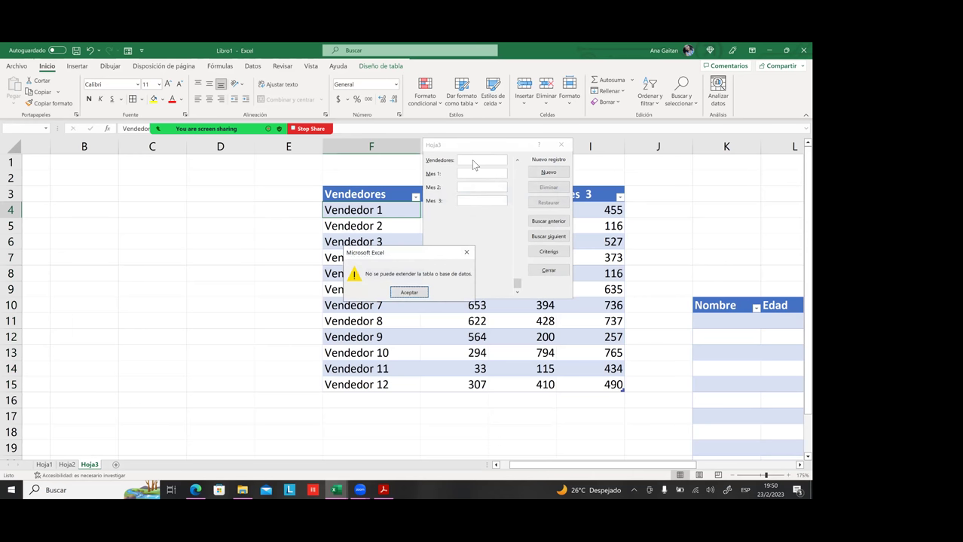
pyautogui.click(410, 292)
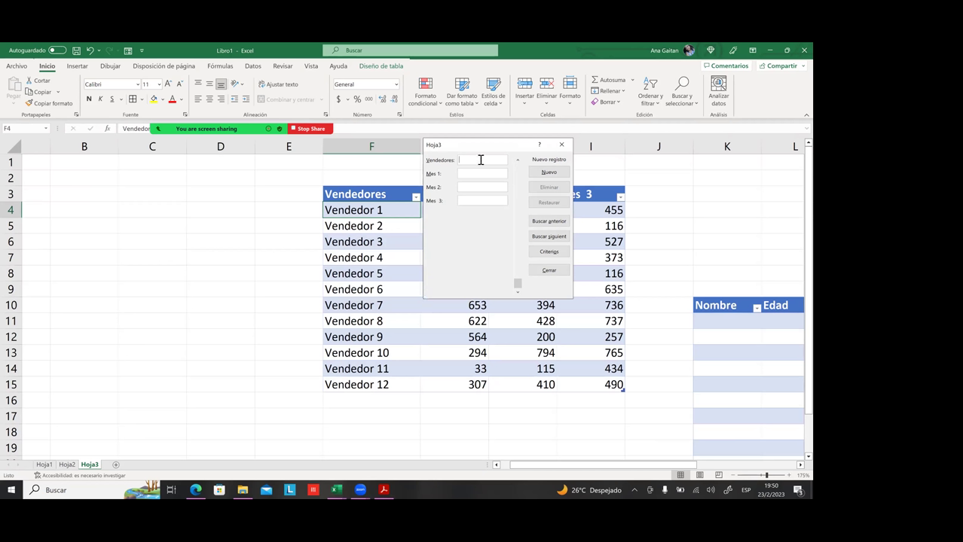
pyautogui.click(547, 173)
pyautogui.click(488, 159)
pyautogui.click(549, 269)
pyautogui.click(481, 256)
pyautogui.click(394, 211)
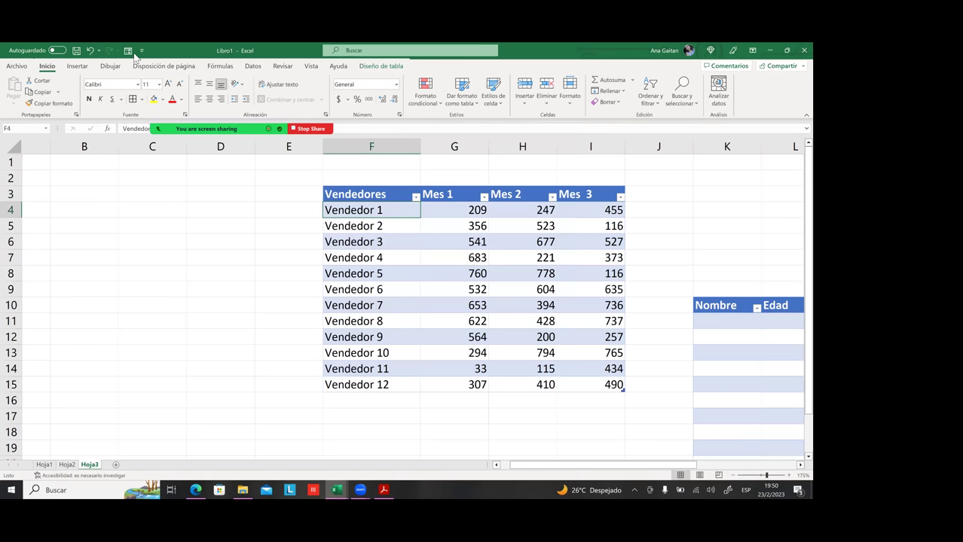
pyautogui.click(132, 53)
pyautogui.click(538, 175)
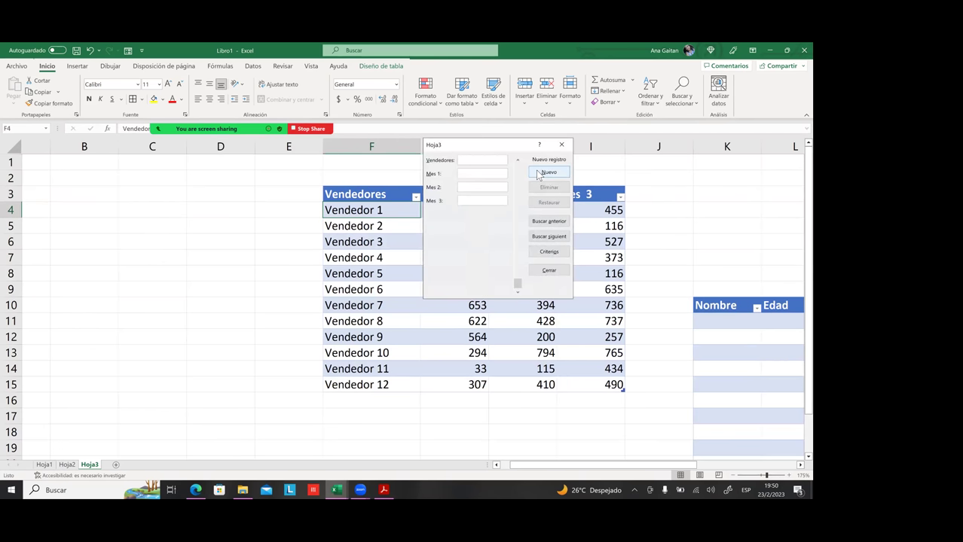
pyautogui.click(537, 174)
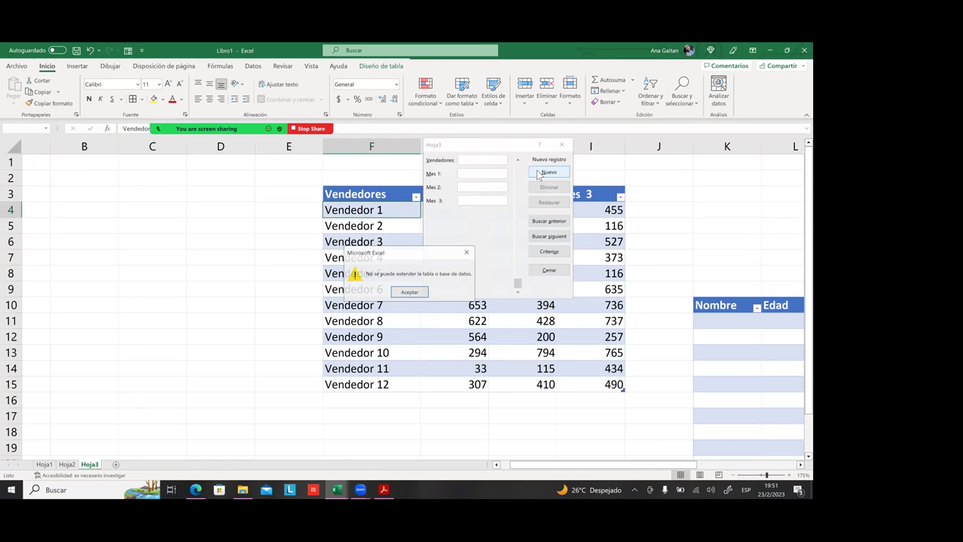
pyautogui.click(422, 291)
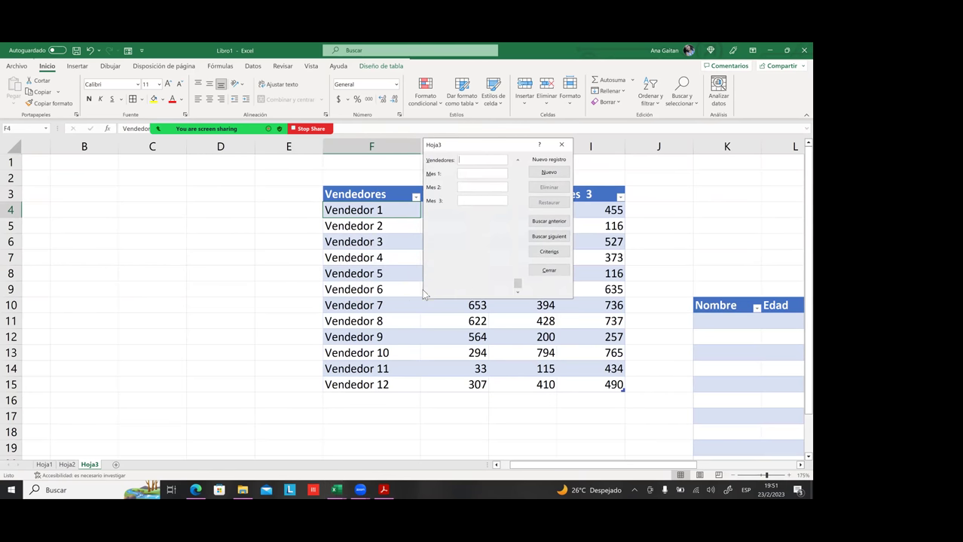
pyautogui.click(561, 144)
pyautogui.click(515, 288)
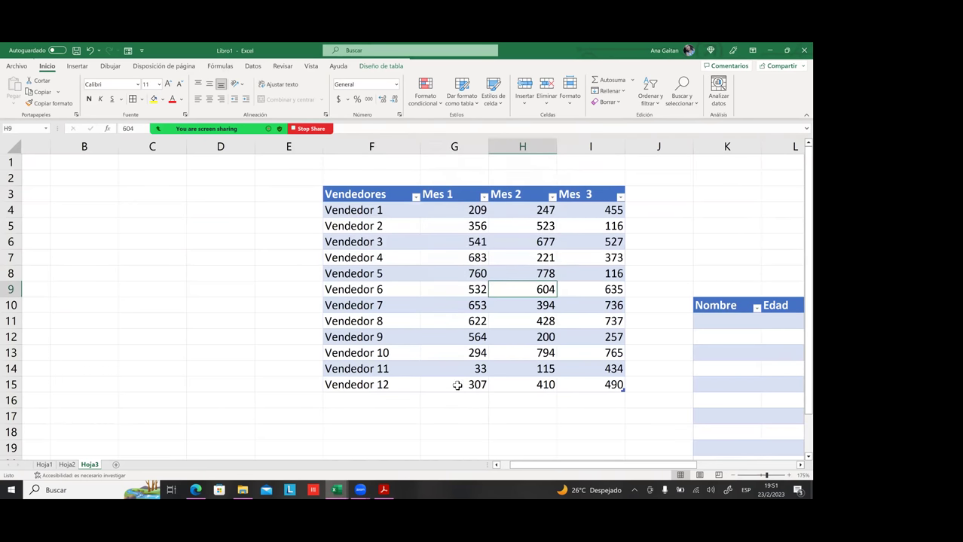
# - Drag the Vendedores table's resize handle down to extend it to row 19
pyautogui.scroll(-1, 473, 389)
pyautogui.scroll(-1, 473, 389)
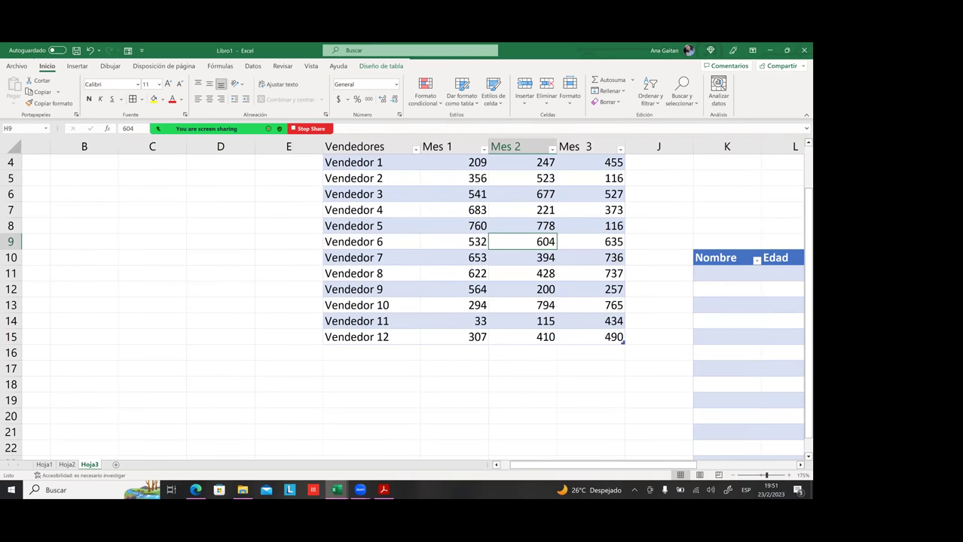
pyautogui.moveTo(624, 343); pyautogui.dragTo(623, 401)
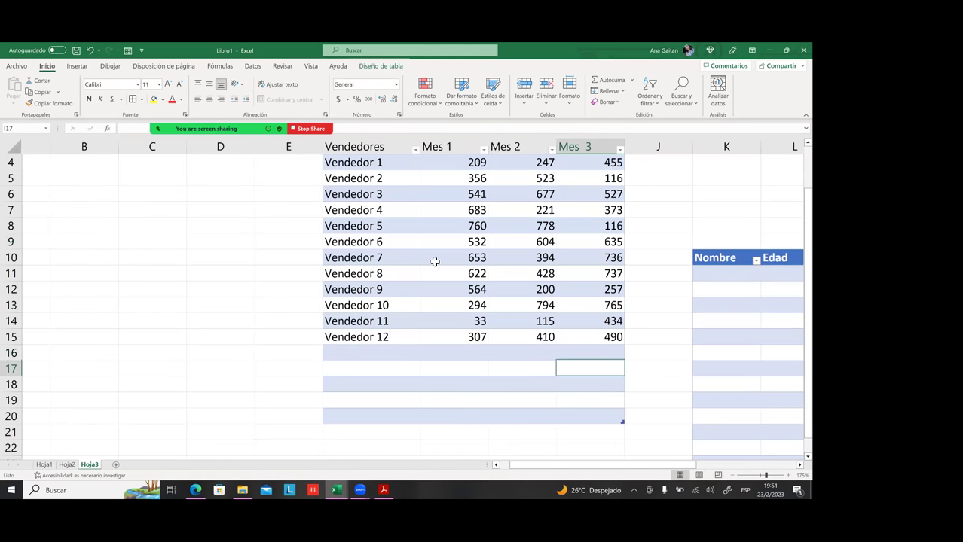
pyautogui.scroll(3, 351, 216)
pyautogui.click(352, 215)
# - Add a Vendedor 13 record with Mes values 500, 5 and 0 through the Formulario
pyautogui.click(128, 50)
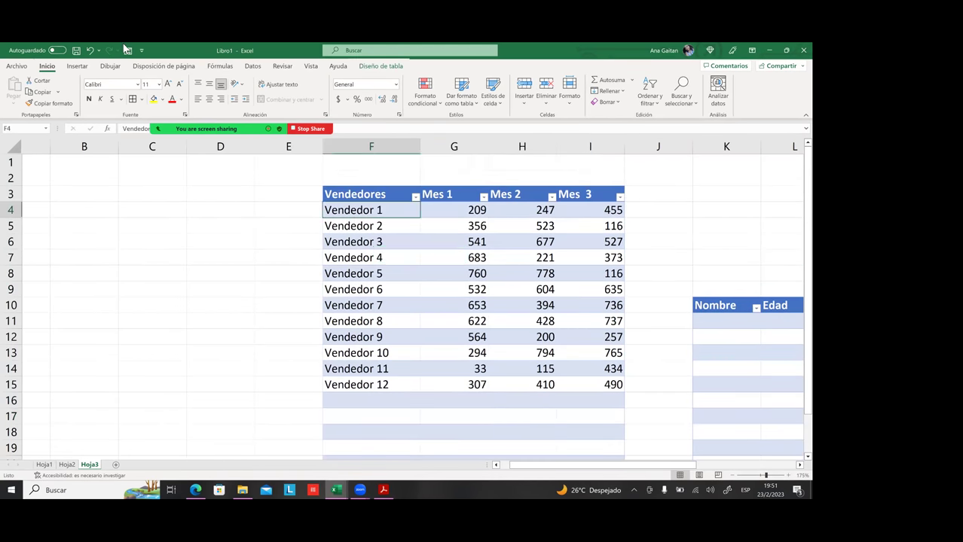
pyautogui.click(548, 172)
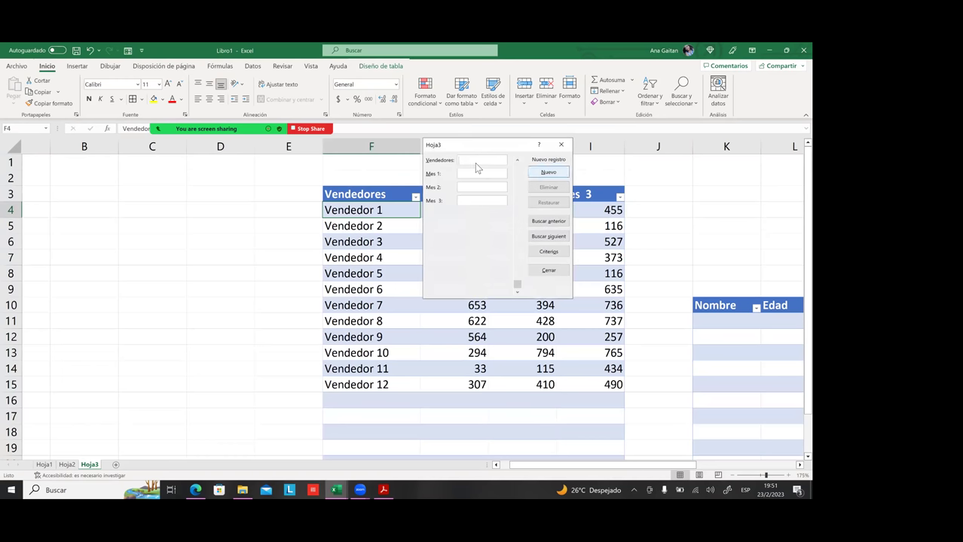
pyautogui.write('a')
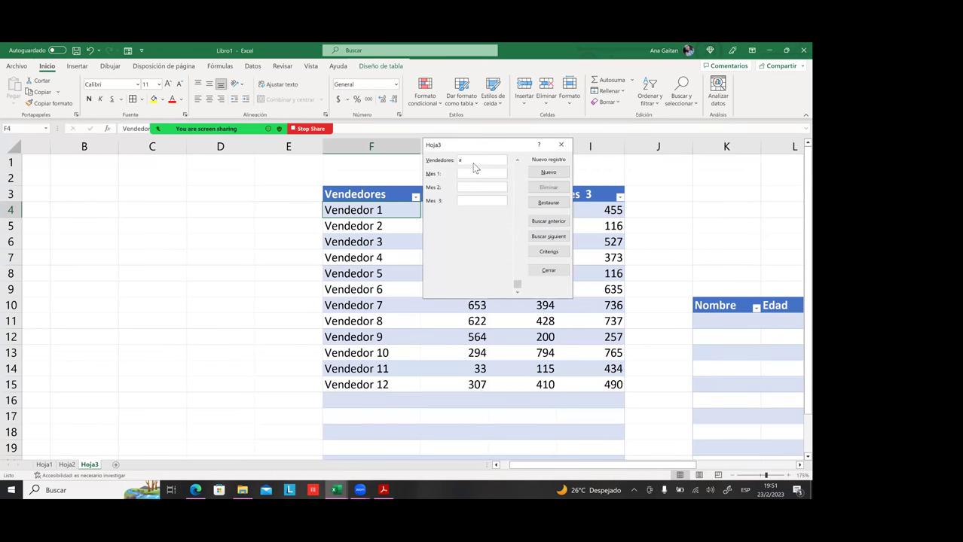
pyautogui.write('sVendedor')
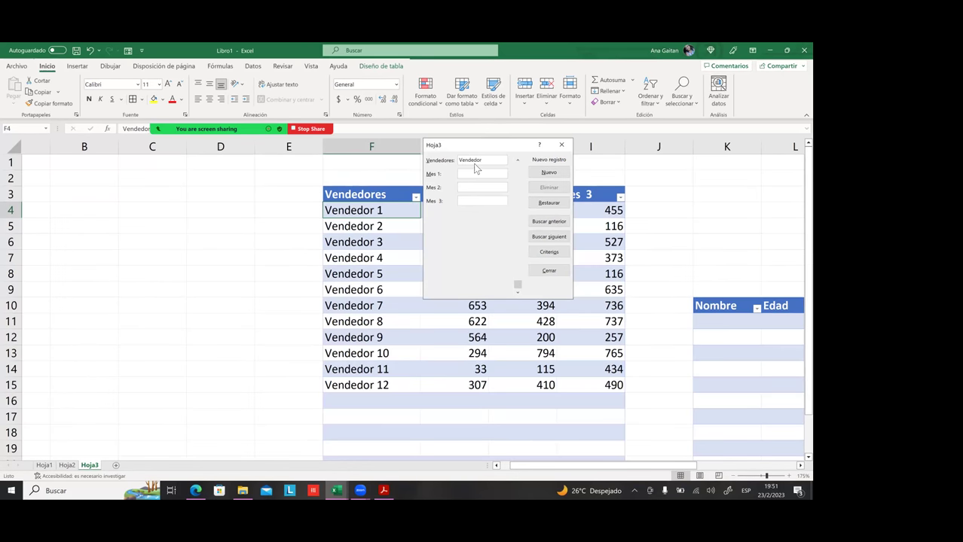
pyautogui.write(' 13')
pyautogui.click(482, 190)
pyautogui.write('5')
pyautogui.click(549, 174)
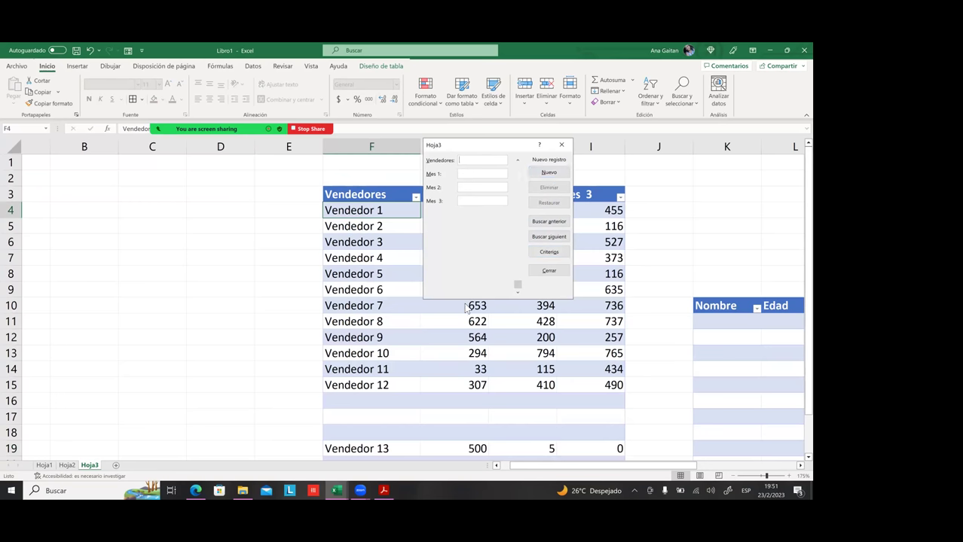
pyautogui.click(561, 144)
pyautogui.scroll(-2, 529, 307)
# - Inspect rows 16–19, including Vendedor 13 and its 500 and 5 values
pyautogui.click(446, 337)
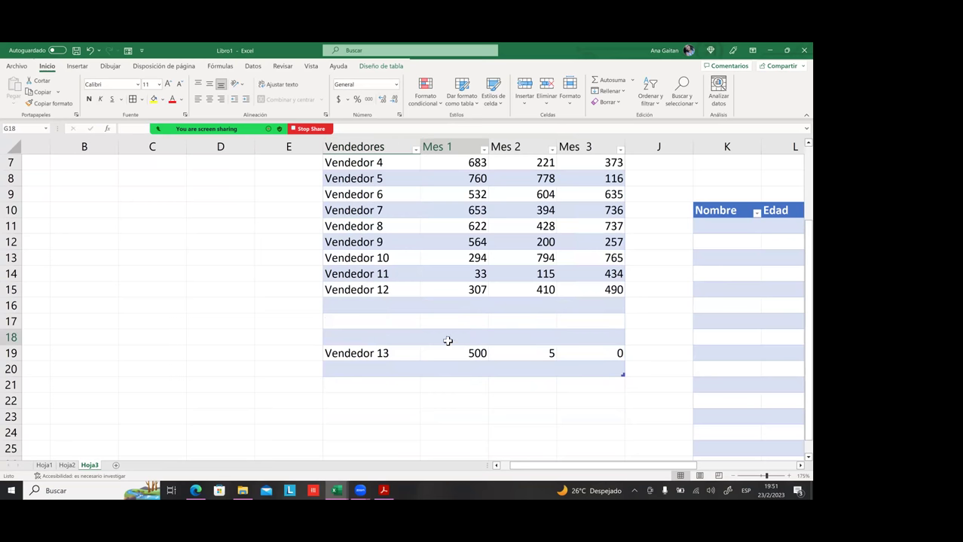
pyautogui.click(399, 337)
pyautogui.click(384, 305)
pyautogui.click(385, 336)
pyautogui.click(381, 316)
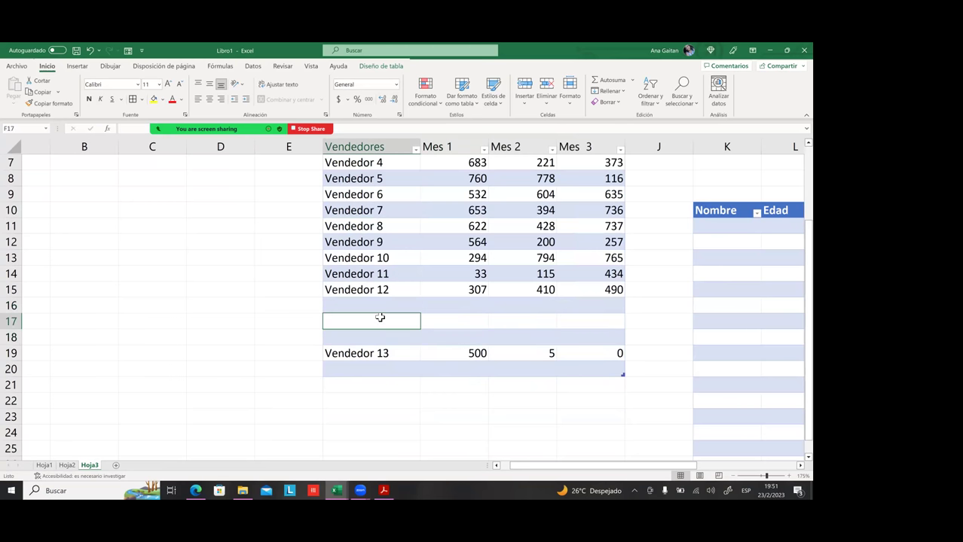
pyautogui.click(376, 356)
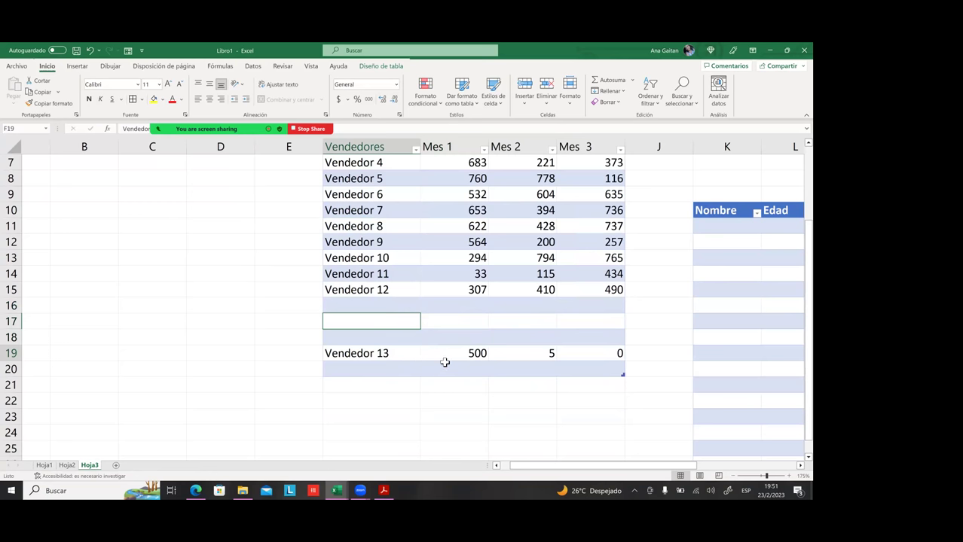
pyautogui.click(553, 350)
pyautogui.click(452, 358)
pyautogui.click(435, 367)
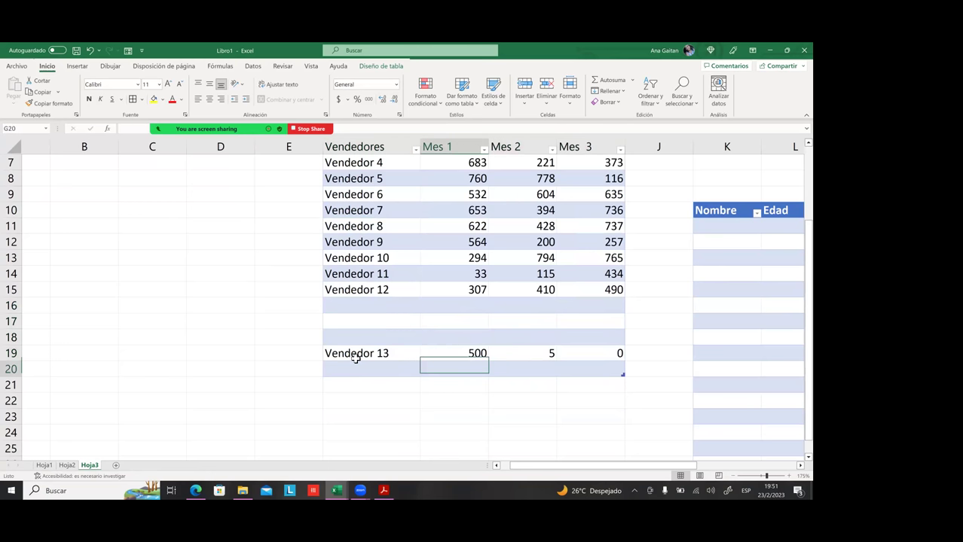
pyautogui.click(335, 351)
pyautogui.click(423, 333)
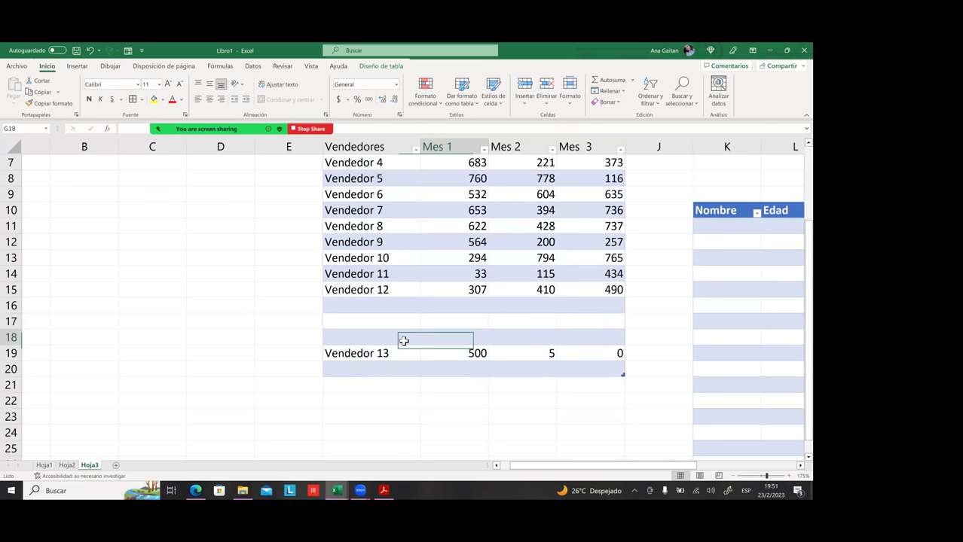
# - Undo the Vendedor 13 row with Ctrl+Z and scroll back up to the table header
pyautogui.hotkey('ctrl', 'z')
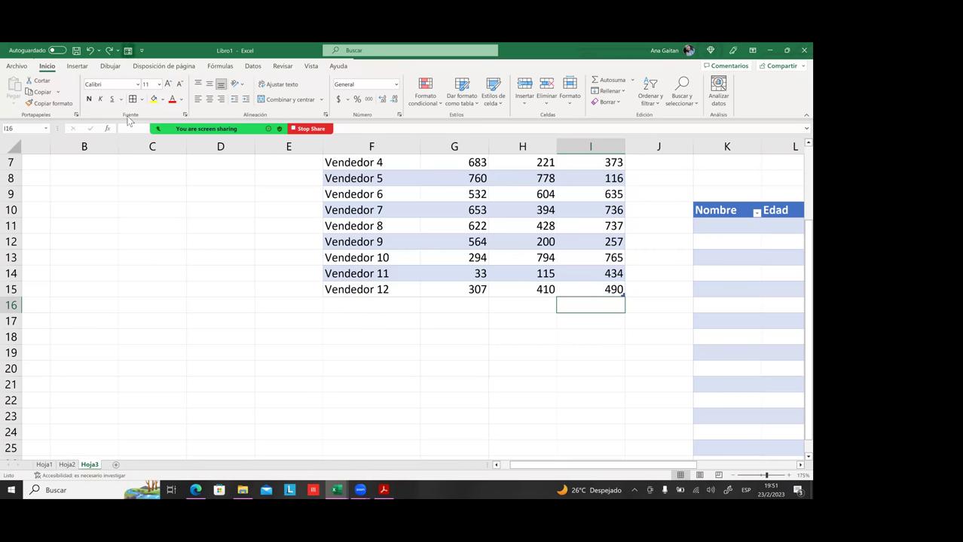
pyautogui.click(325, 340)
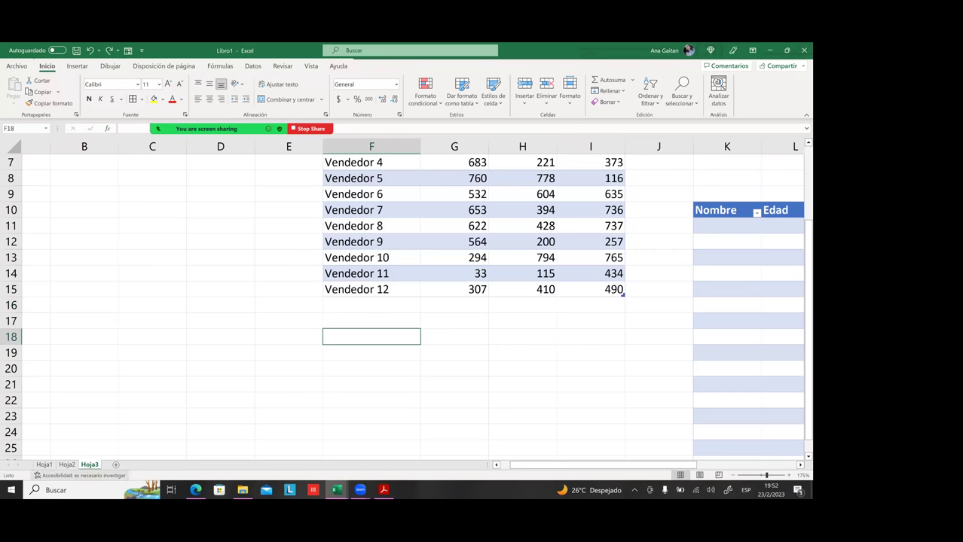
pyautogui.scroll(1, 342, 392)
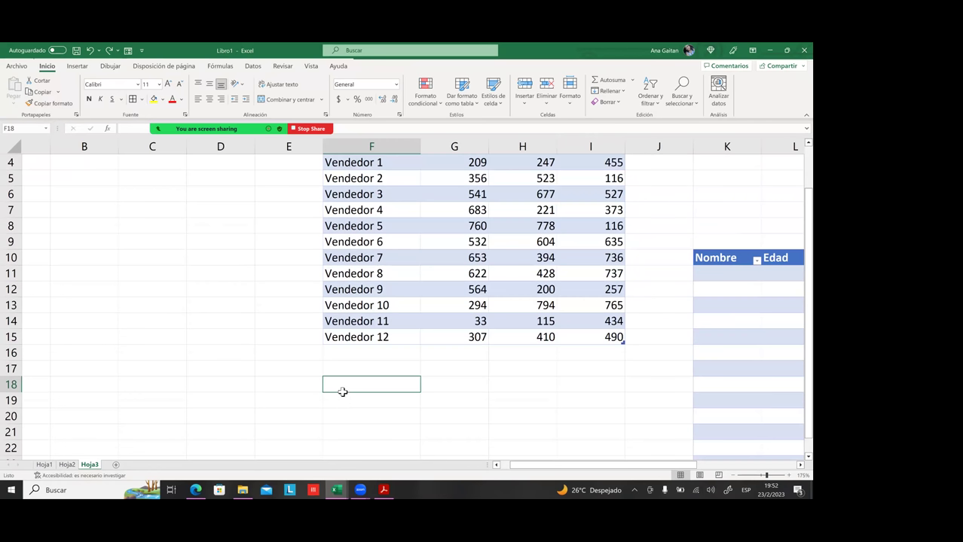
pyautogui.scroll(1, 343, 392)
# - Switch from Hoja3 to Hoja1 with Ctrl+PageUp twice and adjust the view to column A
pyautogui.hotkey('ctrl', 'pageup')
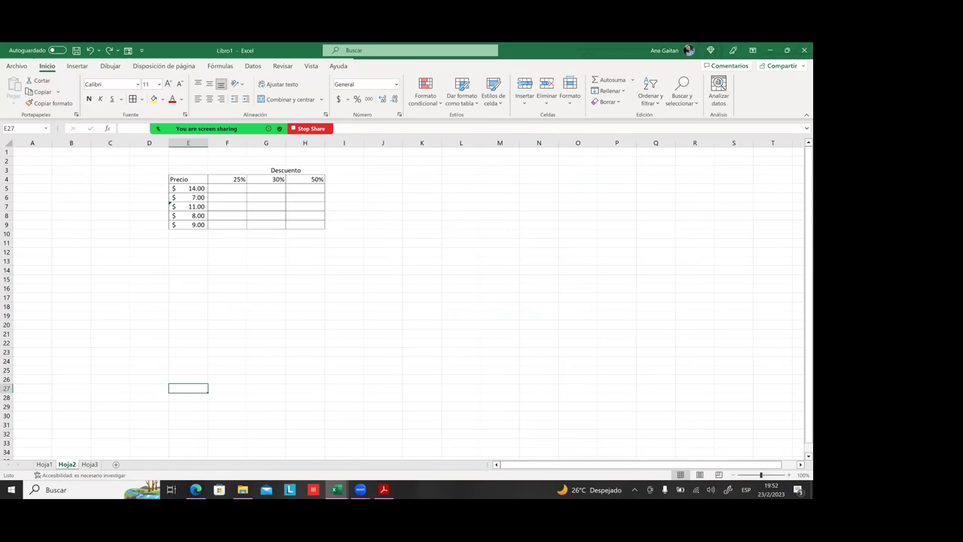
pyautogui.hotkey('ctrl', 'pageup')
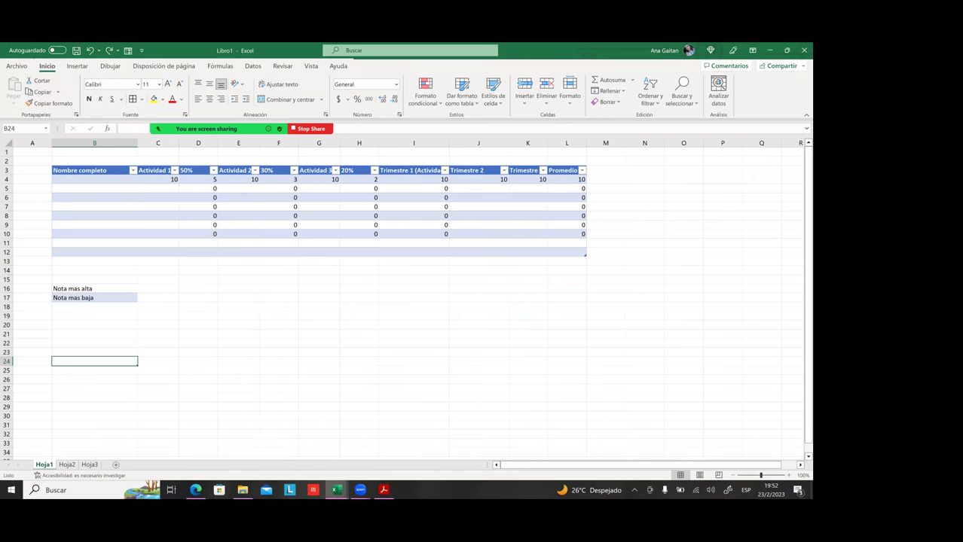
pyautogui.scroll(3, 381, 392)
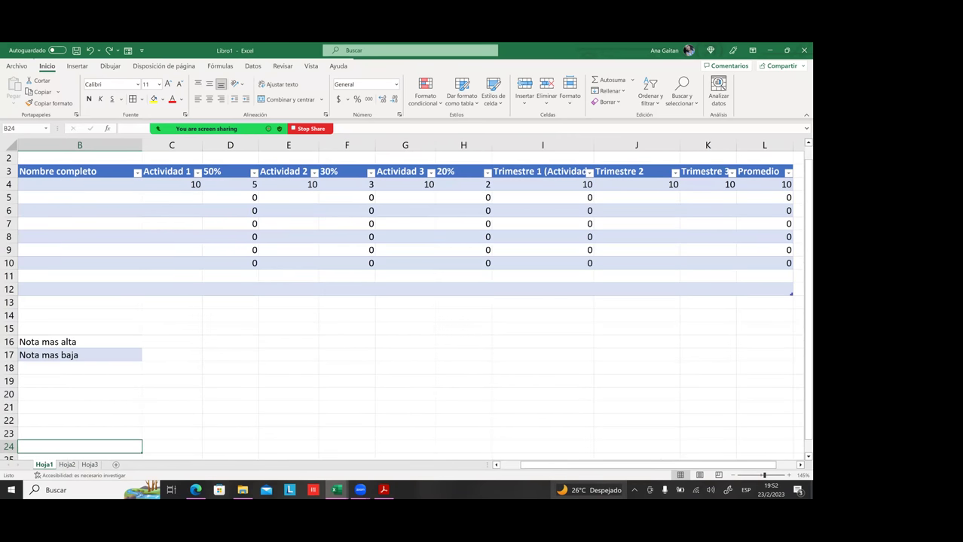
pyautogui.moveTo(580, 464); pyautogui.dragTo(577, 465)
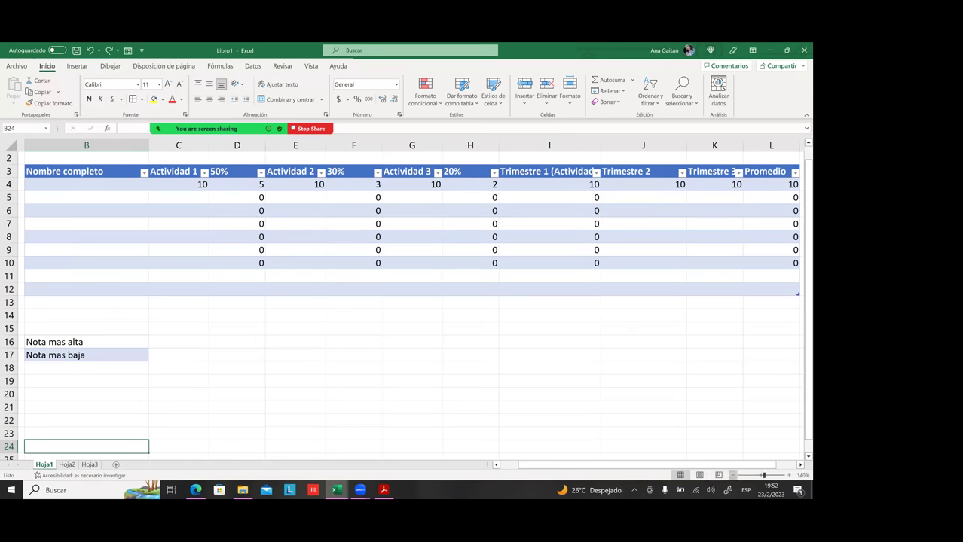
pyautogui.scroll(1, 411, 302)
pyautogui.moveTo(655, 465); pyautogui.dragTo(636, 464)
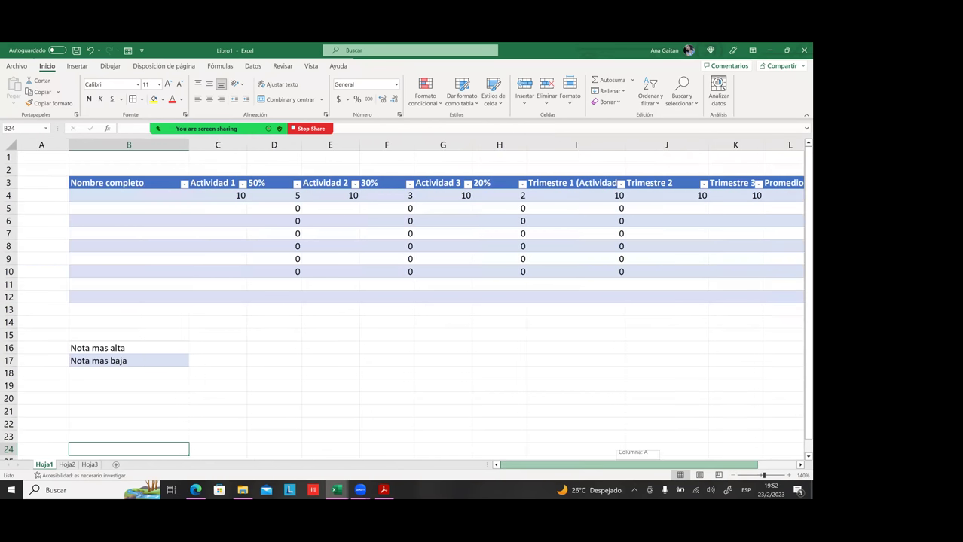
pyautogui.hscroll(1, 171, 174)
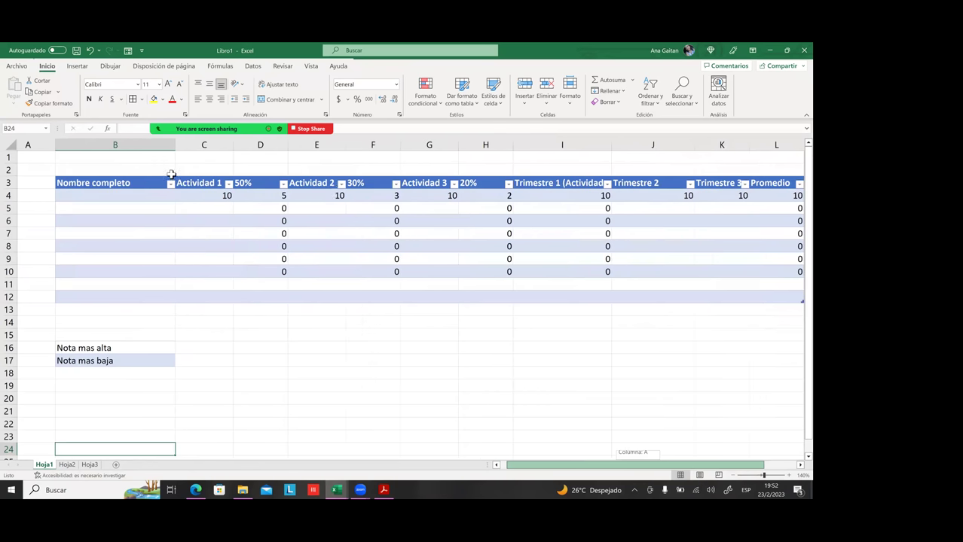
# - Enter the first student's full name in B4, fixing a mistyped start
pyautogui.click(125, 196)
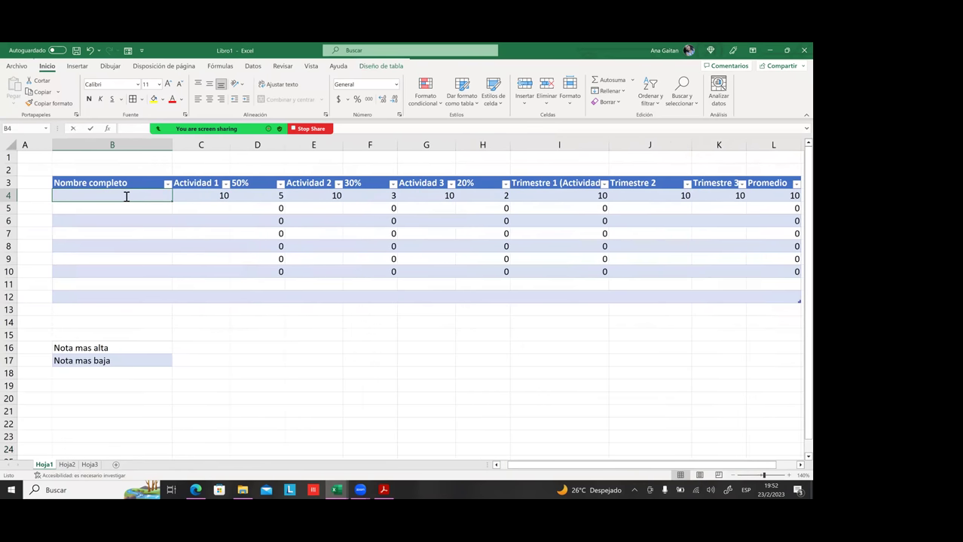
pyautogui.write('Ana Cristo')
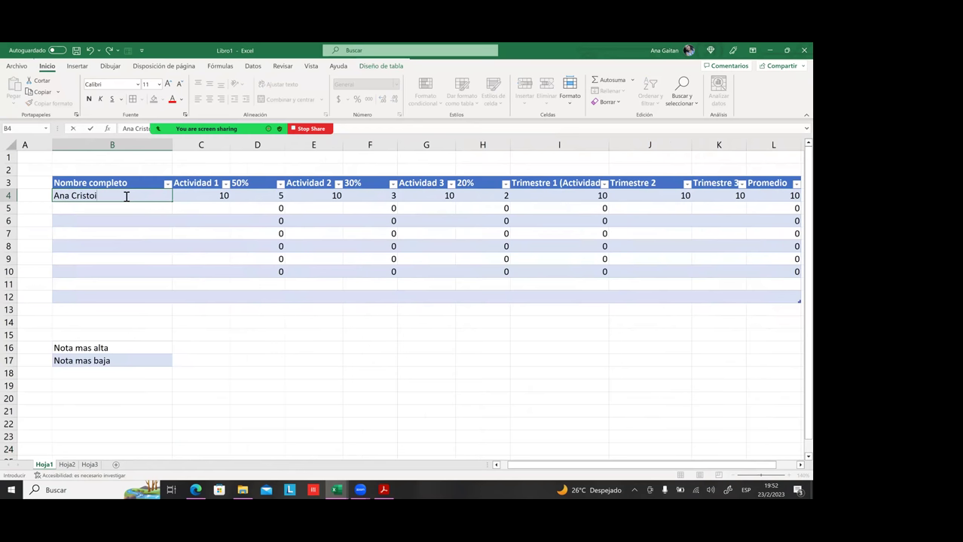
pyautogui.press('Escape')
pyautogui.write('Blam')
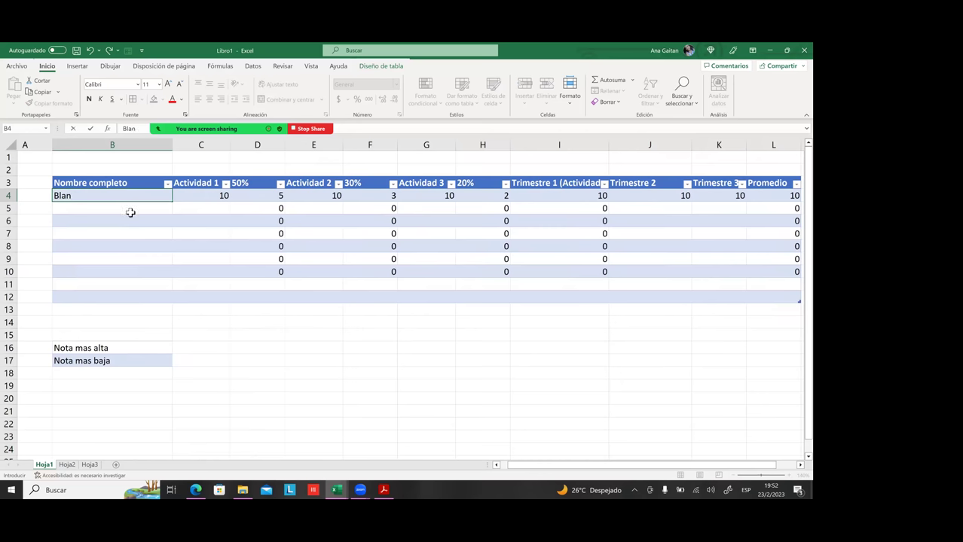
pyautogui.click(308, 264)
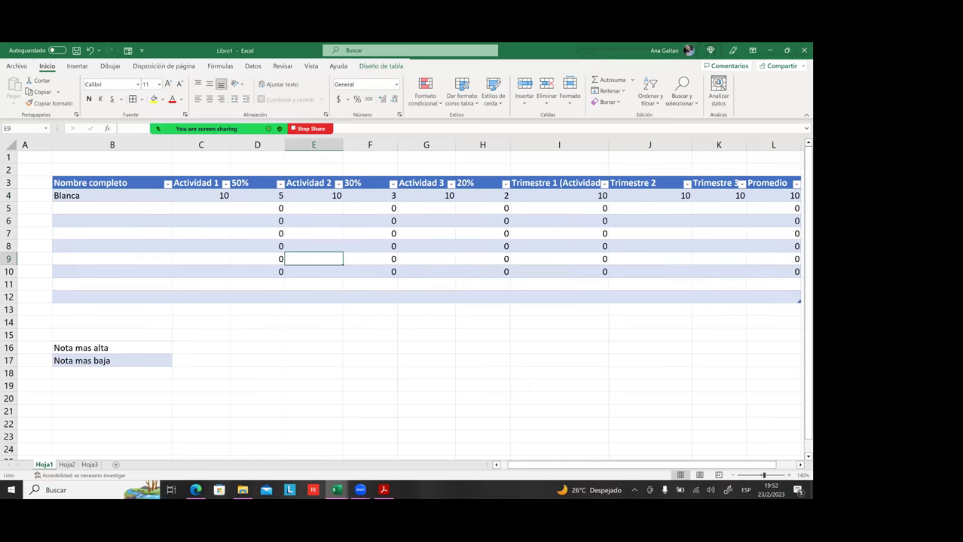
pyautogui.click(360, 490)
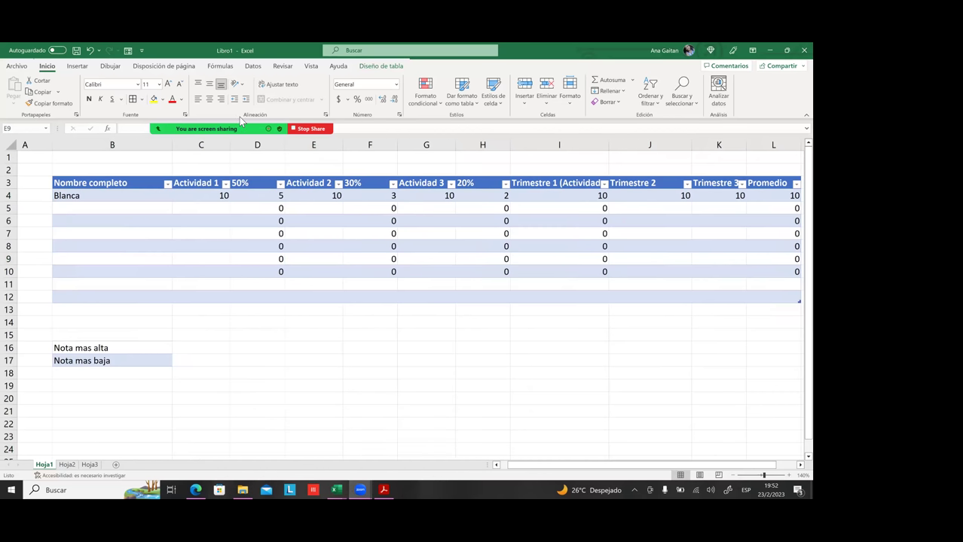
pyautogui.click(170, 115)
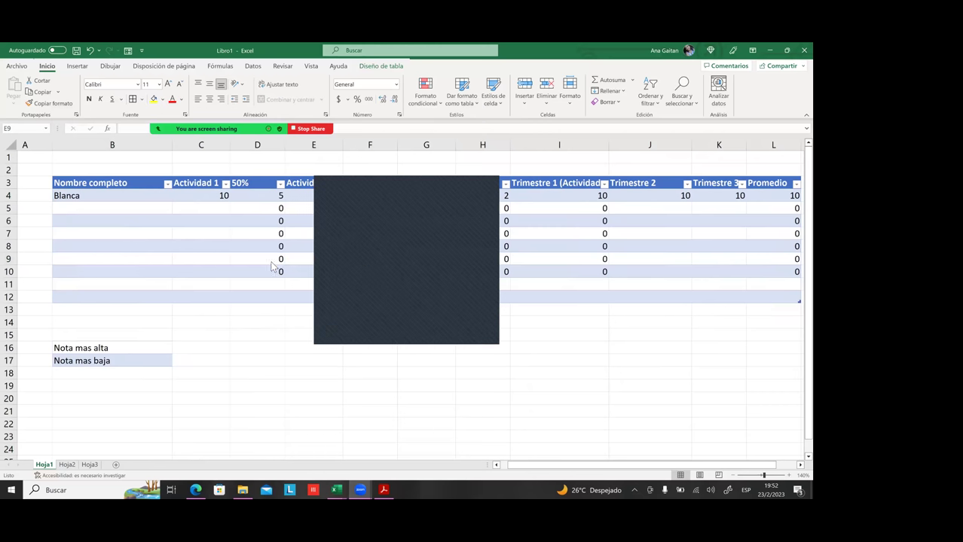
pyautogui.click(116, 199)
pyautogui.doubleClick(116, 198)
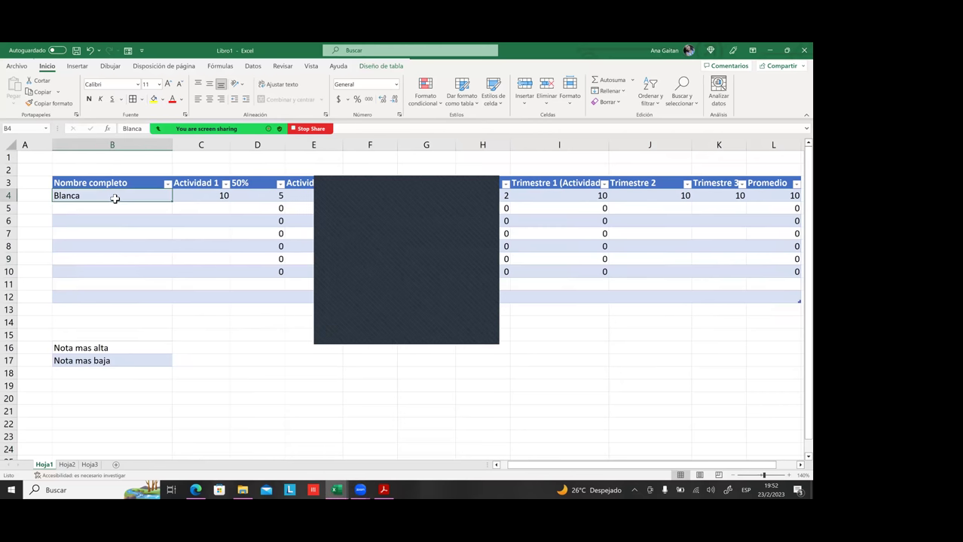
pyautogui.write('D')
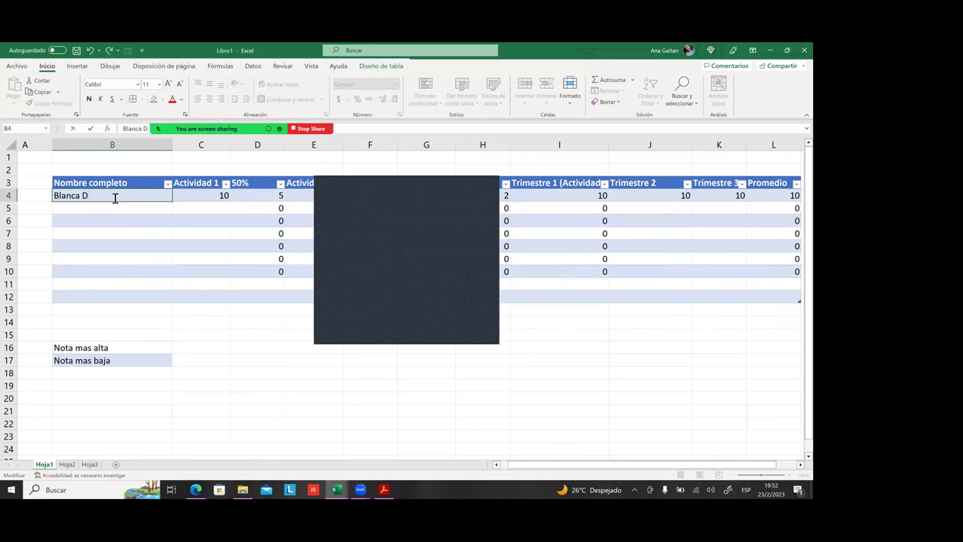
pyautogui.write('iaz')
pyautogui.click(69, 212)
# - Enter the second and third students' full names in B5 and B6
pyautogui.write('Dav')
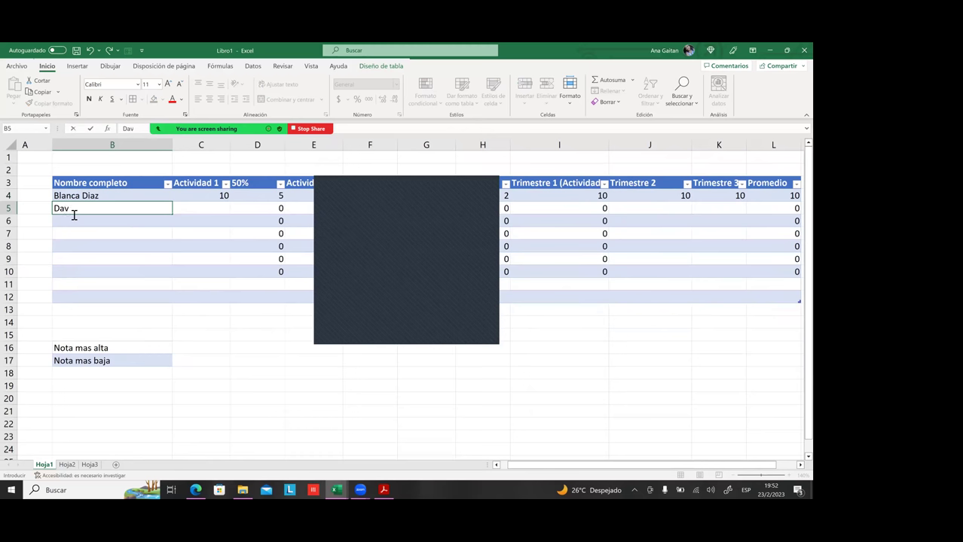
pyautogui.write('id Colorado')
pyautogui.click(110, 222)
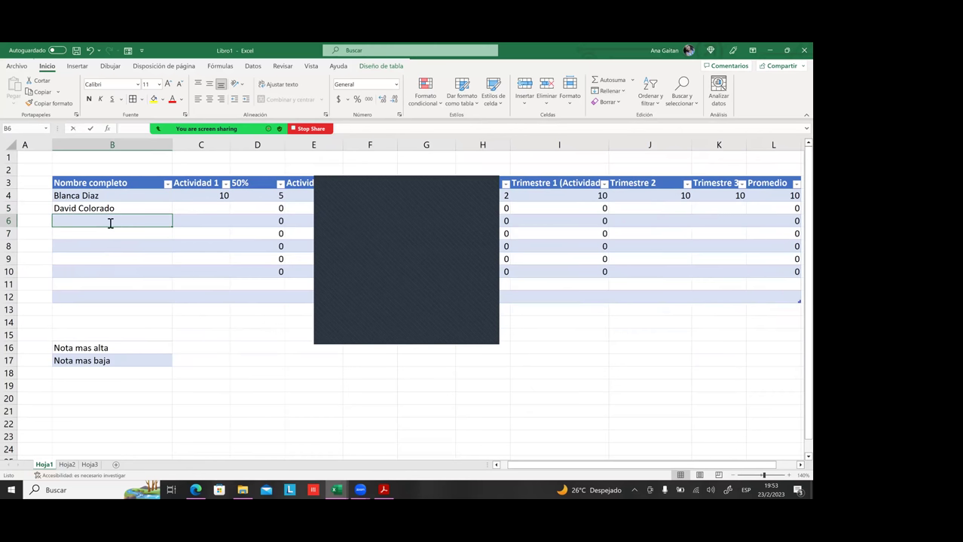
pyautogui.write('Claudia A')
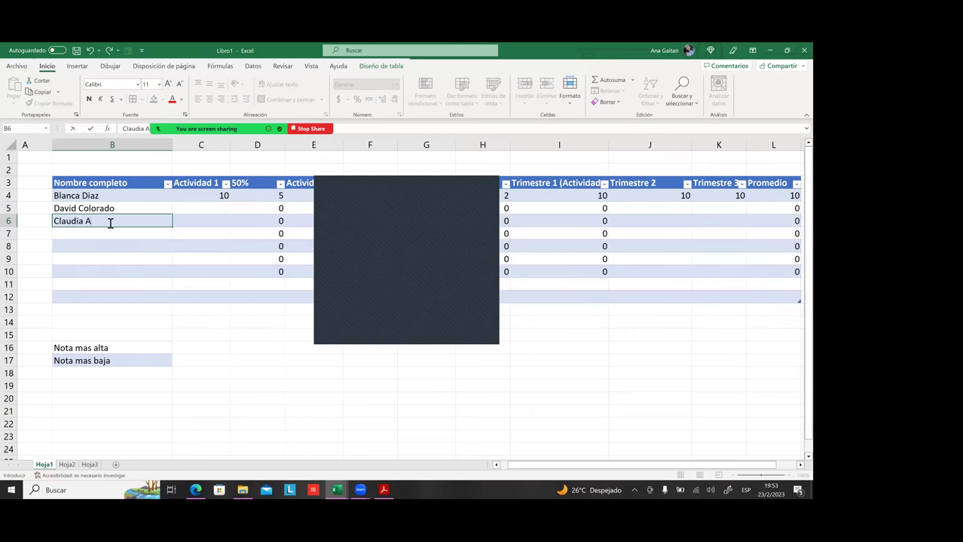
pyautogui.write('guiñ')
pyautogui.write('ar')
pyautogui.click(113, 244)
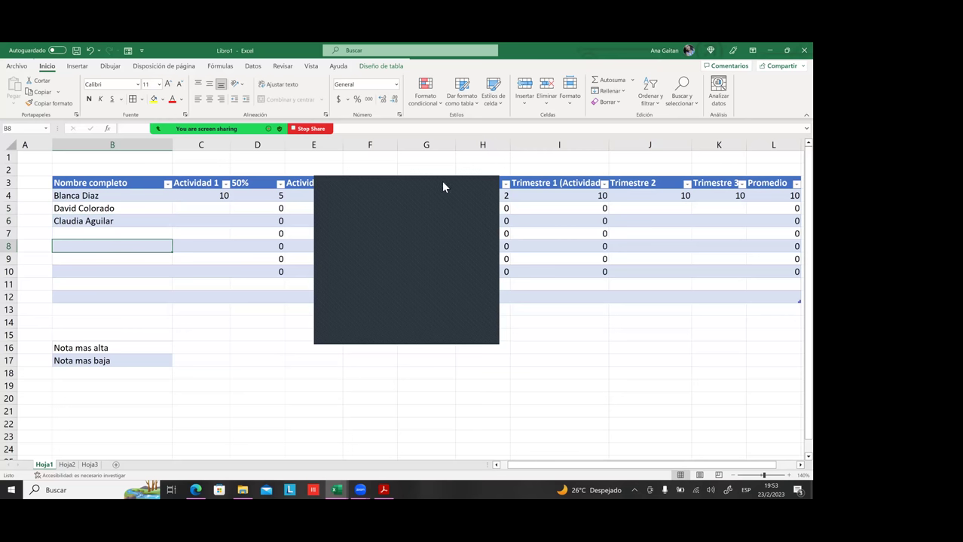
# - Delete the empty rows 7–12 with Eliminar so the table ends at row 6
pyautogui.moveTo(8, 233); pyautogui.dragTo(42, 298)
pyautogui.rightClick(42, 285)
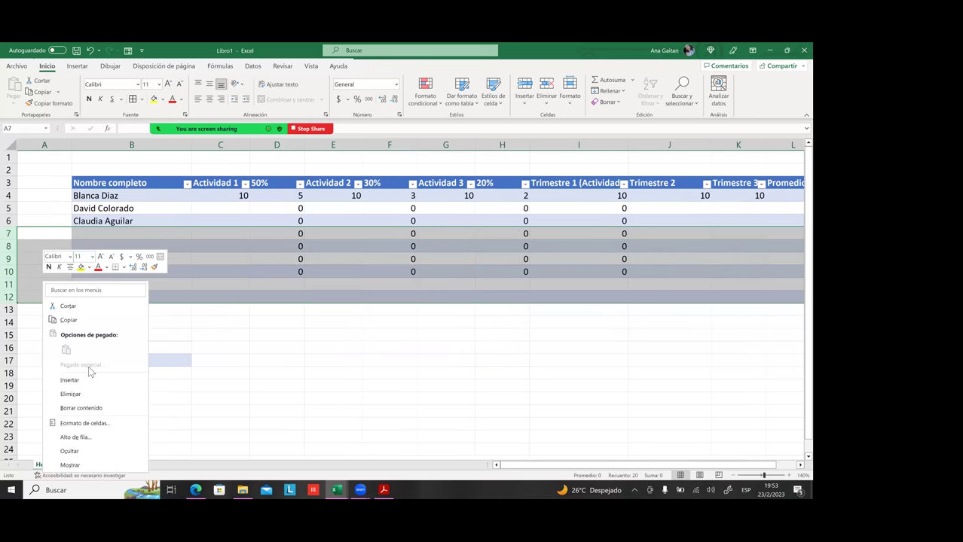
pyautogui.click(86, 392)
pyautogui.click(313, 282)
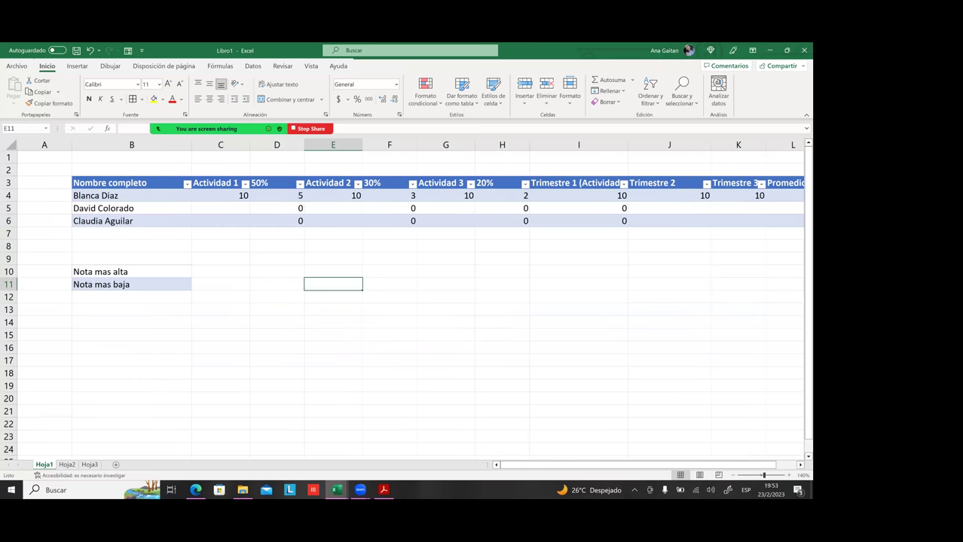
pyautogui.scroll(-1, 407, 302)
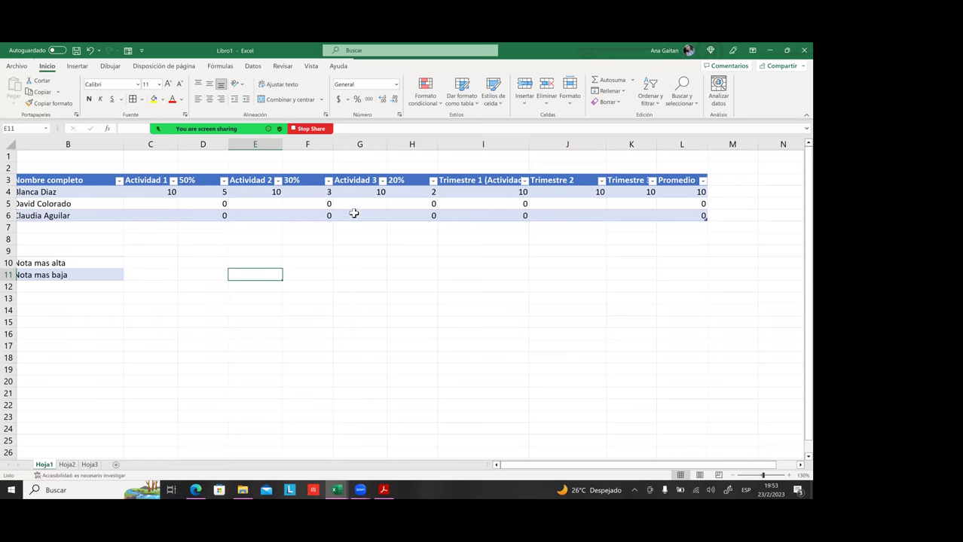
# - Widen the Trimestre 1 column and wrap its header in I3 onto two lines
pyautogui.click(567, 143)
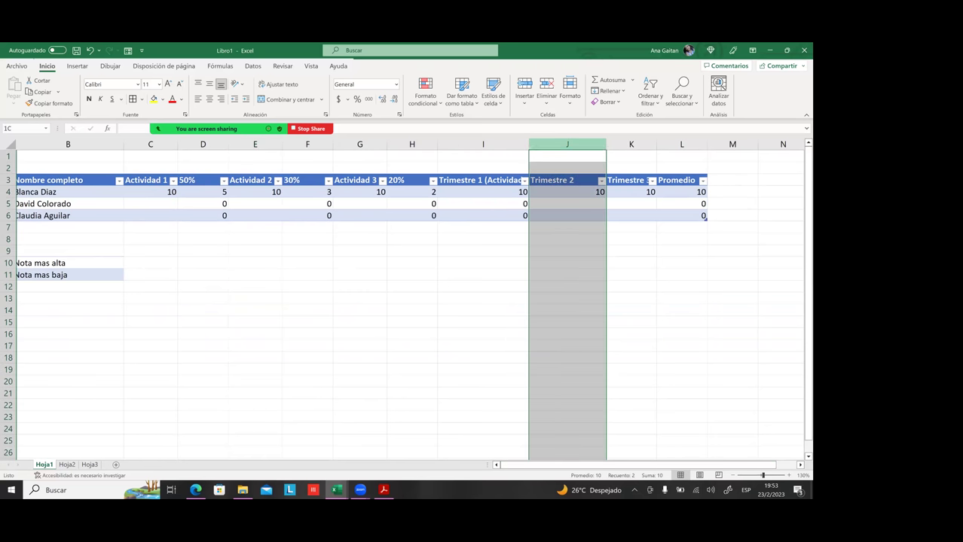
pyautogui.moveTo(606, 144); pyautogui.dragTo(660, 143)
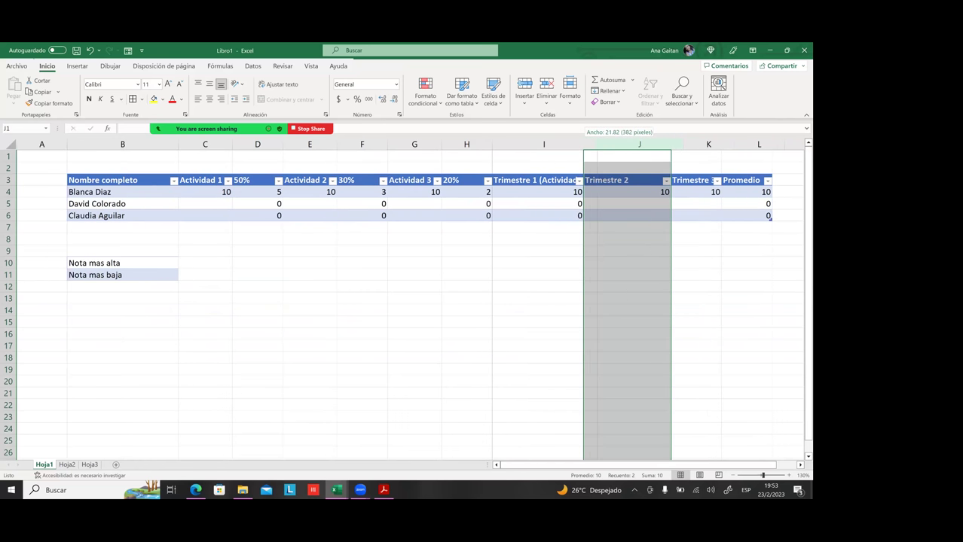
pyautogui.moveTo(583, 144); pyautogui.dragTo(598, 144)
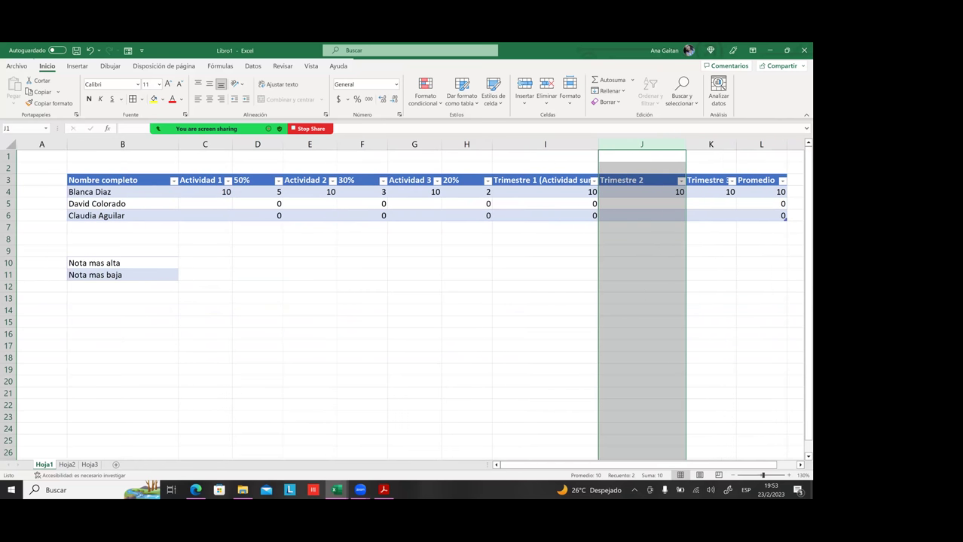
pyautogui.click(569, 168)
pyautogui.click(531, 181)
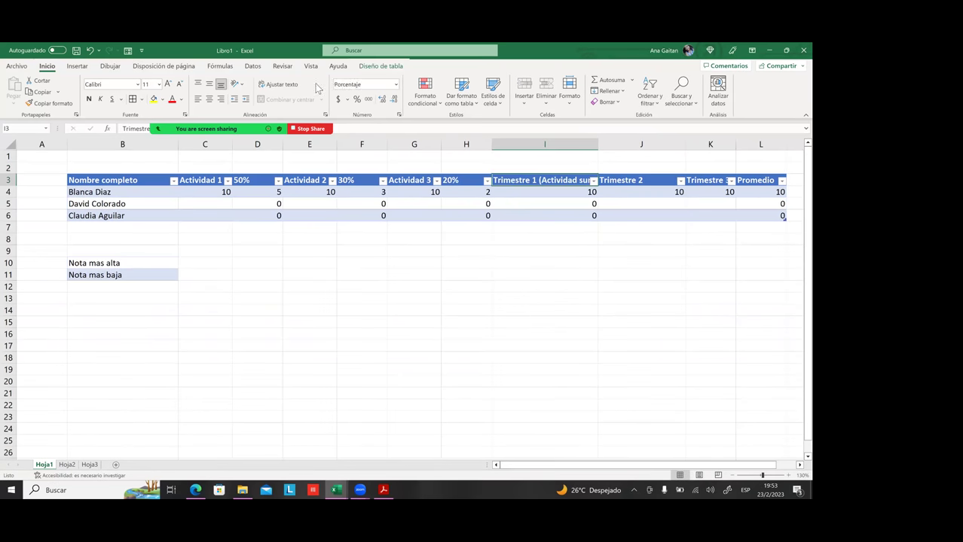
pyautogui.click(280, 83)
pyautogui.click(506, 254)
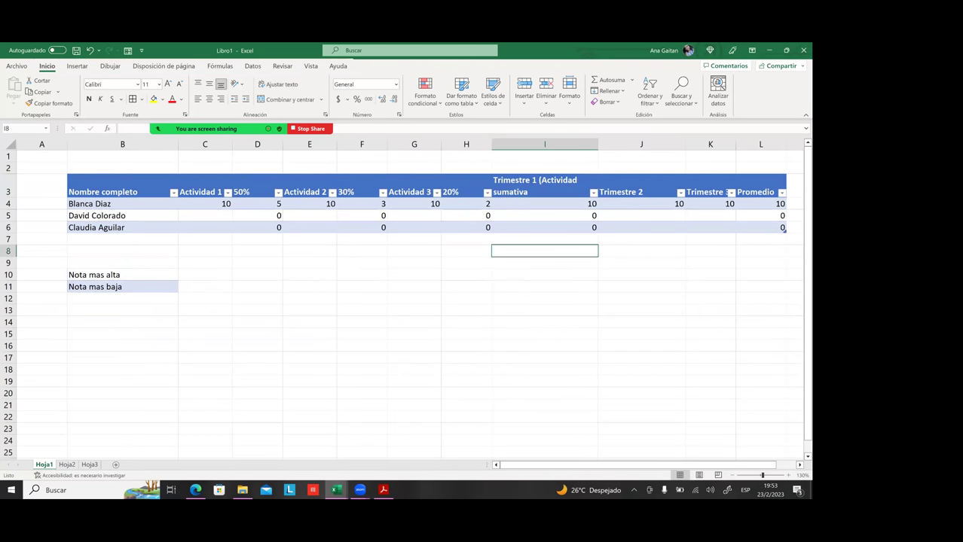
# - Rotate the Trimestre 2, Trimestre 3 and Promedio headers (J3:L3) to read upward
pyautogui.moveTo(640, 188); pyautogui.dragTo(761, 188)
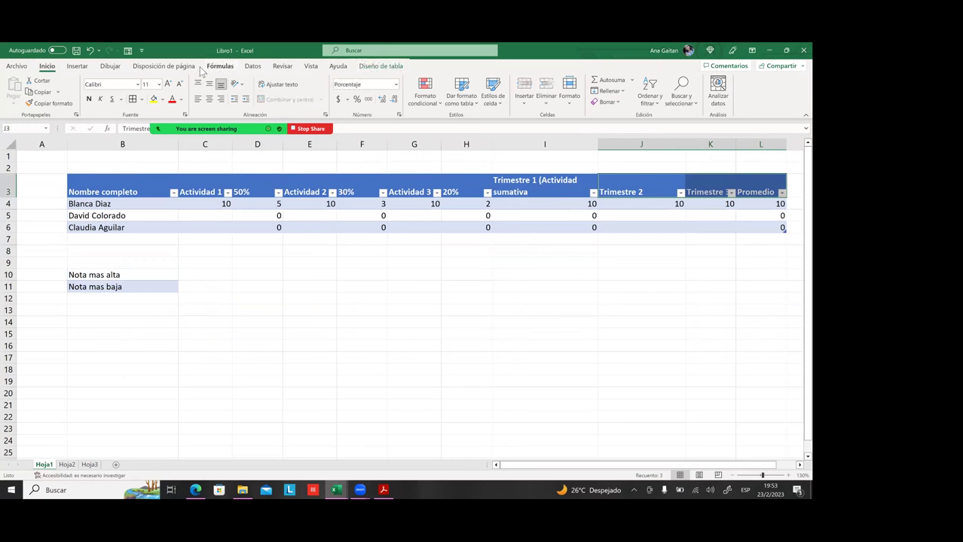
pyautogui.click(238, 84)
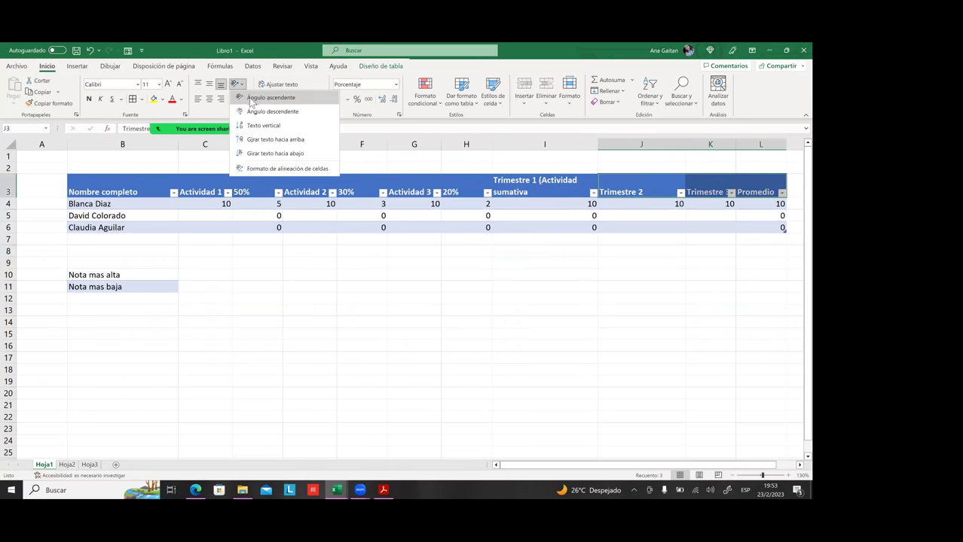
pyautogui.click(267, 139)
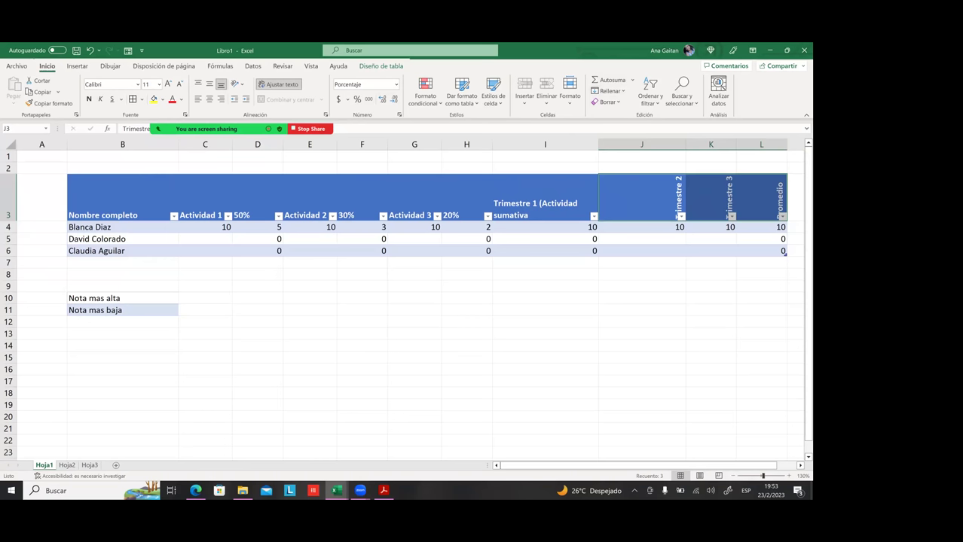
pyautogui.click(710, 238)
# - Narrow columns J, K and L to fit their rotated headers
pyautogui.moveTo(642, 143); pyautogui.dragTo(760, 144)
pyautogui.click(710, 239)
pyautogui.moveTo(686, 144); pyautogui.dragTo(630, 144)
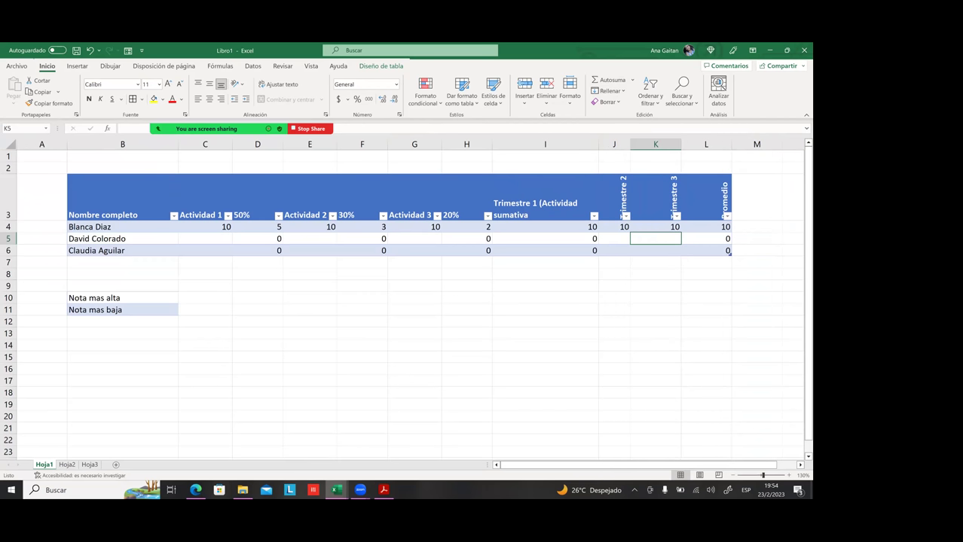
pyautogui.click(656, 227)
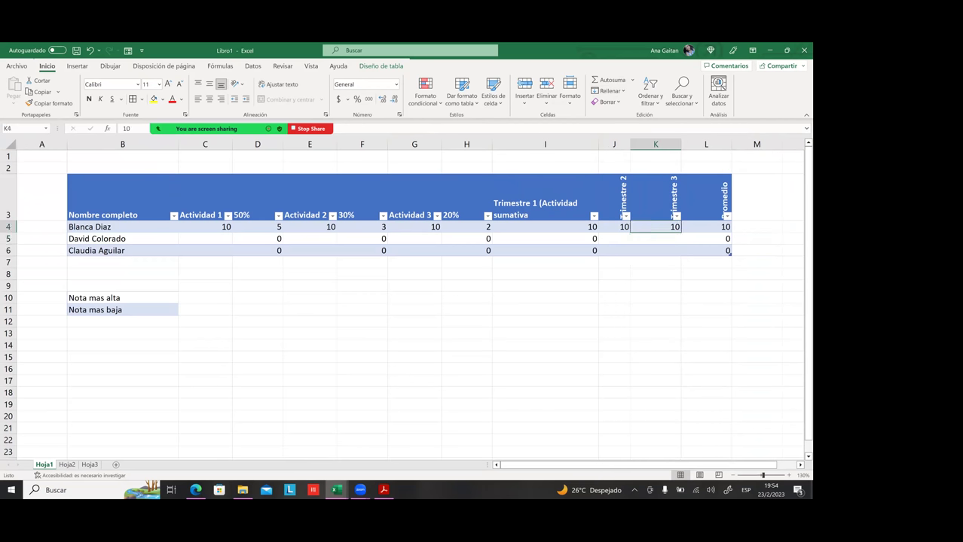
pyautogui.moveTo(681, 144); pyautogui.dragTo(684, 144)
pyautogui.click(670, 239)
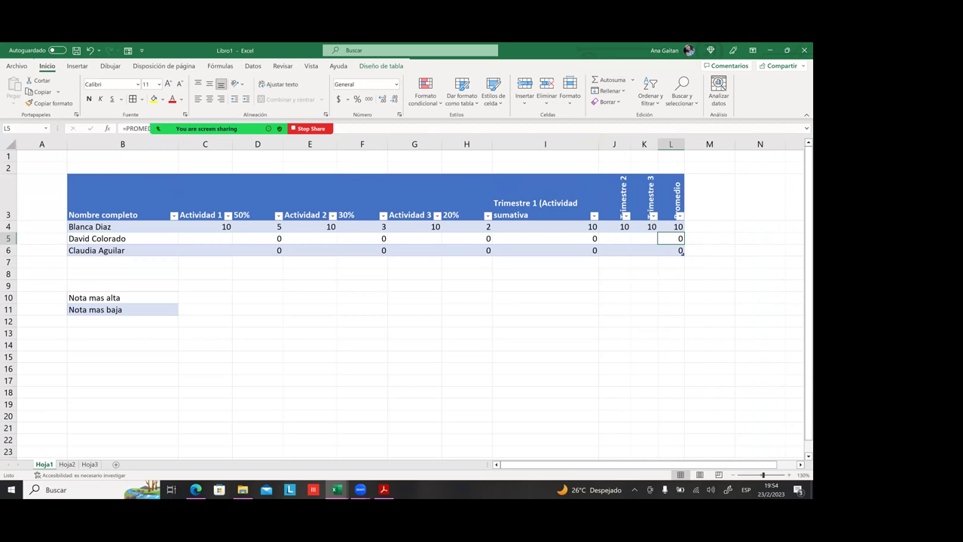
# - Select the three rotated headers J3:L3 and bring up the Table Design options
pyautogui.click(614, 197)
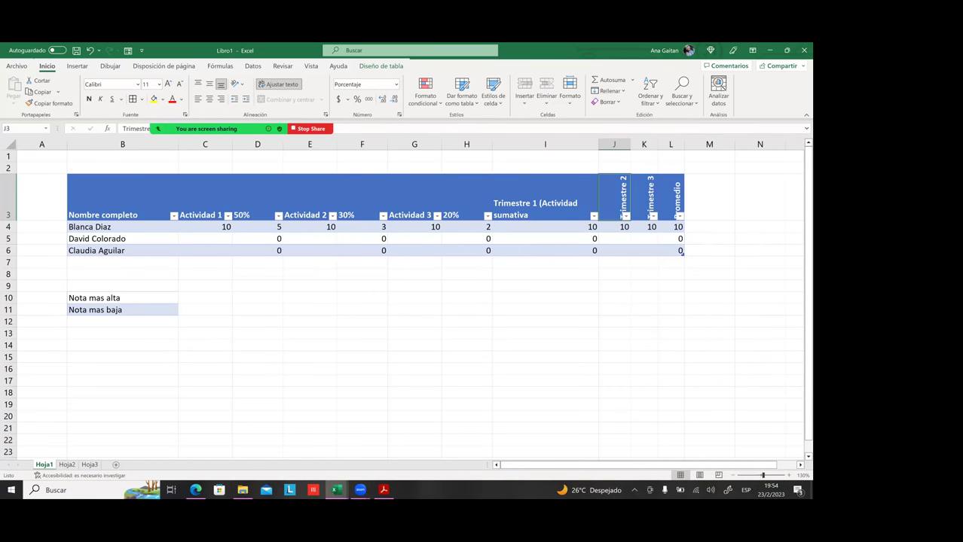
pyautogui.moveTo(614, 197); pyautogui.dragTo(671, 197)
pyautogui.click(644, 197)
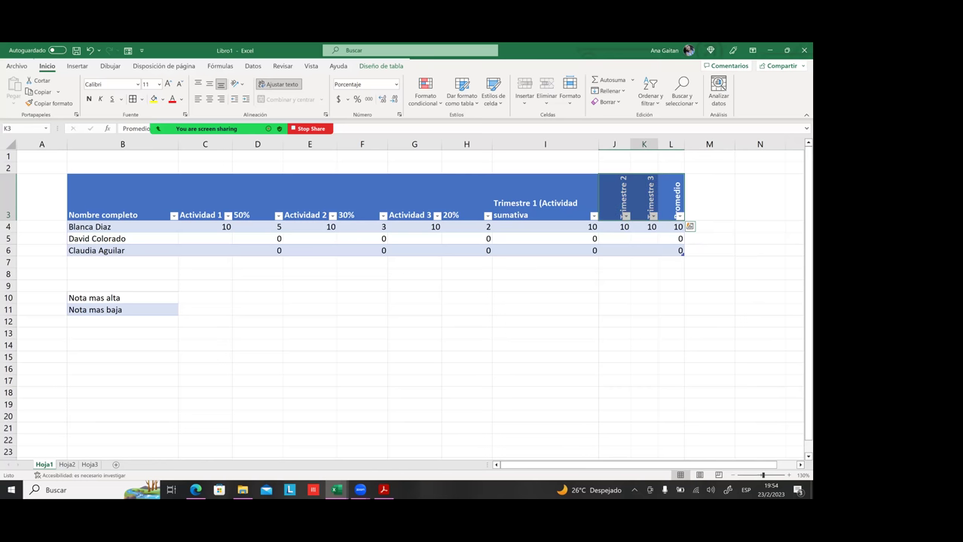
pyautogui.click(384, 66)
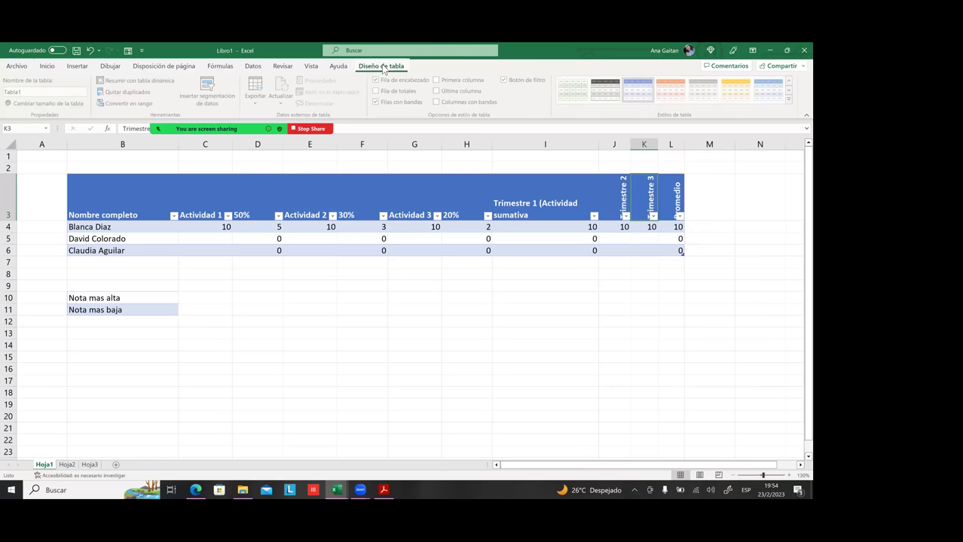
# - Turn off the table's Filter Button and narrow column I until 'Trimestre 1' wraps onto three lines
pyautogui.click(505, 79)
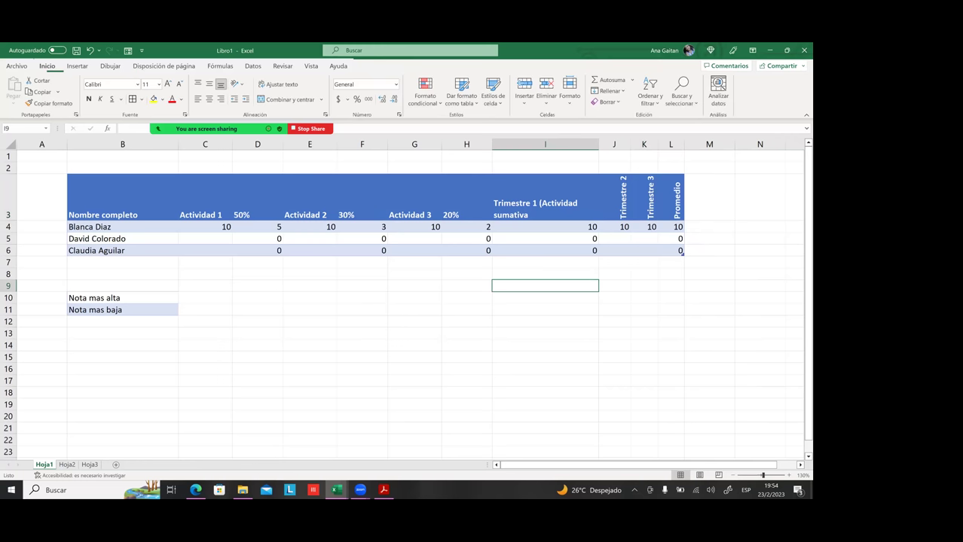
pyautogui.click(554, 214)
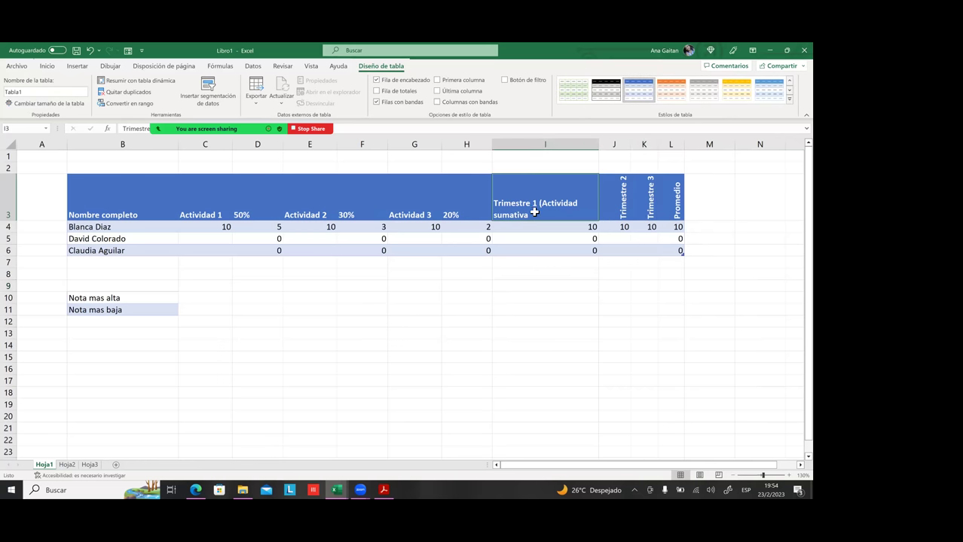
pyautogui.press('Down')
pyautogui.press('Down')
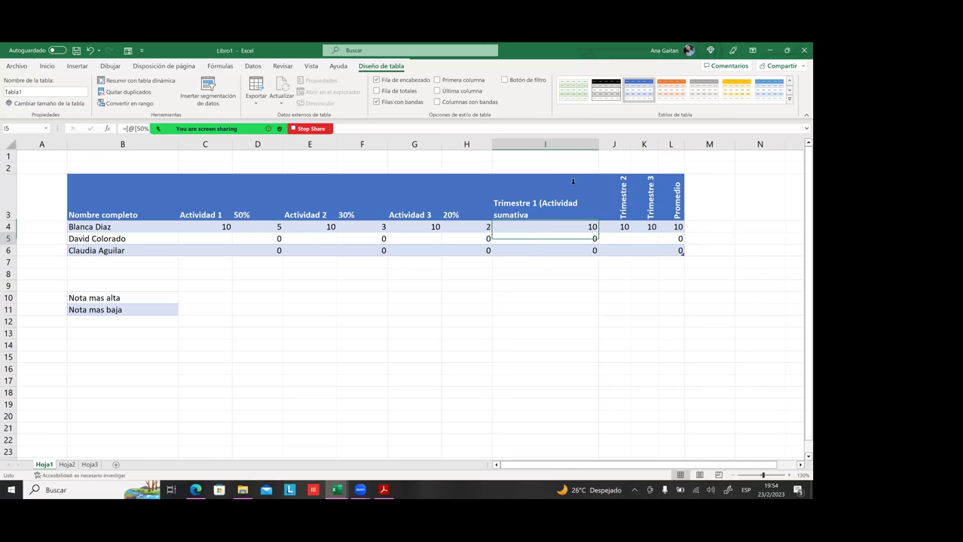
pyautogui.moveTo(598, 144); pyautogui.dragTo(557, 167)
pyautogui.click(566, 242)
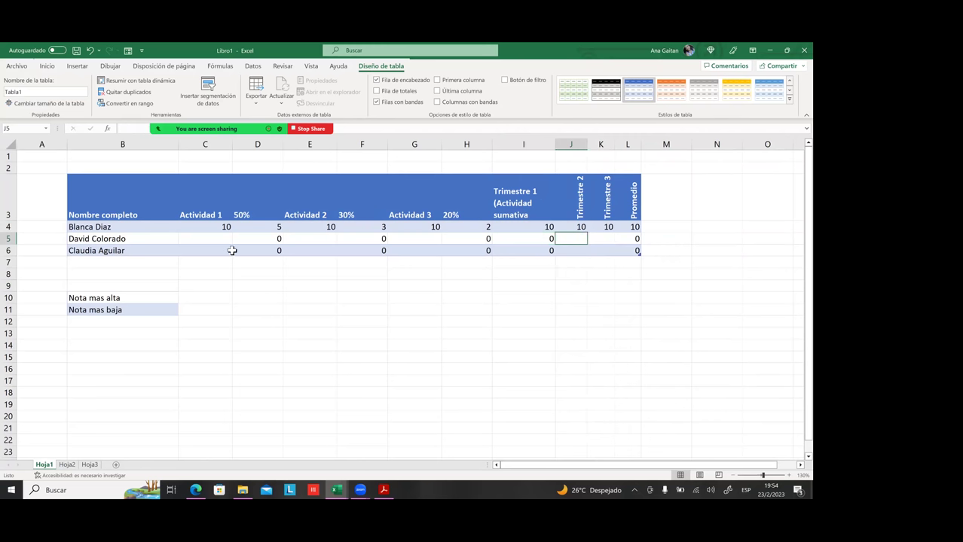
pyautogui.click(129, 216)
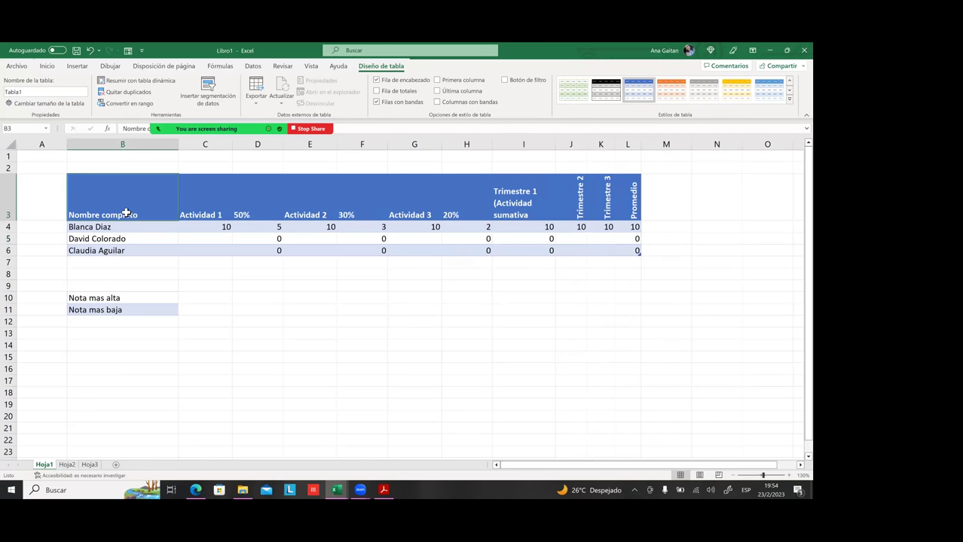
pyautogui.click(198, 213)
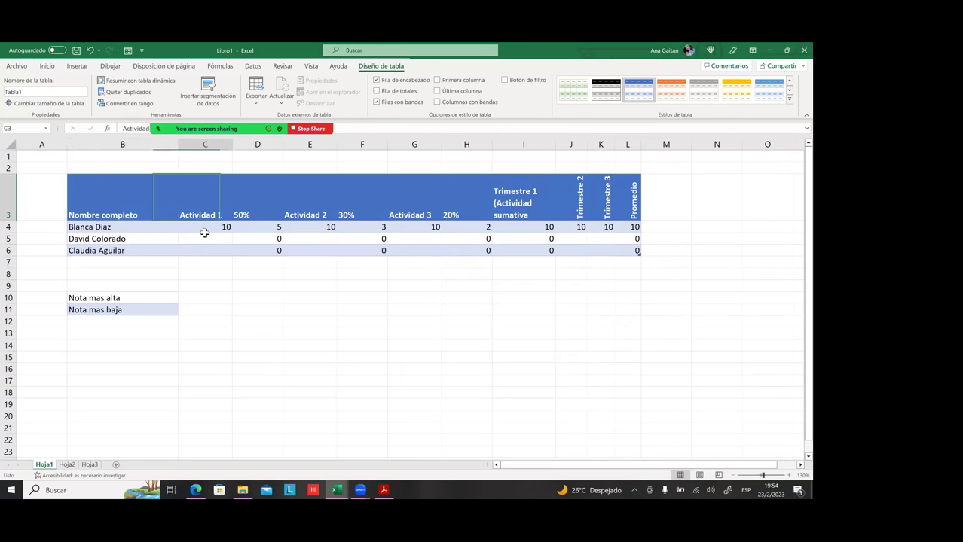
pyautogui.click(206, 233)
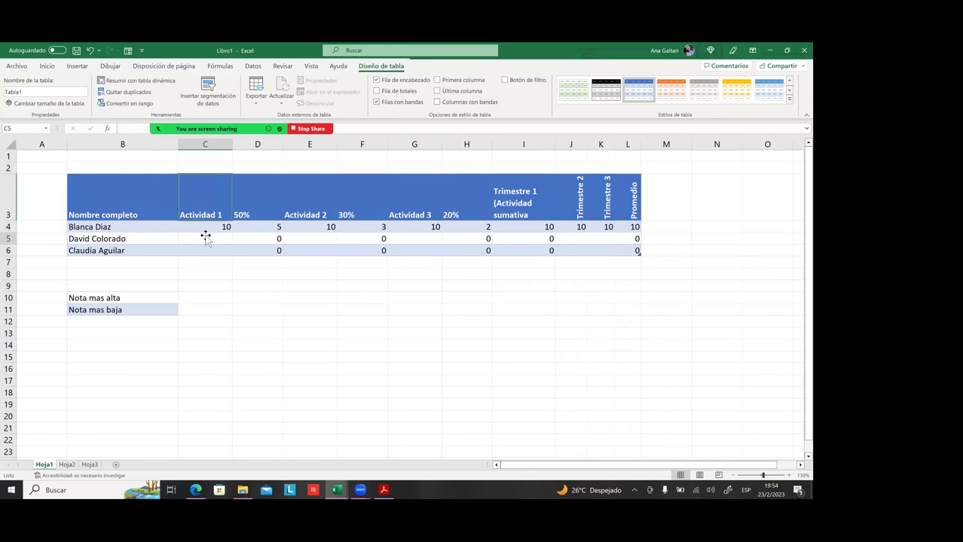
pyautogui.click(250, 207)
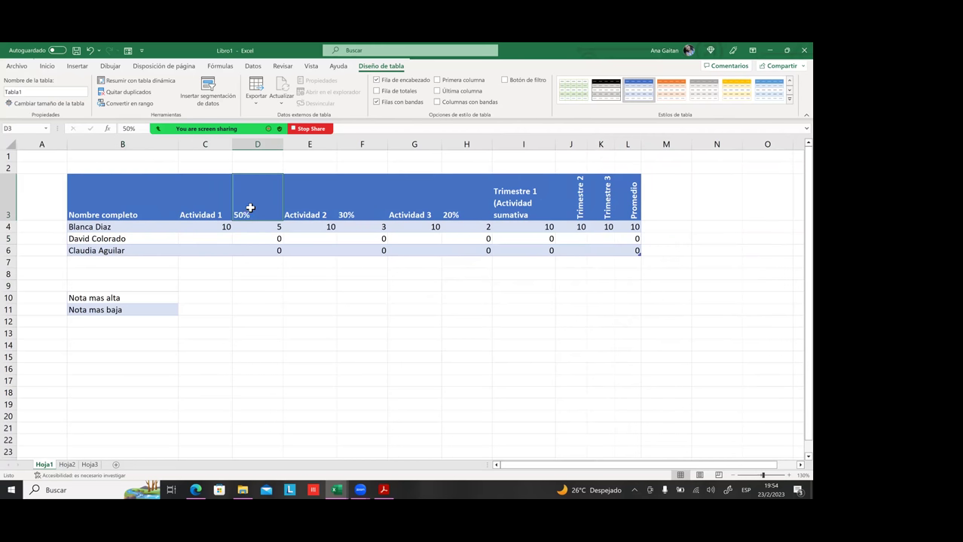
pyautogui.click(211, 210)
pyautogui.click(357, 213)
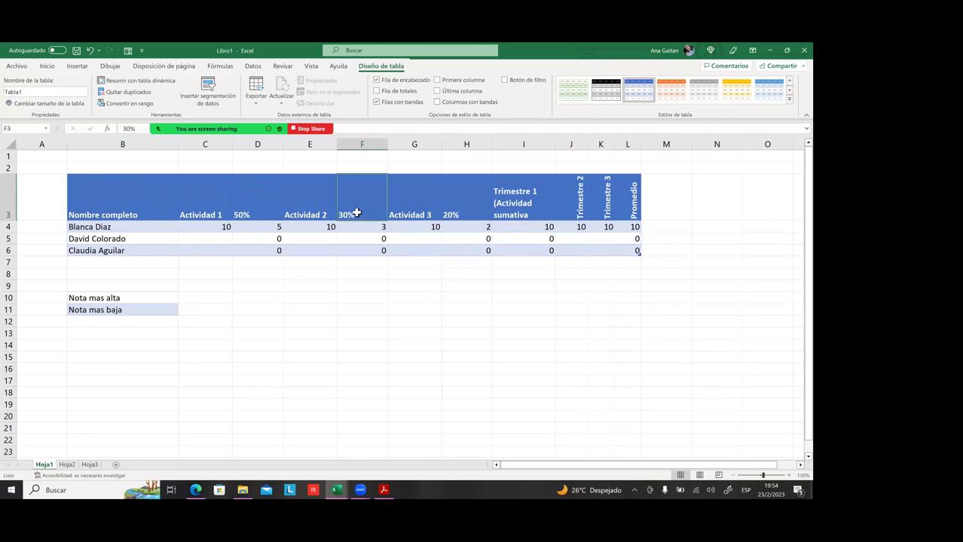
pyautogui.click(420, 215)
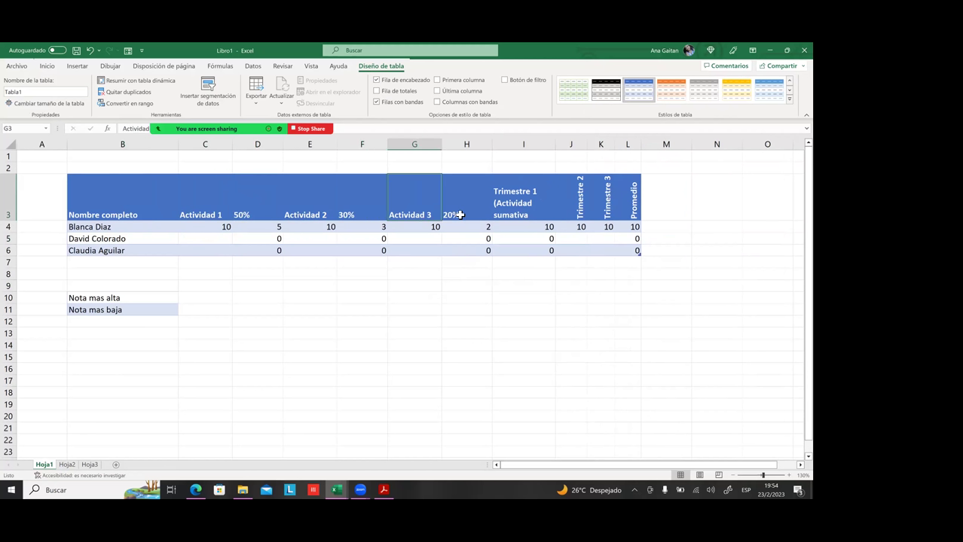
pyautogui.click(458, 214)
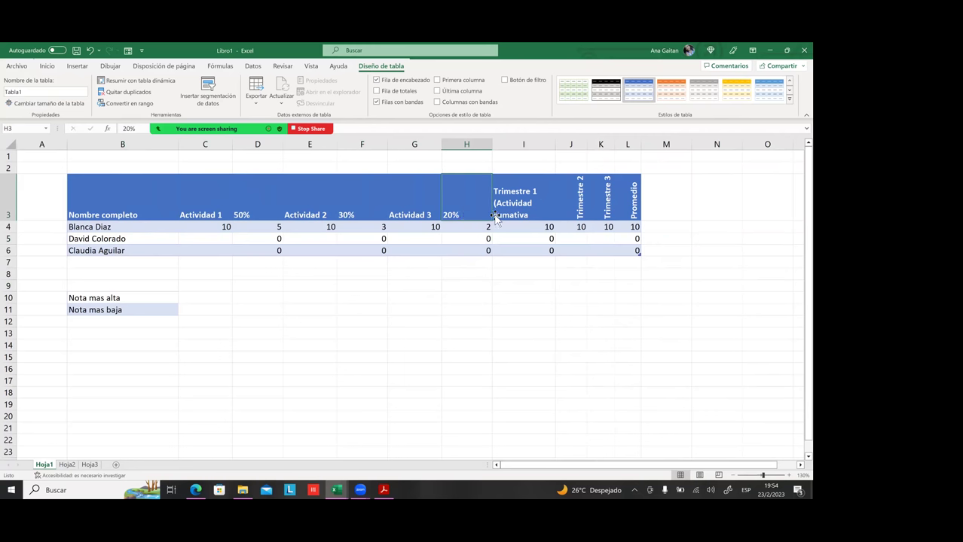
pyautogui.click(208, 213)
pyautogui.click(254, 211)
pyautogui.click(347, 205)
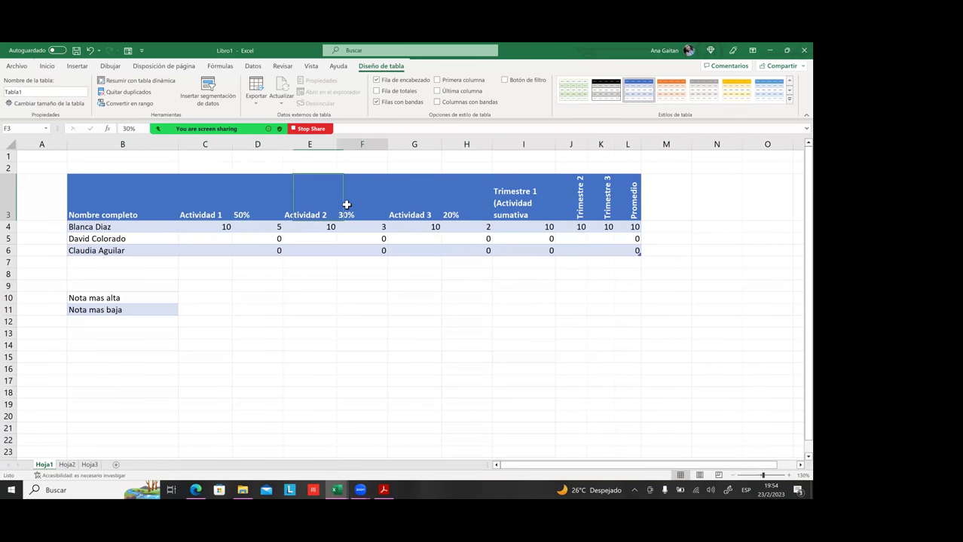
pyautogui.click(479, 199)
pyautogui.click(531, 203)
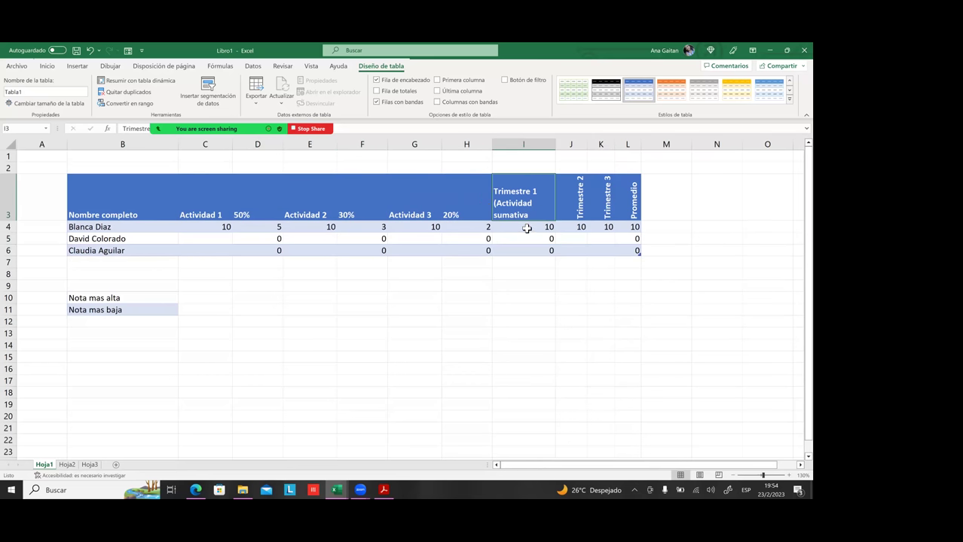
pyautogui.click(527, 228)
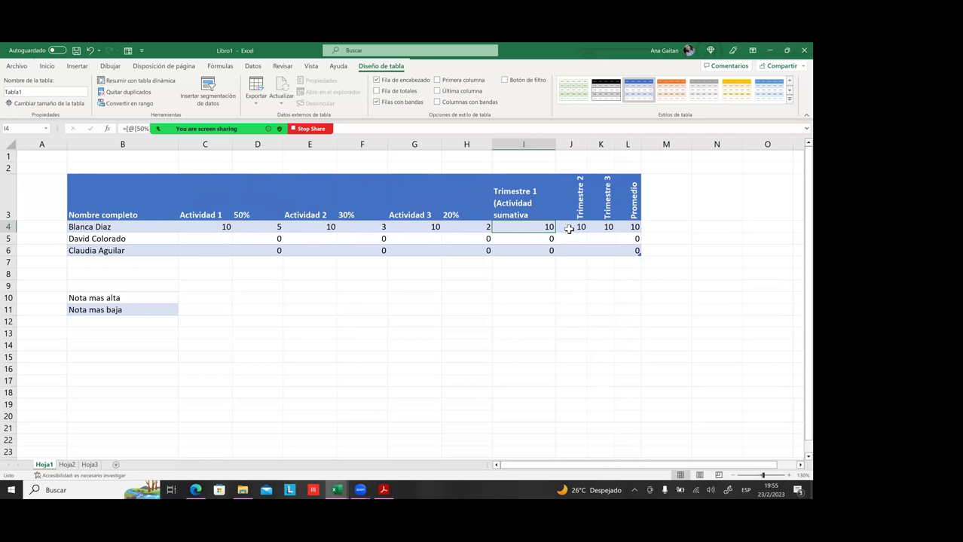
pyautogui.click(569, 230)
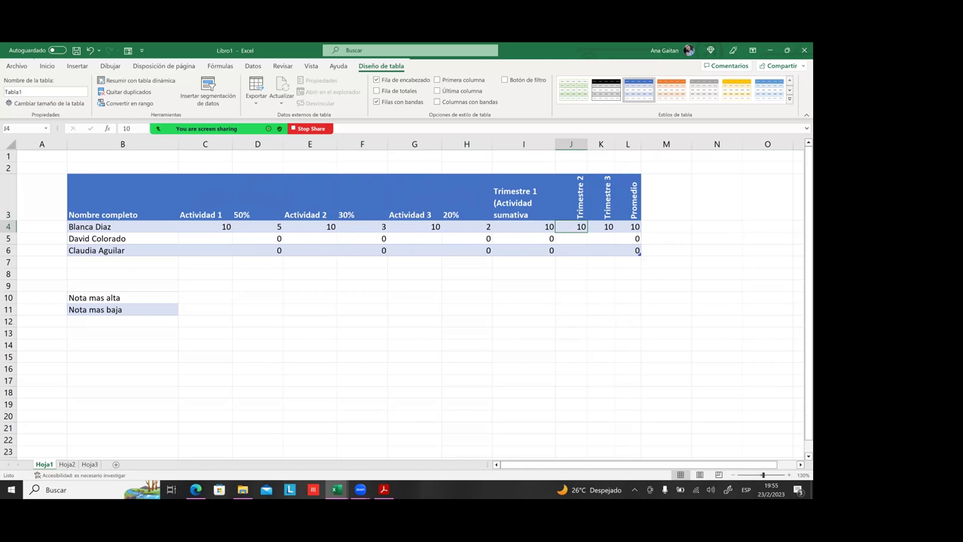
pyautogui.hotkey('shift', 'Right')
pyautogui.click(570, 230)
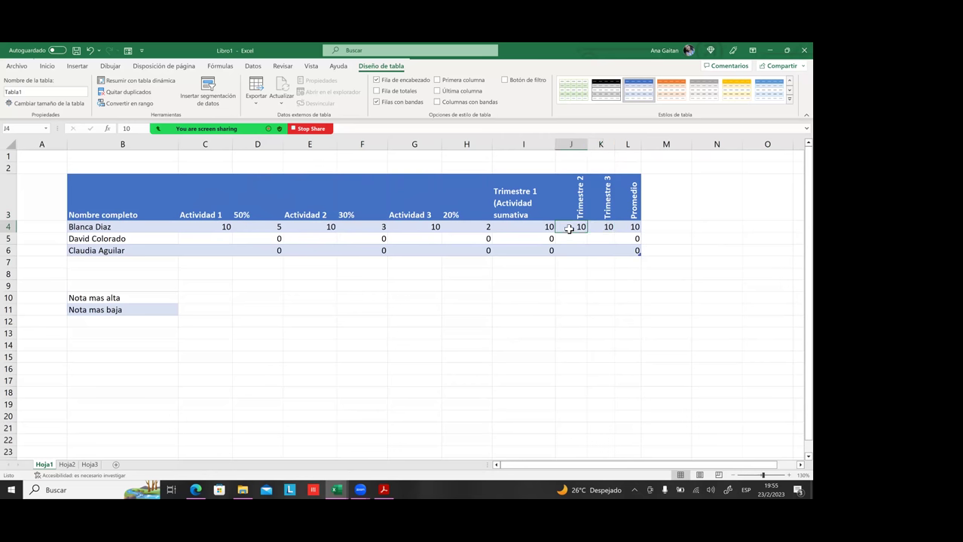
pyautogui.click(244, 216)
pyautogui.click(503, 207)
pyautogui.click(569, 205)
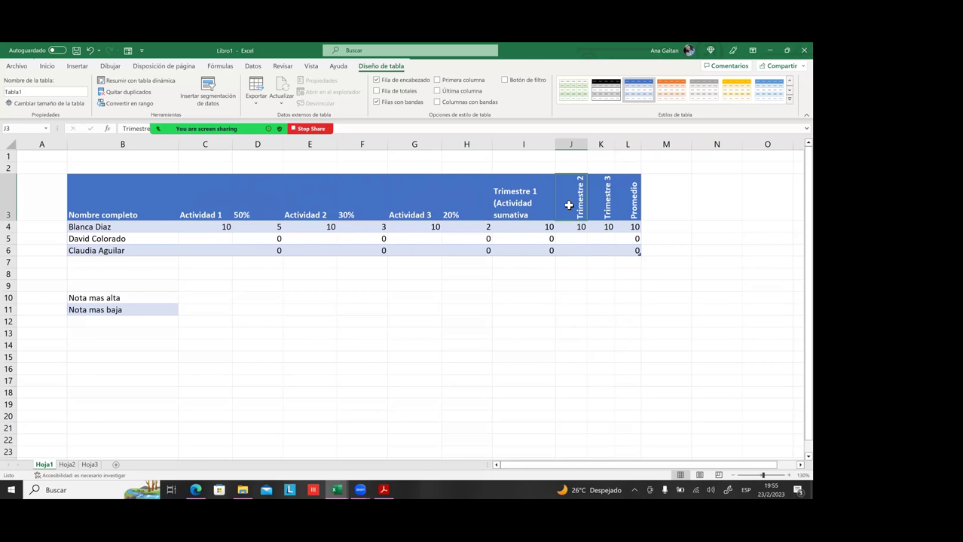
pyautogui.press('Right')
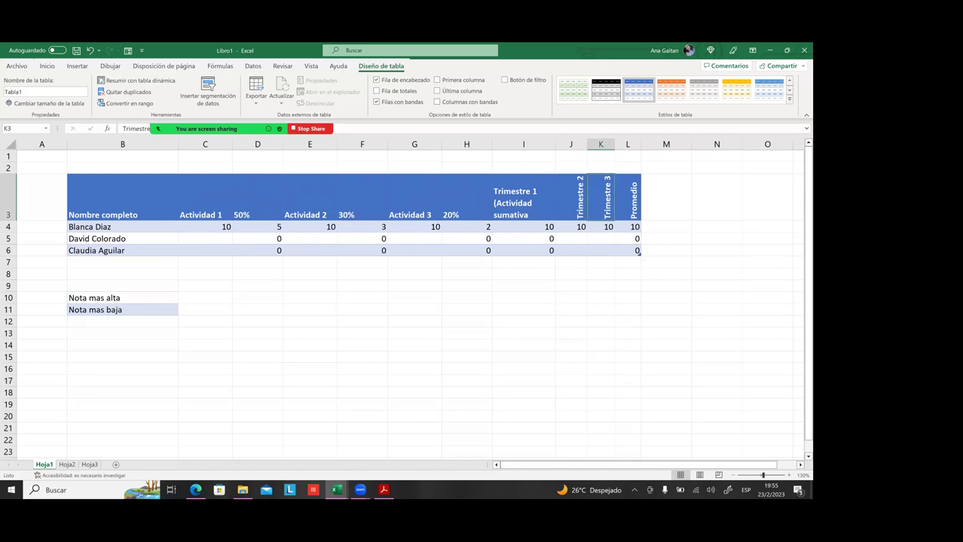
pyautogui.press('Right')
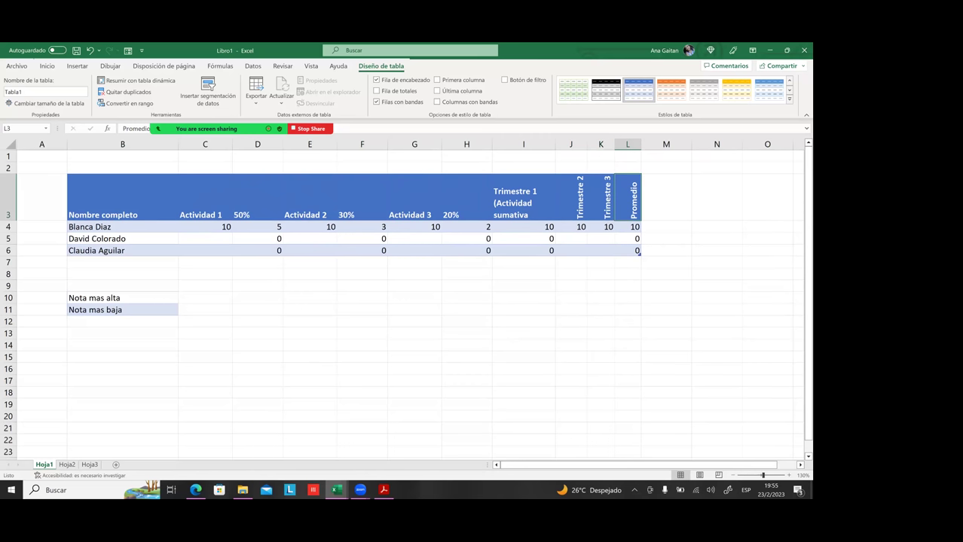
pyautogui.click(199, 272)
pyautogui.click(211, 229)
pyautogui.click(211, 248)
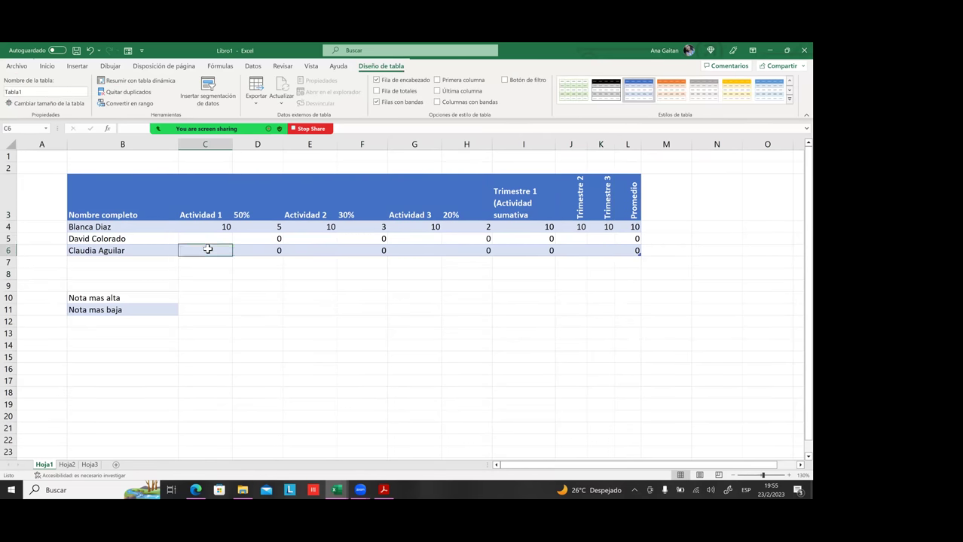
pyautogui.click(203, 229)
pyautogui.moveTo(204, 229); pyautogui.dragTo(201, 251)
pyautogui.moveTo(290, 230); pyautogui.dragTo(305, 251)
pyautogui.moveTo(409, 231); pyautogui.dragTo(413, 264)
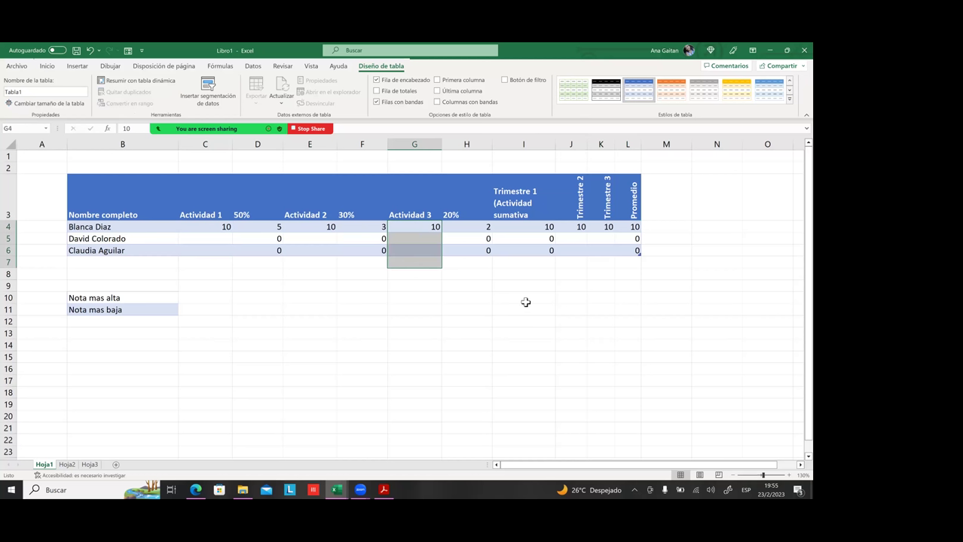
pyautogui.click(196, 242)
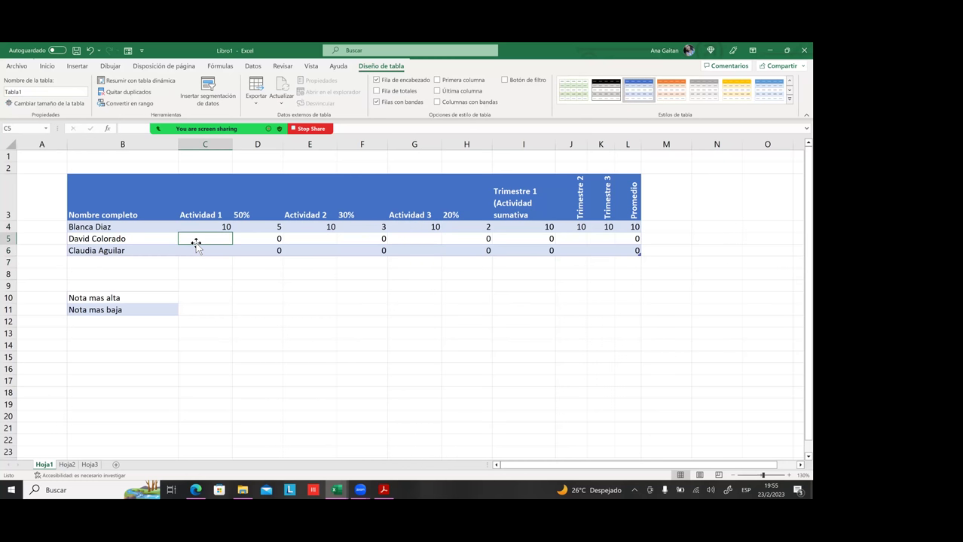
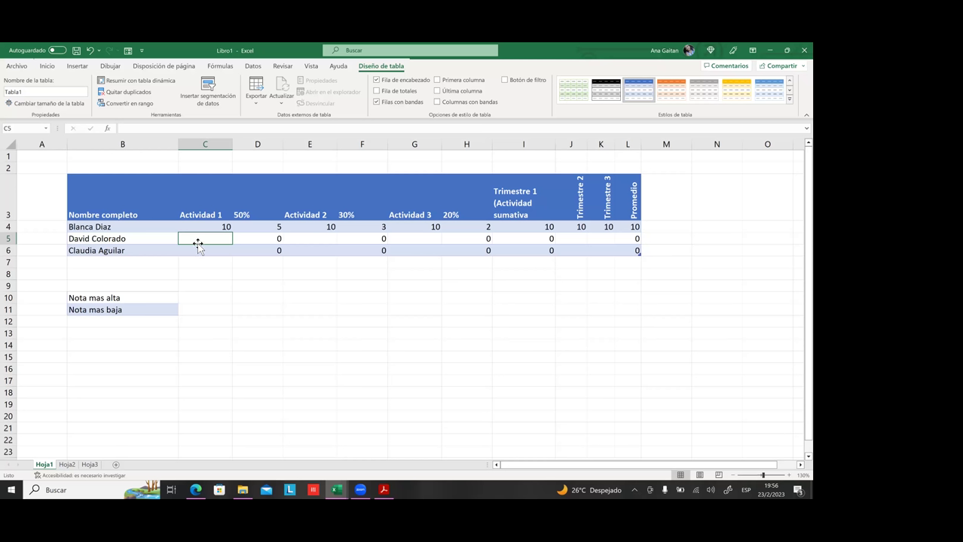
# - Inspect the weighted formulas in the 50% column and the students' Actividad 1 grades
pyautogui.click(252, 212)
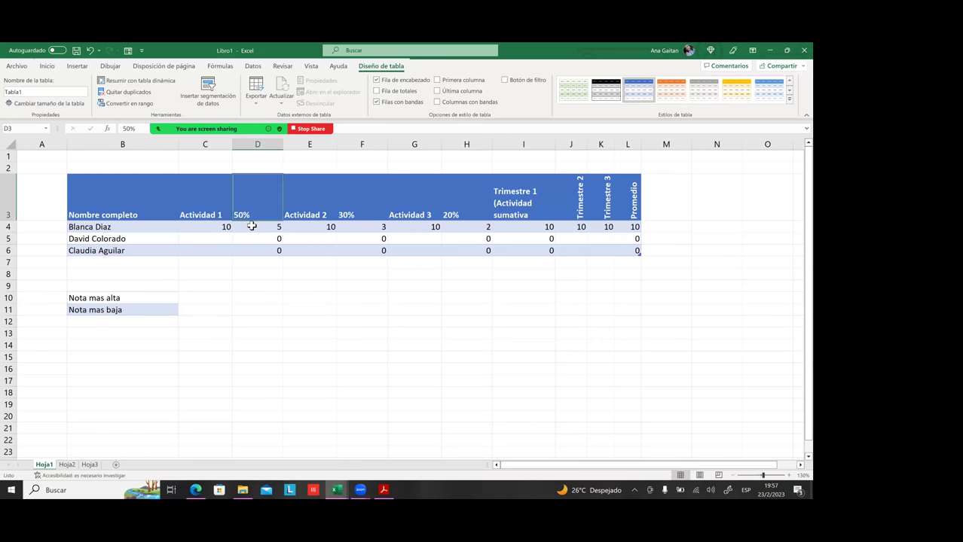
pyautogui.click(248, 230)
pyautogui.click(243, 251)
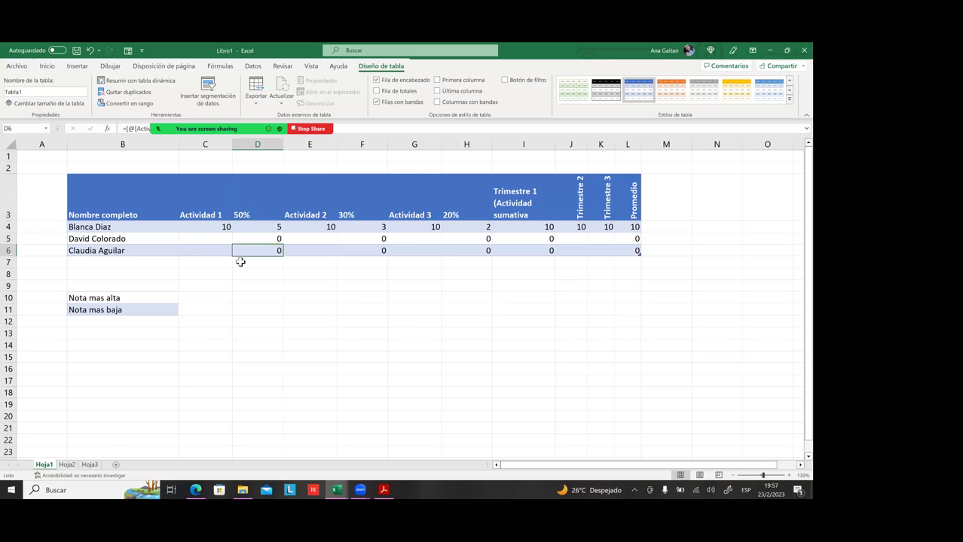
pyautogui.moveTo(361, 489)
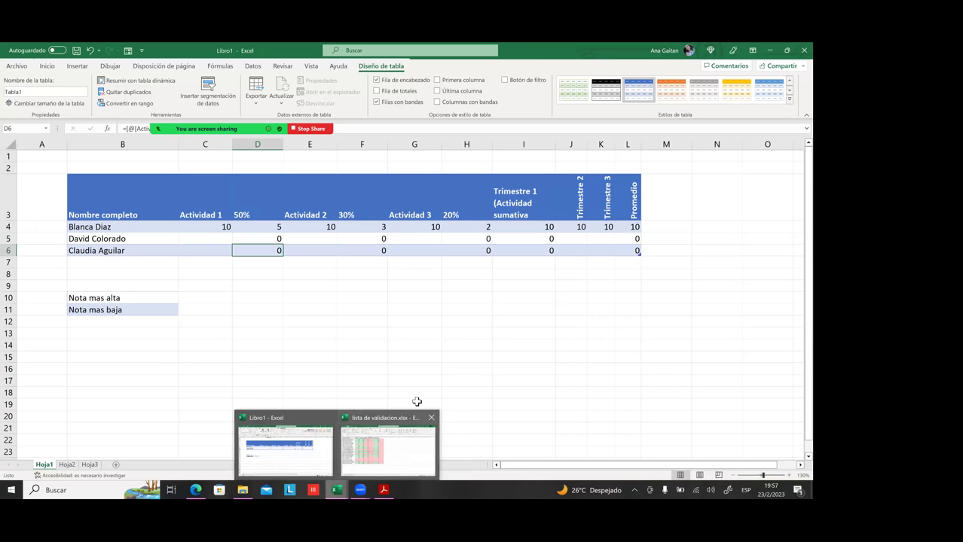
pyautogui.click(431, 379)
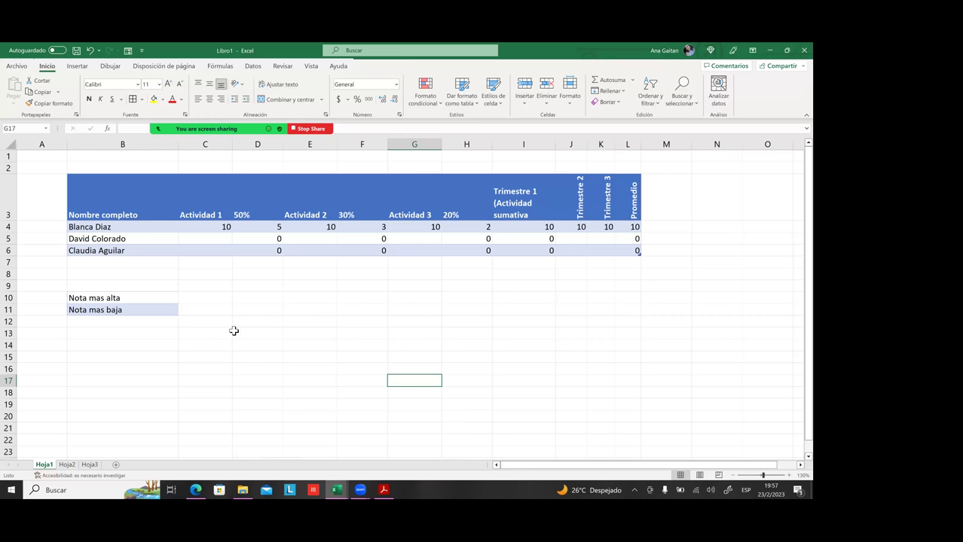
pyautogui.click(224, 227)
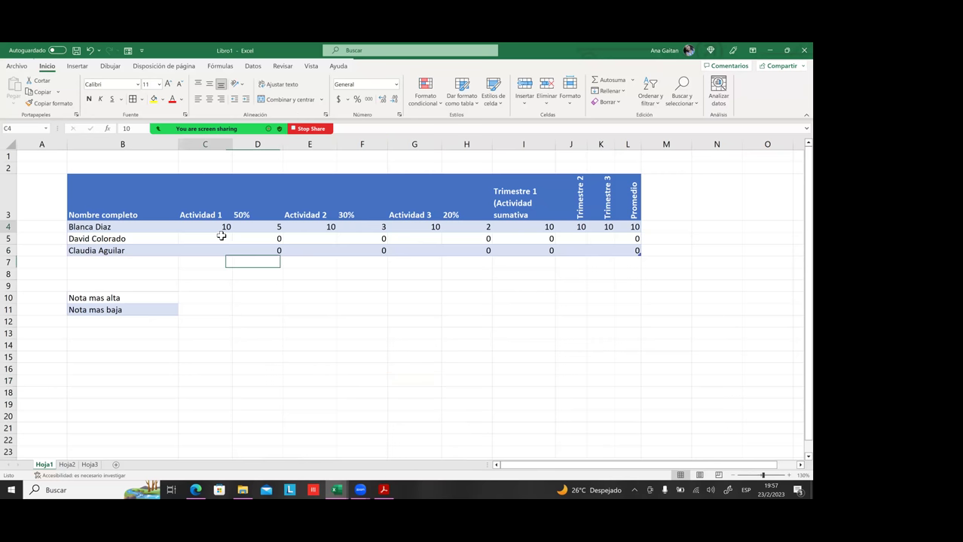
pyautogui.press('Down')
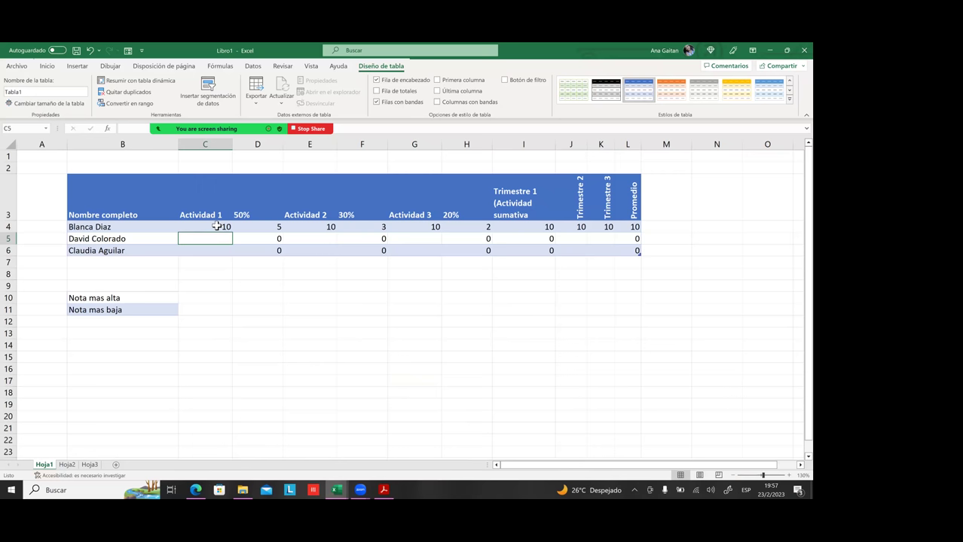
# - Type the note 'Notas validas : 0 y 10' into cell D1, correcting the typo
pyautogui.click(256, 157)
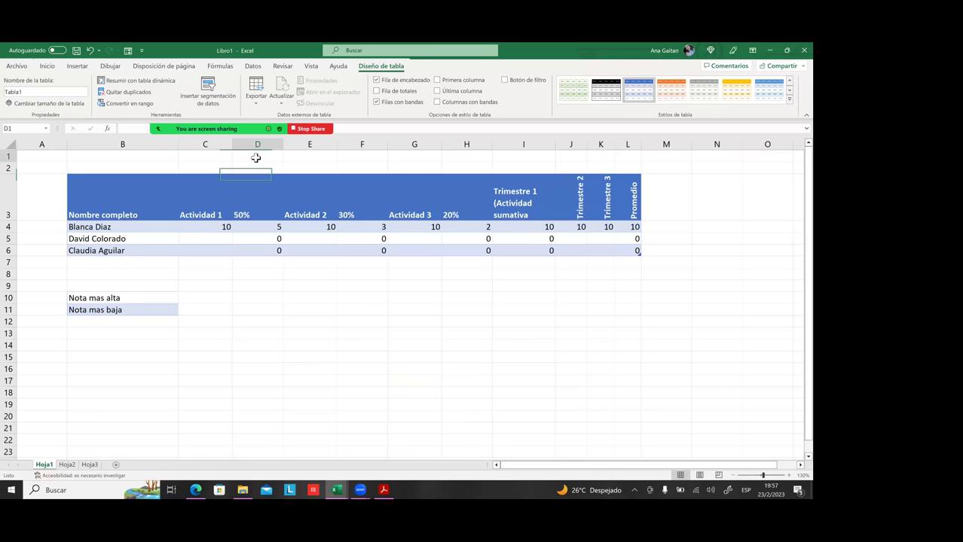
pyautogui.write('Not')
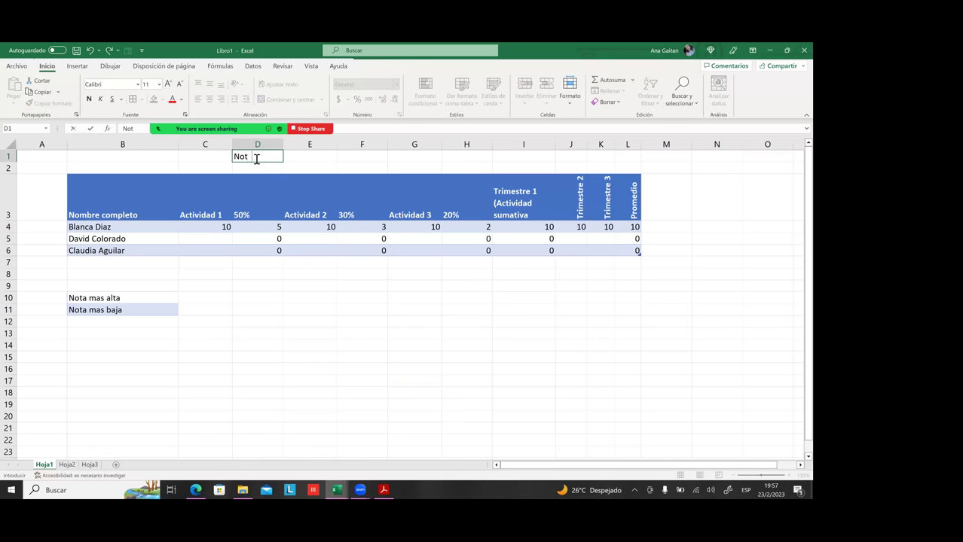
pyautogui.write('as validad')
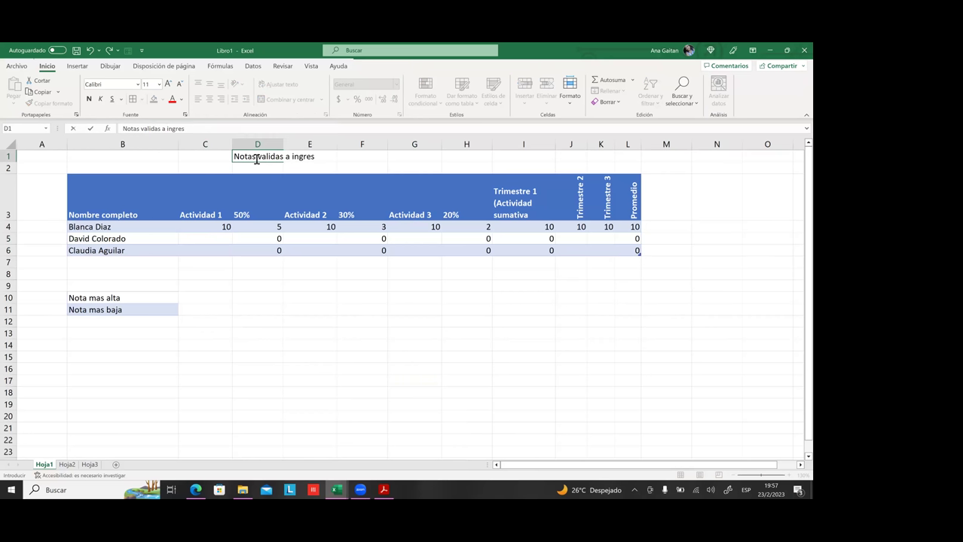
pyautogui.press('BackSpace')
pyautogui.press('BackSpace')
pyautogui.press('BackSpace')
pyautogui.press('BackSpace')
pyautogui.press('BackSpace')
pyautogui.press('BackSpace')
pyautogui.click(410, 156)
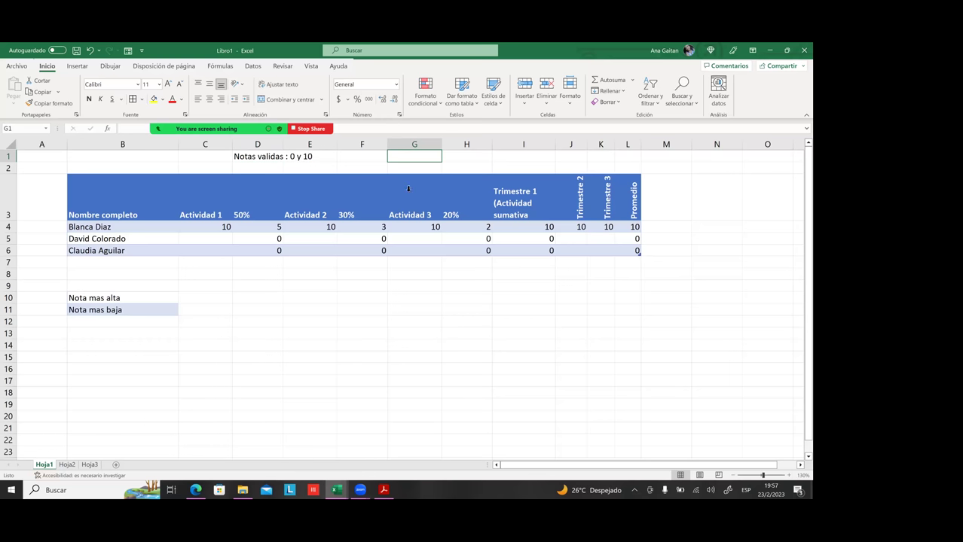
pyautogui.click(398, 285)
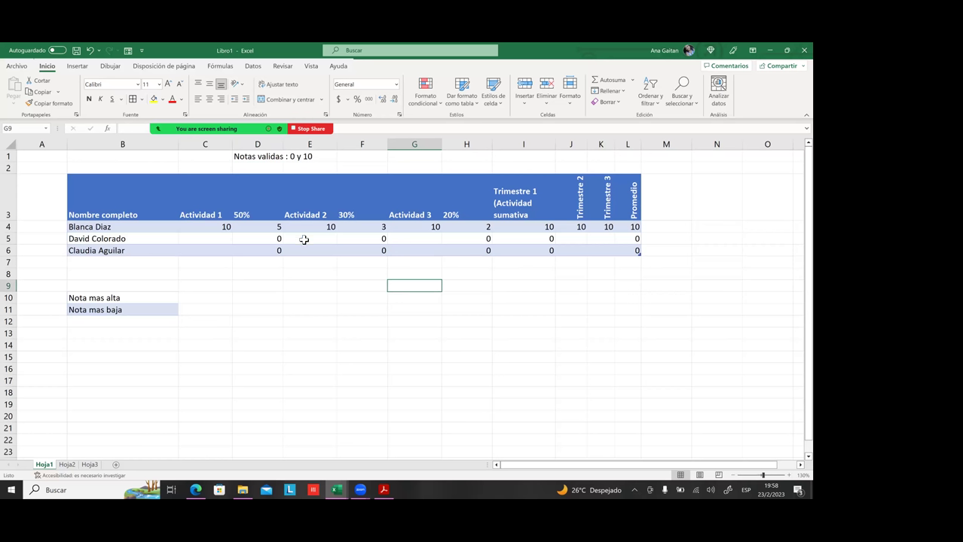
pyautogui.moveTo(212, 230); pyautogui.dragTo(213, 246)
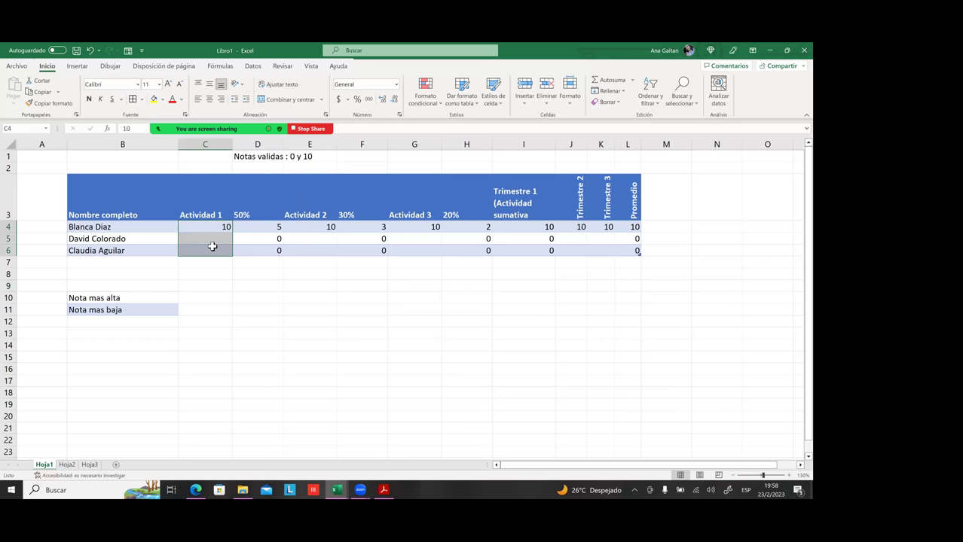
pyautogui.keyDown('ctrl'); pyautogui.click(317, 230); pyautogui.keyUp('ctrl')
pyautogui.moveTo(317, 234); pyautogui.dragTo(318, 254)
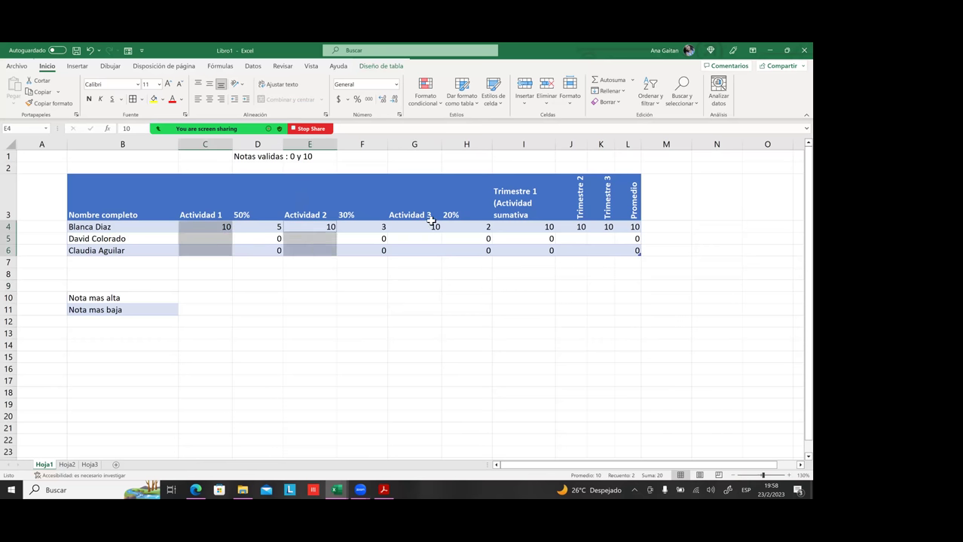
pyautogui.moveTo(421, 227); pyautogui.dragTo(434, 251)
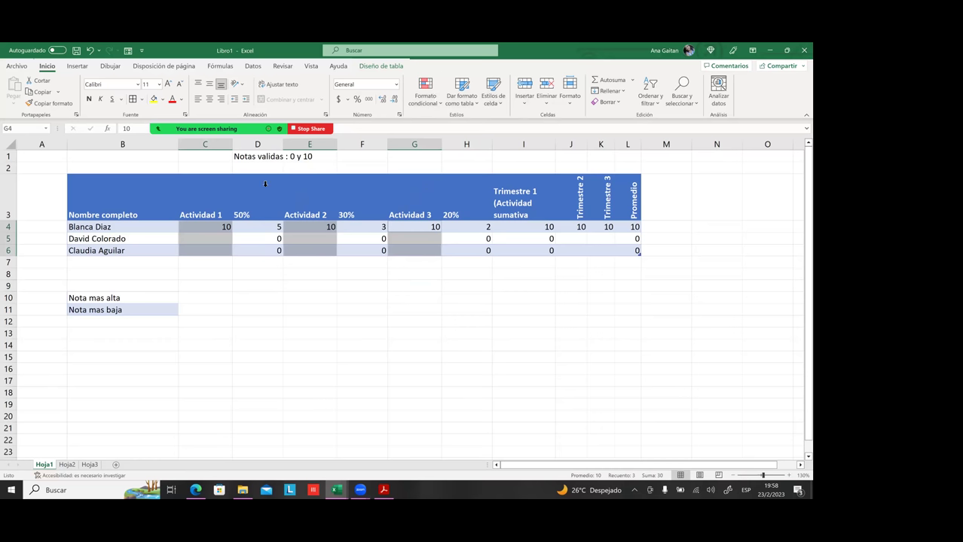
pyautogui.click(347, 306)
pyautogui.click(269, 262)
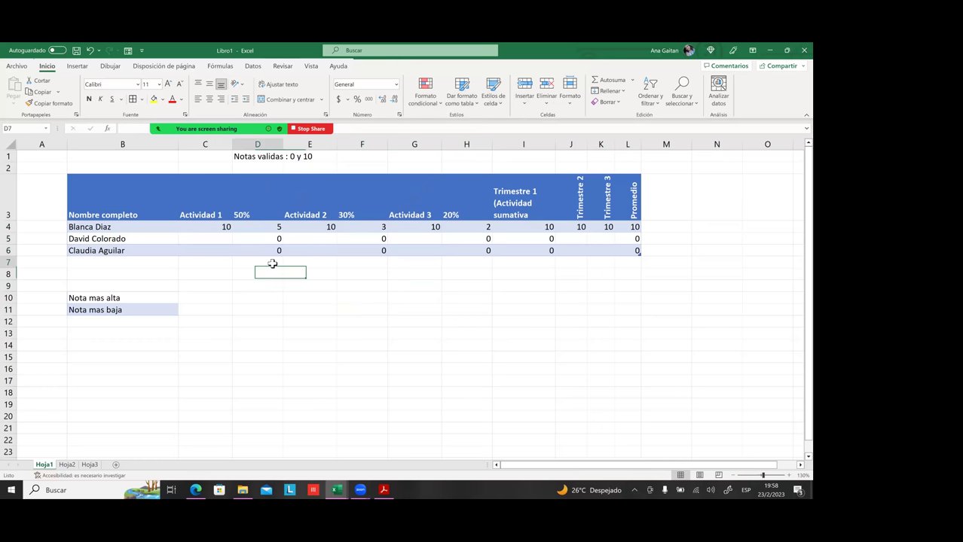
pyautogui.click(202, 228)
pyautogui.click(198, 239)
pyautogui.click(200, 253)
pyautogui.click(262, 251)
pyautogui.click(266, 236)
pyautogui.click(268, 229)
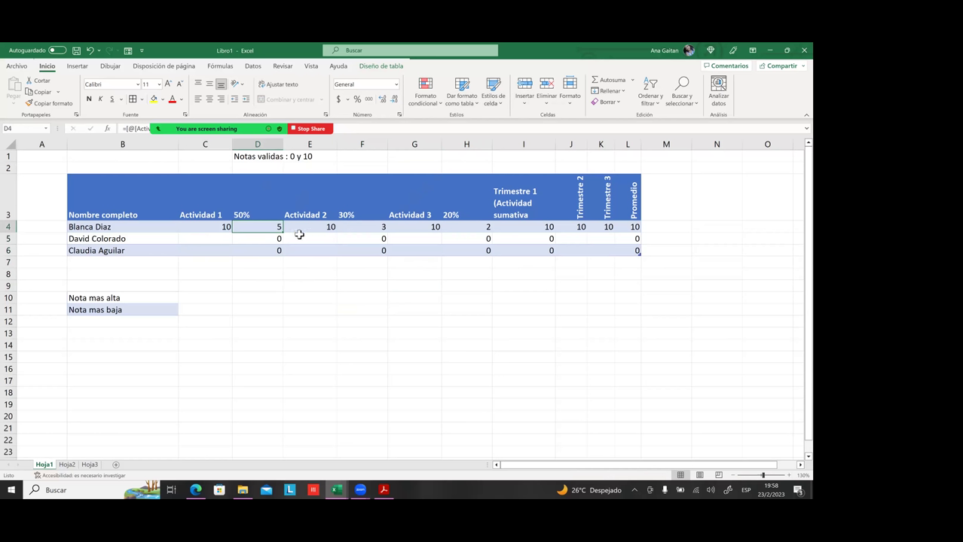
pyautogui.click(262, 249)
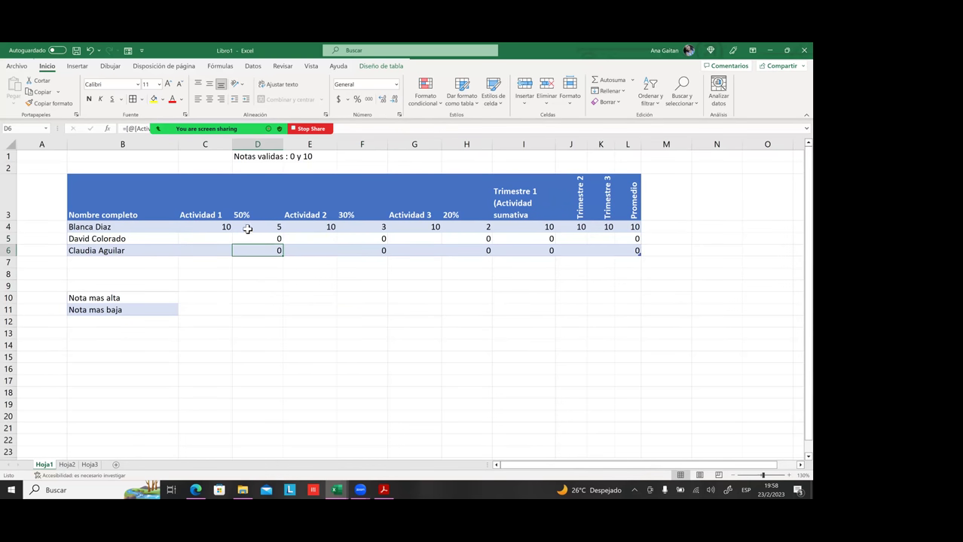
pyautogui.click(251, 227)
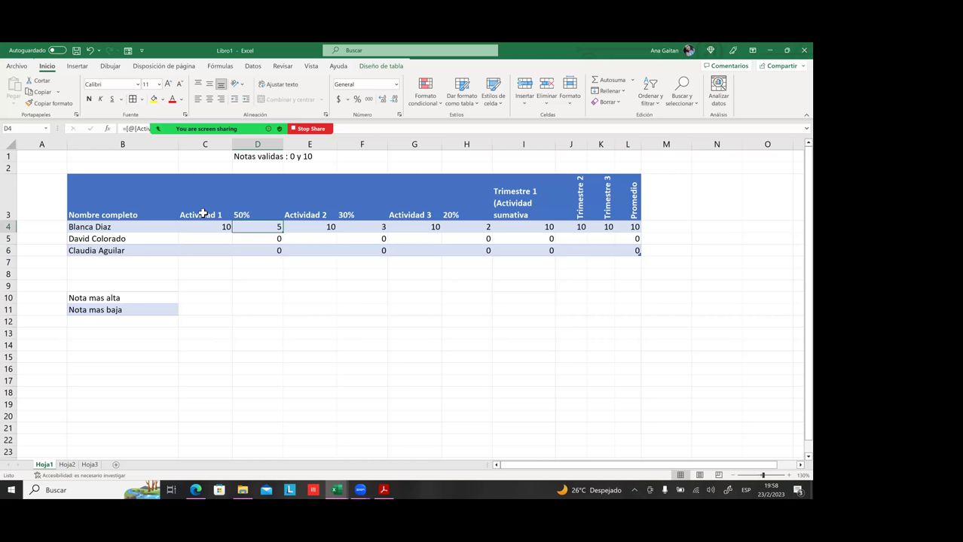
pyautogui.click(265, 252)
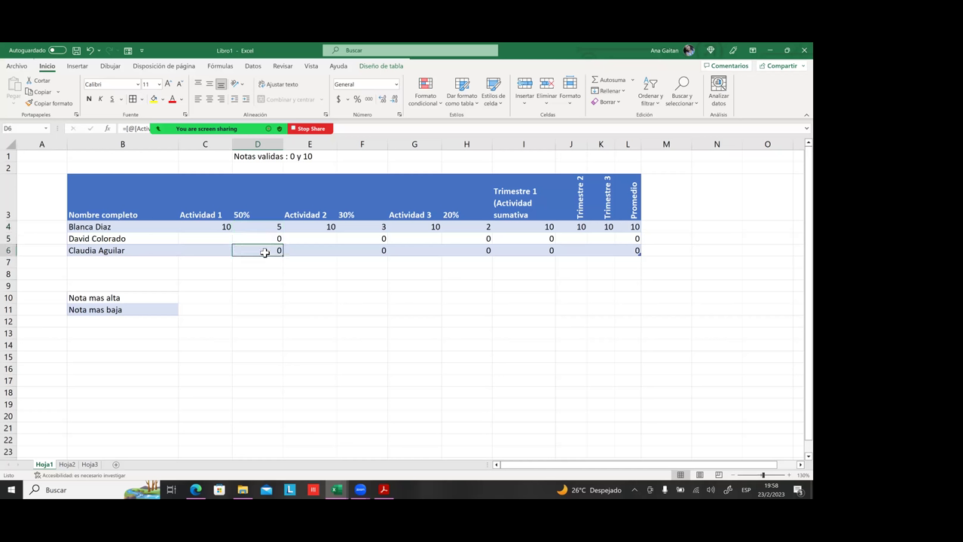
pyautogui.click(269, 240)
pyautogui.click(271, 230)
pyautogui.click(270, 241)
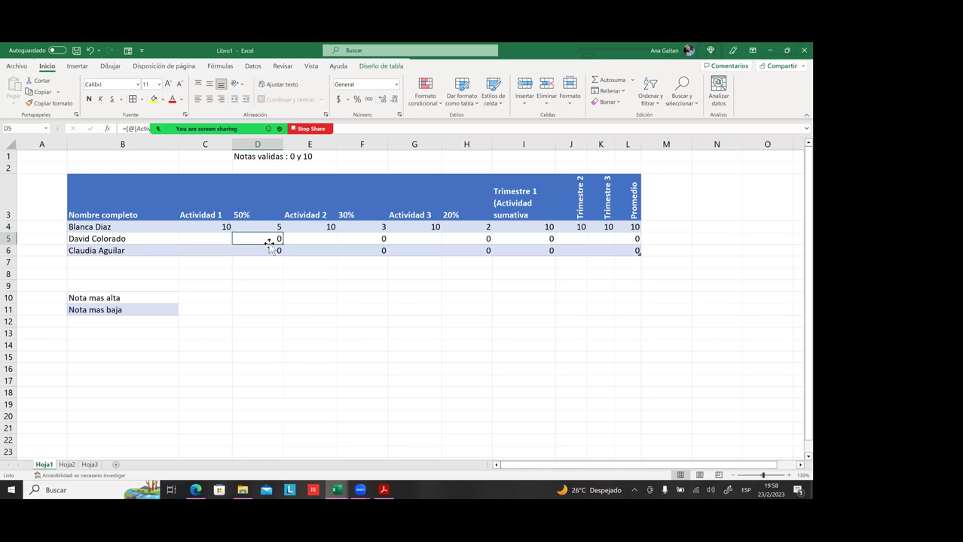
pyautogui.click(367, 226)
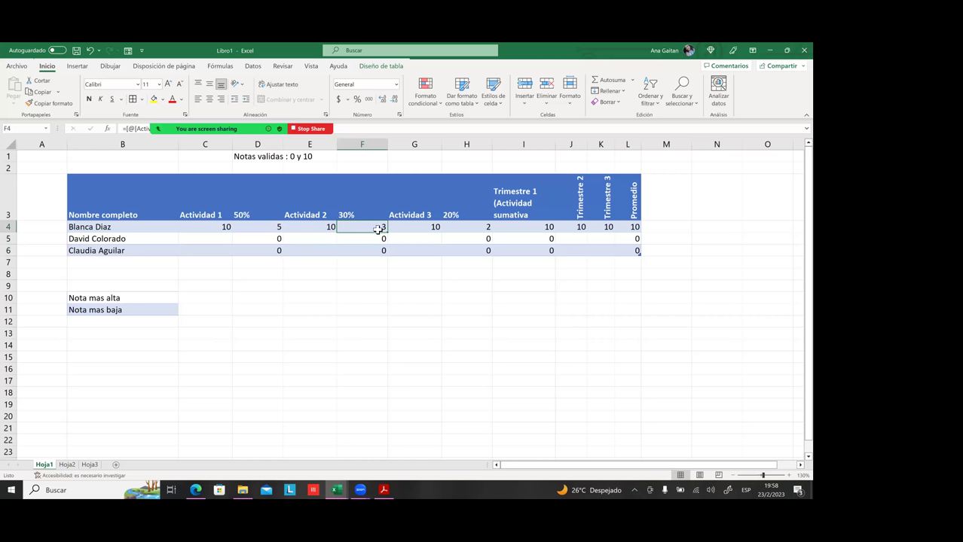
pyautogui.click(465, 231)
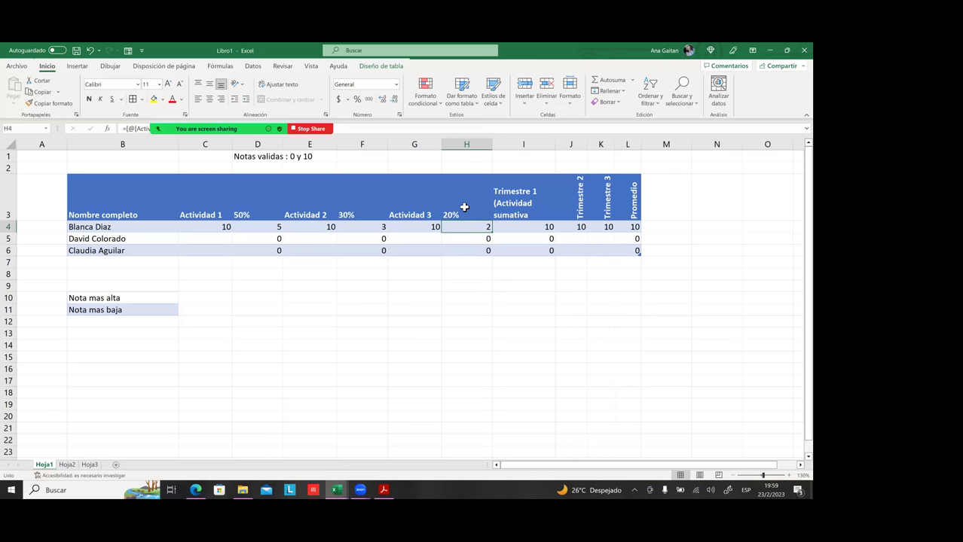
pyautogui.click(520, 212)
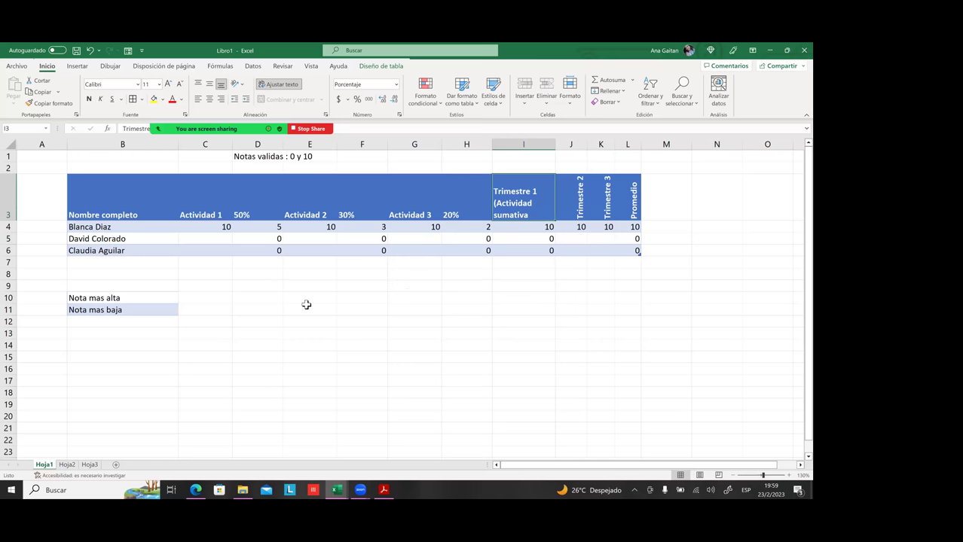
pyautogui.click(256, 229)
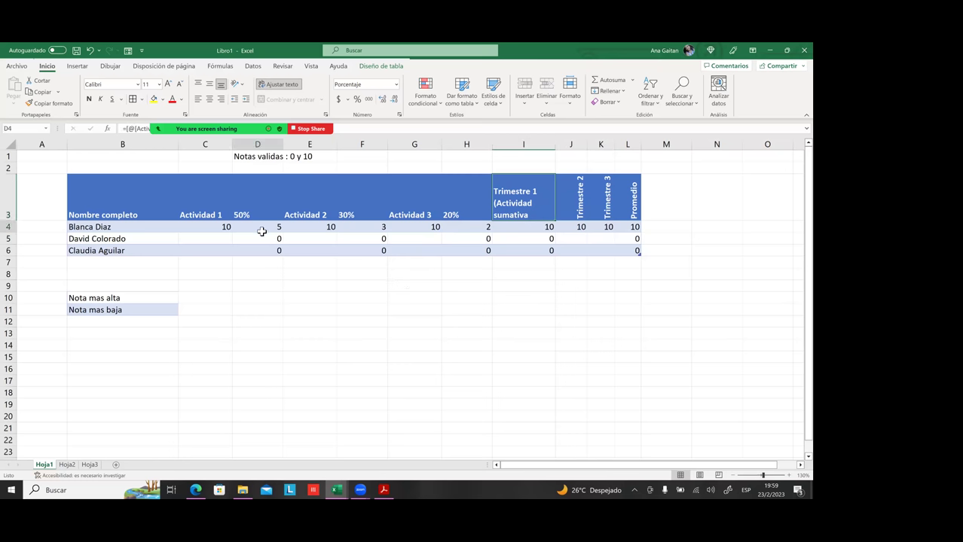
pyautogui.keyDown('ctrl'); pyautogui.click(360, 229); pyautogui.keyUp('ctrl')
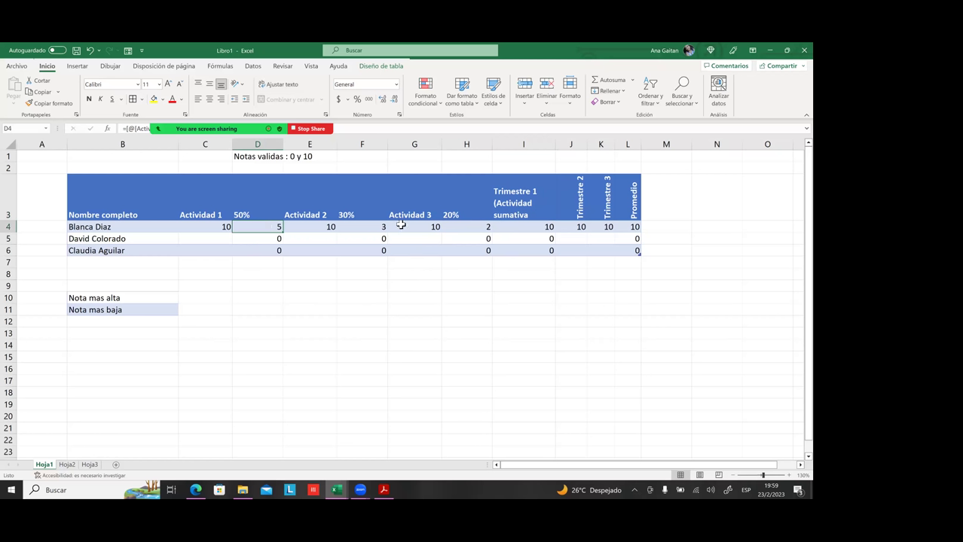
pyautogui.keyDown('ctrl'); pyautogui.click(459, 229); pyautogui.keyUp('ctrl')
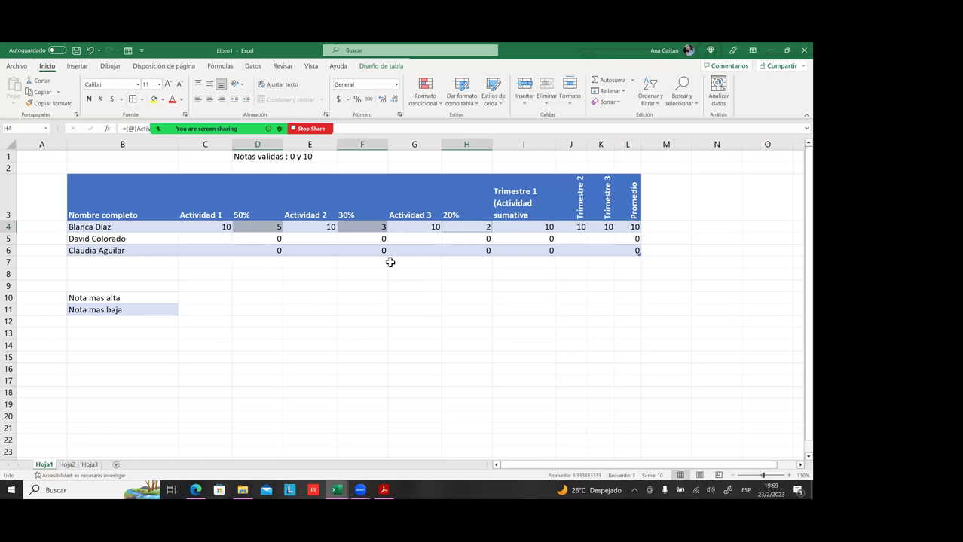
pyautogui.click(525, 230)
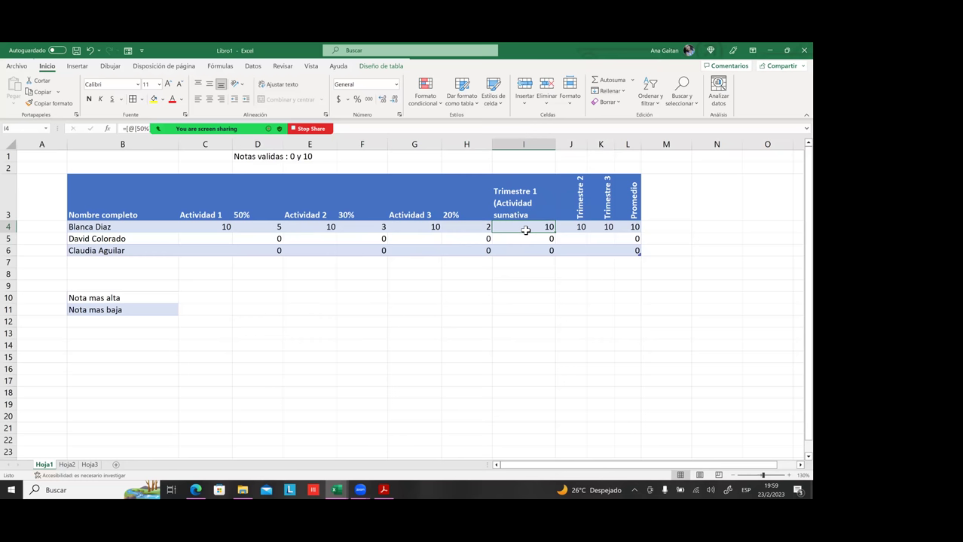
pyautogui.click(527, 260)
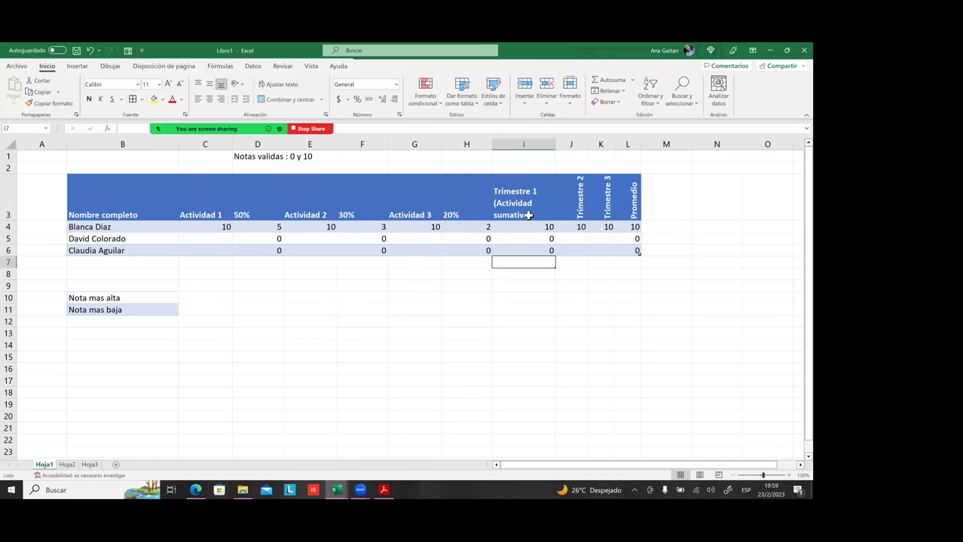
pyautogui.click(537, 239)
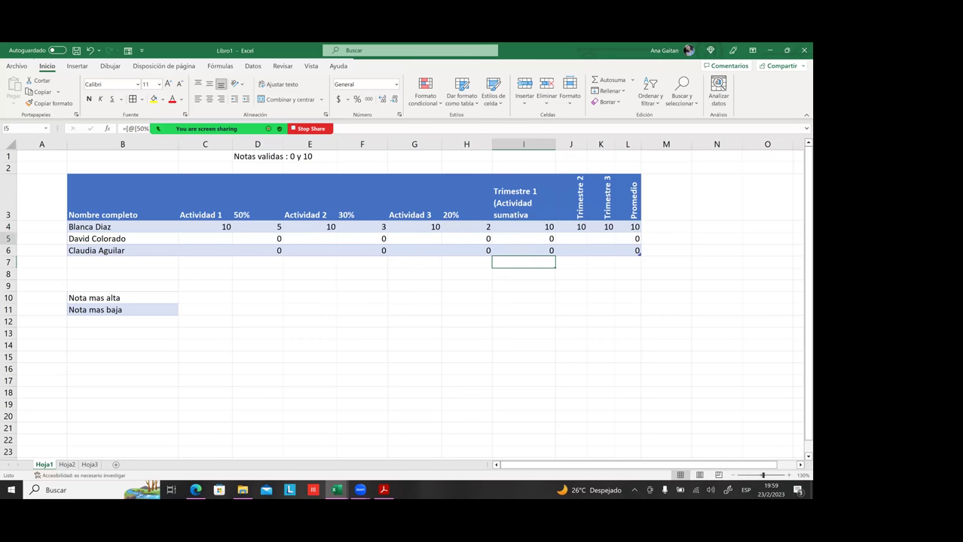
pyautogui.click(570, 181)
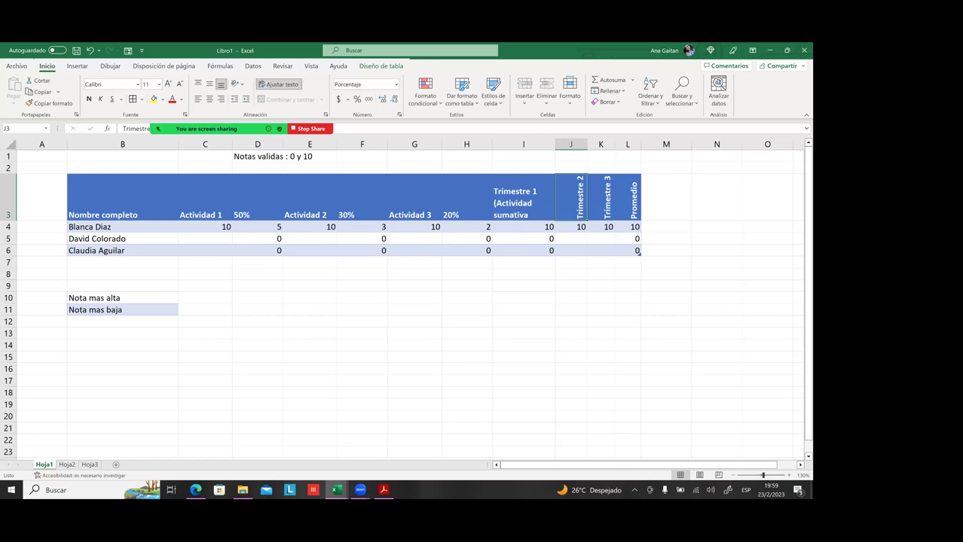
pyautogui.click(570, 228)
pyautogui.press('Right')
pyautogui.press('Left')
pyautogui.press('Right')
pyautogui.press('Right')
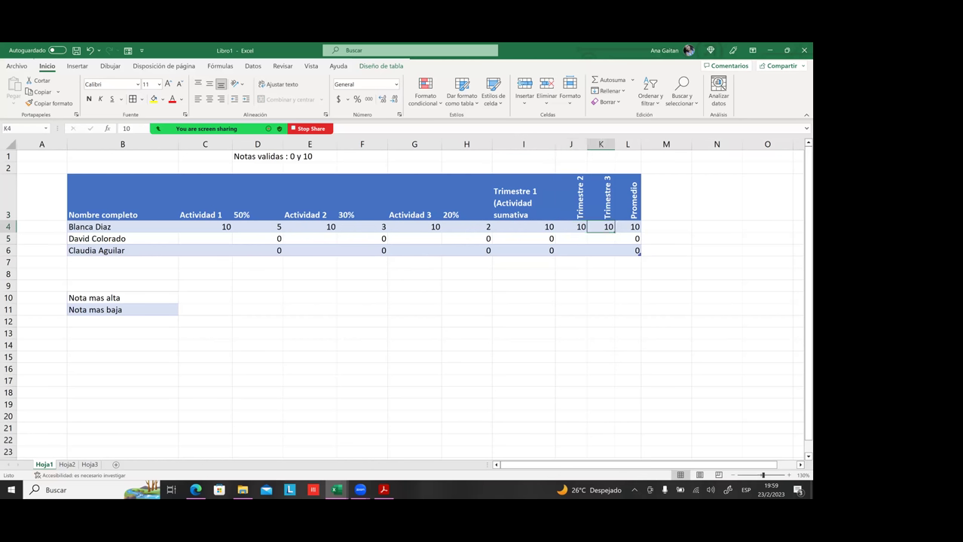
pyautogui.press('Right')
pyautogui.press('Left')
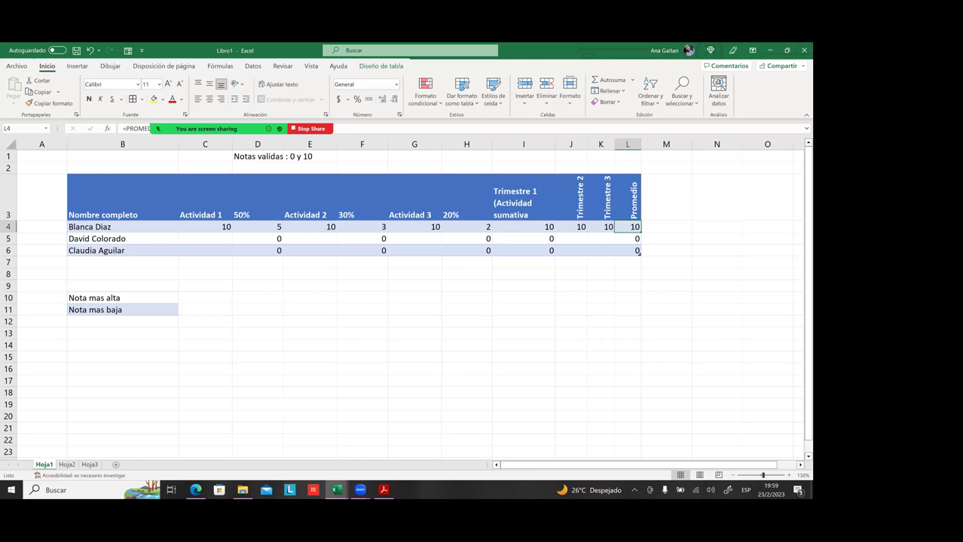
pyautogui.click(568, 298)
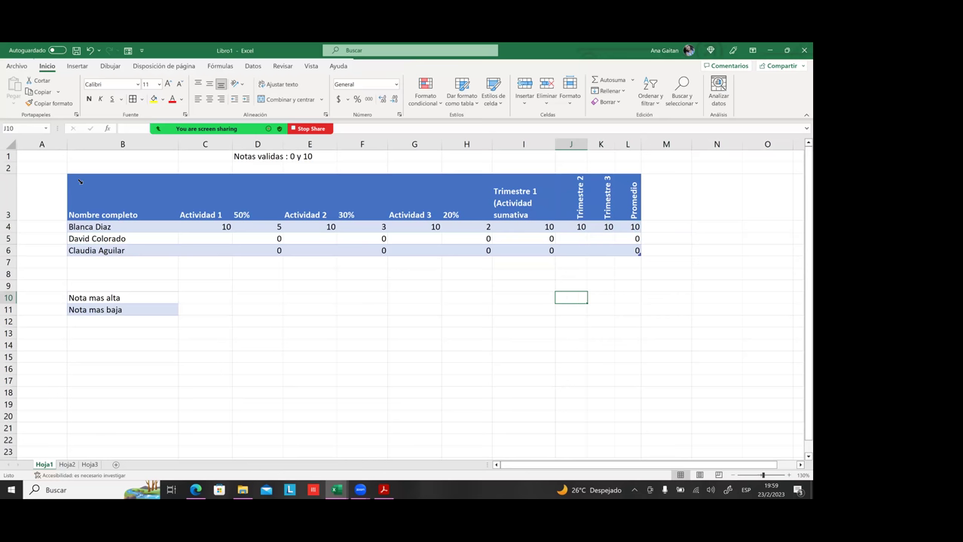
pyautogui.click(241, 313)
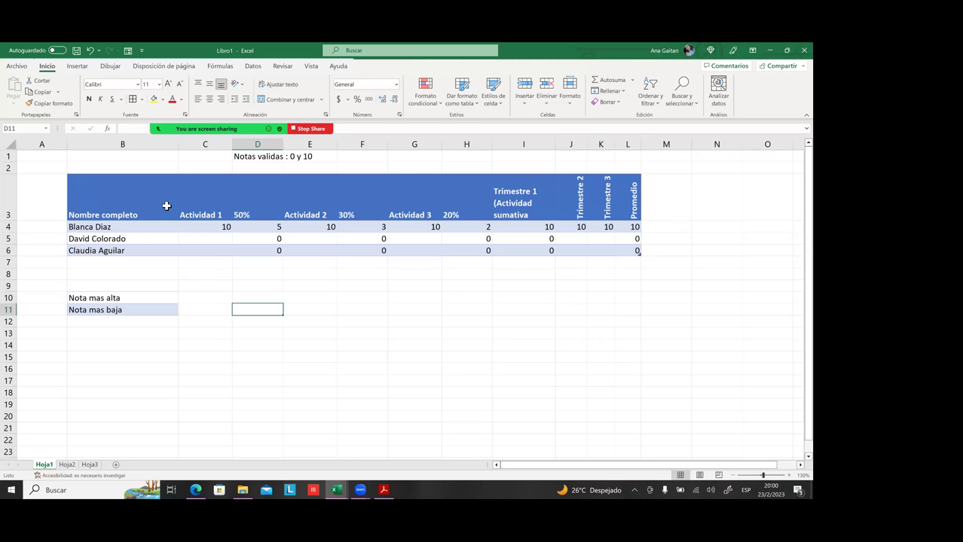
pyautogui.click(537, 226)
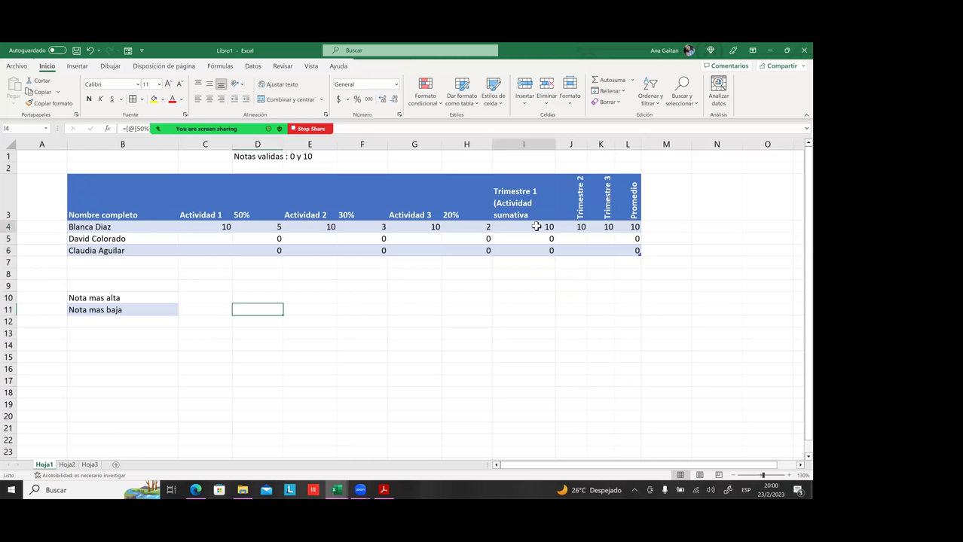
pyautogui.click(527, 270)
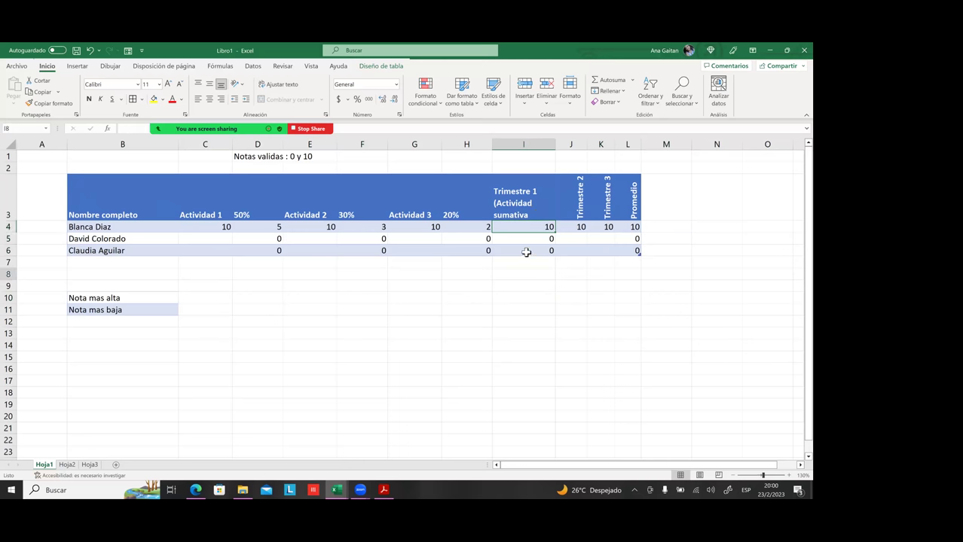
pyautogui.click(320, 226)
pyautogui.click(357, 224)
pyautogui.click(245, 229)
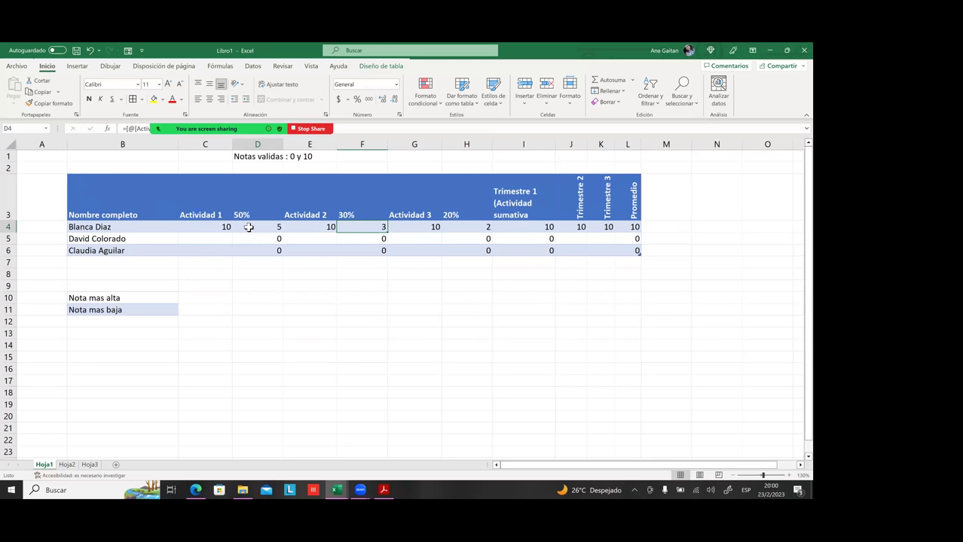
pyautogui.click(511, 226)
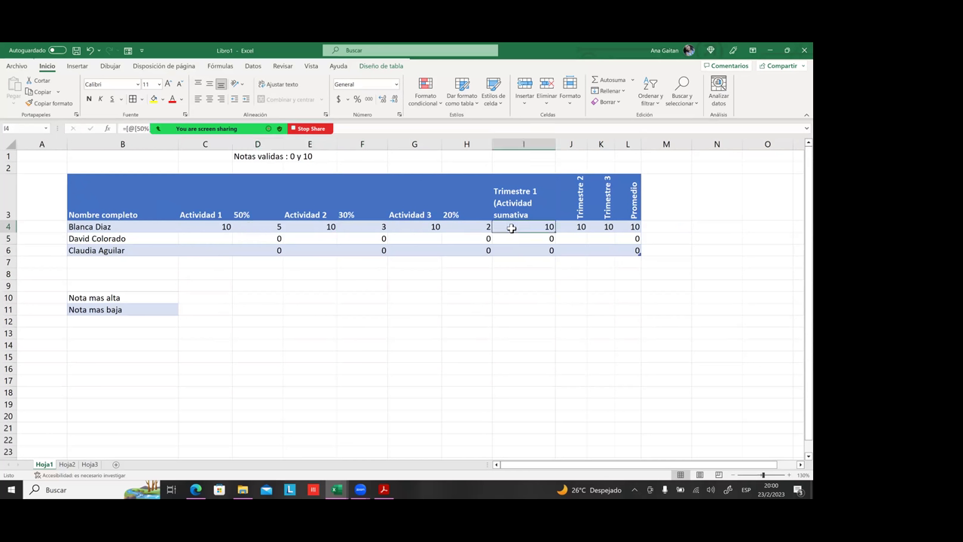
pyautogui.click(540, 290)
pyautogui.click(530, 226)
pyautogui.click(518, 284)
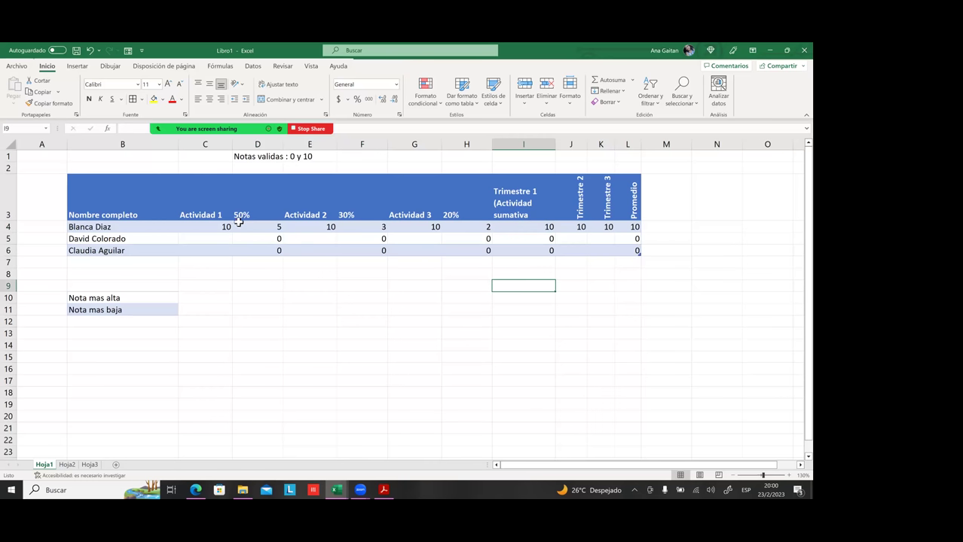
pyautogui.moveTo(202, 210); pyautogui.dragTo(427, 215)
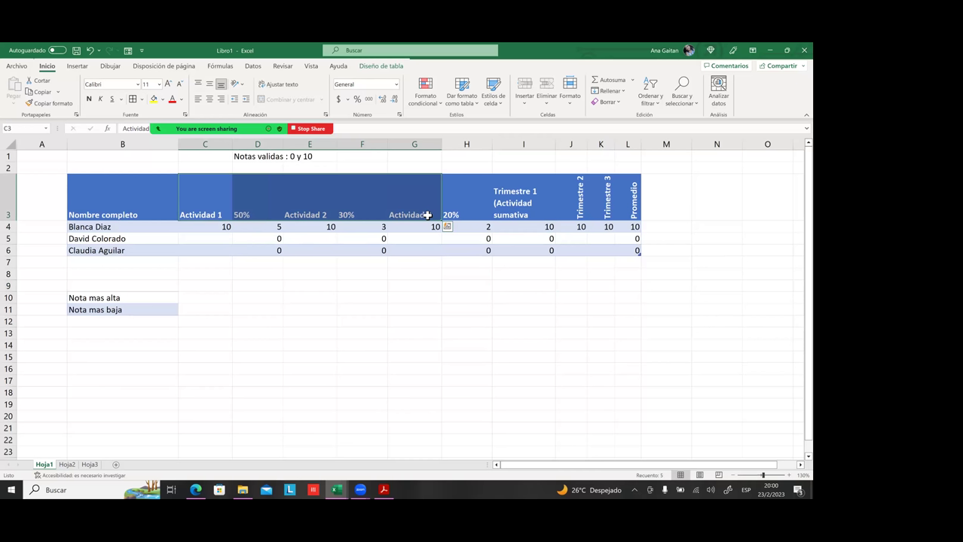
pyautogui.click(248, 211)
pyautogui.click(364, 213)
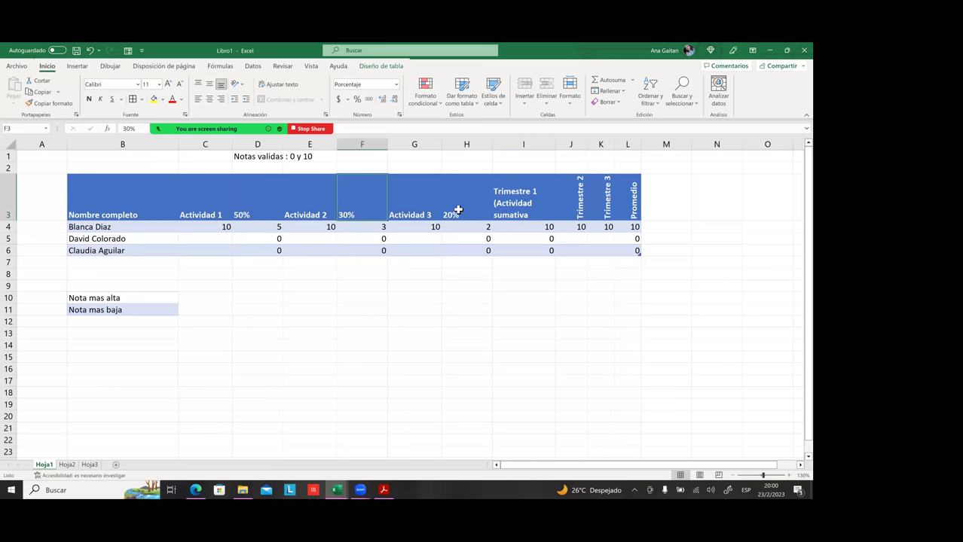
pyautogui.moveTo(458, 210); pyautogui.dragTo(224, 209)
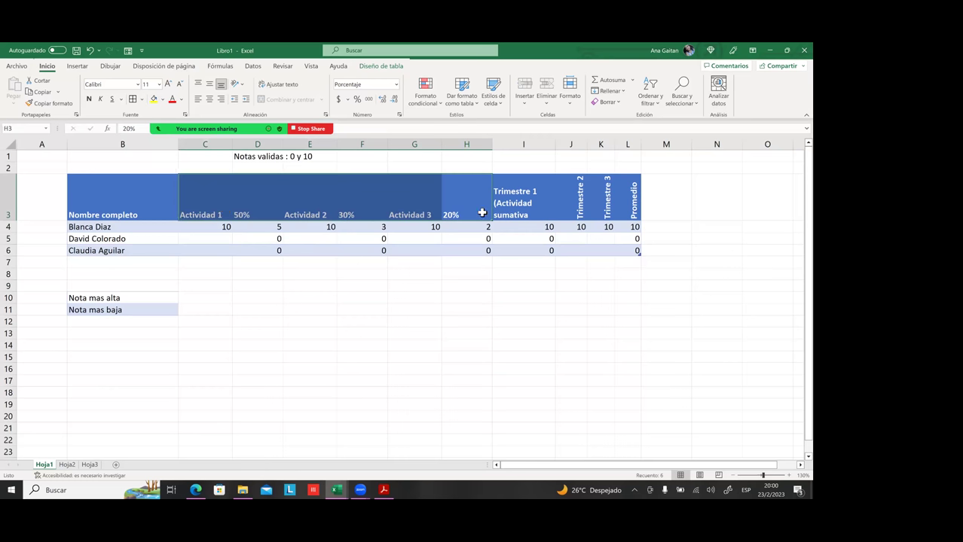
pyautogui.click(536, 239)
pyautogui.click(527, 229)
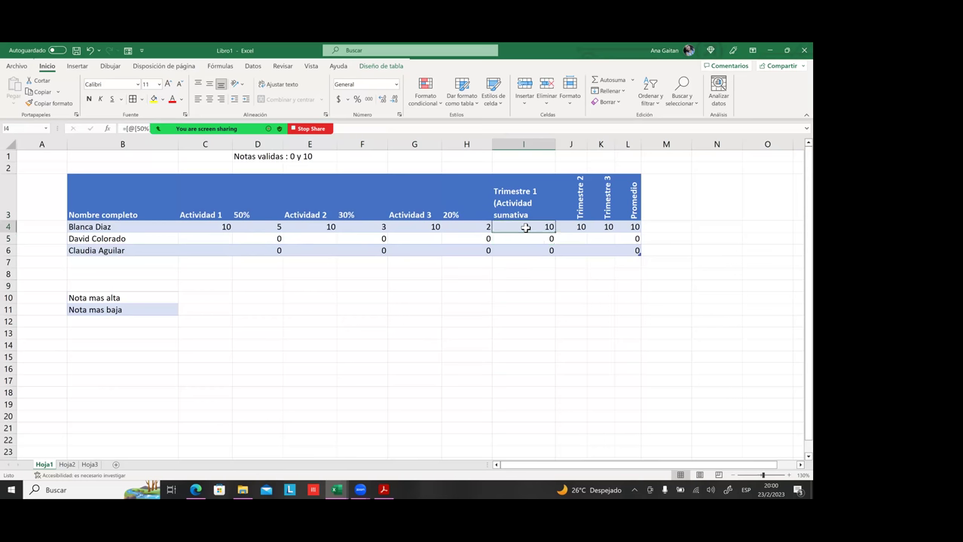
pyautogui.click(537, 239)
pyautogui.click(540, 251)
pyautogui.click(546, 278)
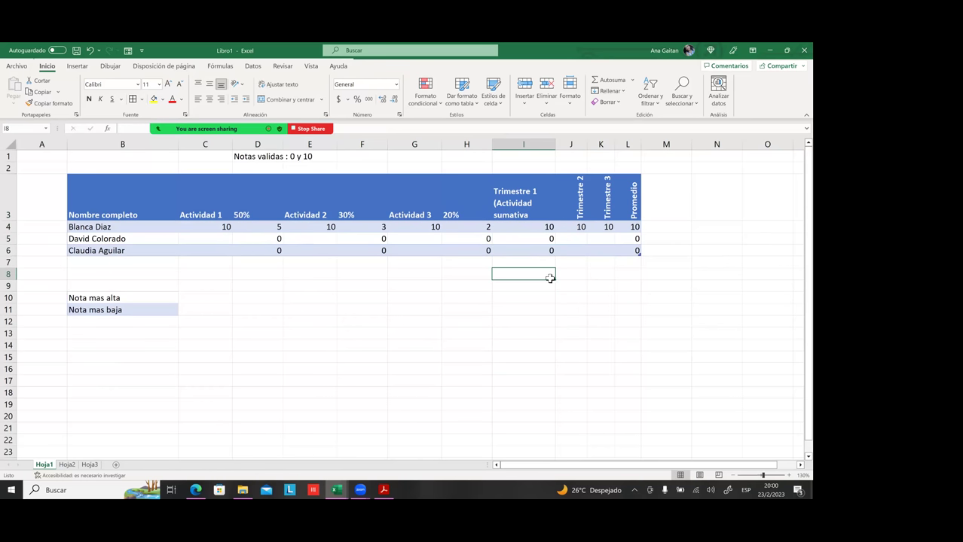
pyautogui.click(204, 230)
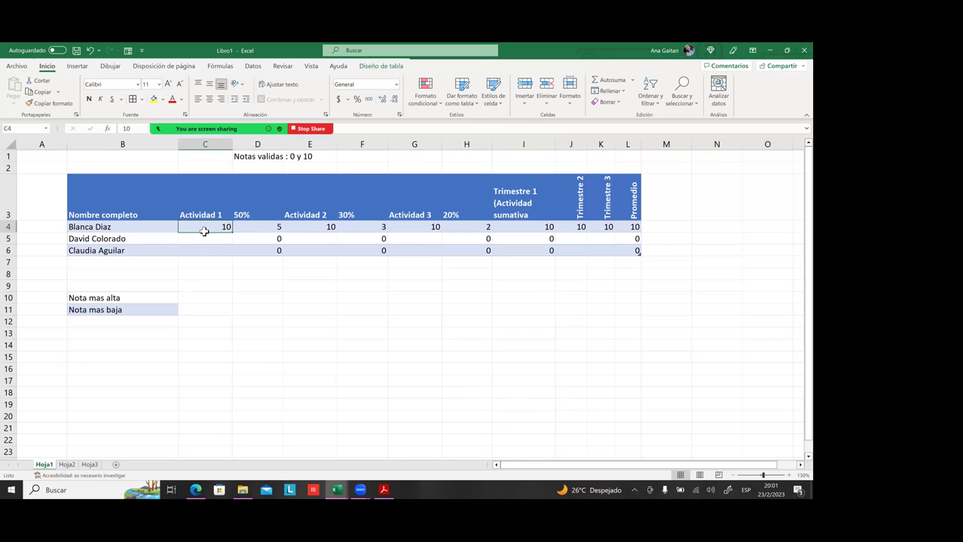
pyautogui.click(260, 227)
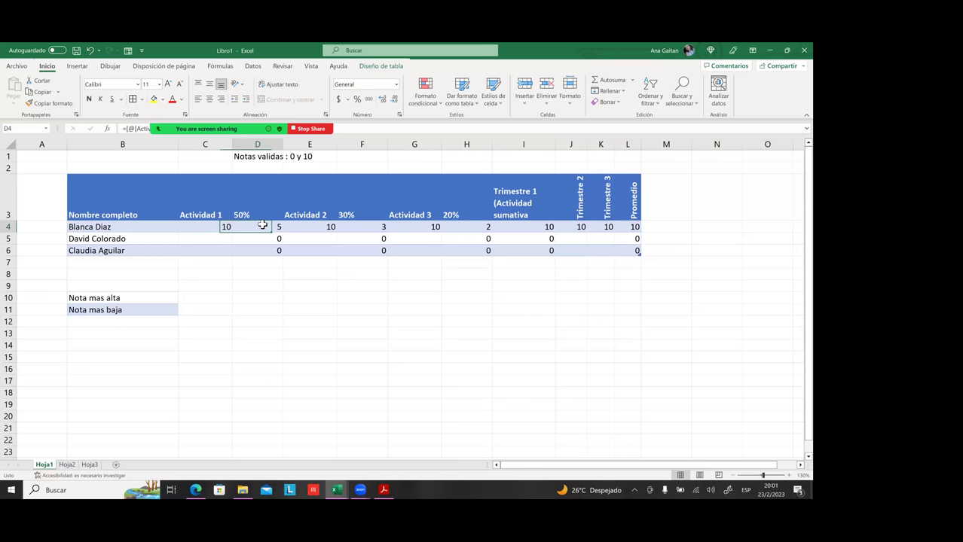
pyautogui.click(311, 229)
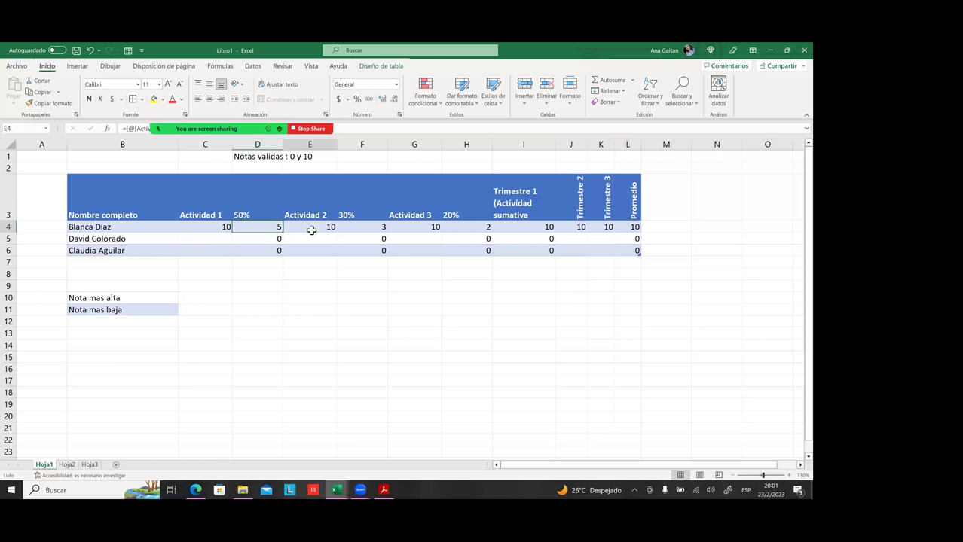
pyautogui.click(357, 217)
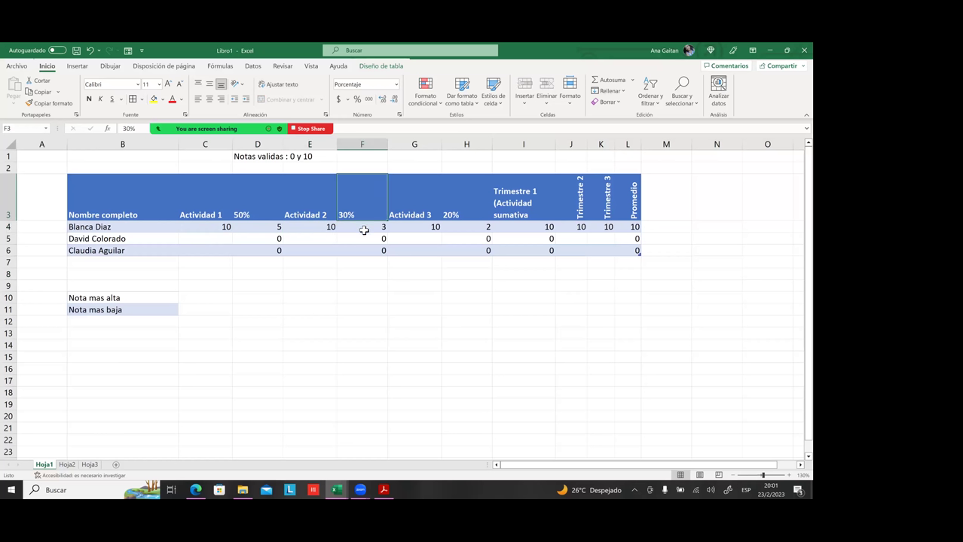
pyautogui.click(364, 230)
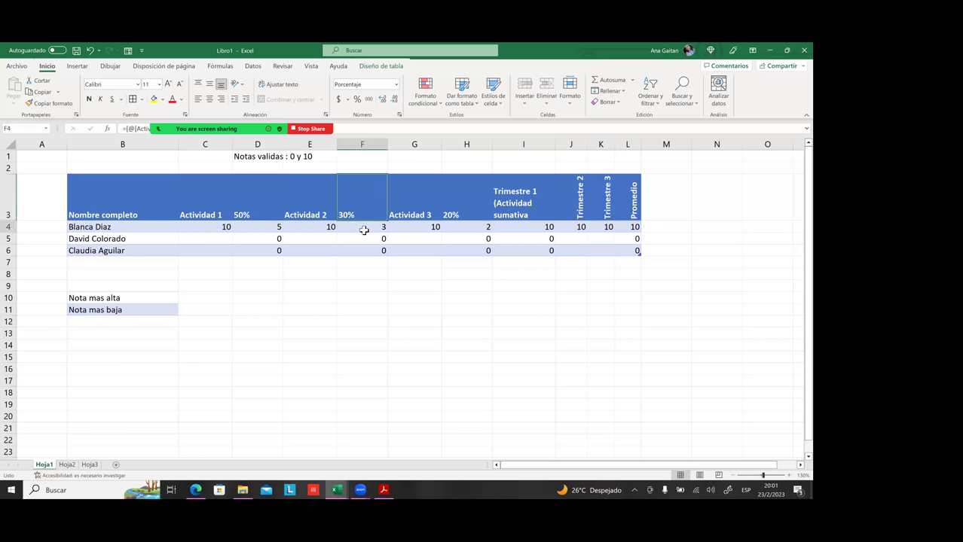
pyautogui.click(410, 217)
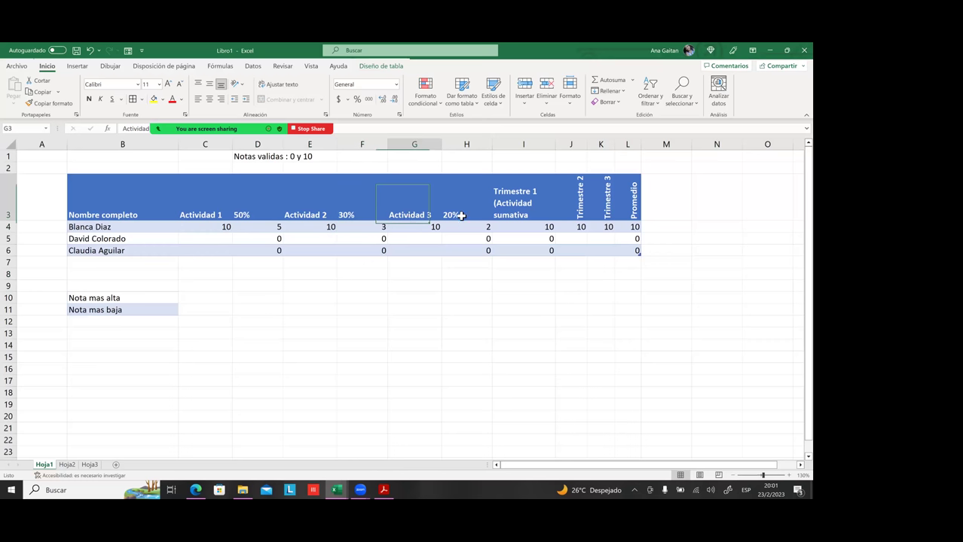
pyautogui.click(435, 227)
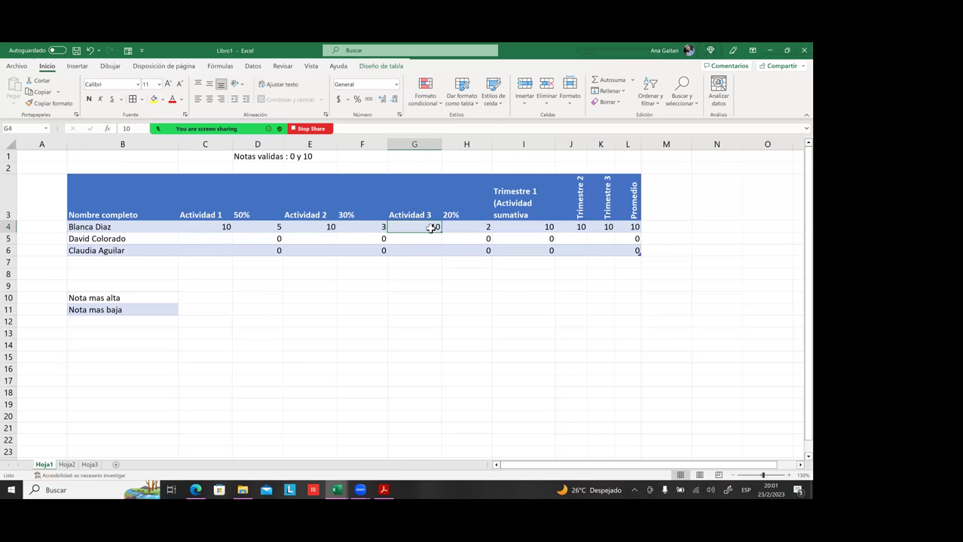
pyautogui.click(481, 230)
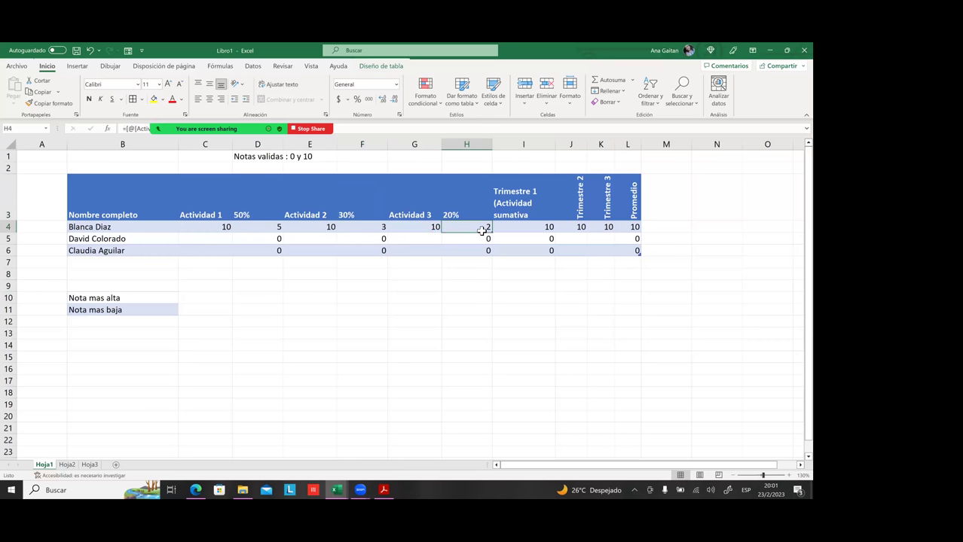
pyautogui.click(269, 229)
pyautogui.click(365, 229)
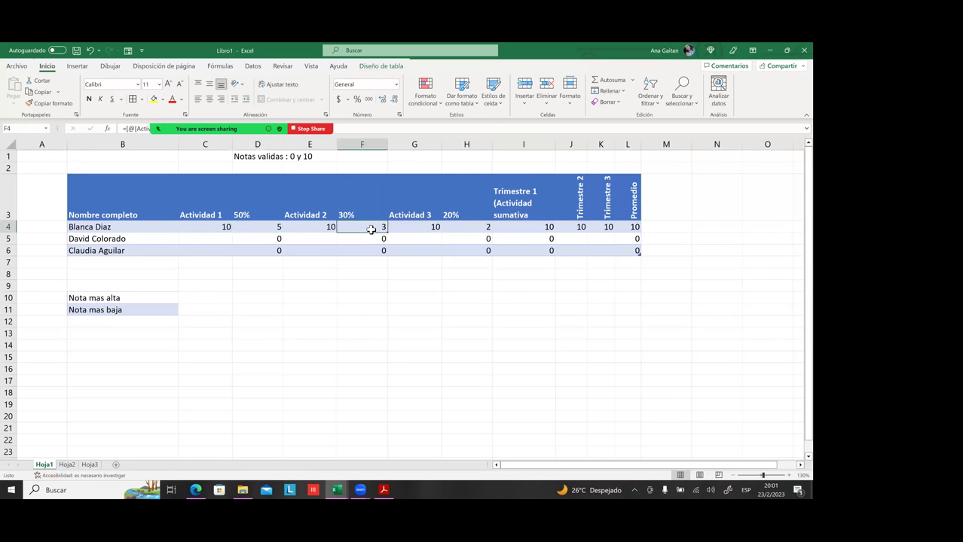
pyautogui.click(466, 230)
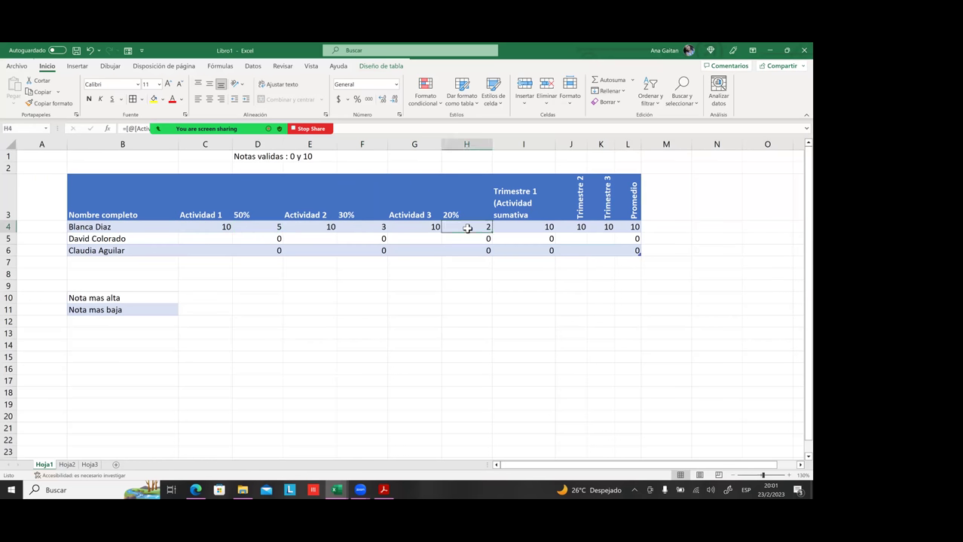
pyautogui.click(542, 229)
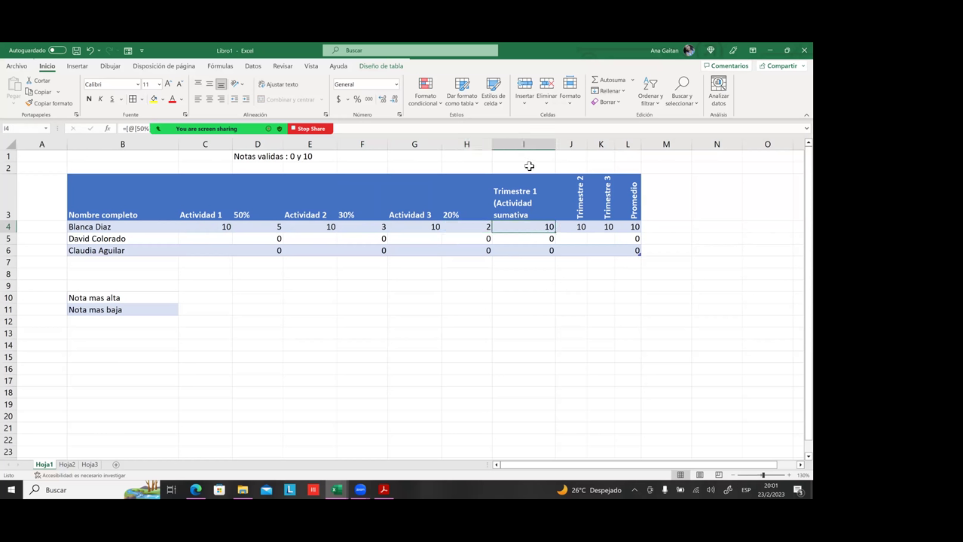
pyautogui.click(521, 277)
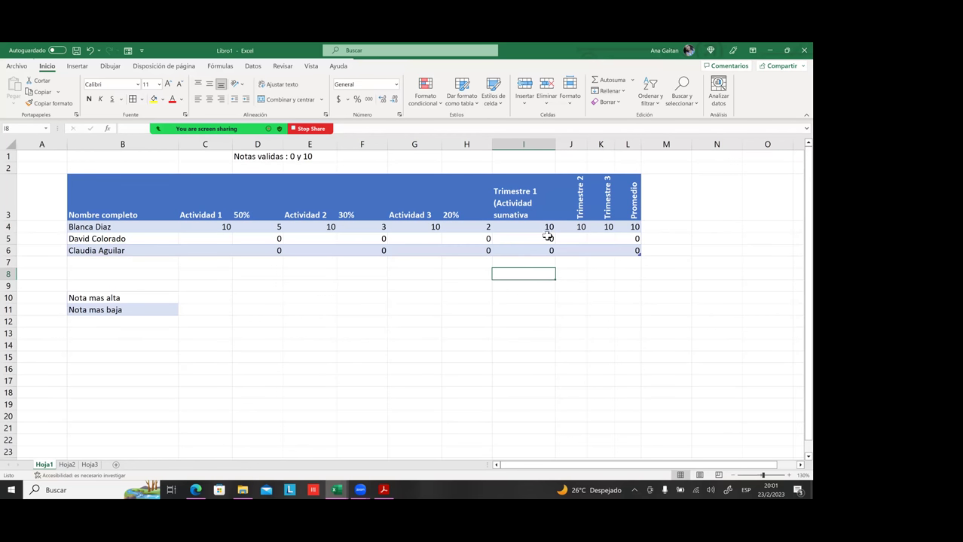
pyautogui.click(184, 300)
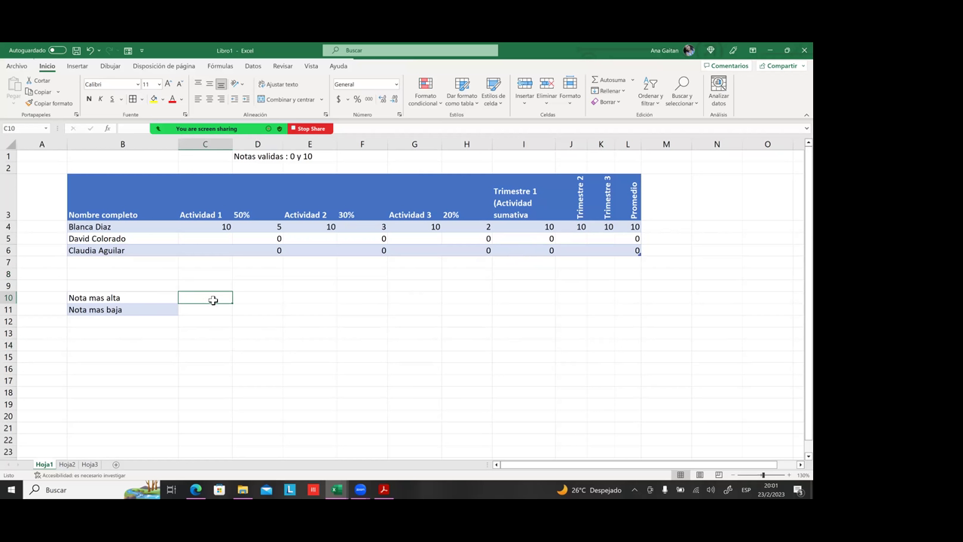
# - Extend the labels to 'Nota mas alta promedio' and 'Nota mas baja promedio'
pyautogui.doubleClick(145, 300)
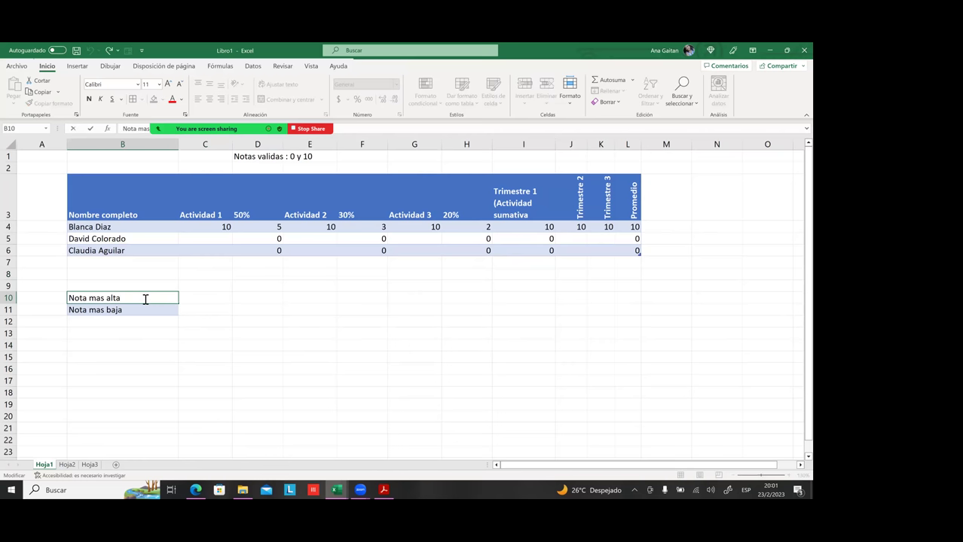
pyautogui.write('promedio')
pyautogui.doubleClick(149, 313)
pyautogui.write('pr')
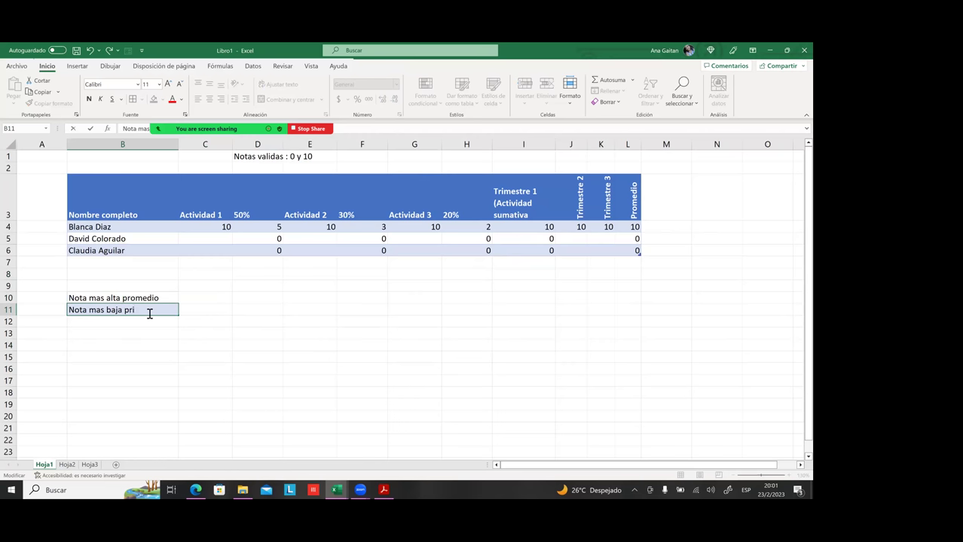
pyautogui.write('omedio')
pyautogui.click(159, 334)
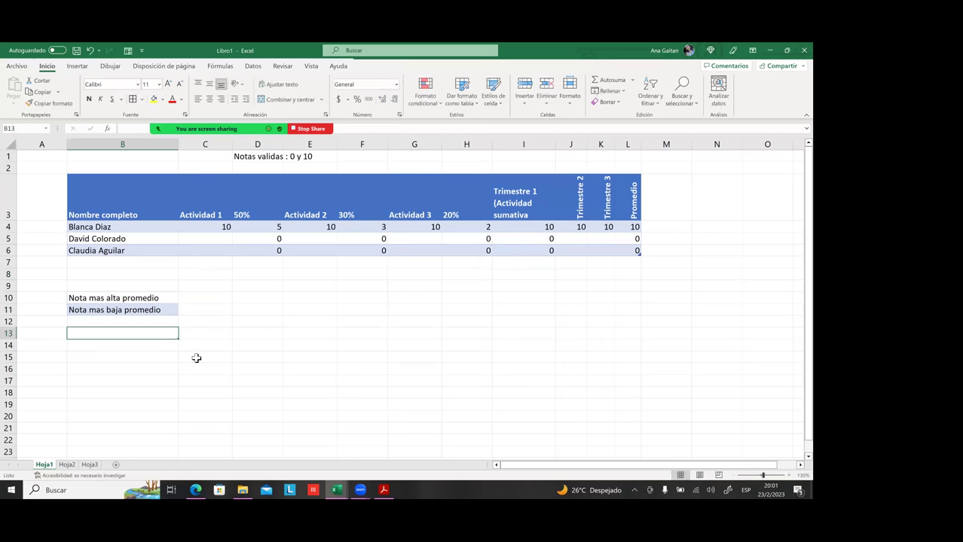
# - Border the result cells B10:C11 beside the average labels, then select the grades table
pyautogui.moveTo(199, 294); pyautogui.dragTo(143, 305)
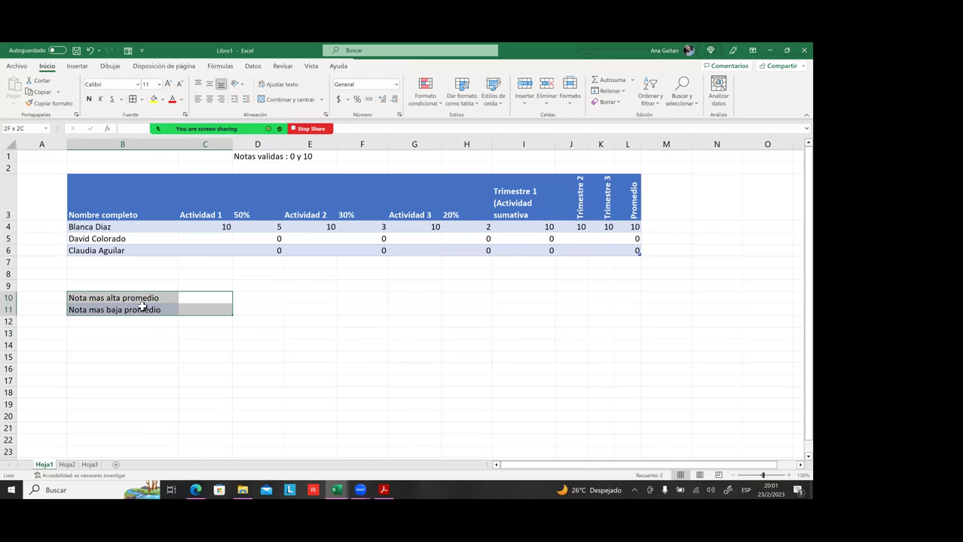
pyautogui.click(272, 351)
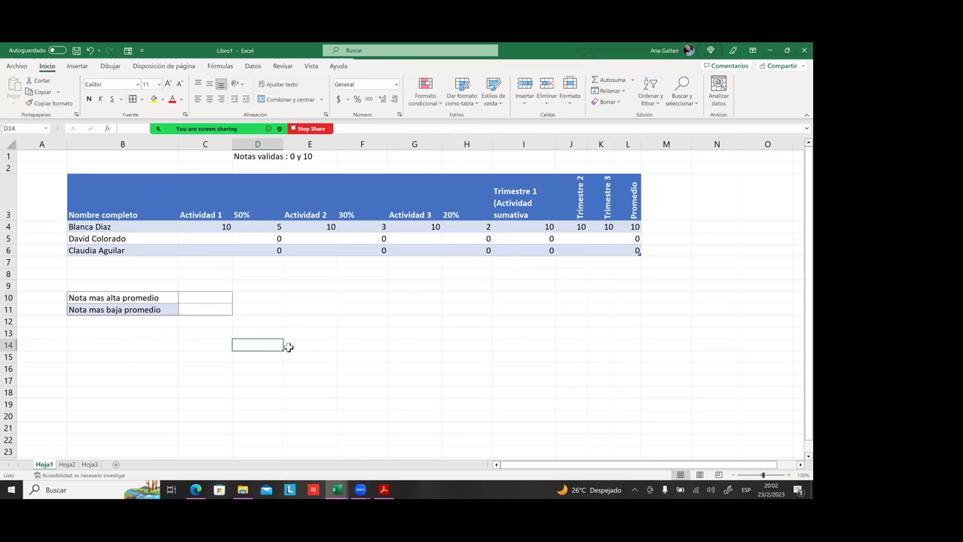
pyautogui.click(92, 170)
pyautogui.moveTo(102, 193); pyautogui.dragTo(639, 251)
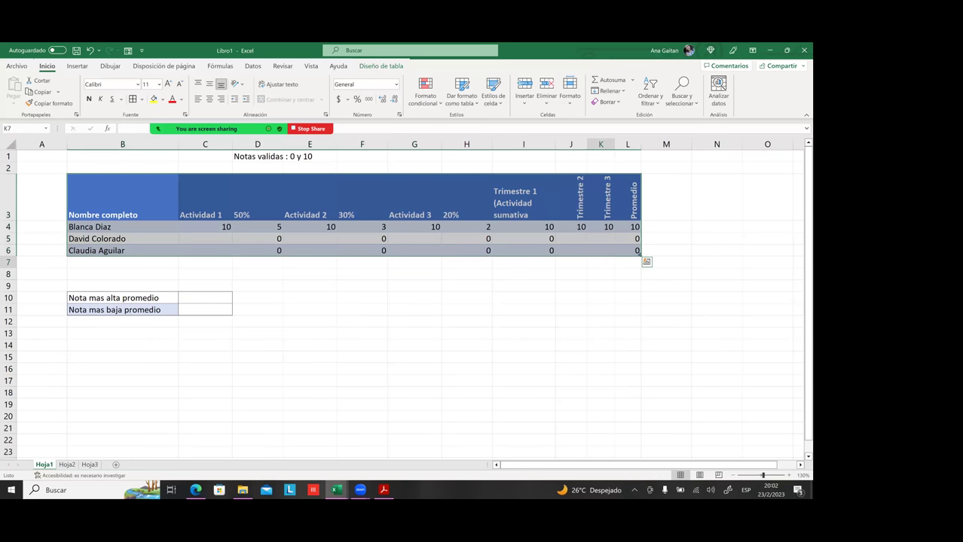
pyautogui.click(601, 262)
pyautogui.press('Right')
pyautogui.press('Up')
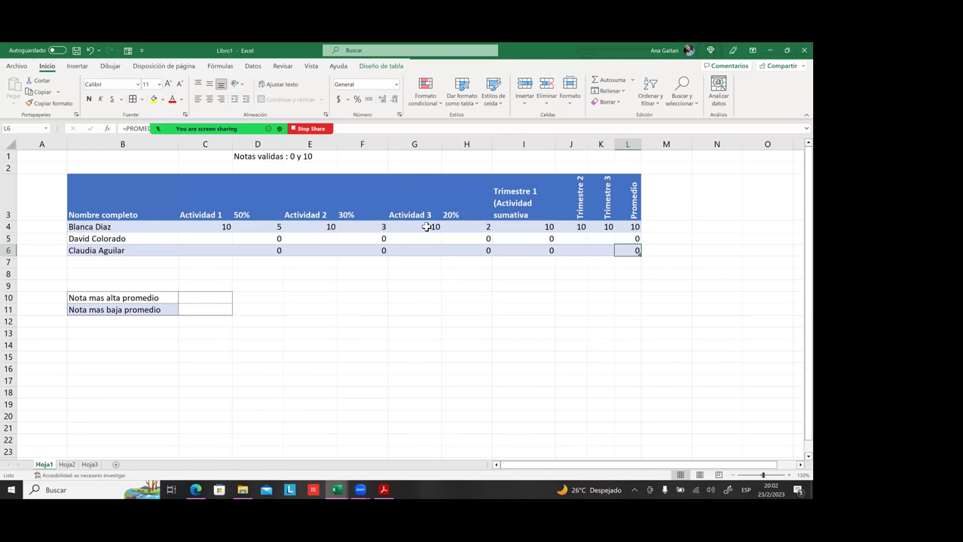
pyautogui.click(128, 197)
pyautogui.click(147, 244)
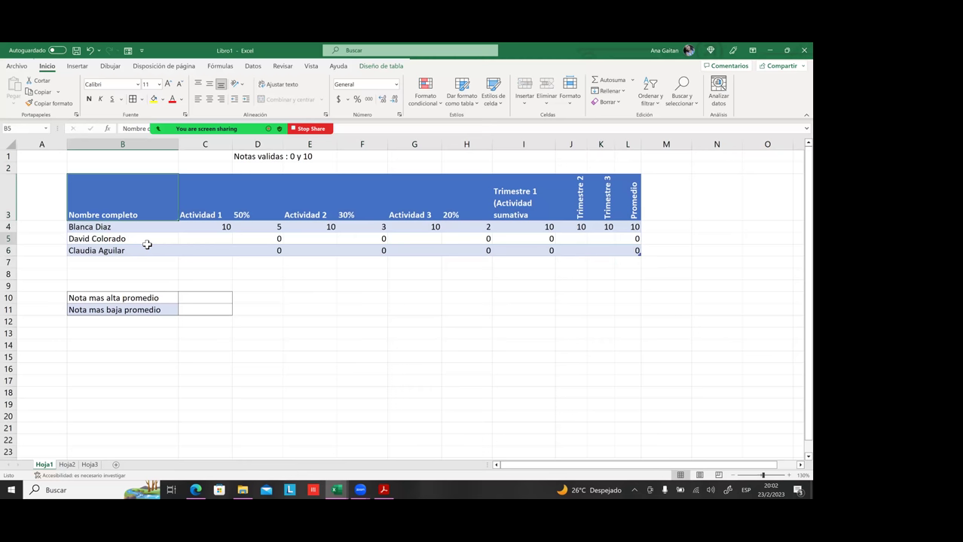
pyautogui.click(225, 239)
pyautogui.click(264, 239)
pyautogui.click(309, 262)
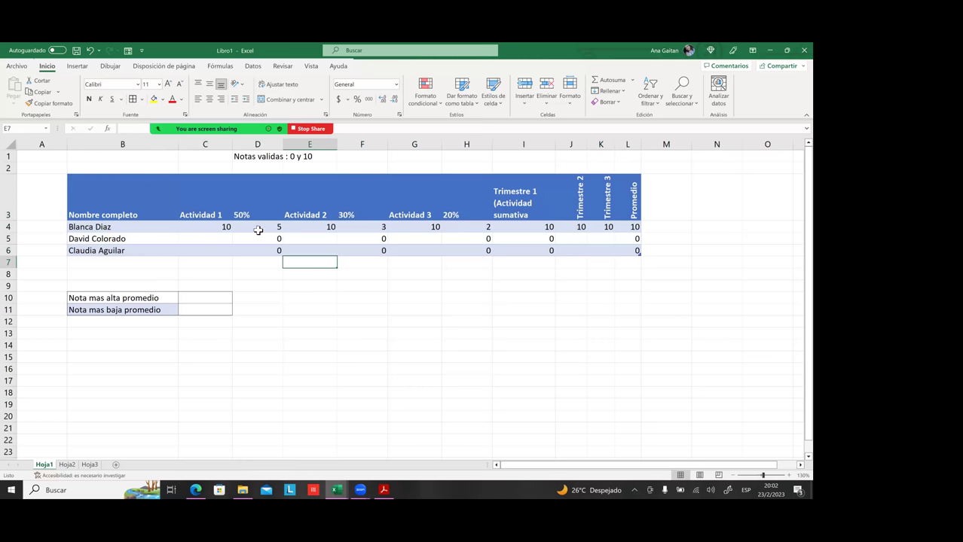
pyautogui.click(211, 228)
pyautogui.click(251, 229)
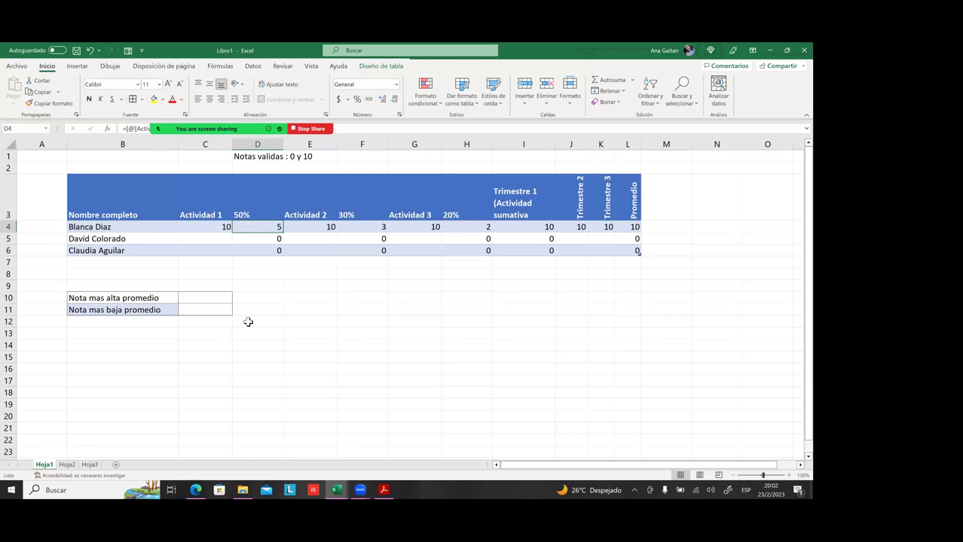
pyautogui.click(227, 239)
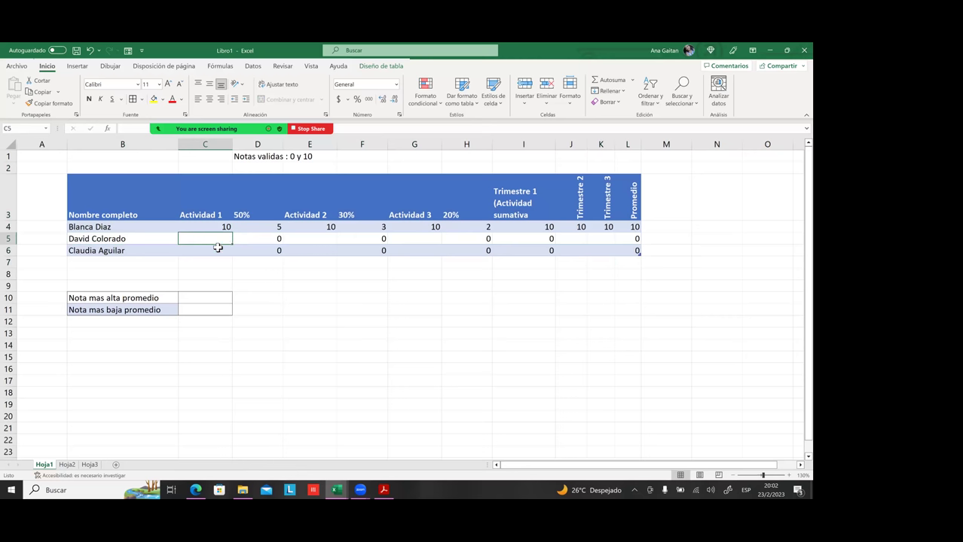
# - Enter Actividad 1 grades 9 and 10 and Actividad 2 grades 10 and 9 for rows 5–6
pyautogui.write('9')
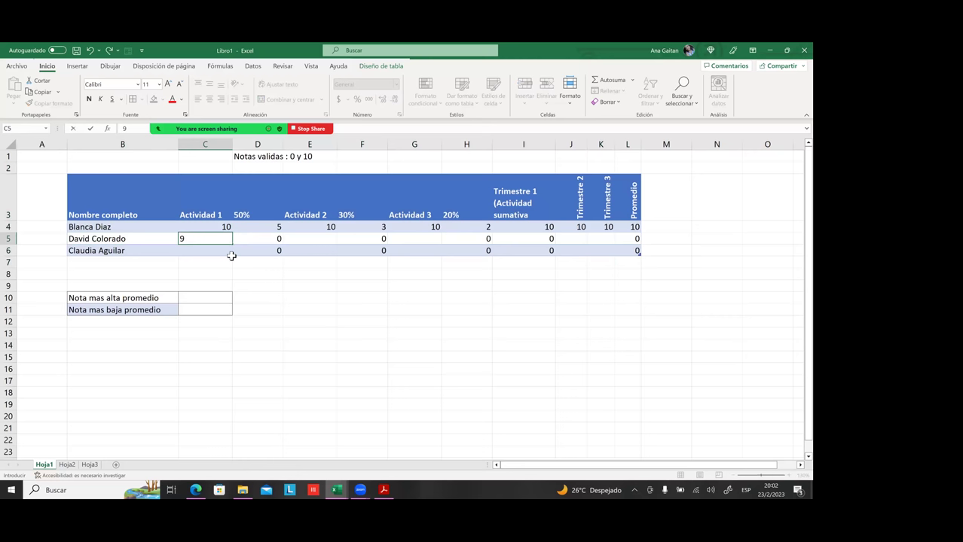
pyautogui.press('Return')
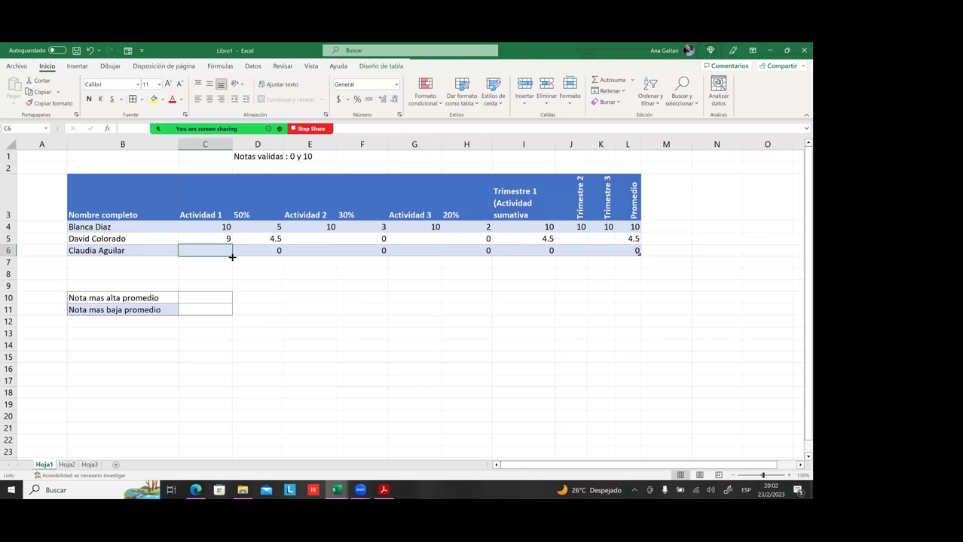
pyautogui.write('10')
pyautogui.press('Tab')
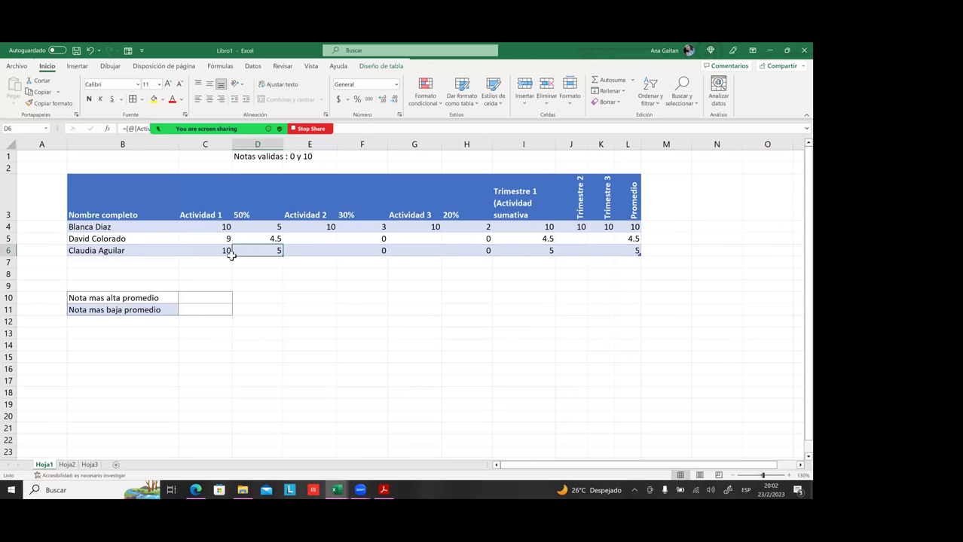
pyautogui.click(312, 240)
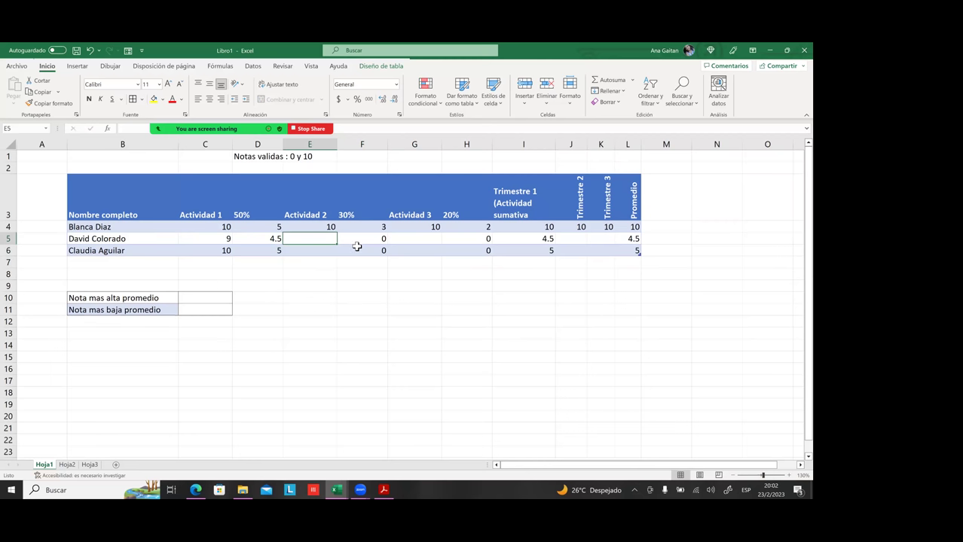
pyautogui.write('10')
pyautogui.press('Return')
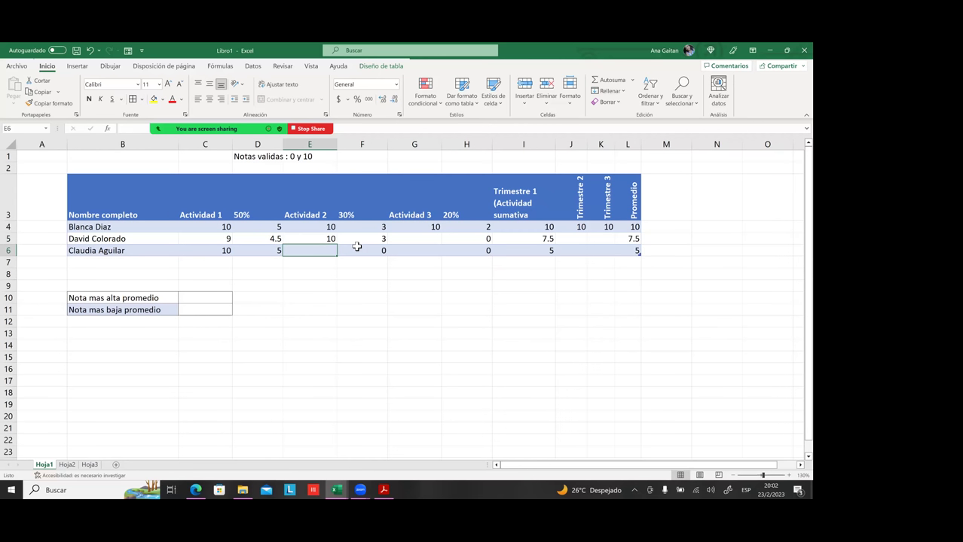
pyautogui.write('9')
pyautogui.click(358, 249)
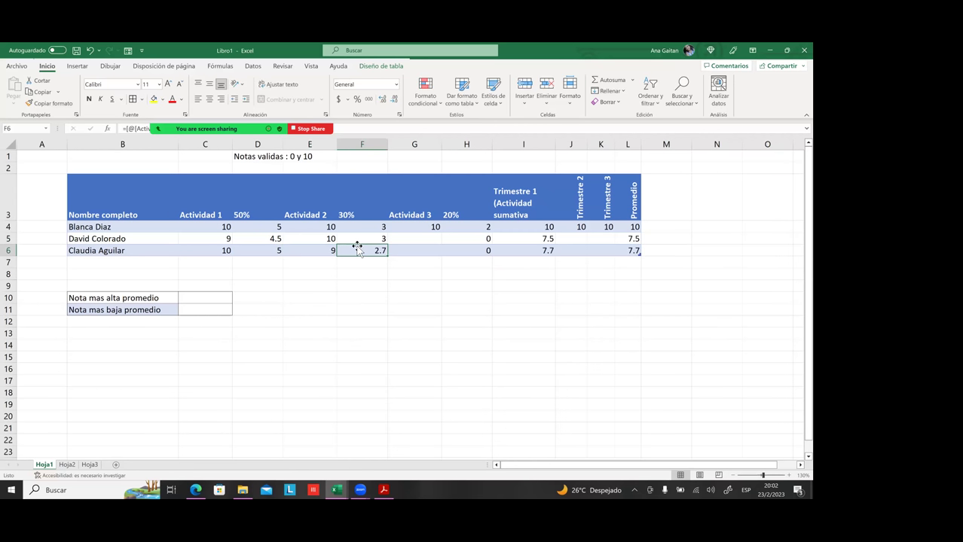
# - Enter Actividad 3 grades 8 in G6 and 7 in G5
pyautogui.press('Right')
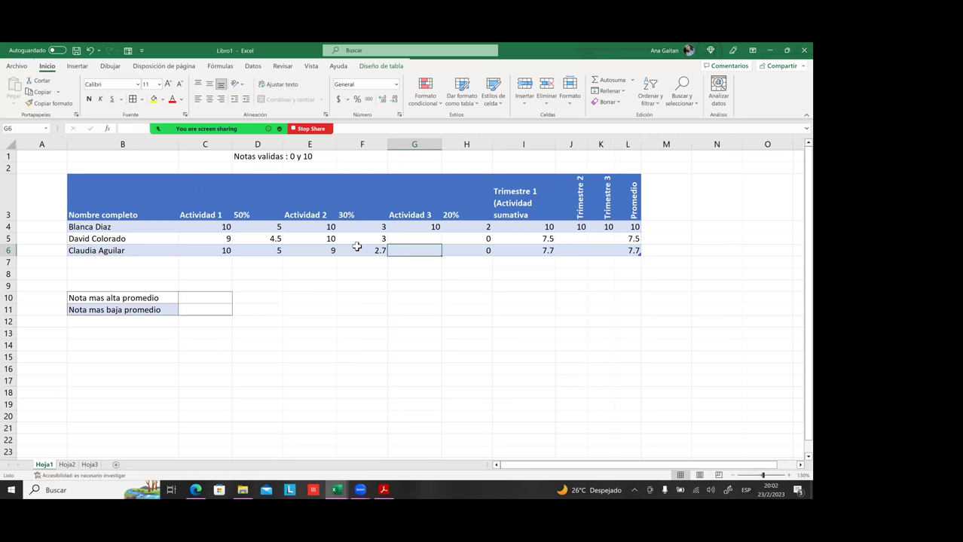
pyautogui.write('8')
pyautogui.press('Up')
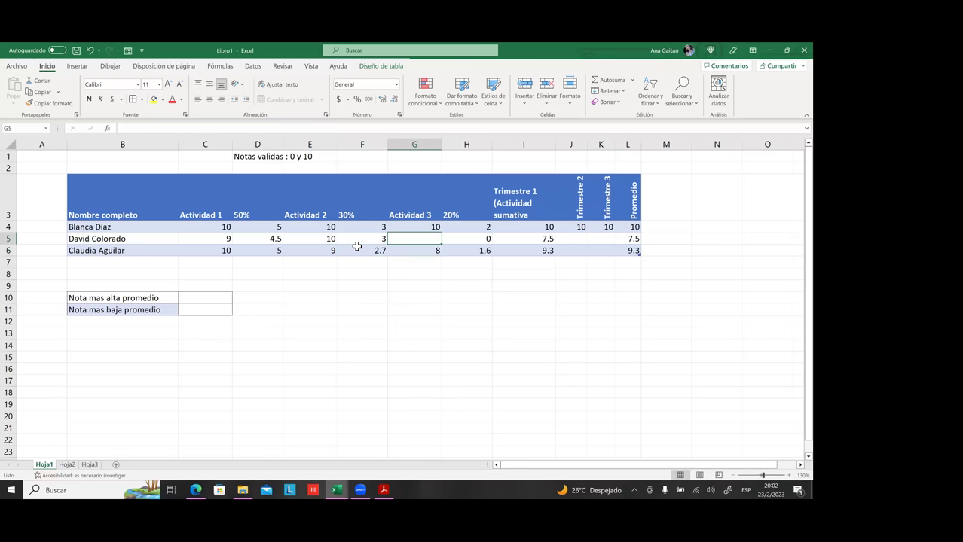
pyautogui.write('y')
pyautogui.press('BackSpace')
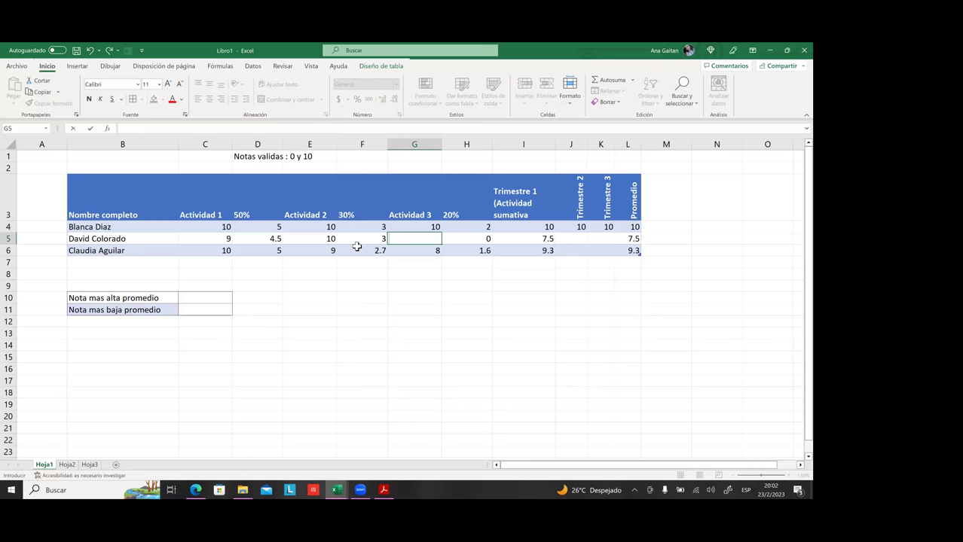
pyautogui.write('7')
pyautogui.press('Tab')
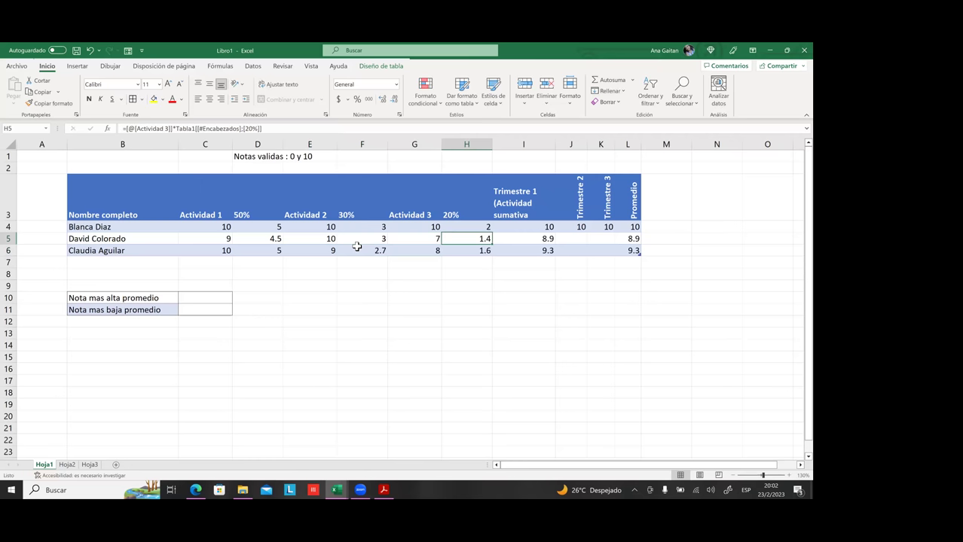
pyautogui.click(277, 274)
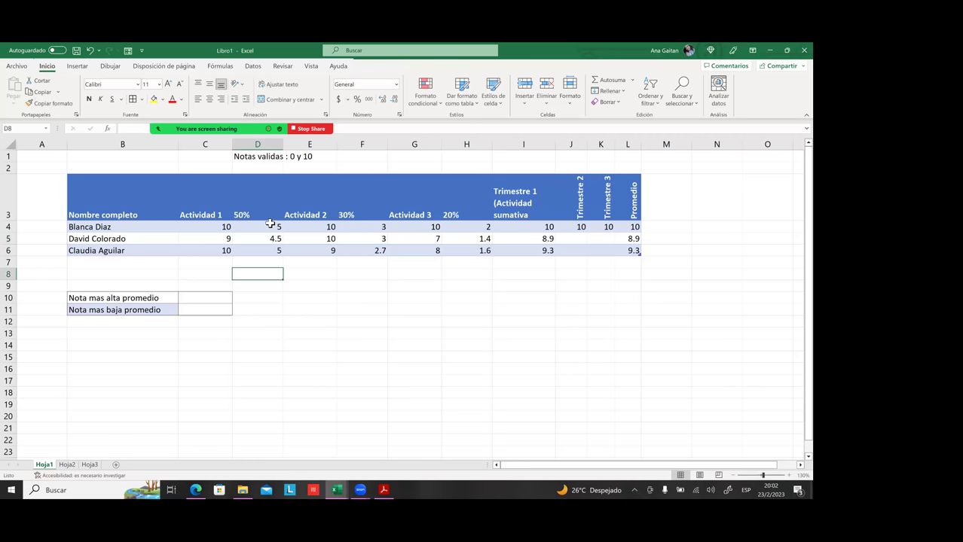
pyautogui.click(467, 238)
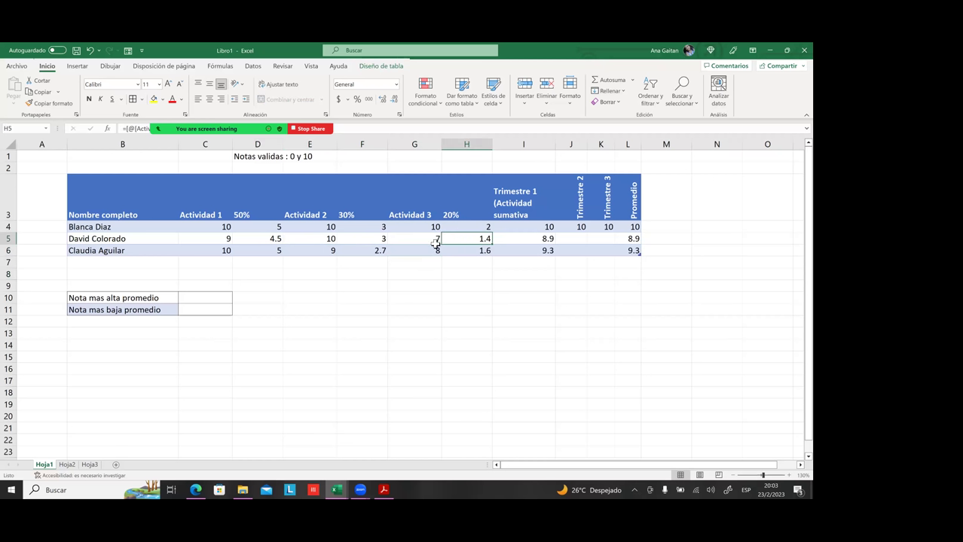
pyautogui.click(562, 276)
pyautogui.click(216, 253)
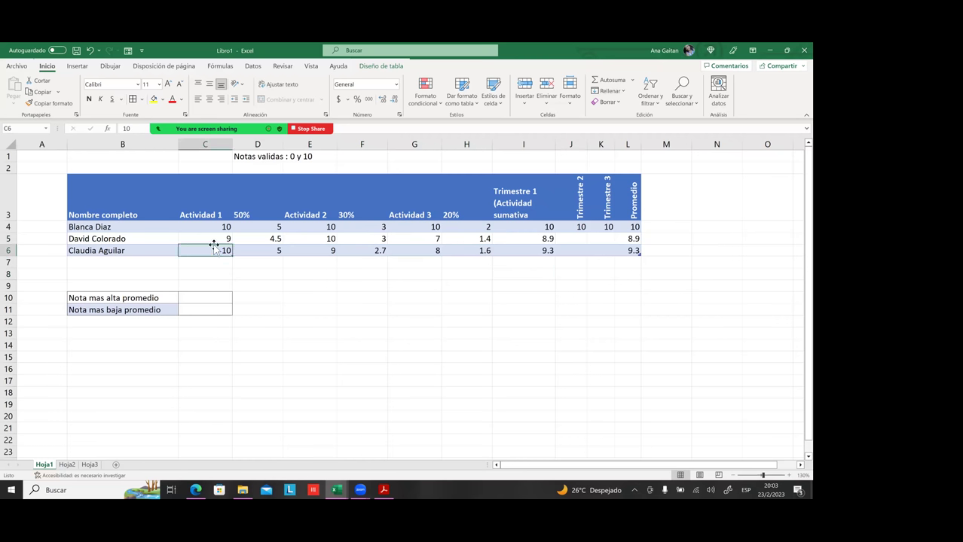
pyautogui.moveTo(211, 229); pyautogui.dragTo(211, 253)
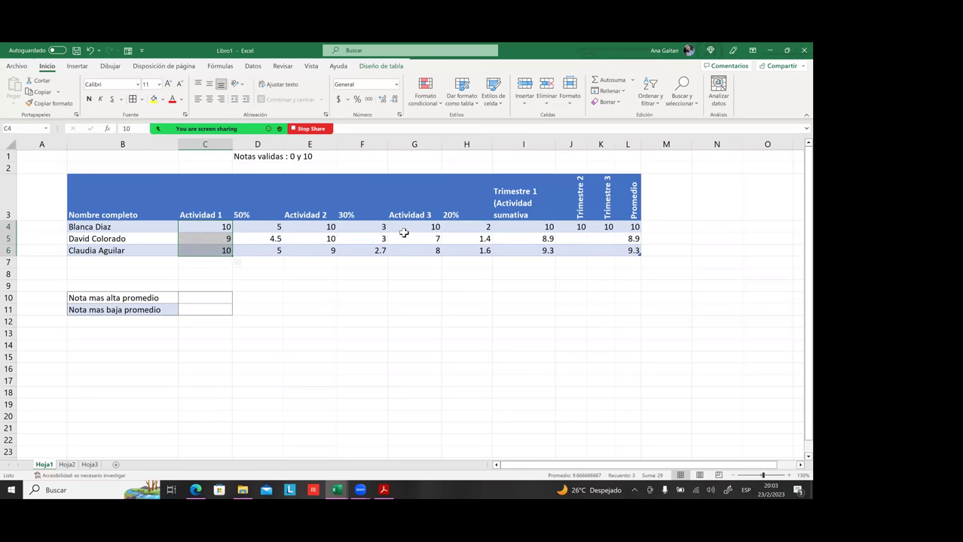
pyautogui.moveTo(418, 227); pyautogui.dragTo(425, 244)
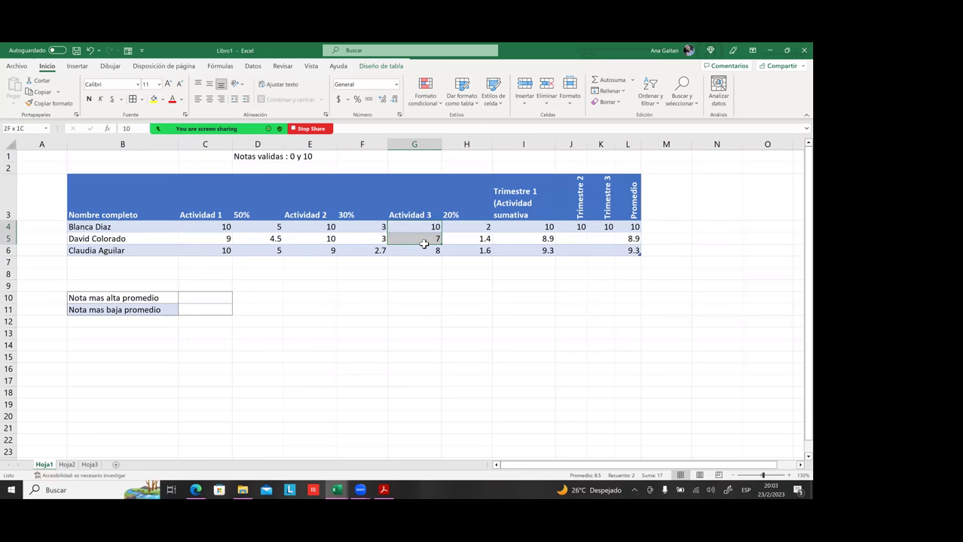
pyautogui.click(448, 287)
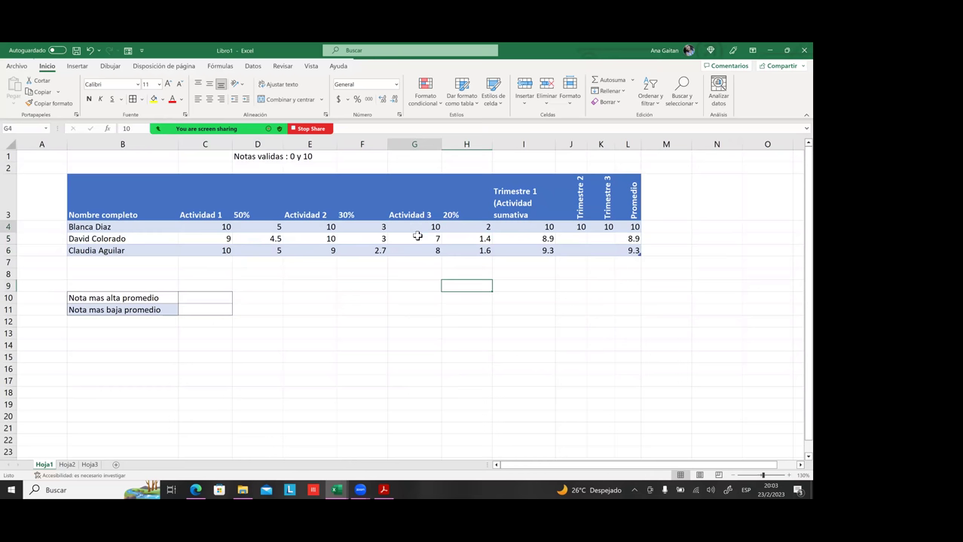
pyautogui.moveTo(418, 228); pyautogui.dragTo(414, 249)
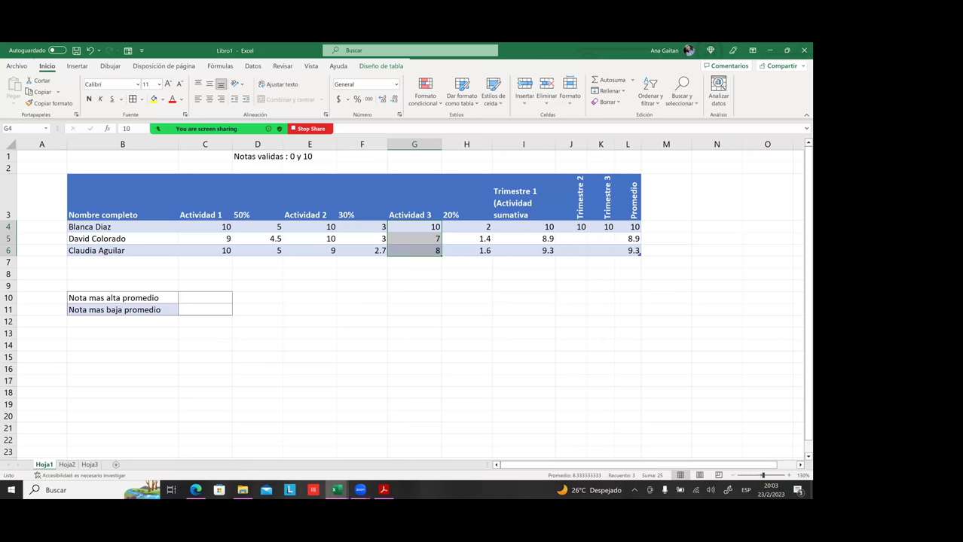
pyautogui.click(600, 227)
pyautogui.click(569, 228)
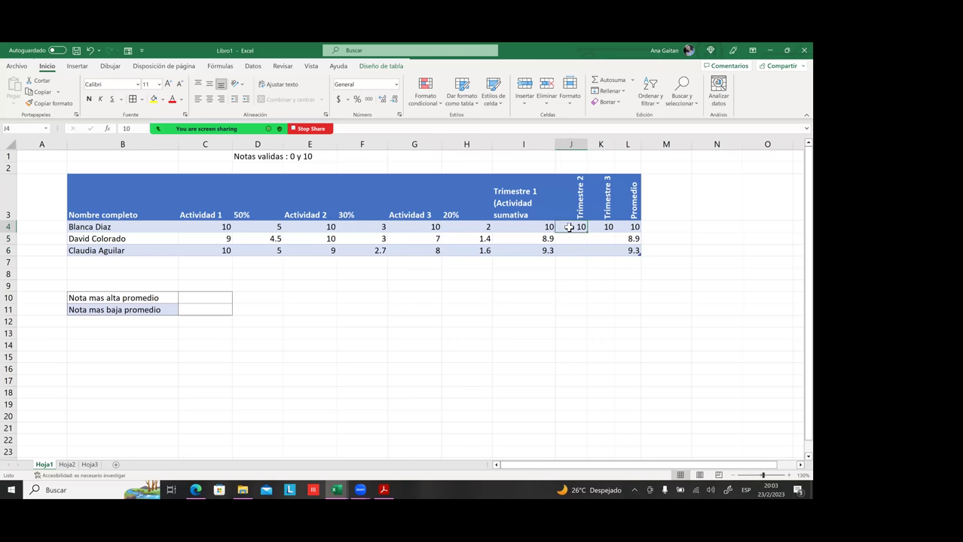
pyautogui.click(601, 226)
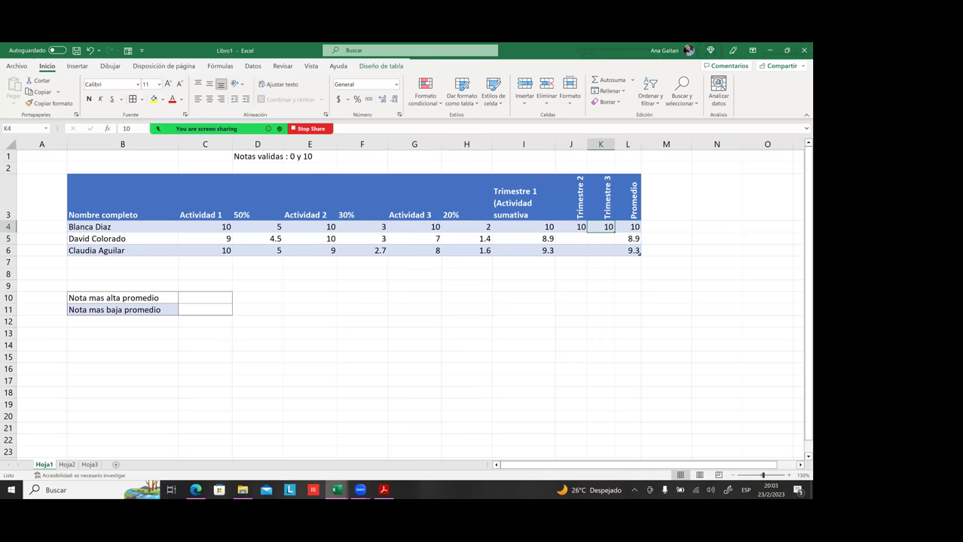
pyautogui.click(628, 227)
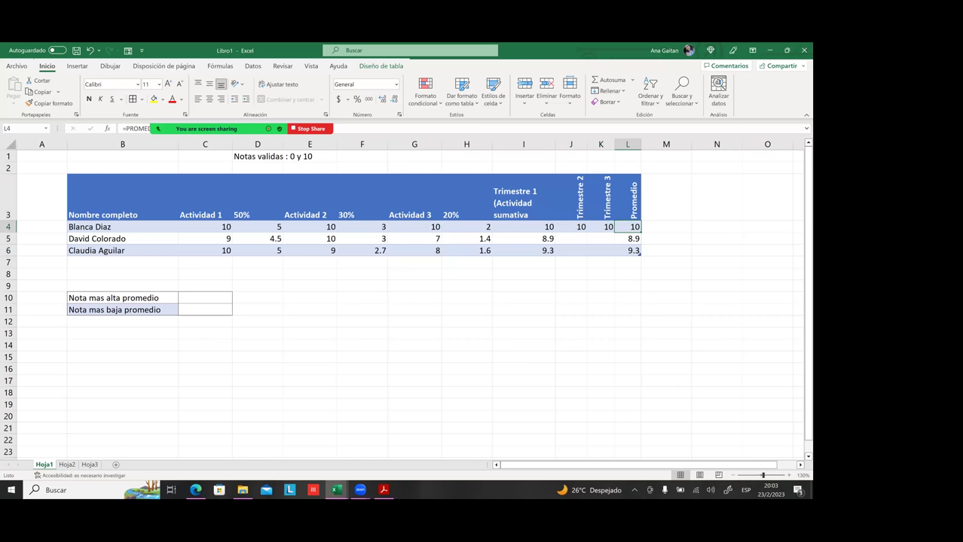
pyautogui.click(522, 227)
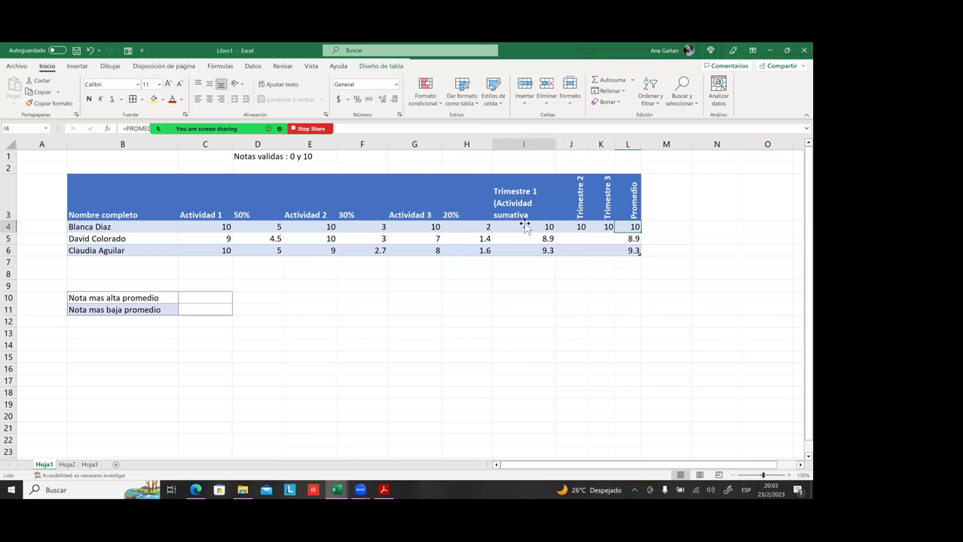
pyautogui.press('Right')
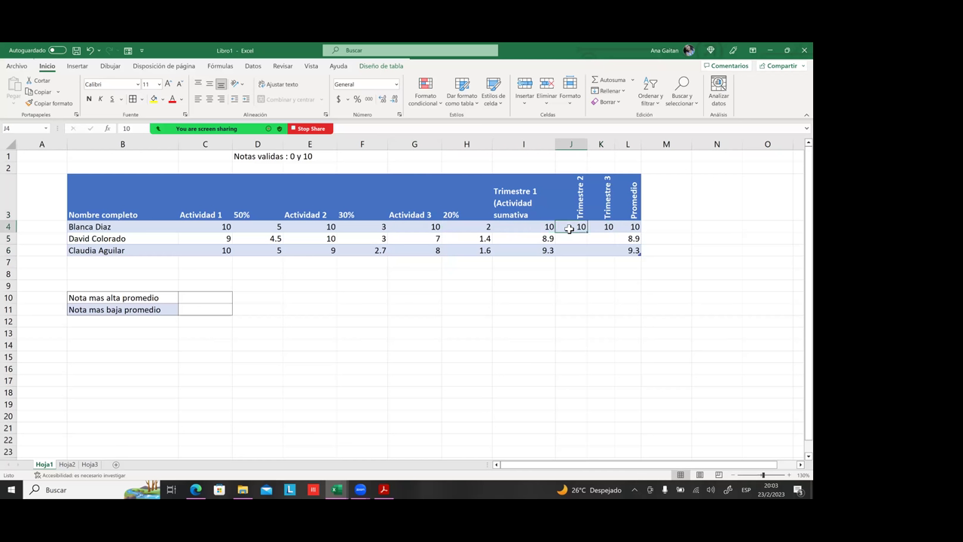
pyautogui.press('Right')
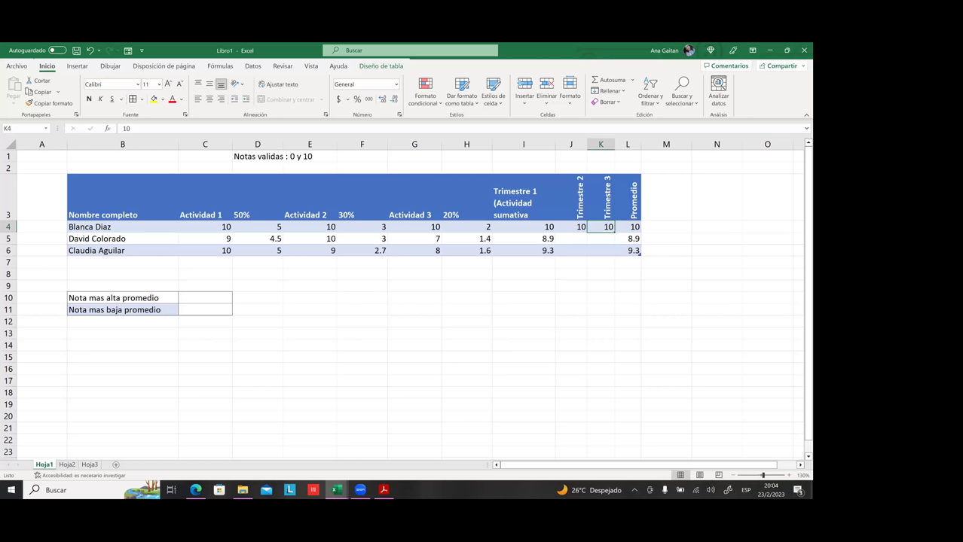
pyautogui.click(310, 277)
pyautogui.moveTo(221, 226); pyautogui.dragTo(211, 253)
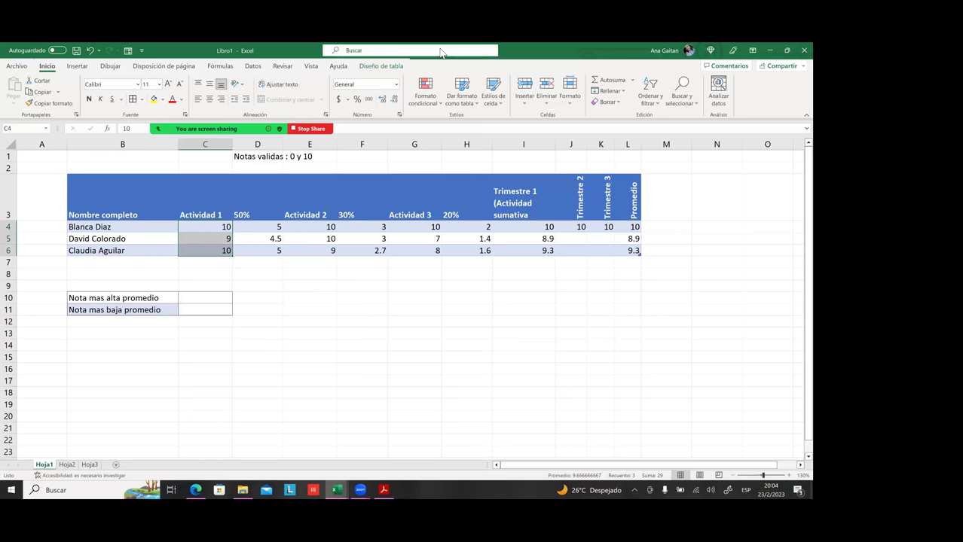
pyautogui.click(252, 67)
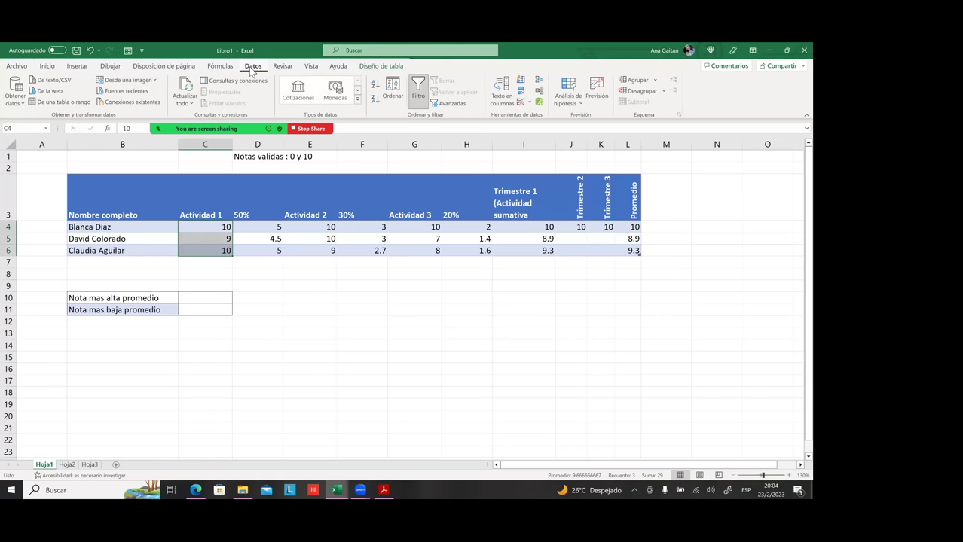
pyautogui.click(519, 103)
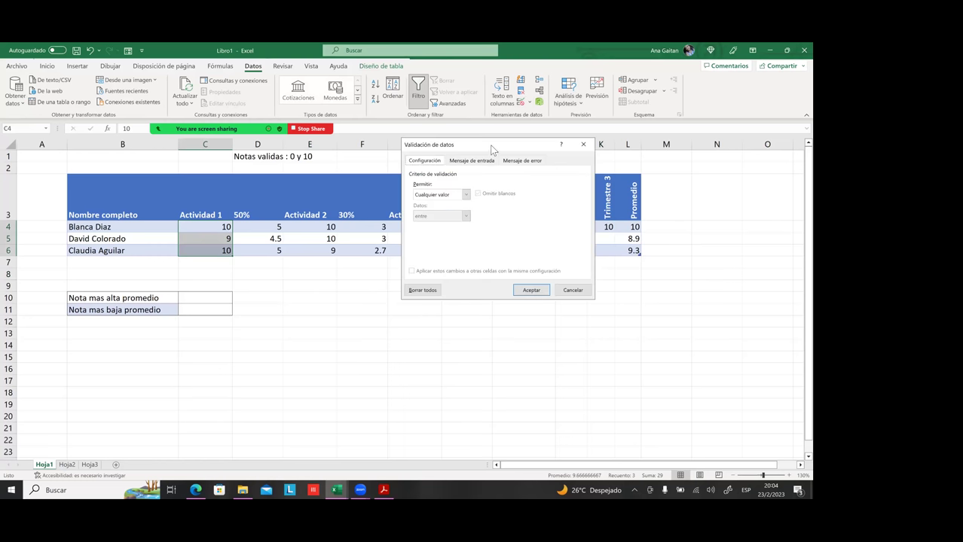
pyautogui.moveTo(544, 150); pyautogui.dragTo(651, 121)
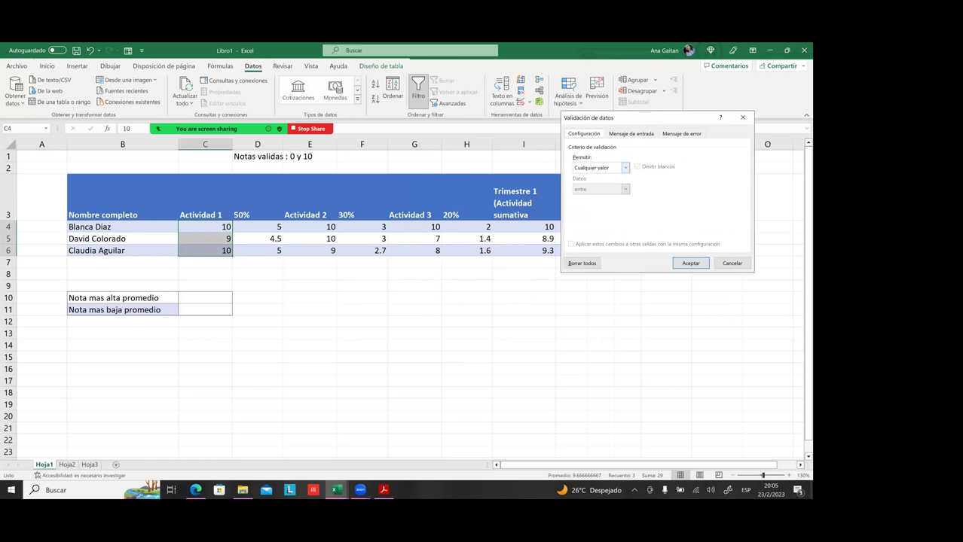
pyautogui.click(624, 167)
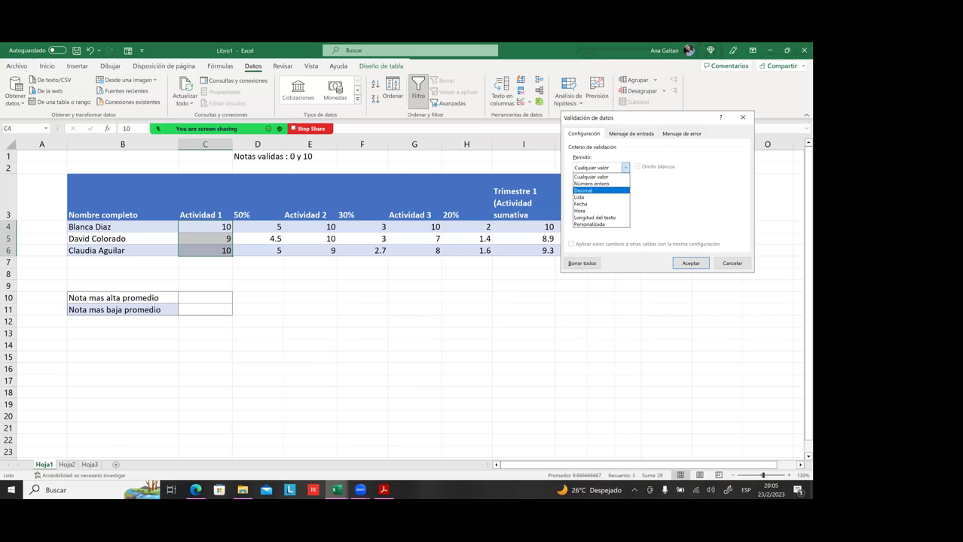
pyautogui.press('Return')
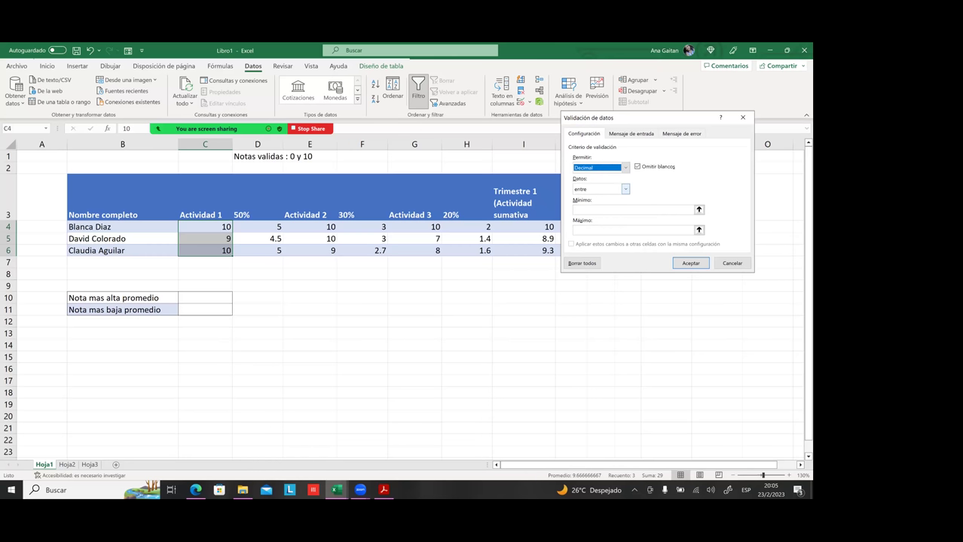
pyautogui.click(625, 189)
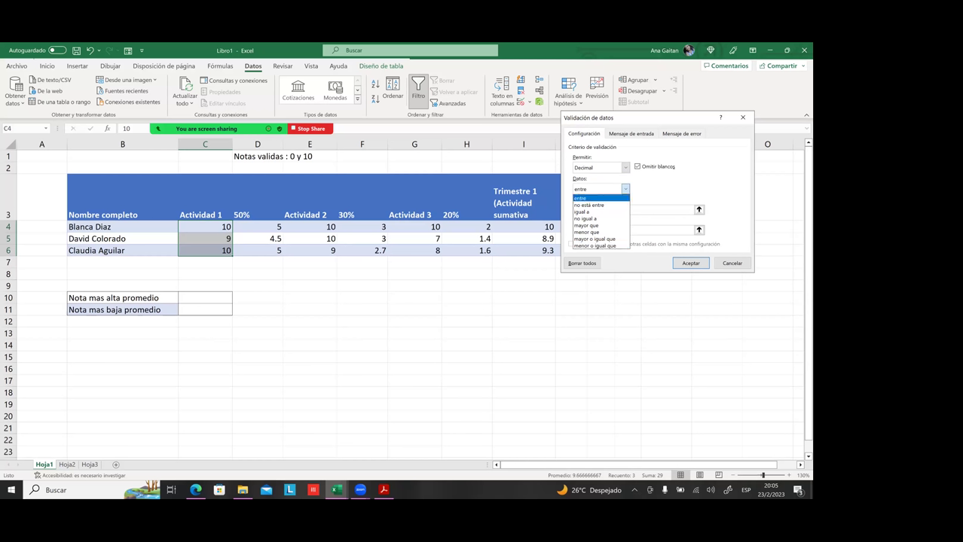
pyautogui.press('Return')
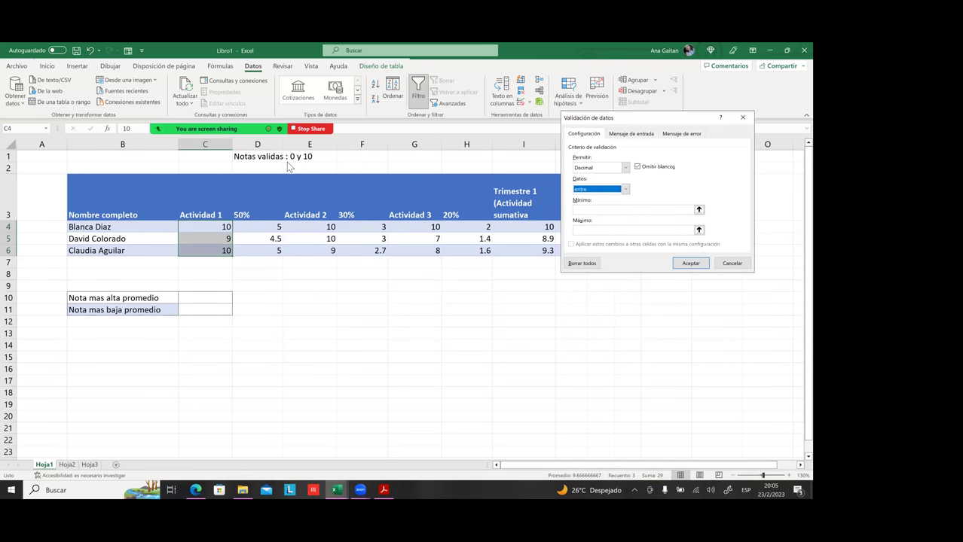
pyautogui.click(633, 209)
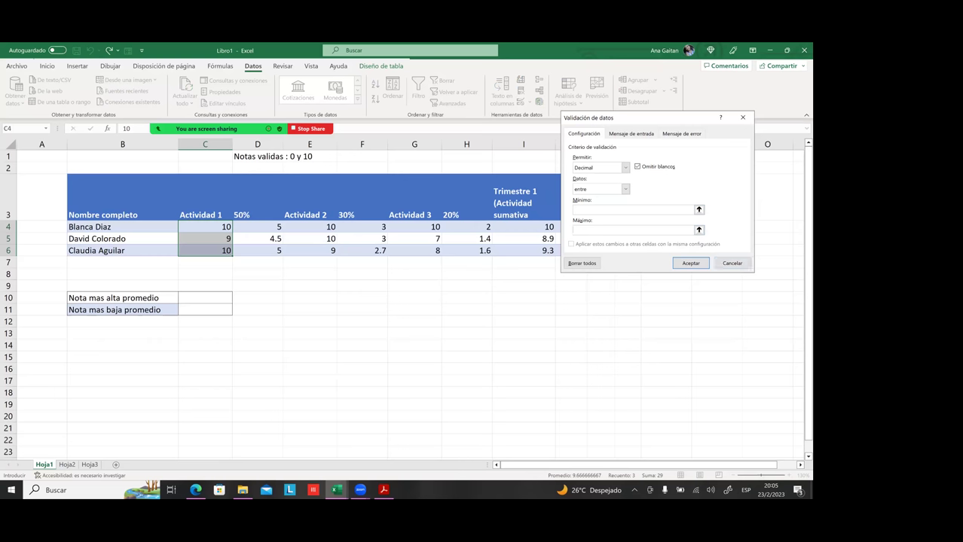
pyautogui.click(732, 263)
pyautogui.click(395, 297)
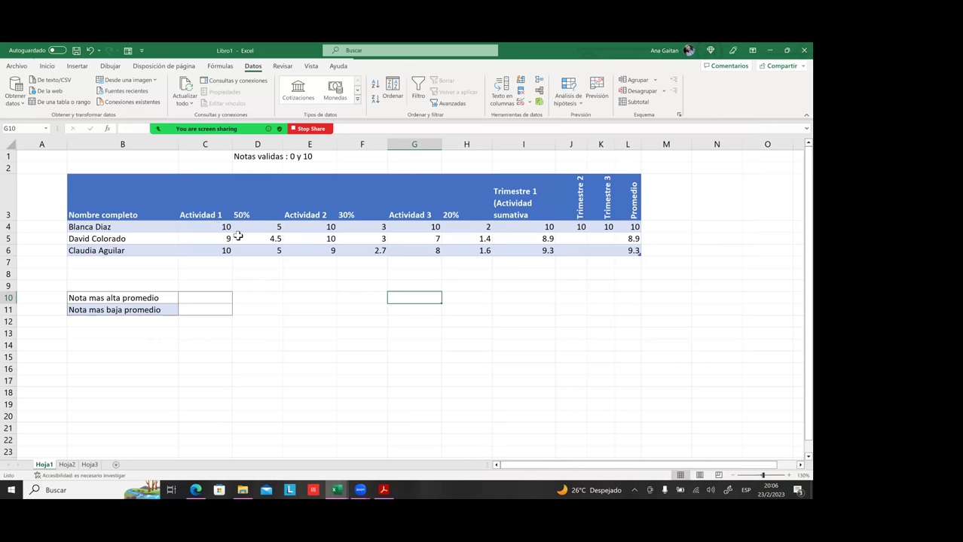
# - Reselect the three Actividad 1 grades C4:C6, then switch to the Libro2 workbook
pyautogui.click(330, 253)
pyautogui.click(215, 227)
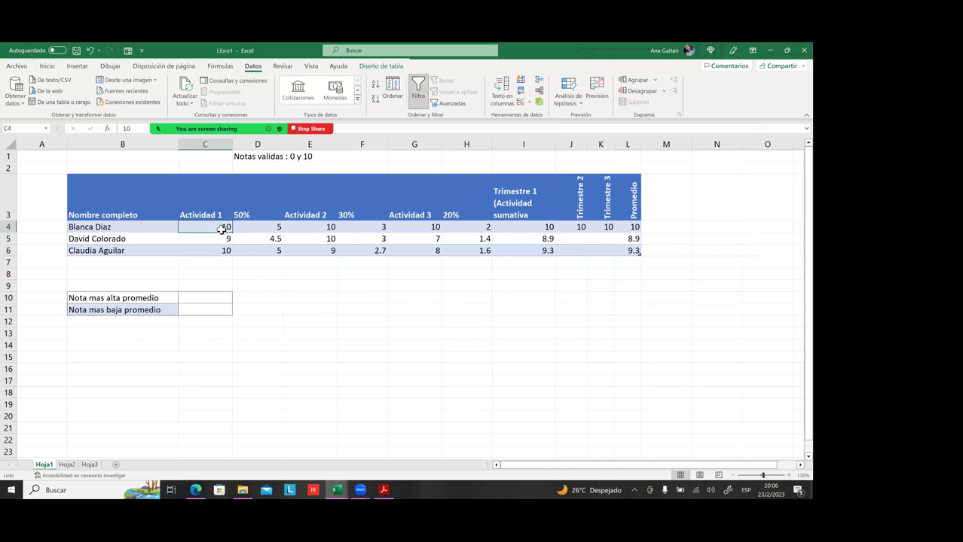
pyautogui.click(258, 274)
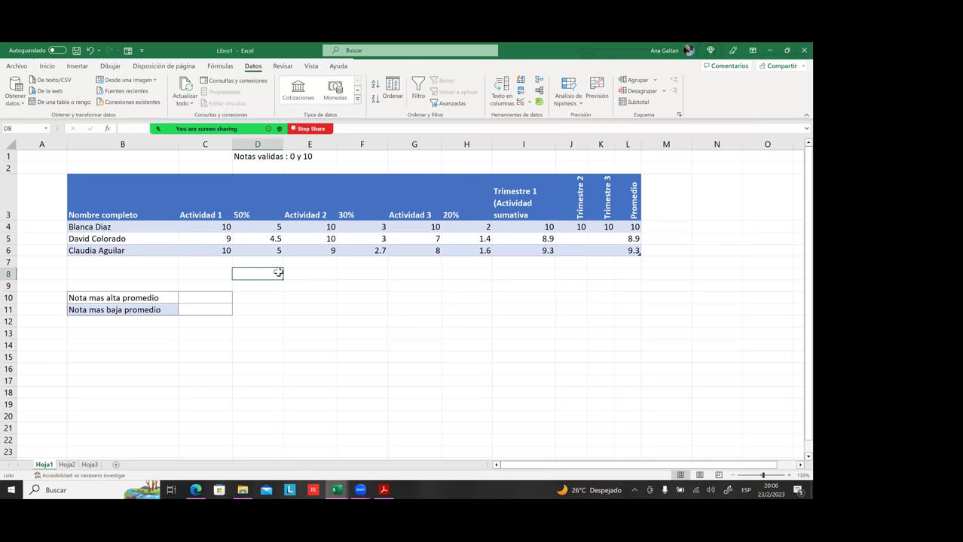
pyautogui.moveTo(217, 233); pyautogui.dragTo(217, 250)
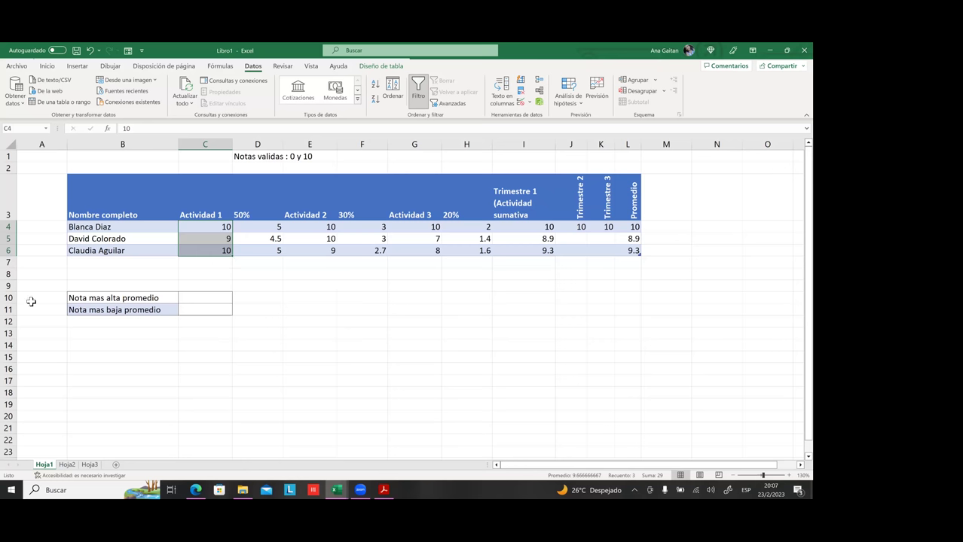
pyautogui.moveTo(360, 489)
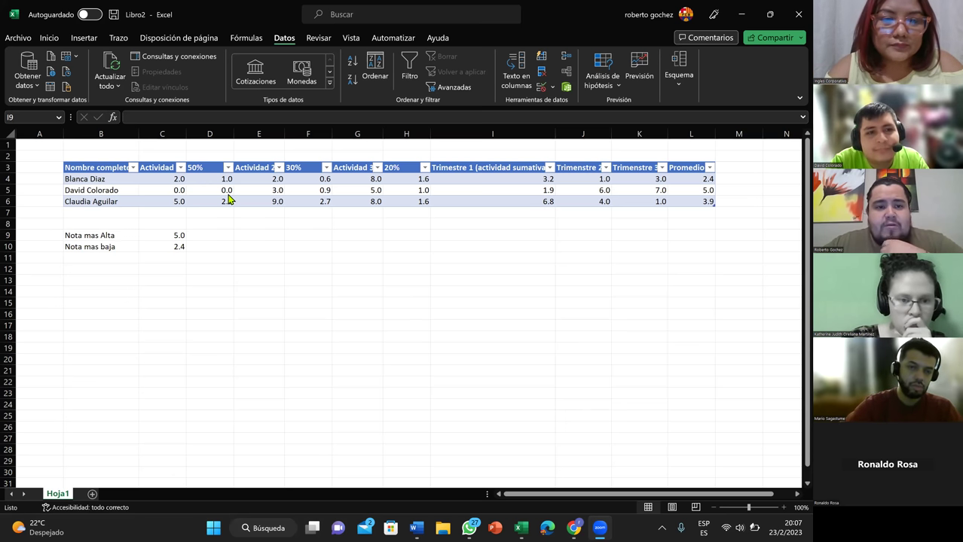
# - Check C4's ALEATORIO.ENTRE formula and recalculate the random grades
pyautogui.doubleClick(178, 181)
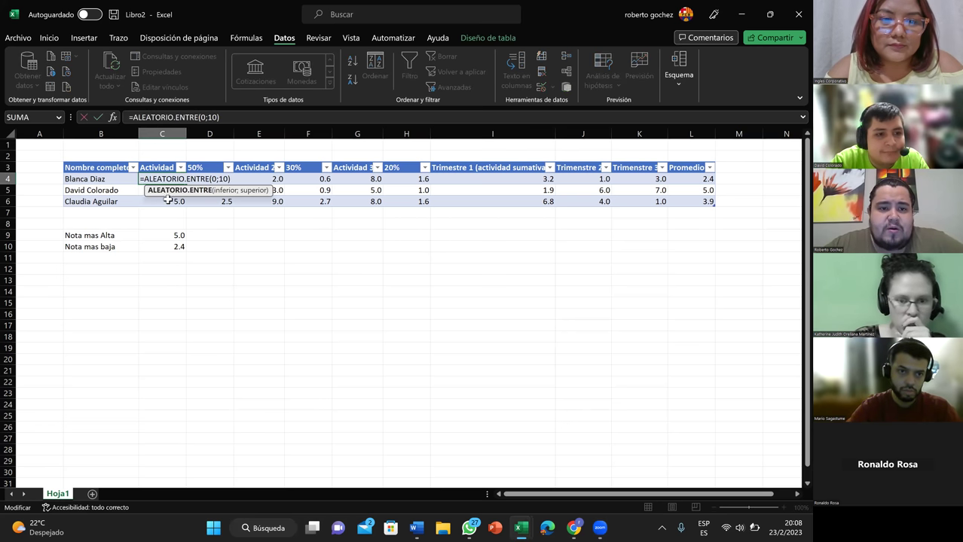
pyautogui.click(292, 264)
pyautogui.click(171, 189)
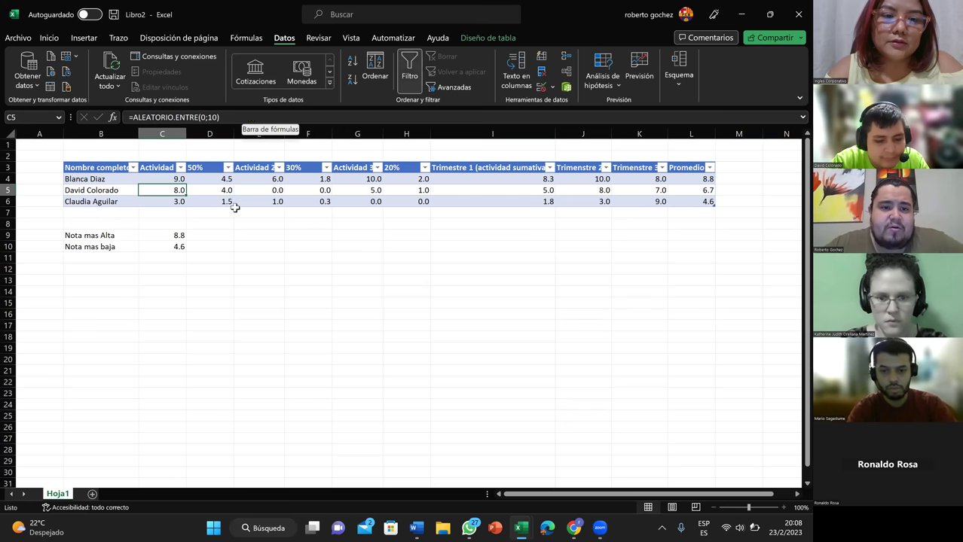
pyautogui.click(237, 234)
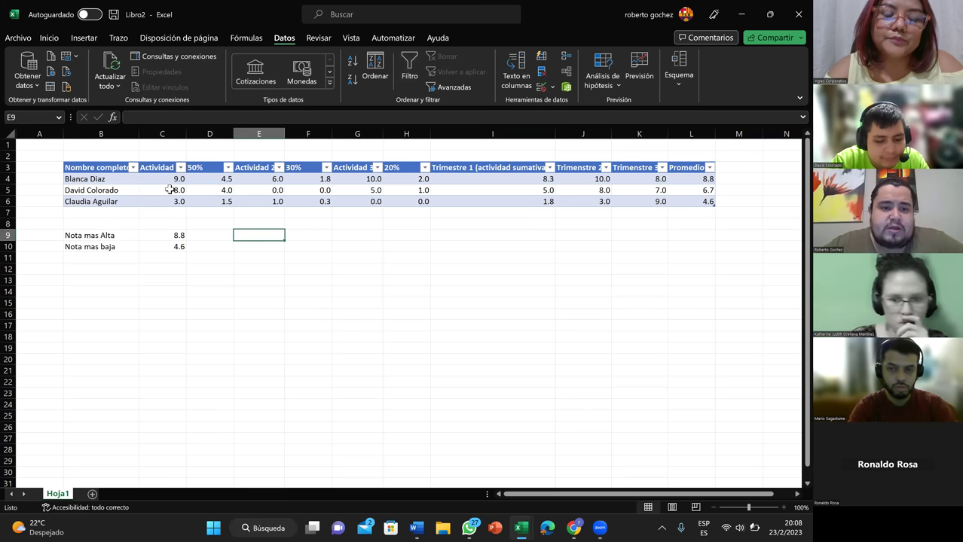
# - Enter 13 in C5 to confirm the validation rejects it, then cancel the entry
pyautogui.click(171, 190)
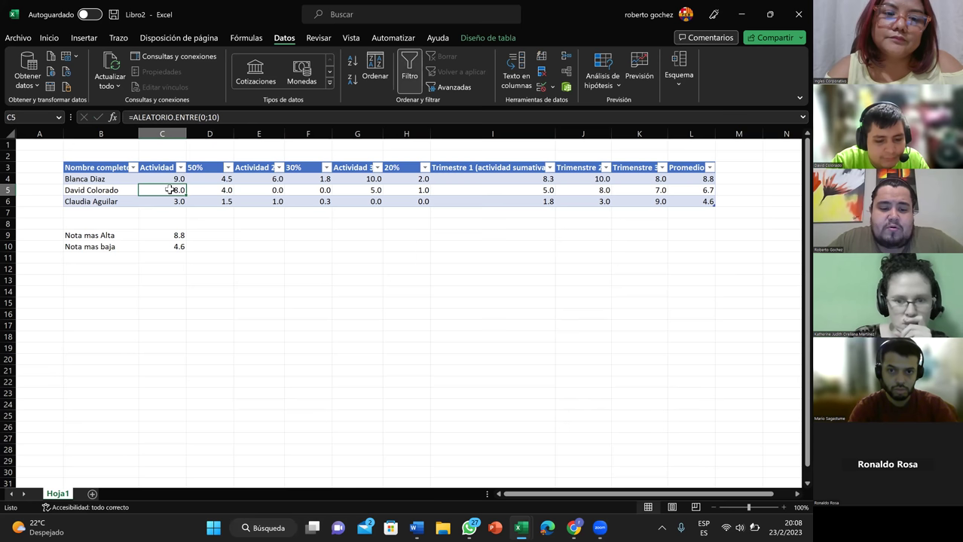
pyautogui.write('13')
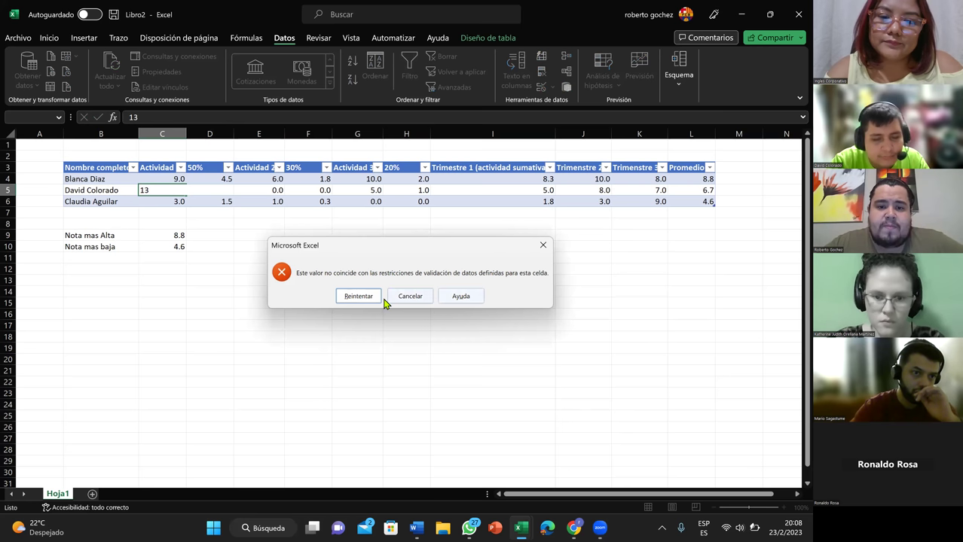
pyautogui.click(358, 296)
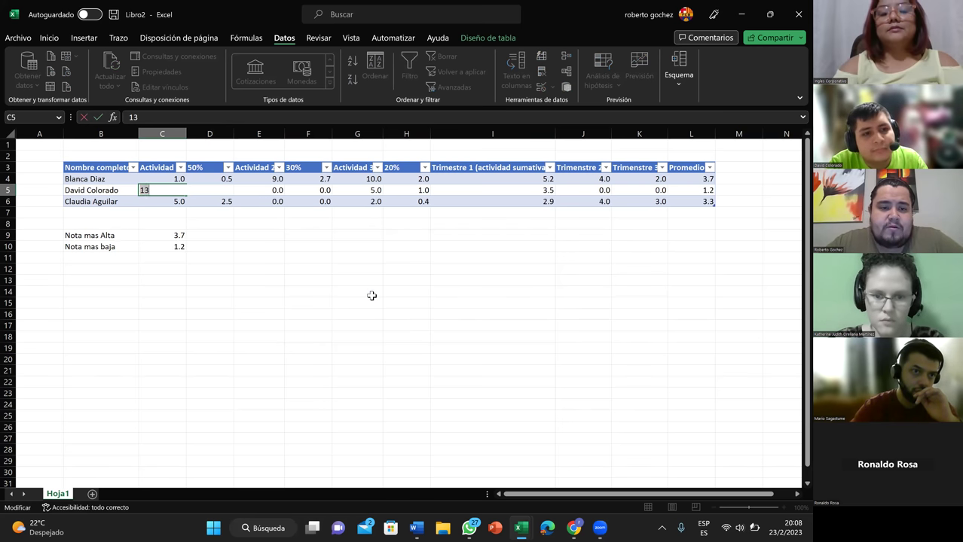
pyautogui.press('Escape')
pyautogui.press('Down')
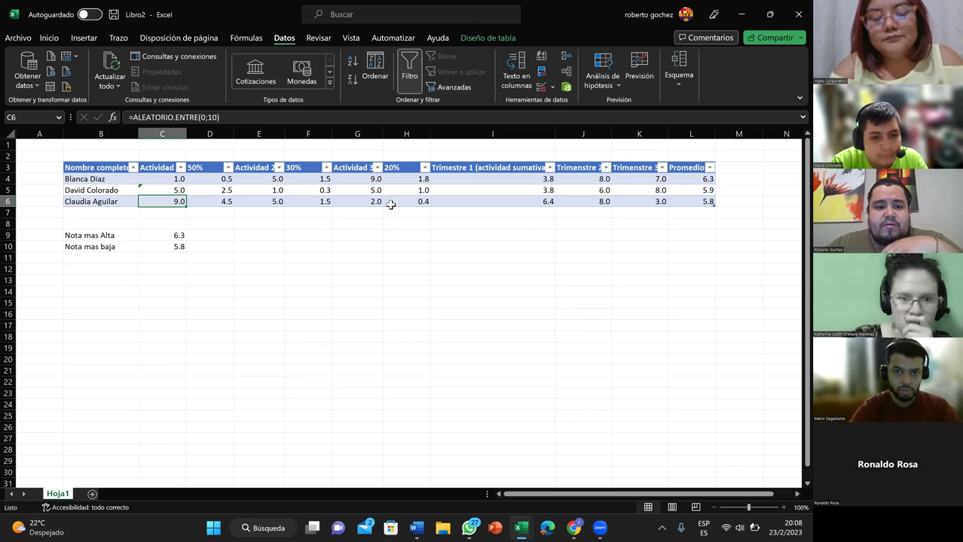
# - Inspect the second student's PROMEDIO formula and the Trimestre 1 weighted-sum formula
pyautogui.hscroll(2, 390, 205)
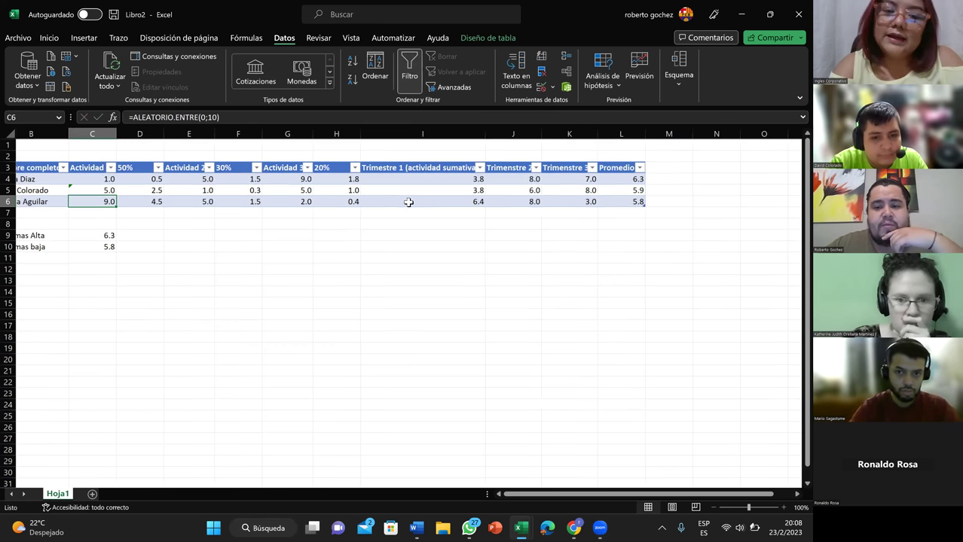
pyautogui.click(631, 193)
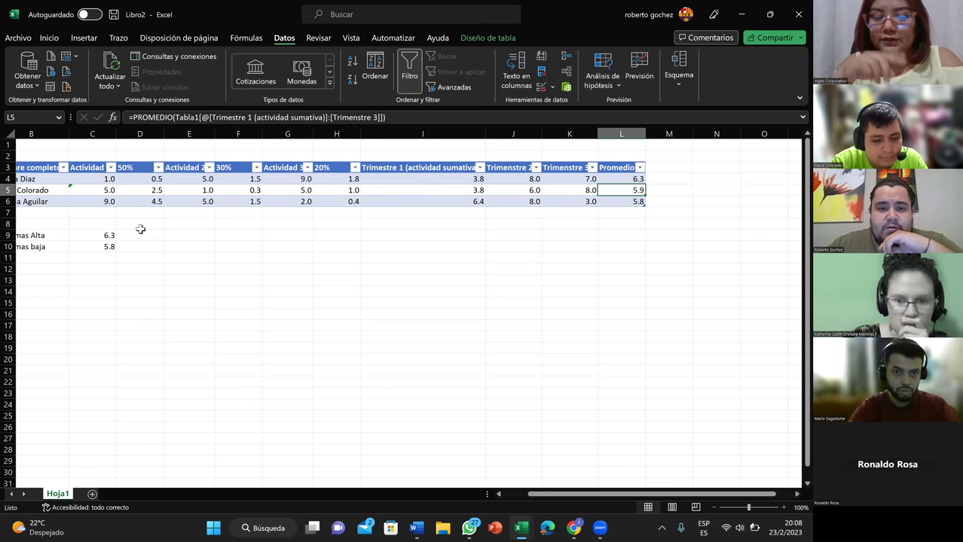
pyautogui.press('Left')
pyautogui.press('Left')
pyautogui.press('Left')
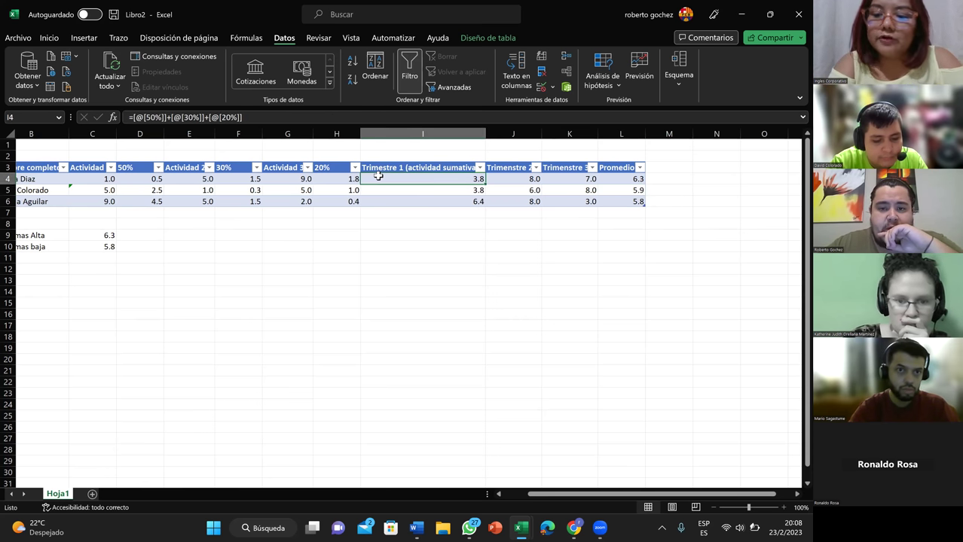
pyautogui.press('Down')
pyautogui.press('Down')
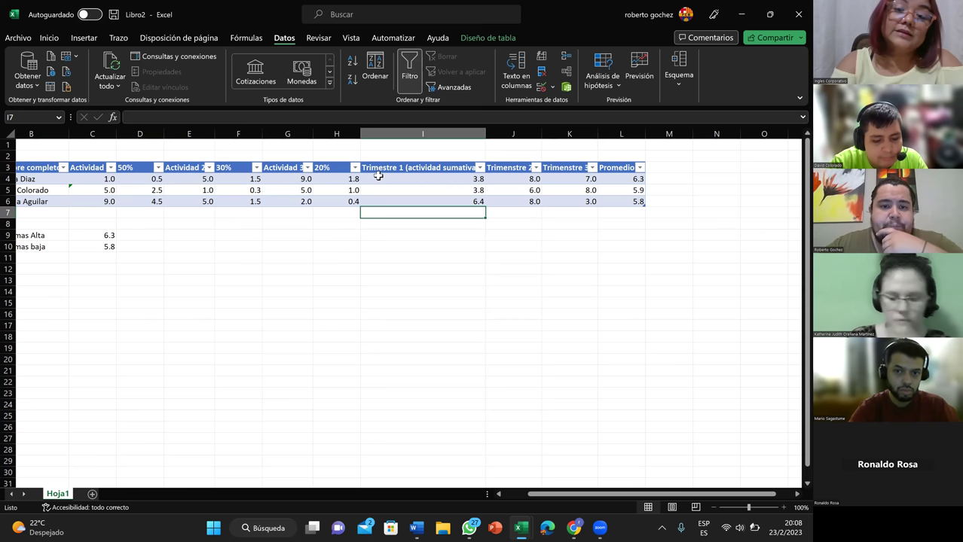